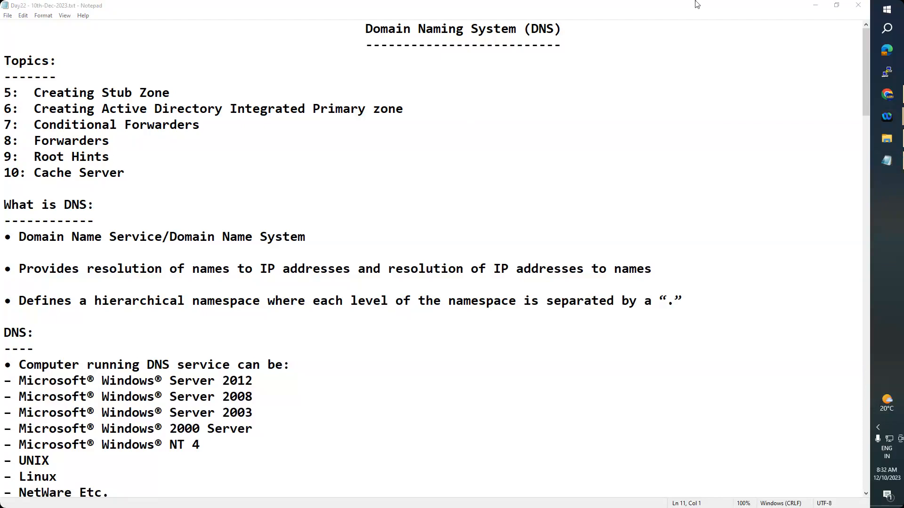
# Minimize the Notepad DNS notes and launch VMware Workstation Pro from its desktop shortcut
pyautogui.click(816, 6)
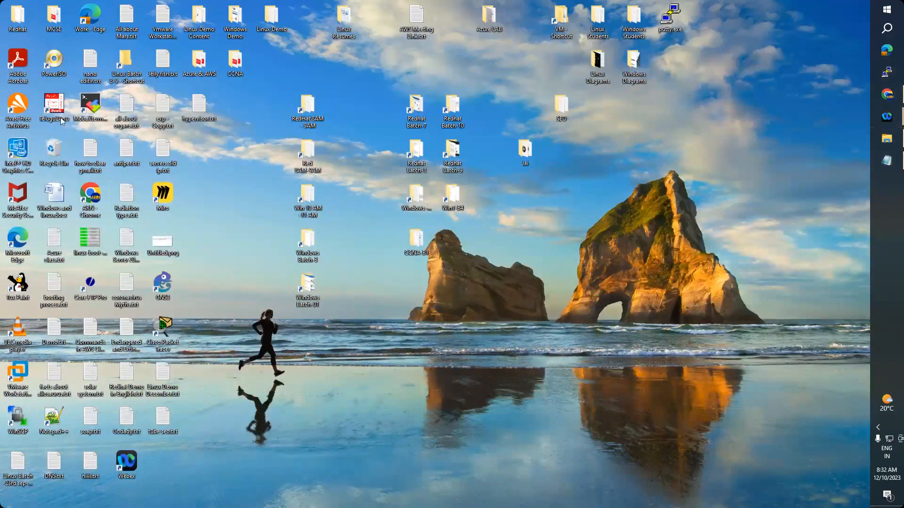
pyautogui.click(21, 380)
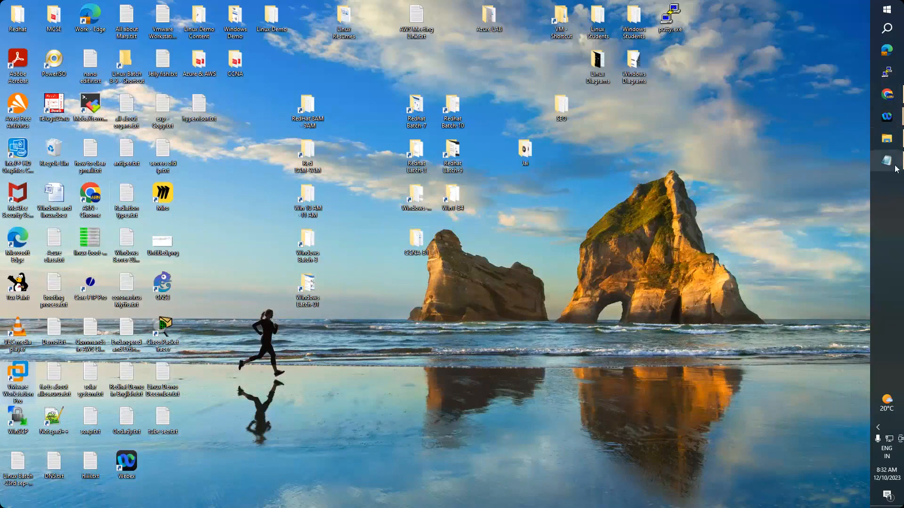
pyautogui.click(896, 169)
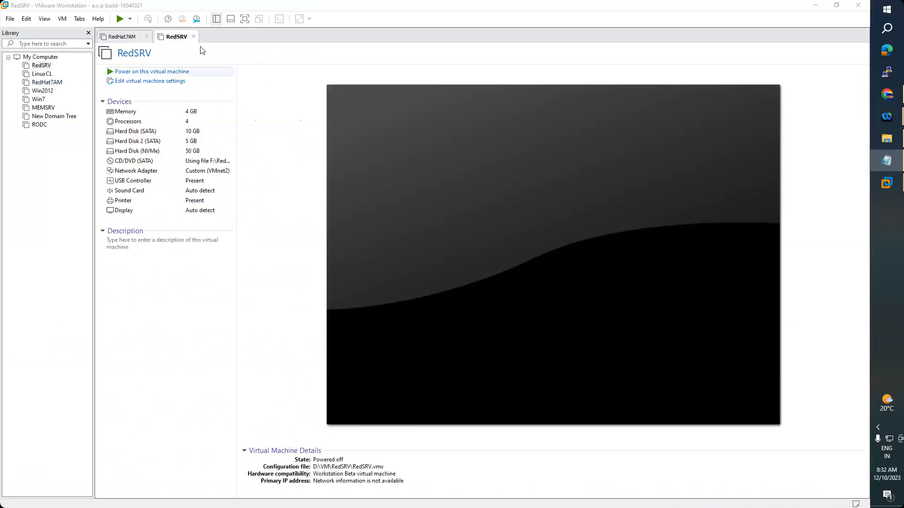
# Close the RedSRV and RedHat7AM tabs, power on Win2012 and MEMSRV, and return to the DNS notes
pyautogui.click(194, 37)
pyautogui.click(147, 37)
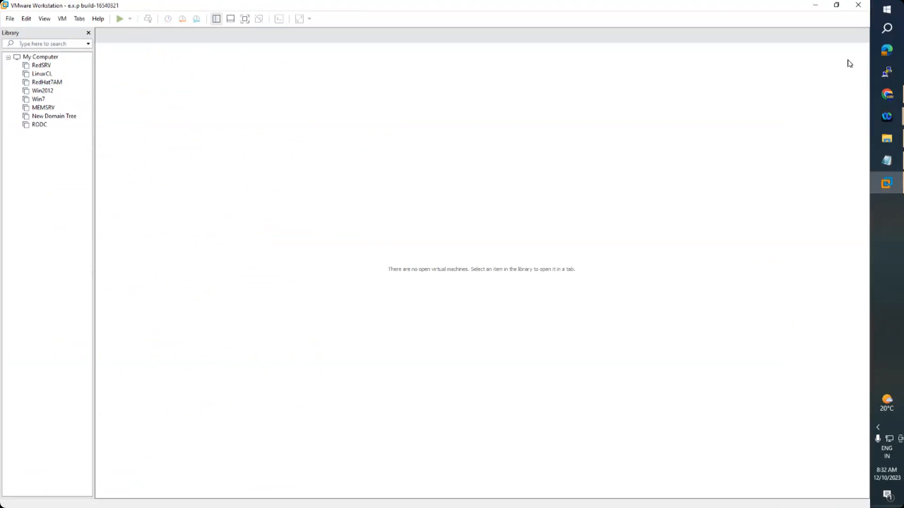
pyautogui.click(46, 92)
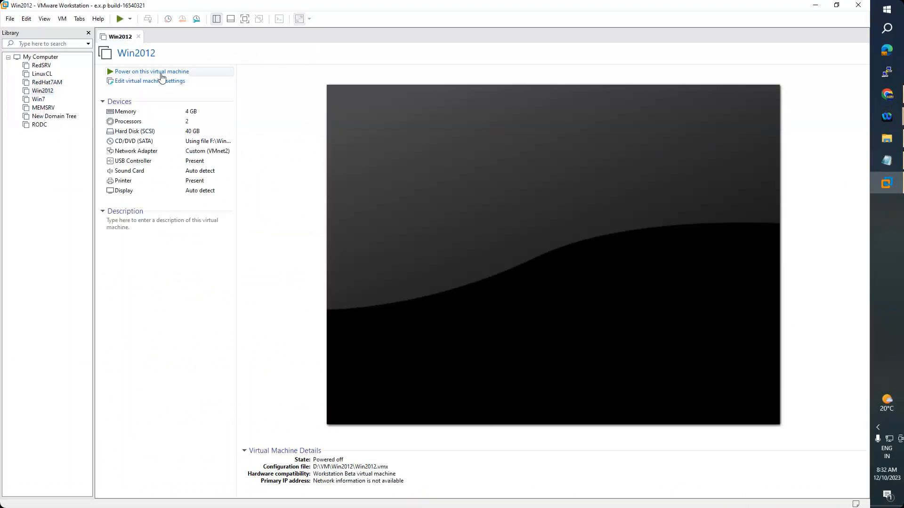
pyautogui.click(161, 74)
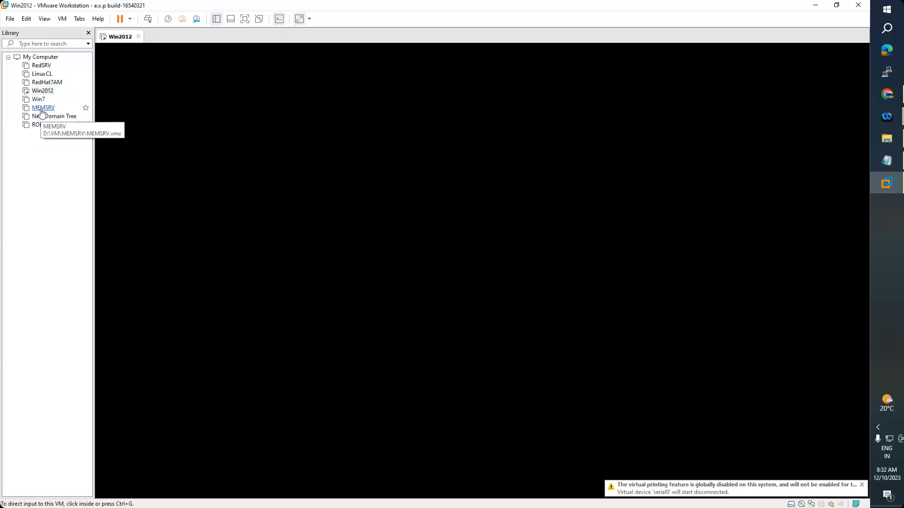
pyautogui.click(41, 110)
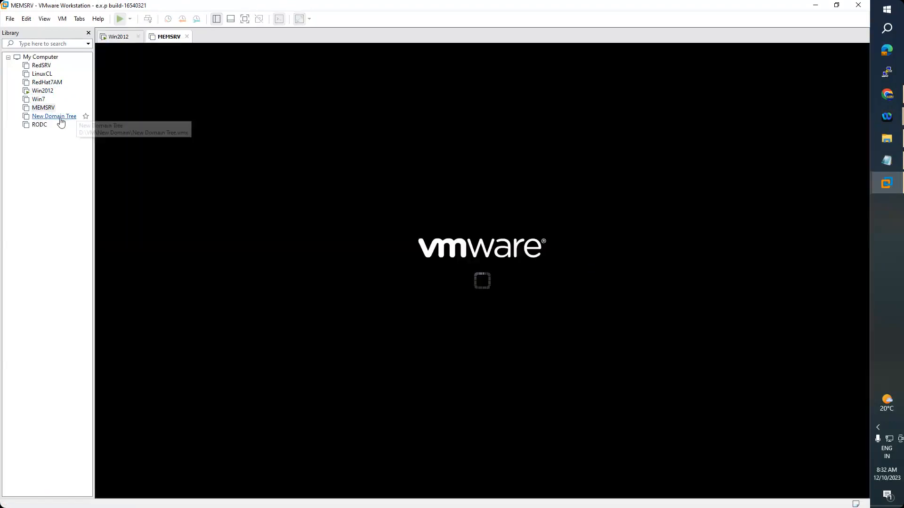
pyautogui.click(888, 161)
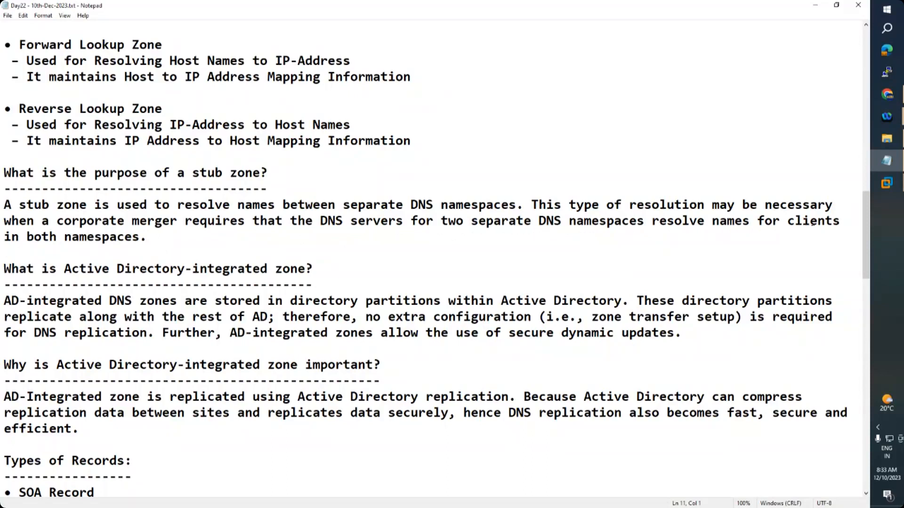
# Highlight the stub zone paragraph in the notes and start Paint with a blank canvas
pyautogui.moveTo(148, 238); pyautogui.dragTo(3, 204)
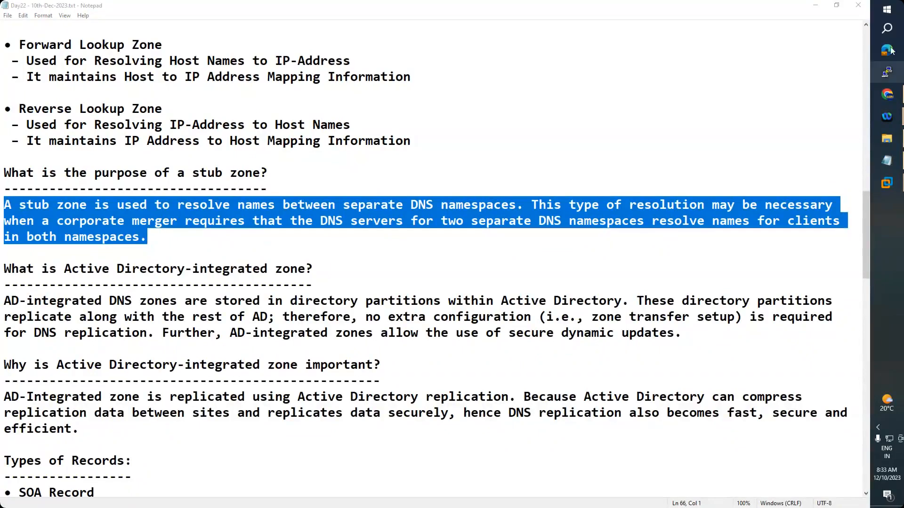
pyautogui.click(887, 28)
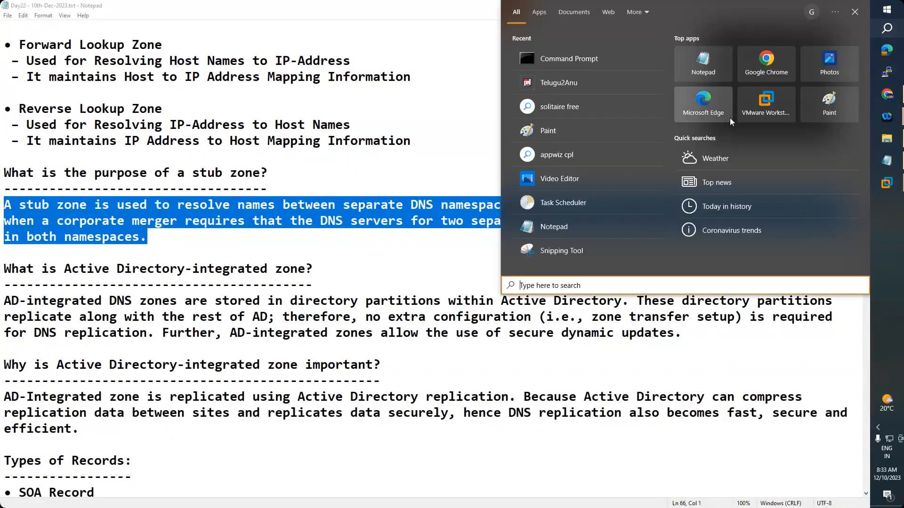
pyautogui.click(588, 131)
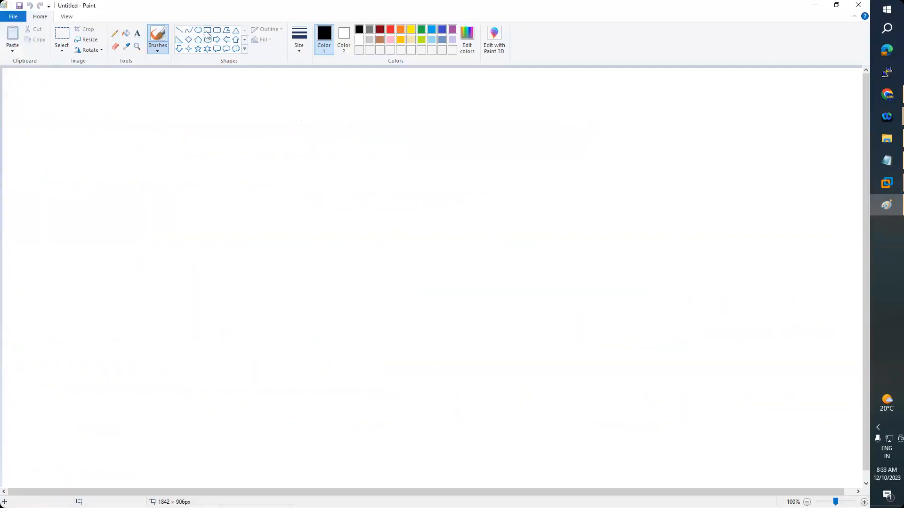
# Draw a rectangle on the left and place a copied duplicate on the right
pyautogui.click(207, 30)
pyautogui.moveTo(63, 195)
pyautogui.mouseDown()
pyautogui.moveTo(223, 257)
pyautogui.moveTo(193, 233)
pyautogui.mouseUp()
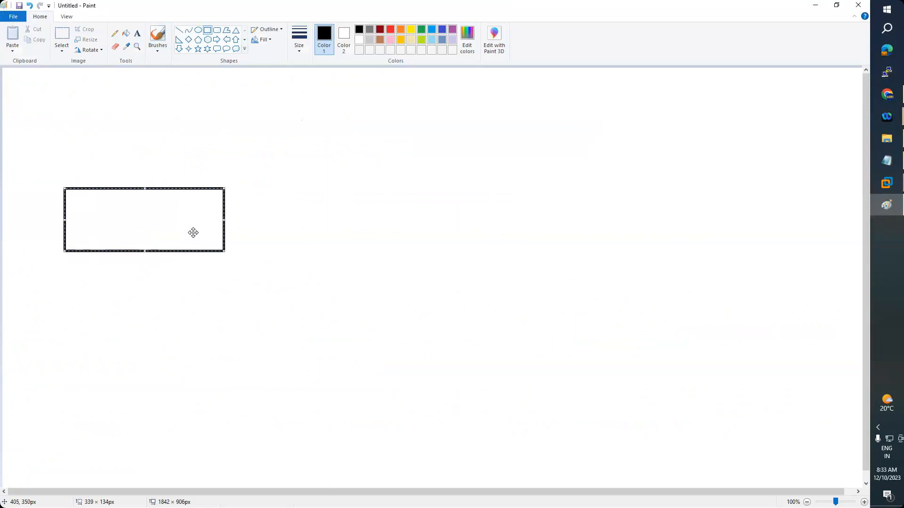
pyautogui.click(331, 226)
pyautogui.click(61, 34)
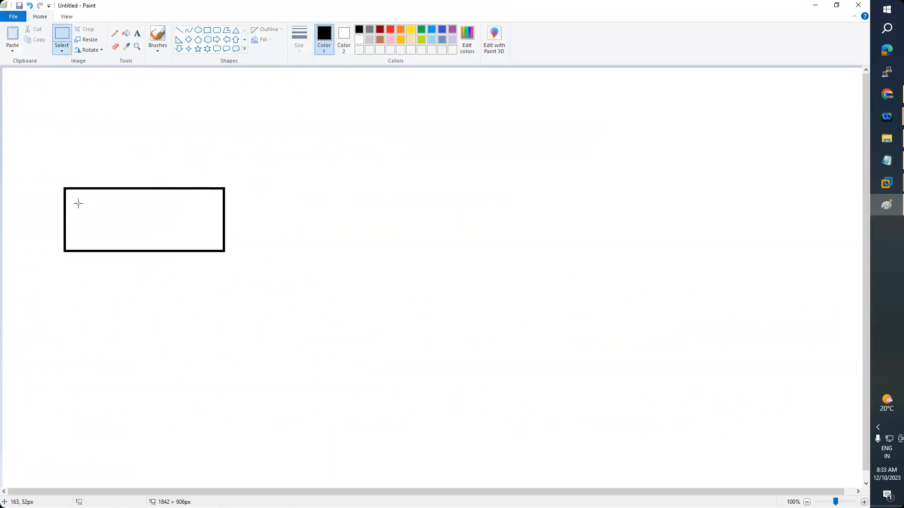
pyautogui.moveTo(52, 182)
pyautogui.mouseDown()
pyautogui.moveTo(80, 218)
pyautogui.moveTo(186, 234)
pyautogui.moveTo(221, 259)
pyautogui.moveTo(234, 256)
pyautogui.mouseUp()
pyautogui.hotkey('ctrl', 'c')
pyautogui.hotkey('ctrl', 'v')
pyautogui.moveTo(71, 78); pyautogui.dragTo(533, 187)
pyautogui.click(333, 301)
# Label the left box Yahoo.com and the right box Google.com
pyautogui.click(137, 33)
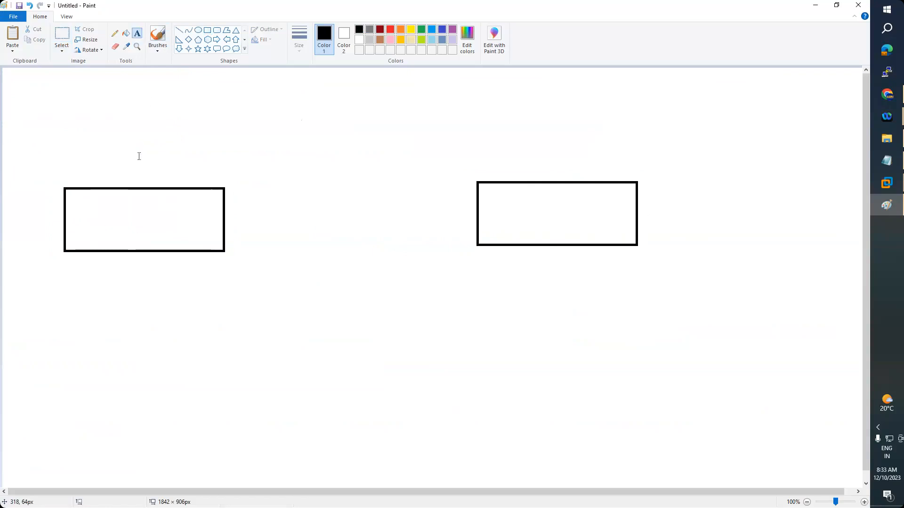
pyautogui.moveTo(92, 157); pyautogui.dragTo(164, 183)
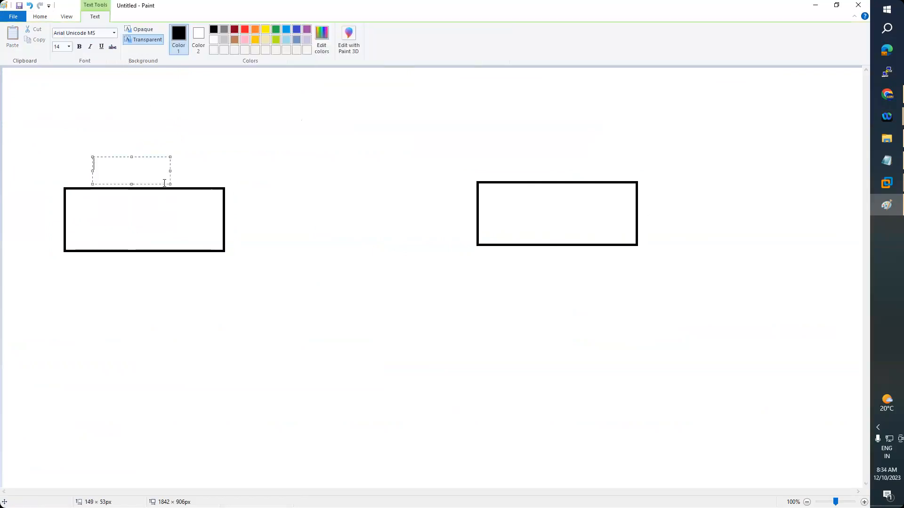
pyautogui.write('Yahoo.com')
pyautogui.moveTo(151, 157); pyautogui.dragTo(178, 174)
pyautogui.click(532, 156)
pyautogui.click(533, 157)
pyautogui.write('Go')
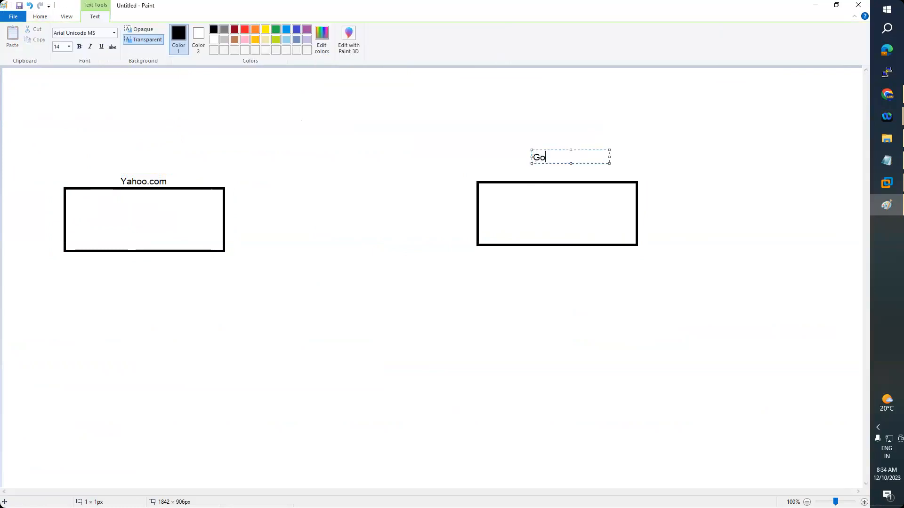
pyautogui.write('ogle.com')
pyautogui.moveTo(554, 149); pyautogui.dragTo(562, 170)
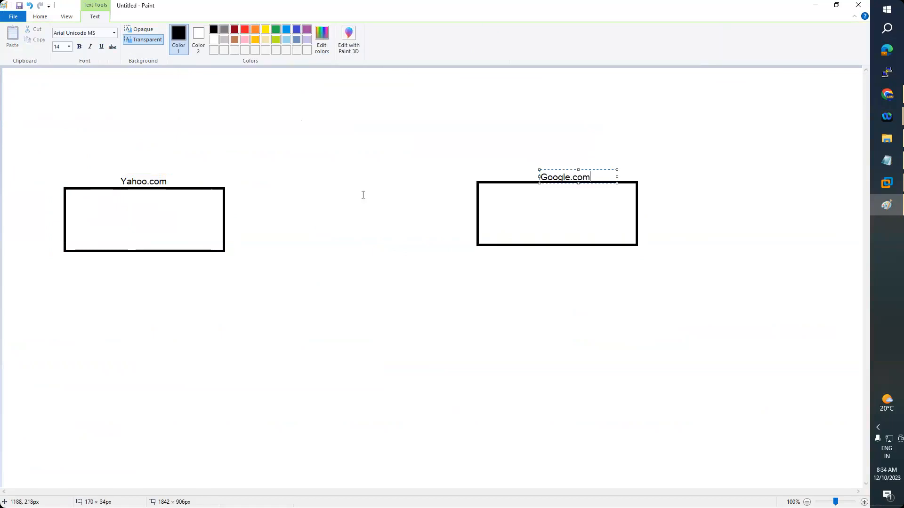
pyautogui.click(360, 195)
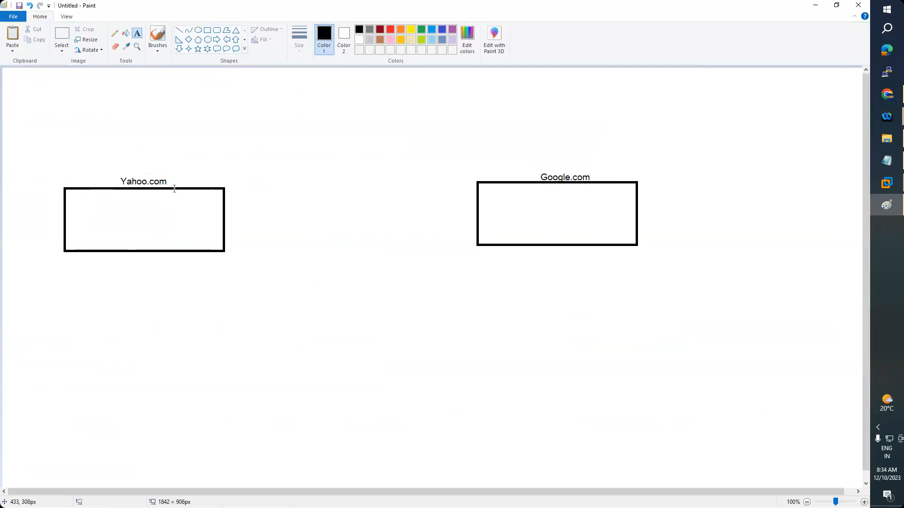
# Draw a left-pointing block arrow from the Google.com box to the Yahoo.com box
pyautogui.click(217, 41)
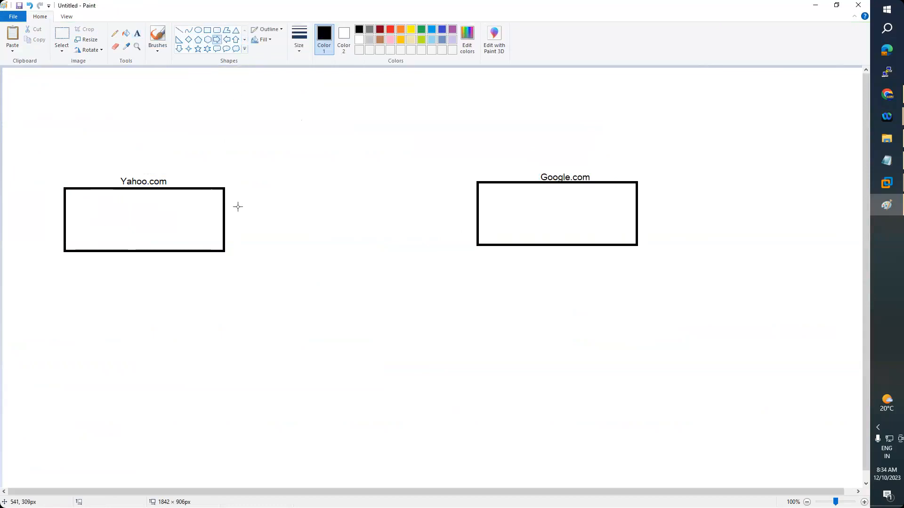
pyautogui.moveTo(222, 197); pyautogui.dragTo(477, 220)
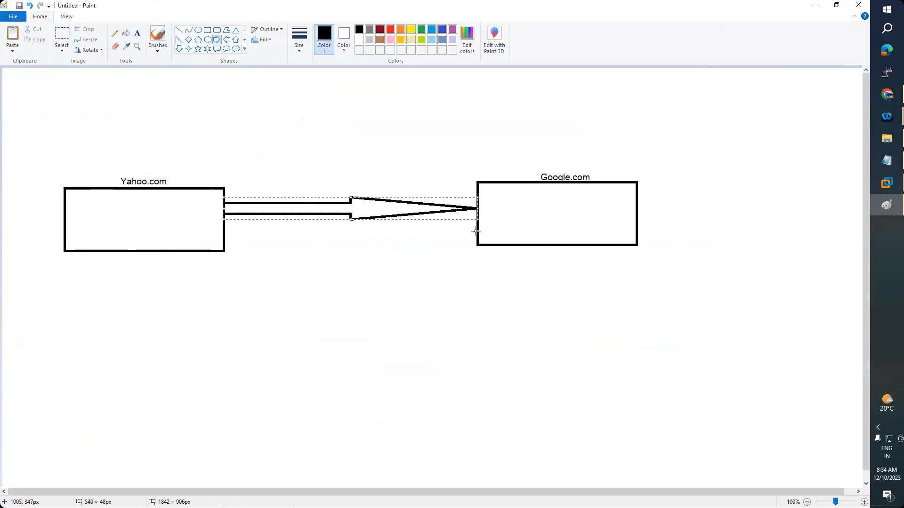
pyautogui.hotkey('ctrl', 'z')
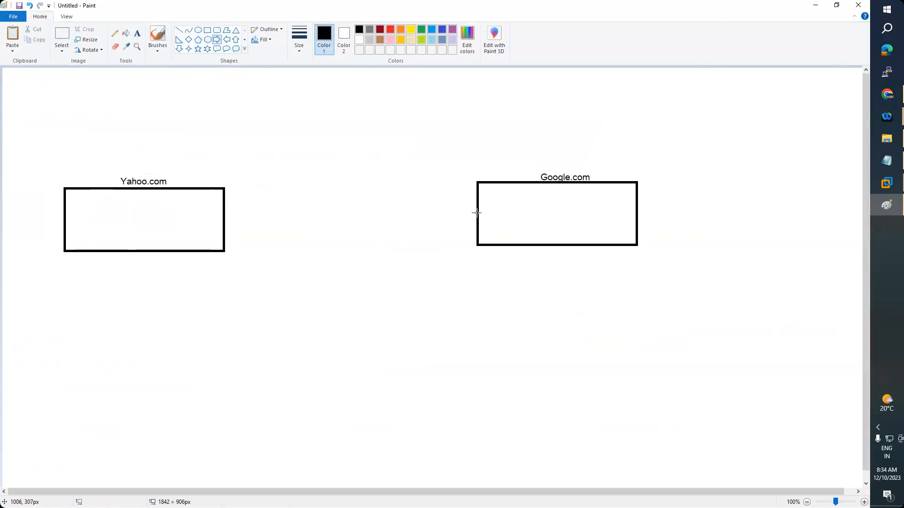
pyautogui.moveTo(477, 214); pyautogui.dragTo(235, 203)
pyautogui.hotkey('ctrl', 'z')
pyautogui.click(226, 40)
pyautogui.moveTo(225, 197)
pyautogui.mouseDown()
pyautogui.moveTo(319, 220)
pyautogui.moveTo(478, 224)
pyautogui.mouseUp()
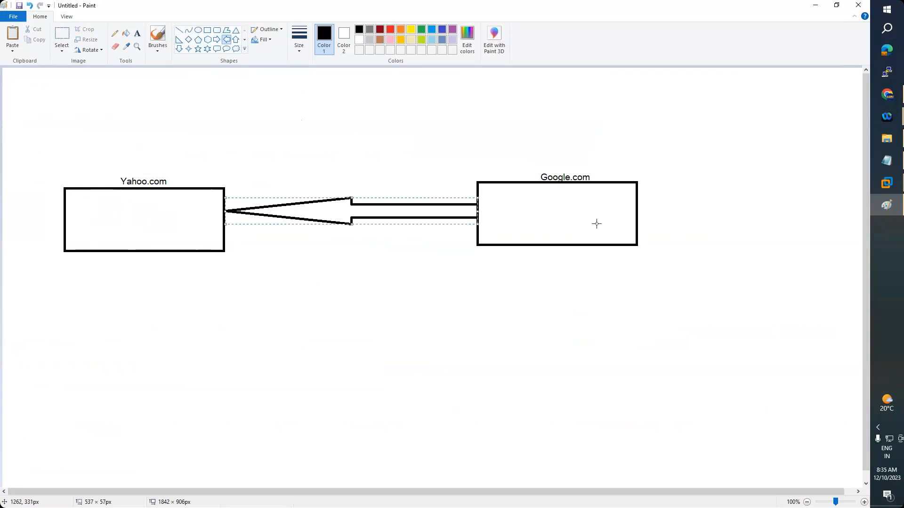
# Add the label StubZone just above the arrow
pyautogui.click(137, 33)
pyautogui.moveTo(354, 187); pyautogui.dragTo(356, 187)
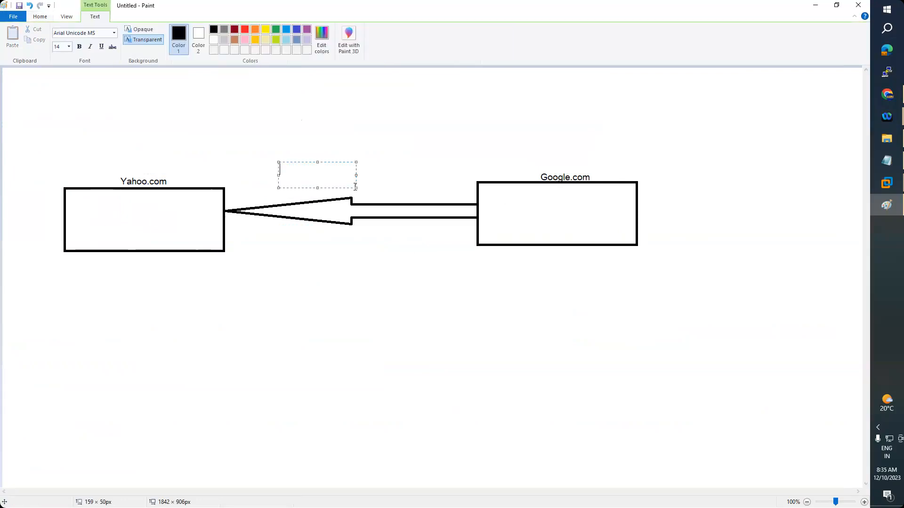
pyautogui.write('StubZone')
pyautogui.moveTo(339, 162); pyautogui.dragTo(372, 176)
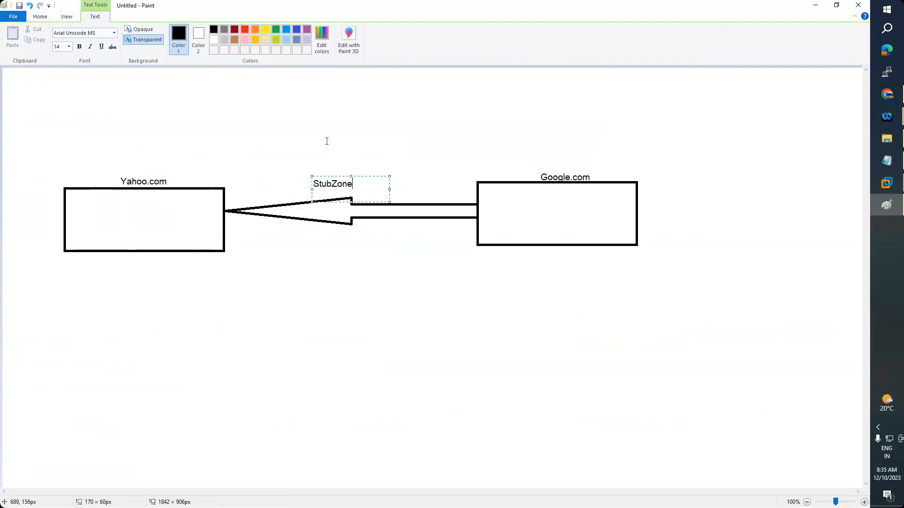
pyautogui.click(518, 213)
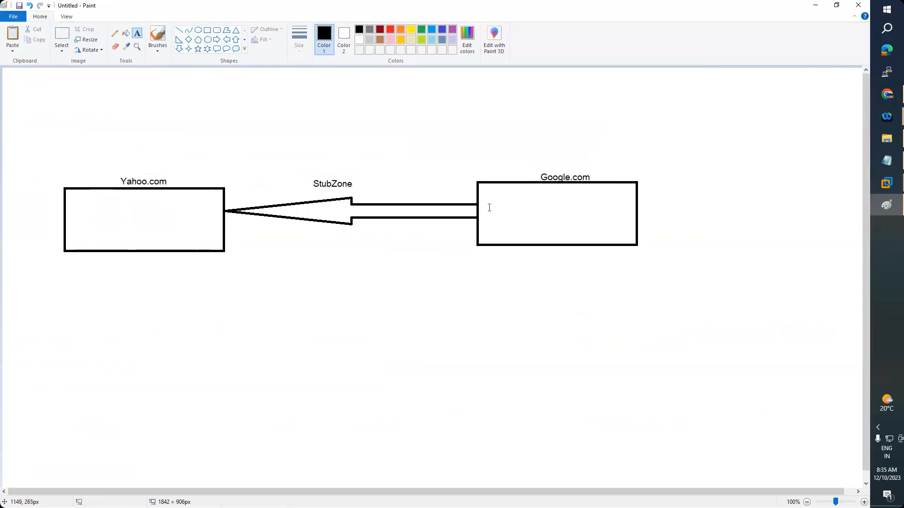
pyautogui.click(886, 160)
# Highlight the sentence about separate DNS namespaces in the stub zone notes
pyautogui.click(227, 243)
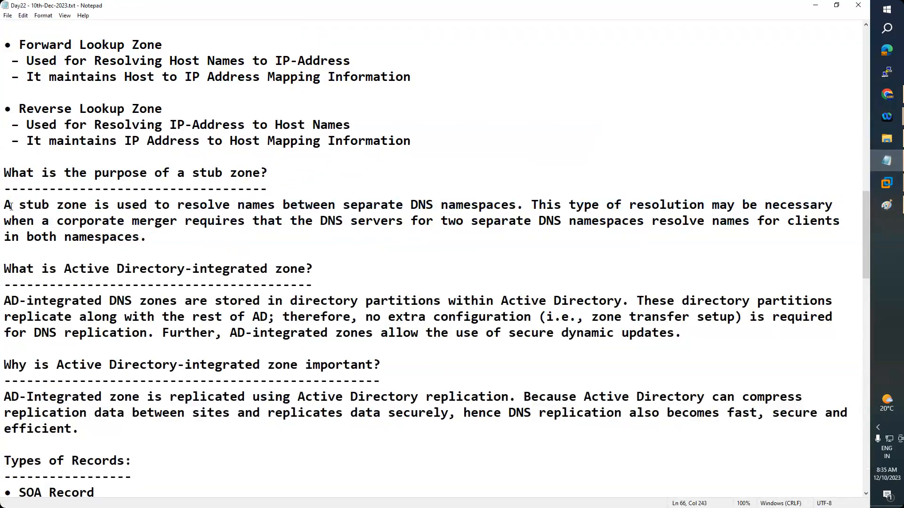
pyautogui.moveTo(3, 205); pyautogui.dragTo(515, 204)
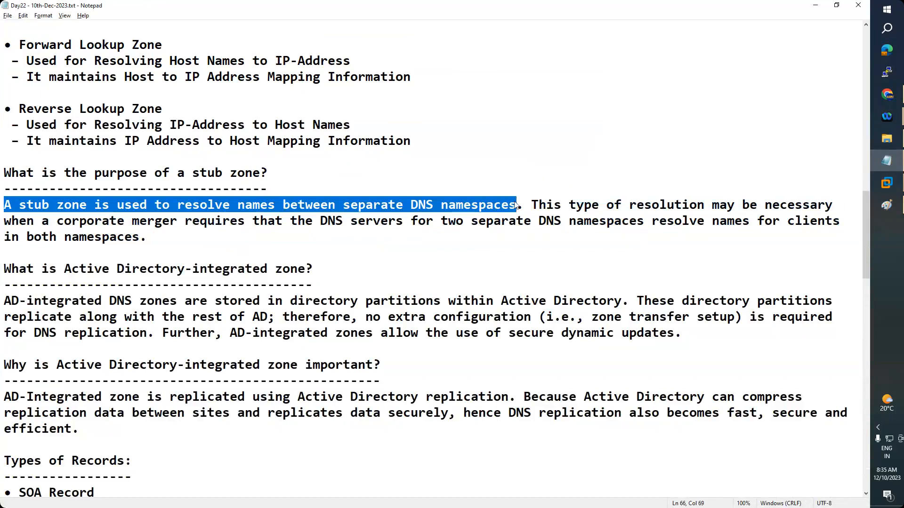
pyautogui.hotkey('alt', 'Tab')
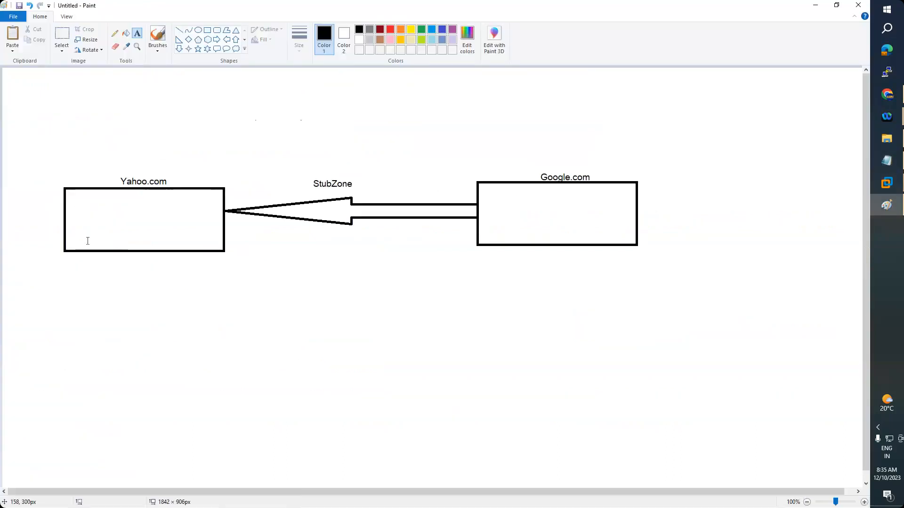
# Caption both the Yahoo.com and Google.com boxes with 'DNS name space'
pyautogui.moveTo(81, 264); pyautogui.dragTo(159, 277)
pyautogui.write('DNS name sp')
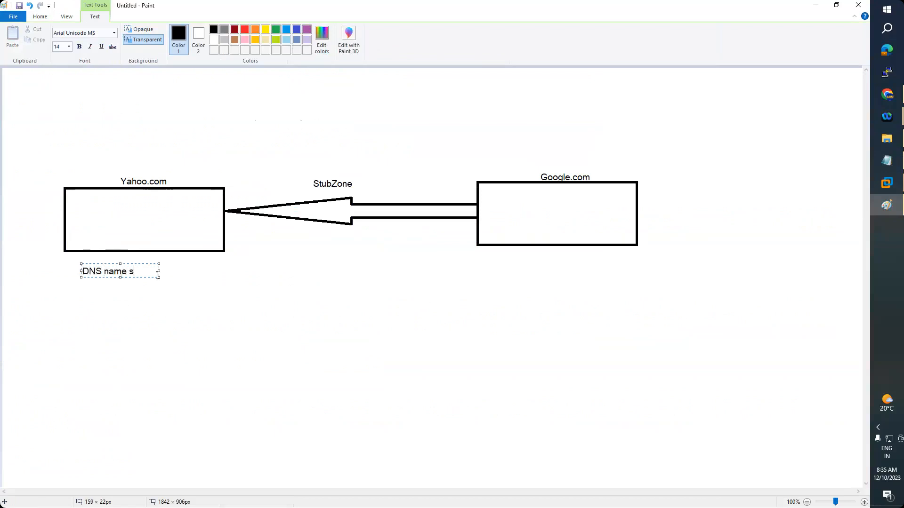
pyautogui.press('BackSpace')
pyautogui.press('BackSpace')
pyautogui.write('space')
pyautogui.hotkey('ctrl', 'a')
pyautogui.hotkey('ctrl', 'c')
pyautogui.click(533, 265)
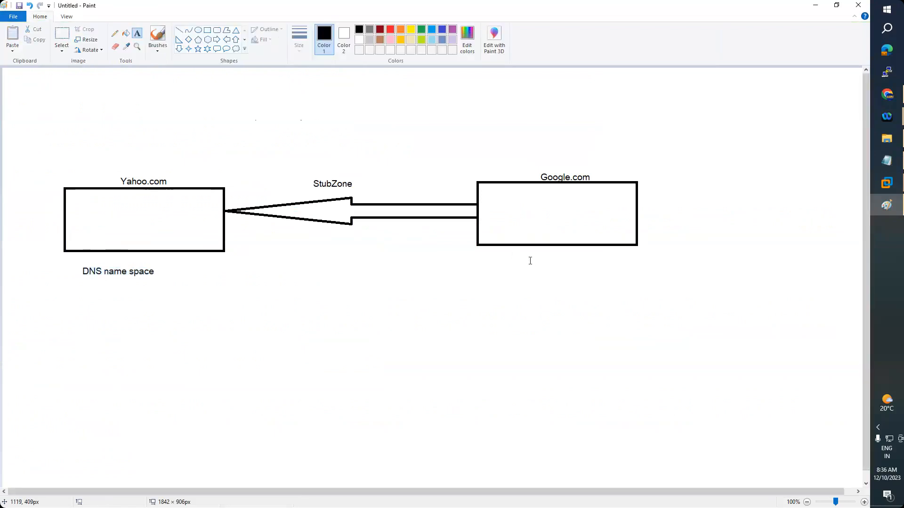
pyautogui.click(529, 255)
pyautogui.hotkey('ctrl', 'v')
pyautogui.click(465, 301)
# Draw a right-pointing arrow from Yahoo.com to Google.com, then compare with the stub zone notes
pyautogui.click(217, 40)
pyautogui.moveTo(224, 231); pyautogui.dragTo(280, 247)
pyautogui.moveTo(373, 249); pyautogui.dragTo(478, 248)
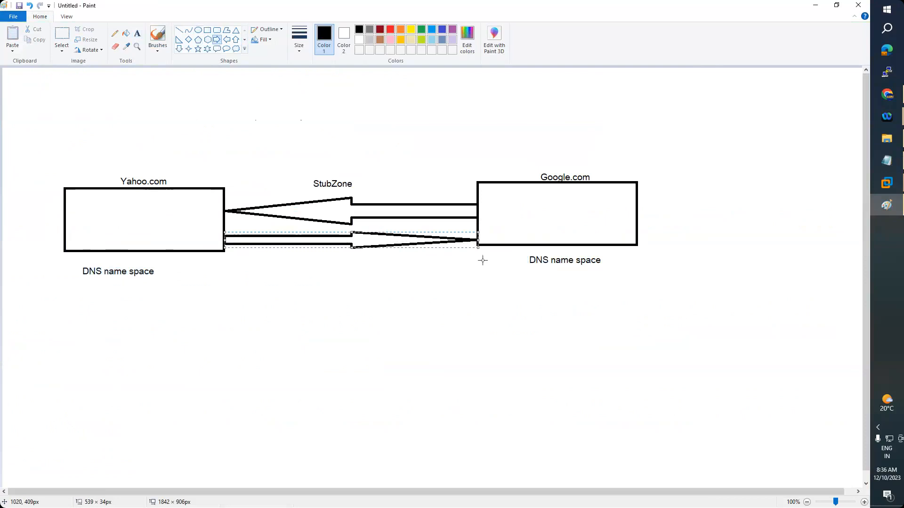
pyautogui.press('Delete')
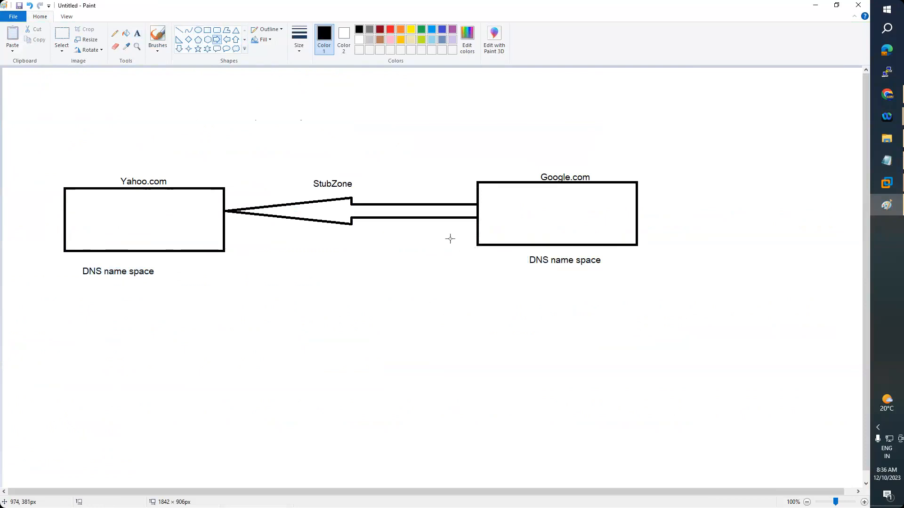
pyautogui.moveTo(221, 227); pyautogui.dragTo(240, 234)
pyautogui.moveTo(319, 241); pyautogui.dragTo(477, 245)
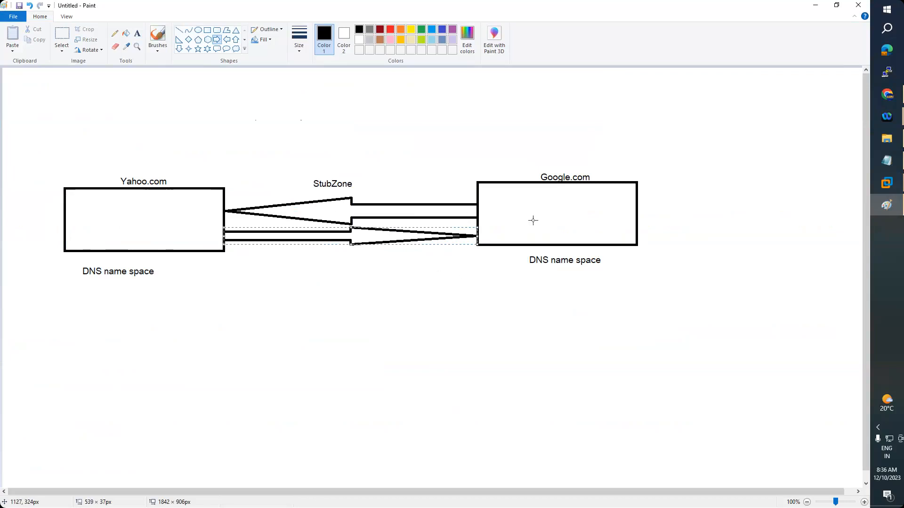
pyautogui.hotkey('alt', 'Tab')
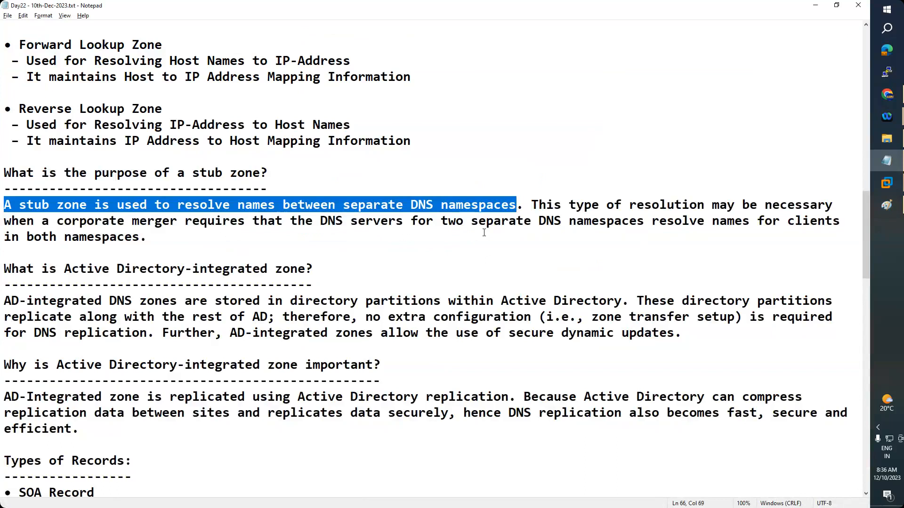
pyautogui.hotkey('alt', 'Tab')
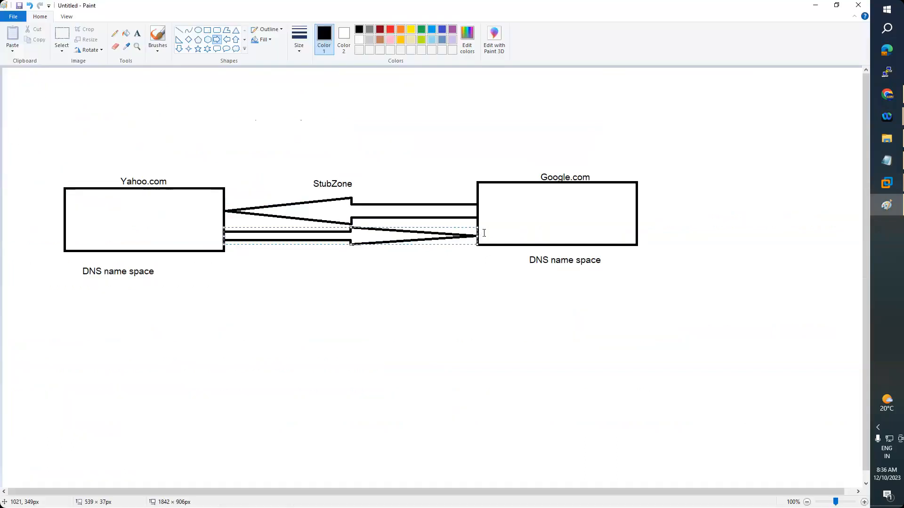
pyautogui.hotkey('alt', 'Tab')
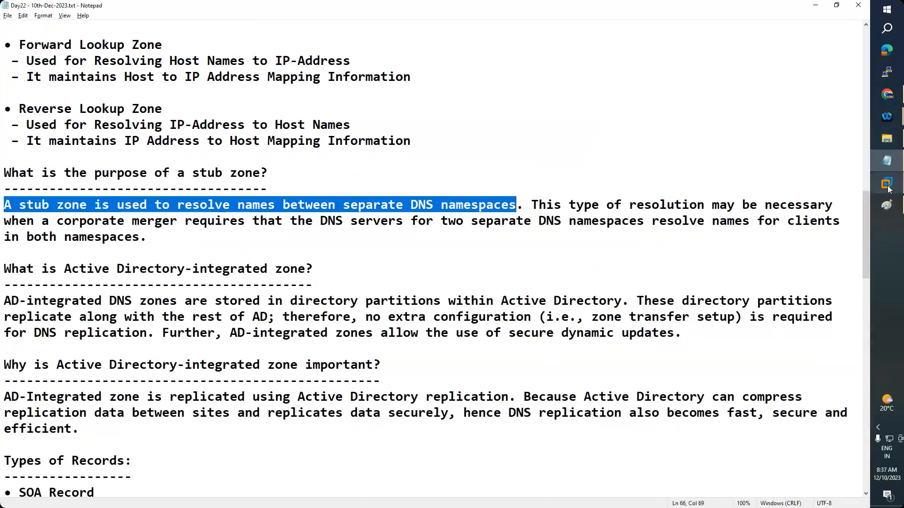
# Send Ctrl+Alt+Del to the Win2012 VM and sign in with the administrator password
pyautogui.moveTo(889, 188)
pyautogui.click(844, 218)
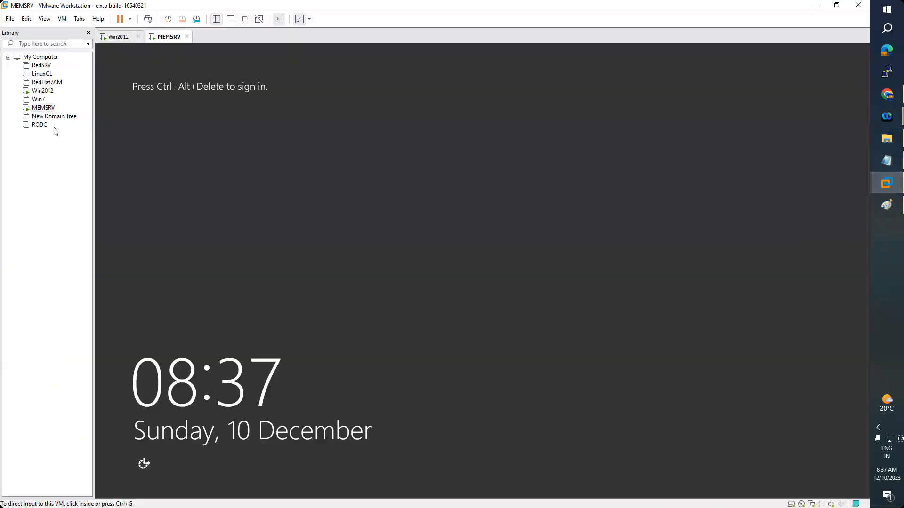
pyautogui.click(115, 37)
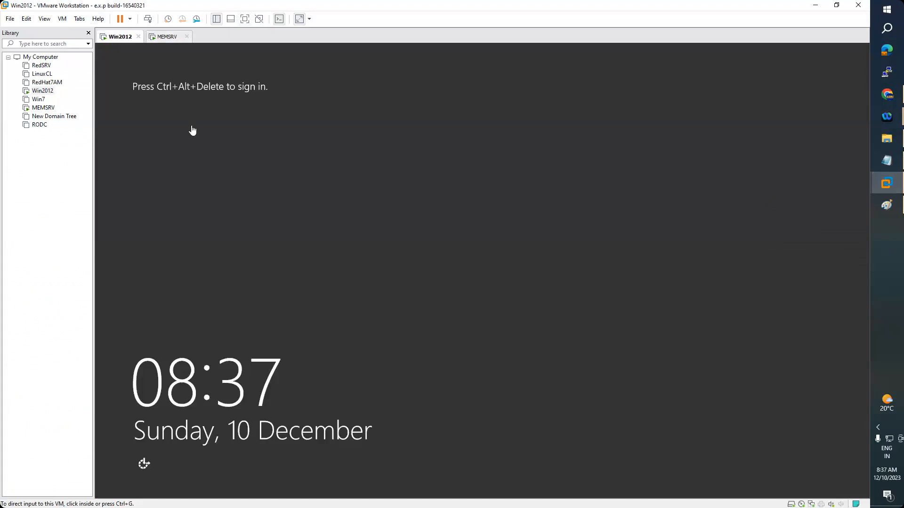
pyautogui.click(62, 19)
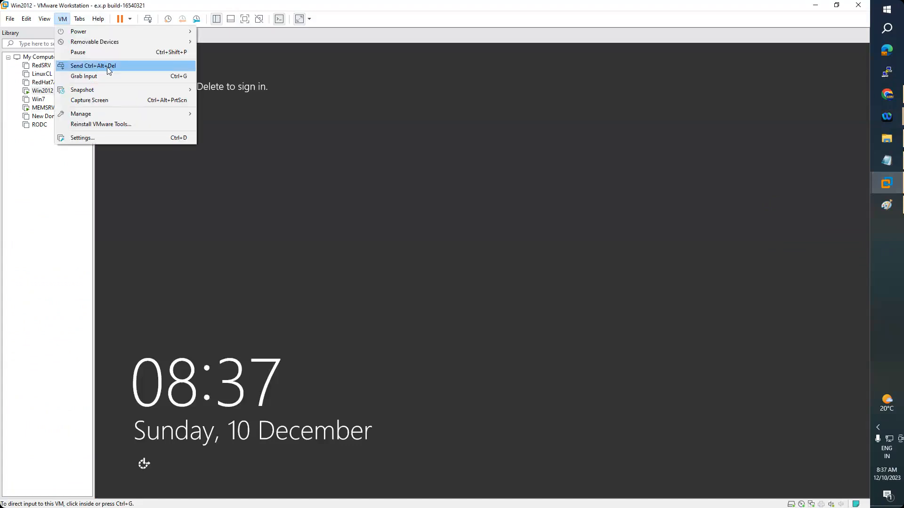
pyautogui.click(107, 67)
pyautogui.click(485, 207)
pyautogui.write('P@ssw0rd')
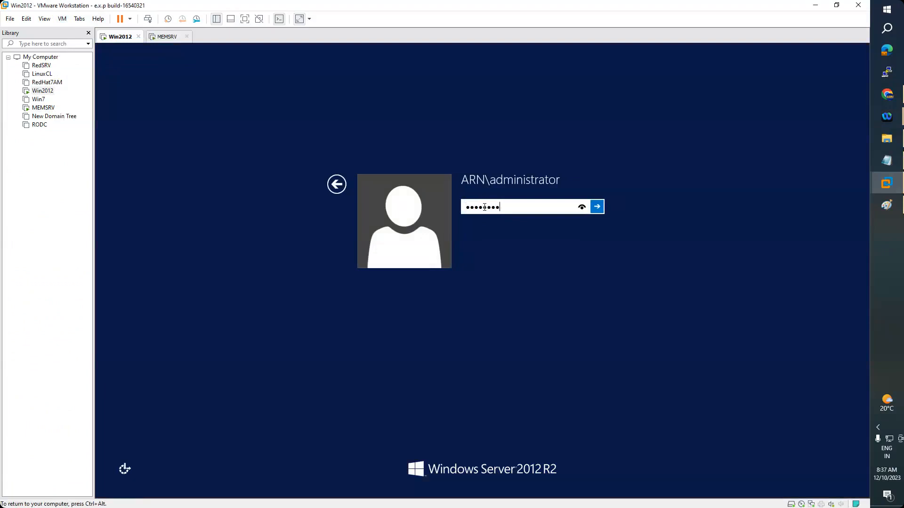
pyautogui.press('Return')
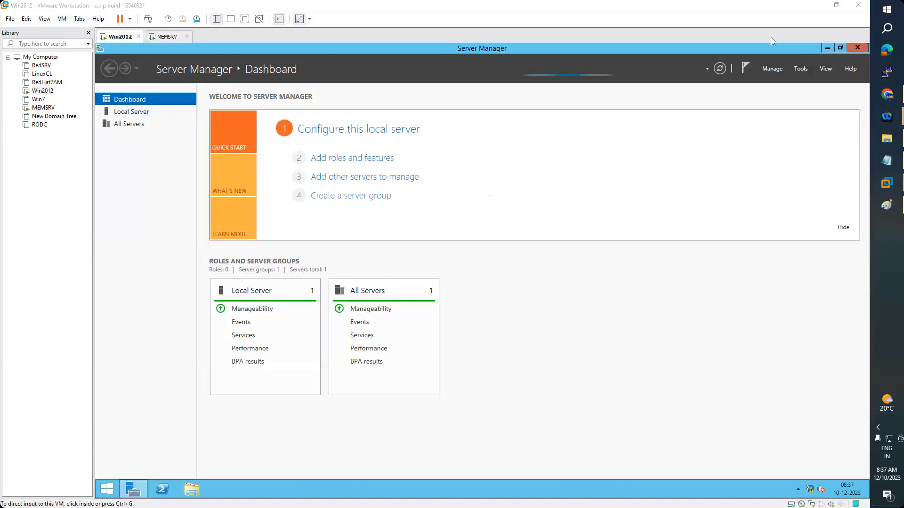
# Open DNS Manager from Tools, expand WINDC's Forward Lookup Zones, and start a new zone
pyautogui.click(802, 70)
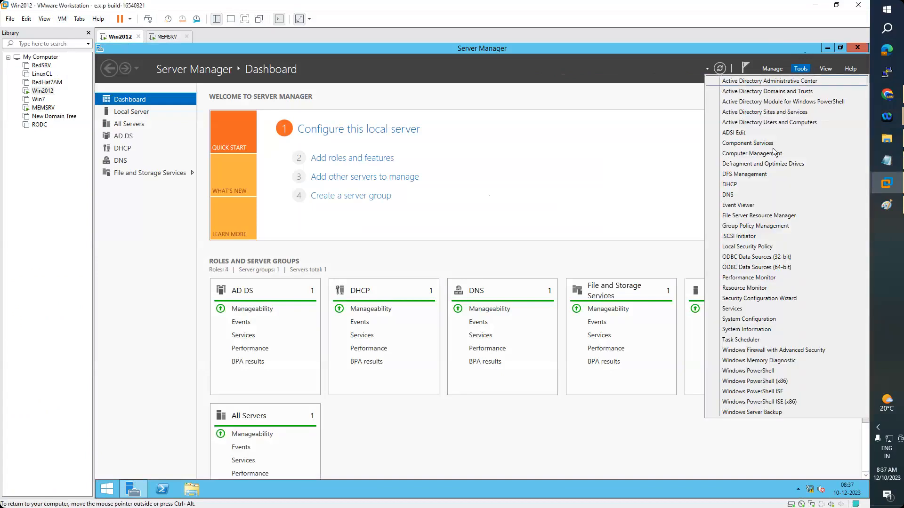
pyautogui.click(737, 196)
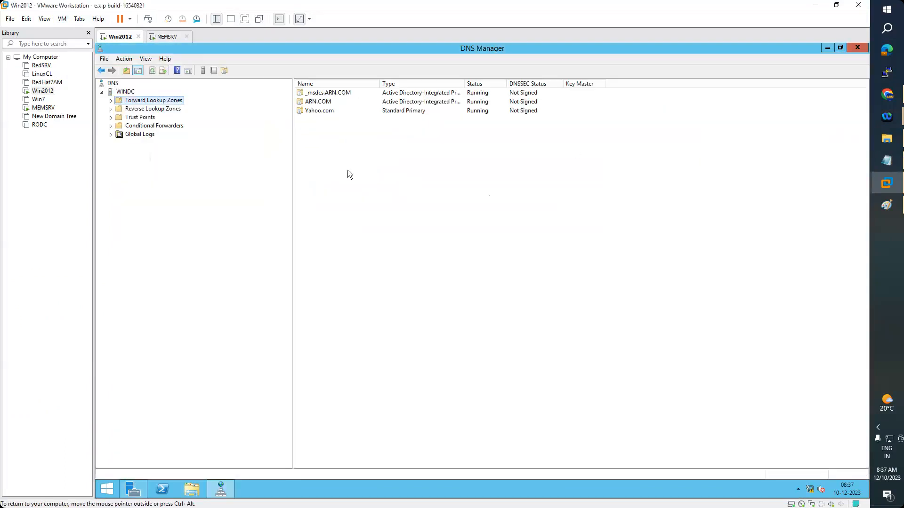
pyautogui.click(110, 100)
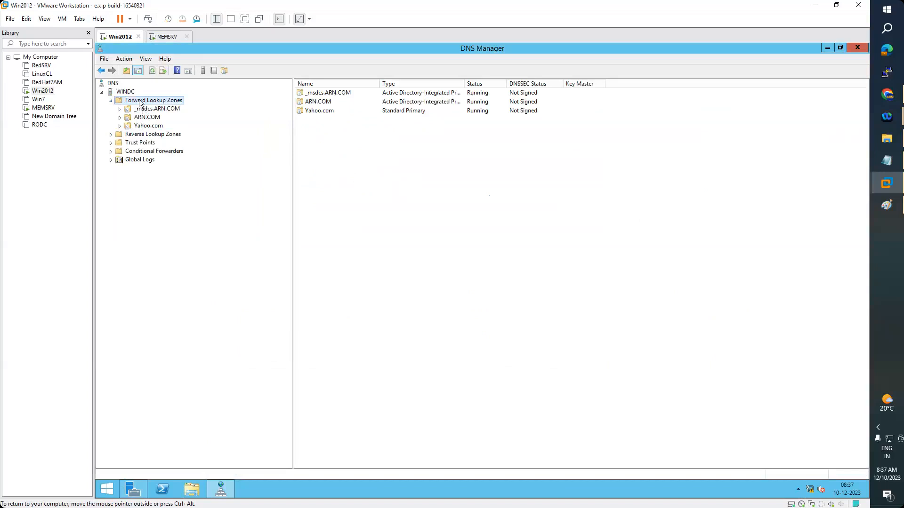
pyautogui.rightClick(140, 102)
pyautogui.click(180, 107)
# Create primary zone Google.com outside Active Directory, file Google.com.dns, allowing nonsecure and secure updates
pyautogui.moveTo(258, 51); pyautogui.dragTo(453, 99)
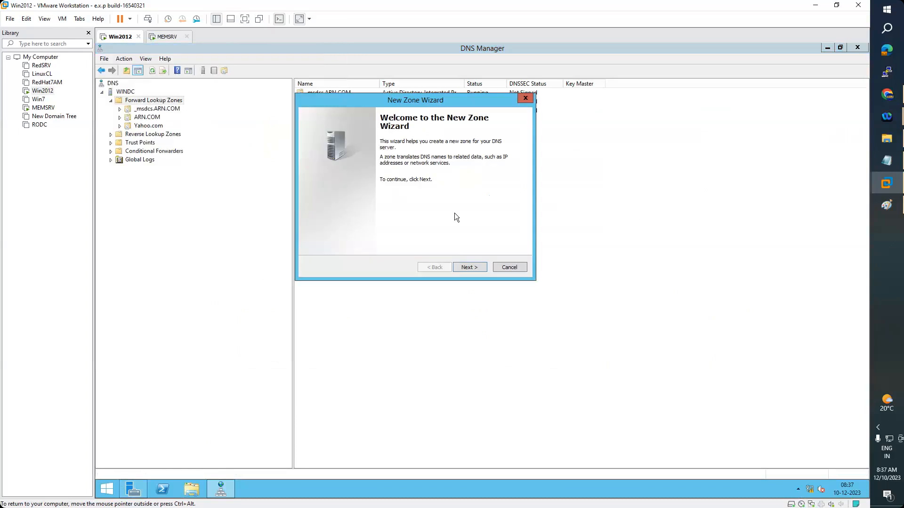
pyautogui.click(471, 267)
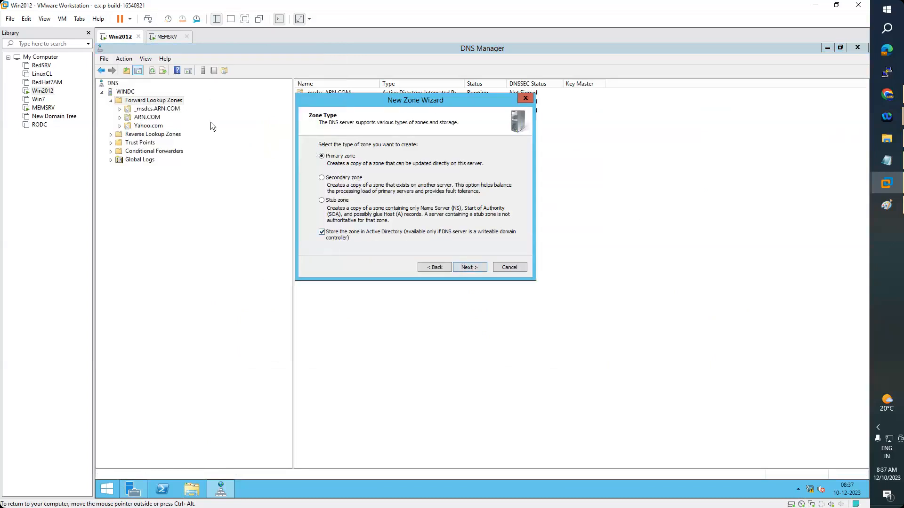
pyautogui.click(322, 233)
pyautogui.click(471, 271)
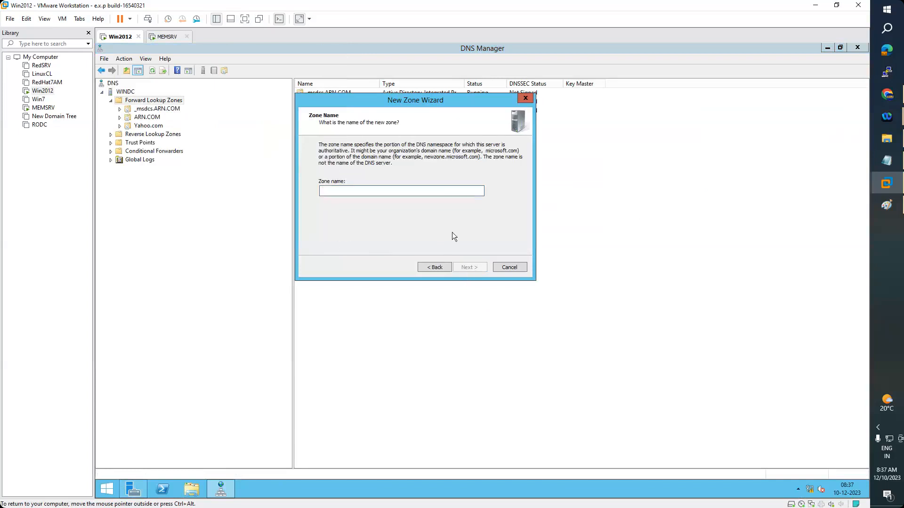
pyautogui.write('Google.com')
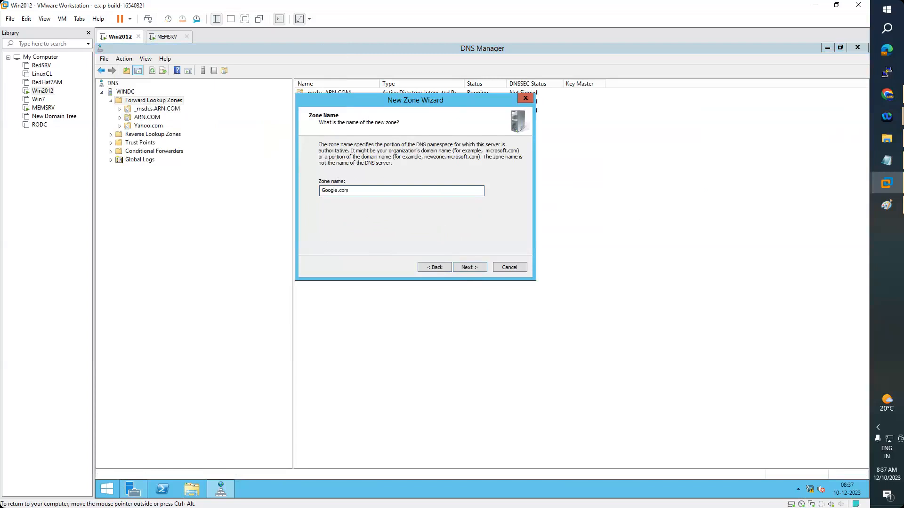
pyautogui.click(471, 267)
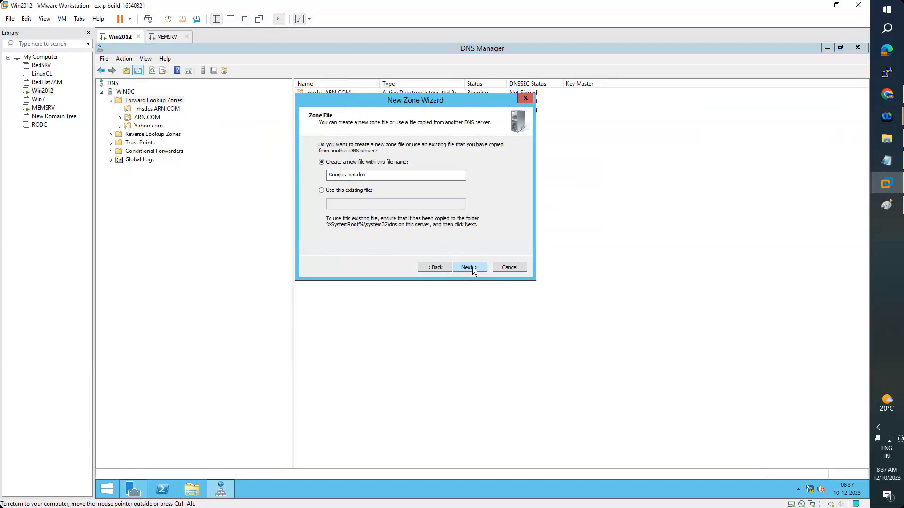
pyautogui.click(472, 267)
pyautogui.click(326, 197)
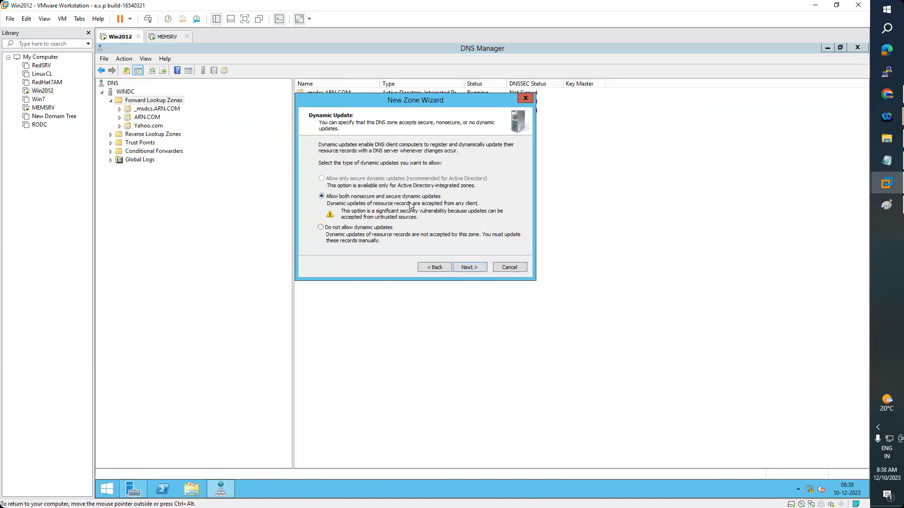
pyautogui.click(476, 270)
pyautogui.click(476, 270)
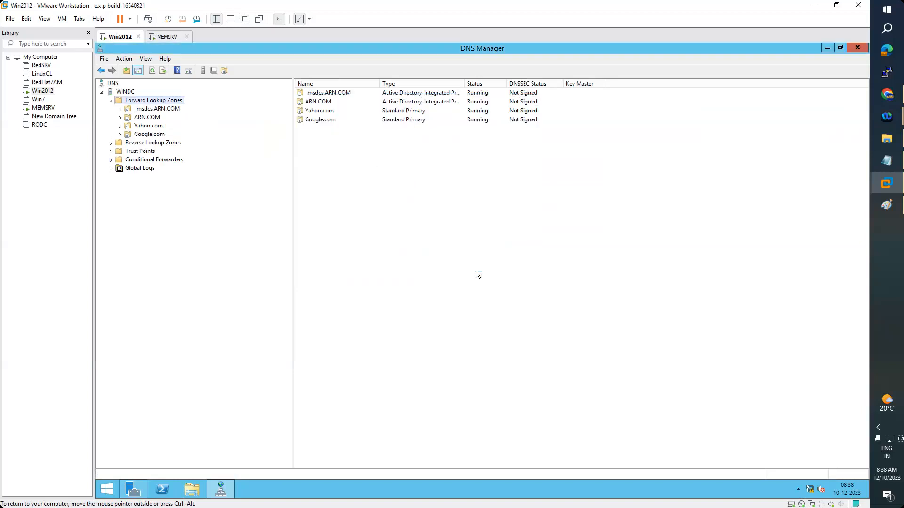
pyautogui.doubleClick(329, 119)
# Enter new host windc with IP 192.168.223.2, checking the local server's properties in Server Manager
pyautogui.rightClick(327, 140)
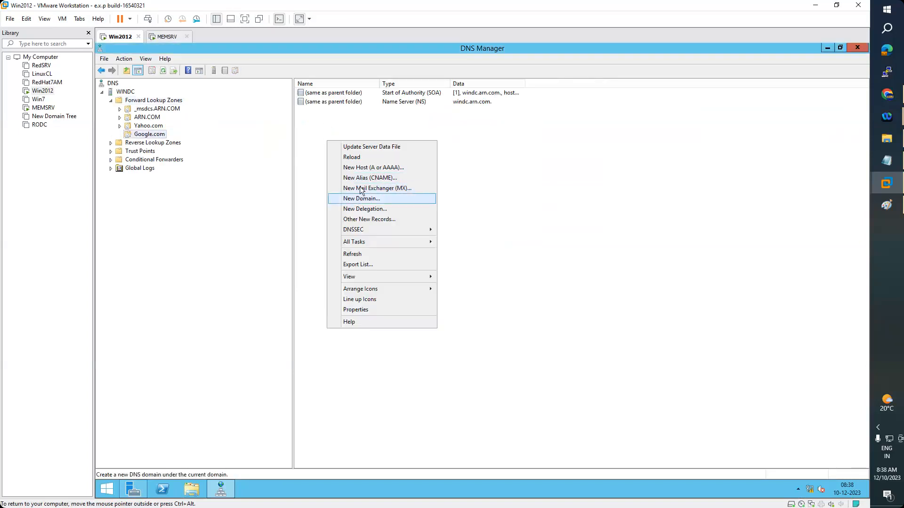
pyautogui.click(365, 168)
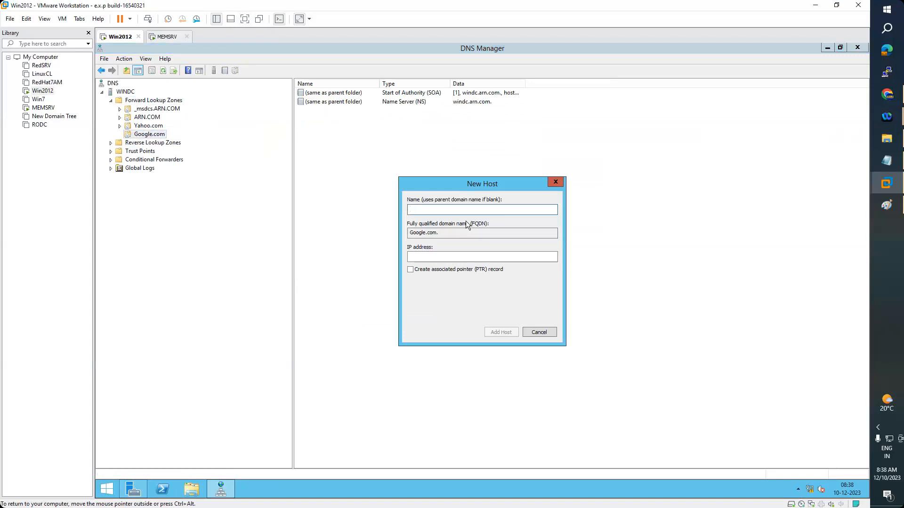
pyautogui.write('windc')
pyautogui.click(440, 254)
pyautogui.write('192.168.223.2')
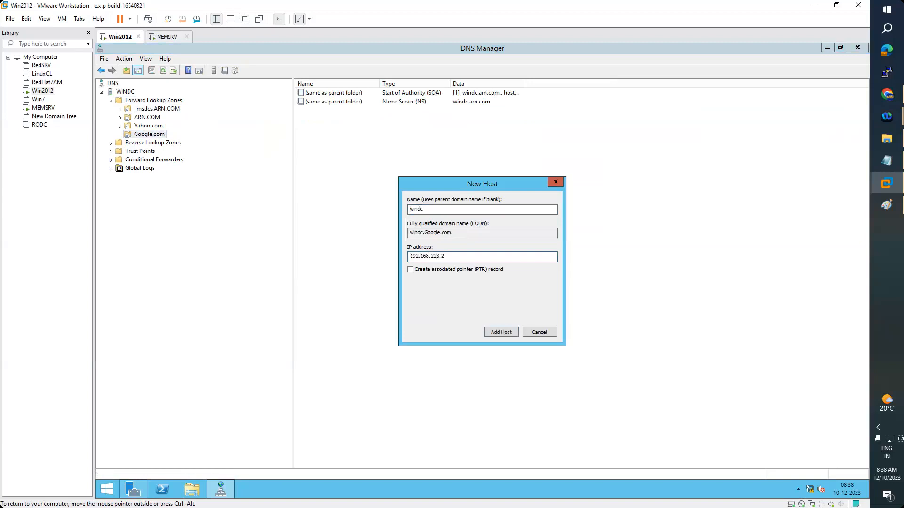
pyautogui.click(136, 487)
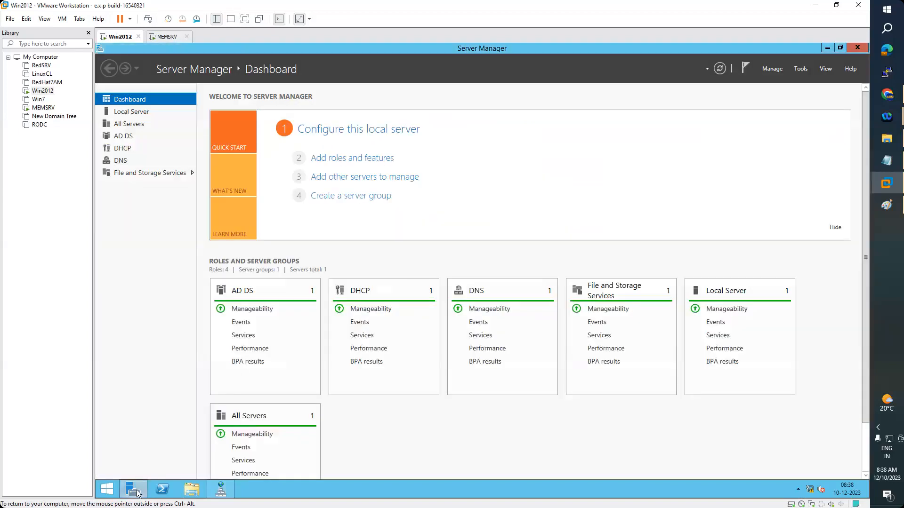
pyautogui.click(137, 124)
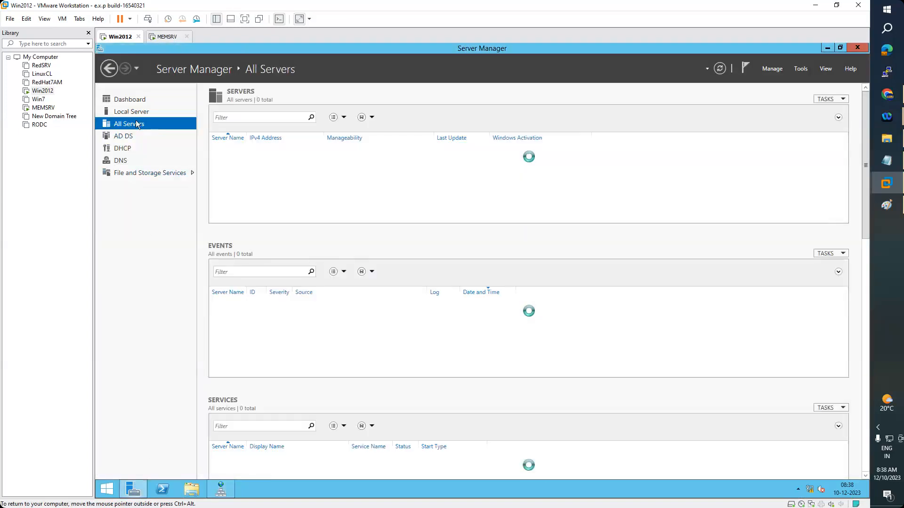
pyautogui.click(134, 111)
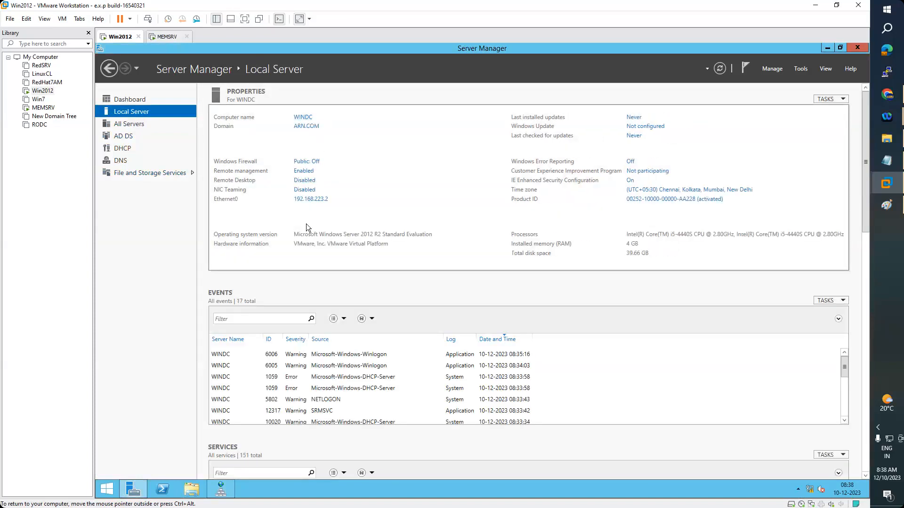
# Add the windc host record, acknowledge the confirmation, and close the New Host dialog
pyautogui.click(221, 490)
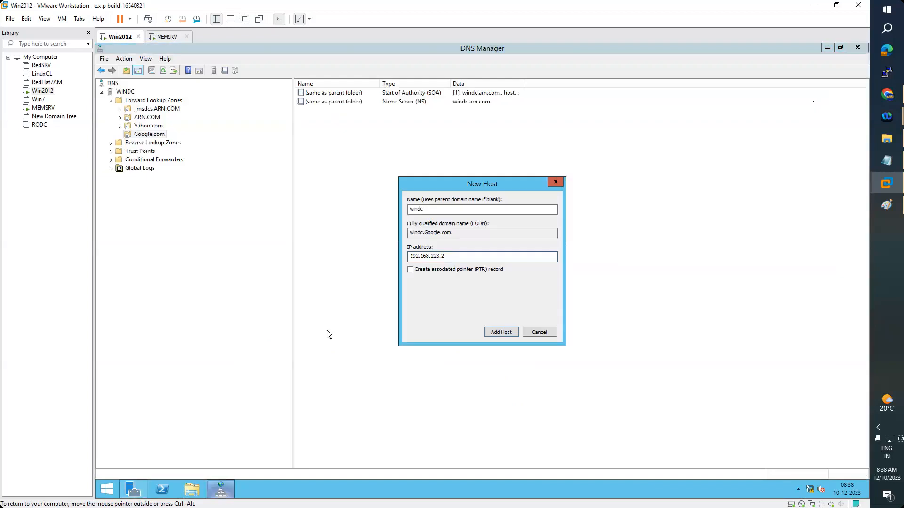
pyautogui.click(501, 333)
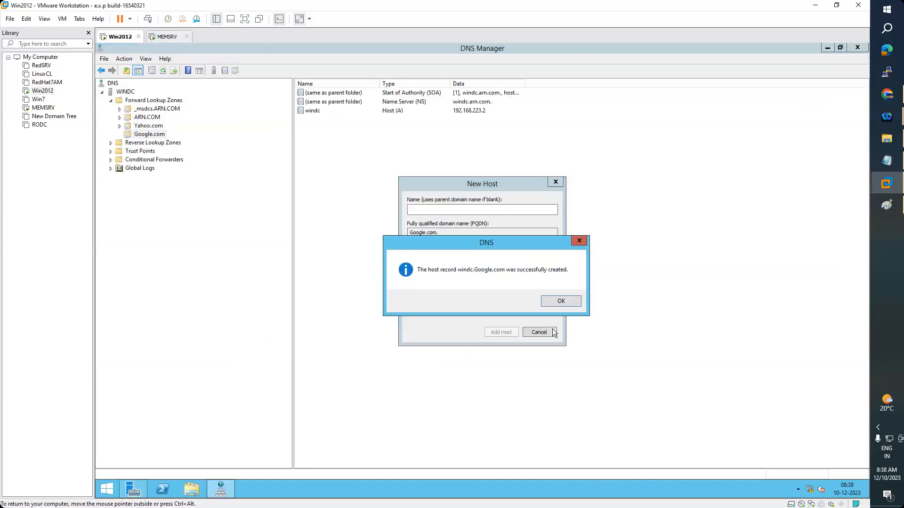
pyautogui.click(550, 301)
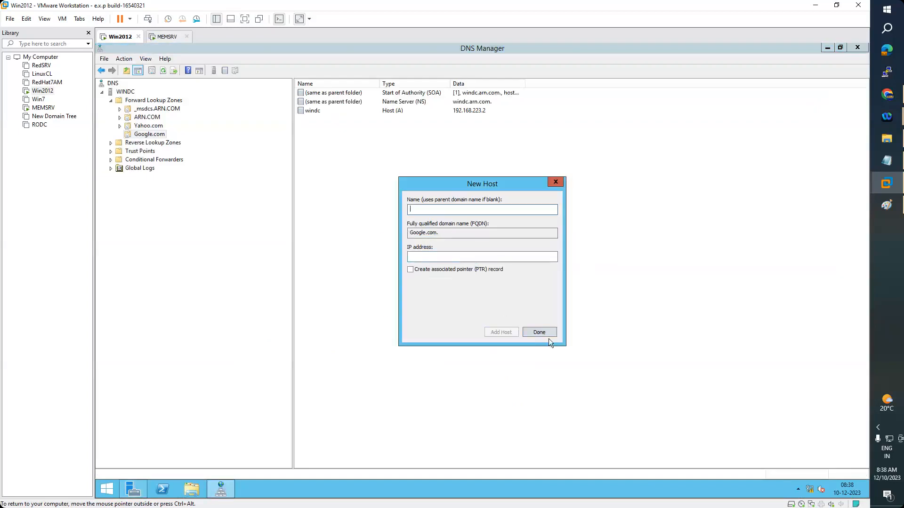
pyautogui.click(546, 335)
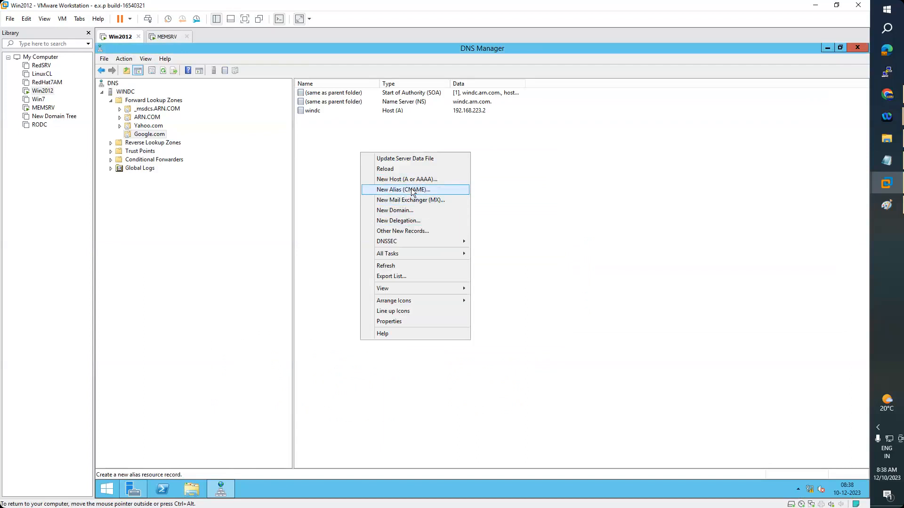
# Add a www alias (CNAME) in Google.com pointing to windc.Google.com, browsed through WINDC's forward lookup zones
pyautogui.click(412, 190)
pyautogui.write('www')
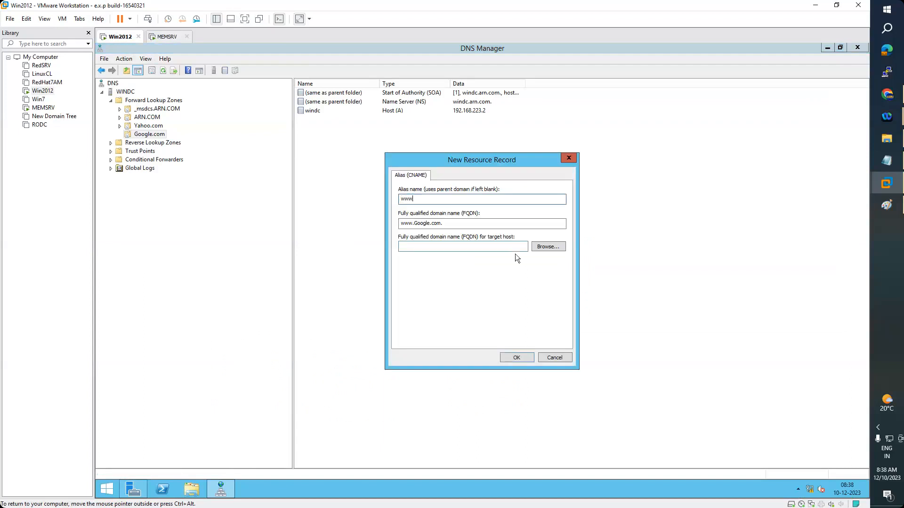
pyautogui.click(547, 247)
pyautogui.doubleClick(418, 232)
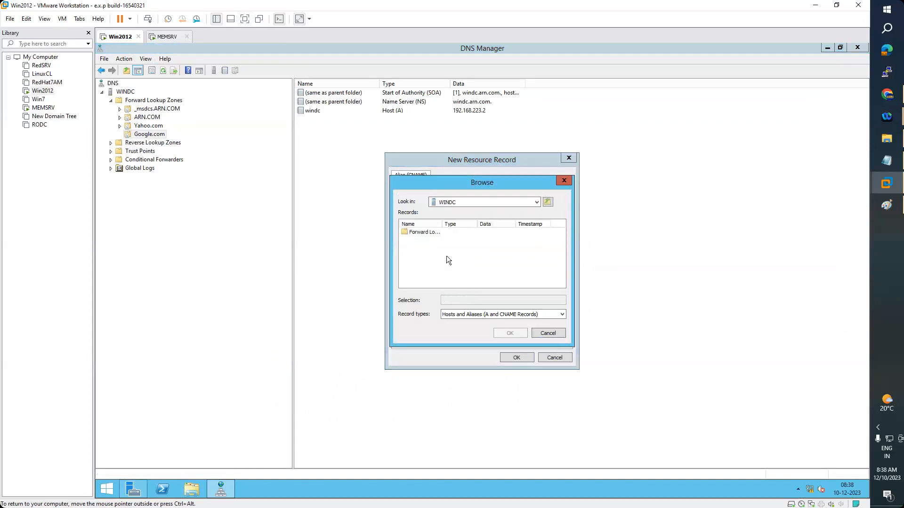
pyautogui.doubleClick(423, 233)
pyautogui.doubleClick(423, 256)
pyautogui.doubleClick(417, 235)
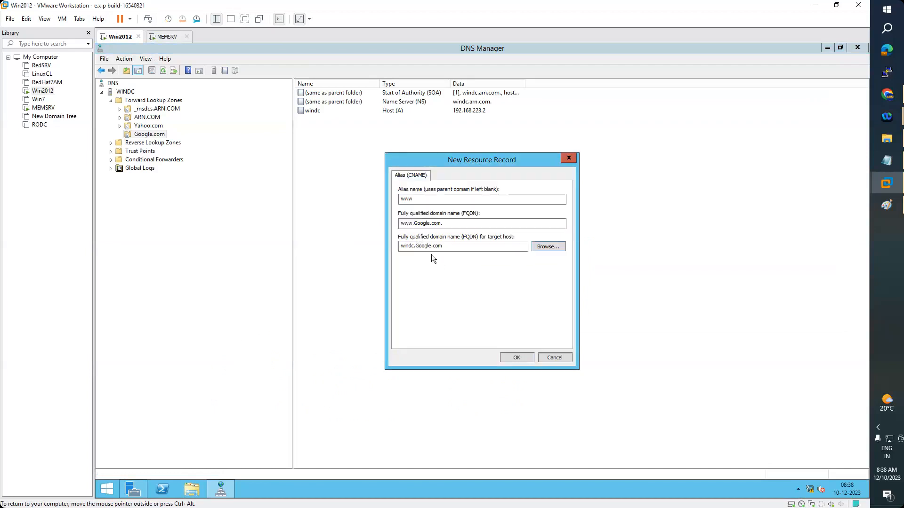
pyautogui.click(515, 357)
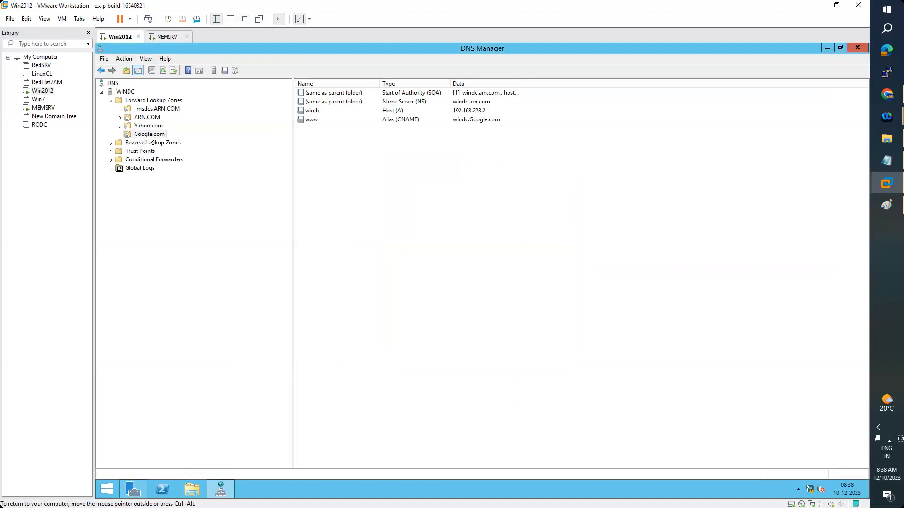
# Sign in to MEMSRV with Ctrl+Alt+Del and the administrator password, then launch DNS from Server Manager Tools
pyautogui.click(164, 37)
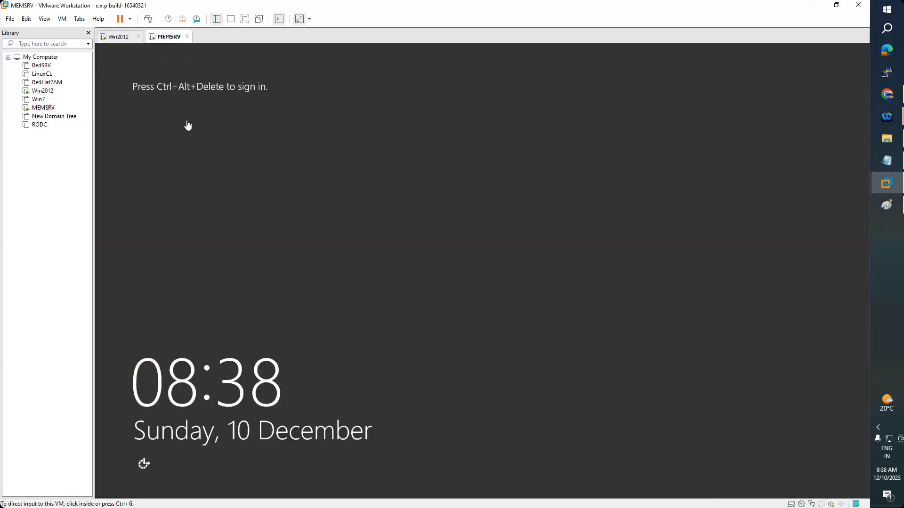
pyautogui.click(62, 19)
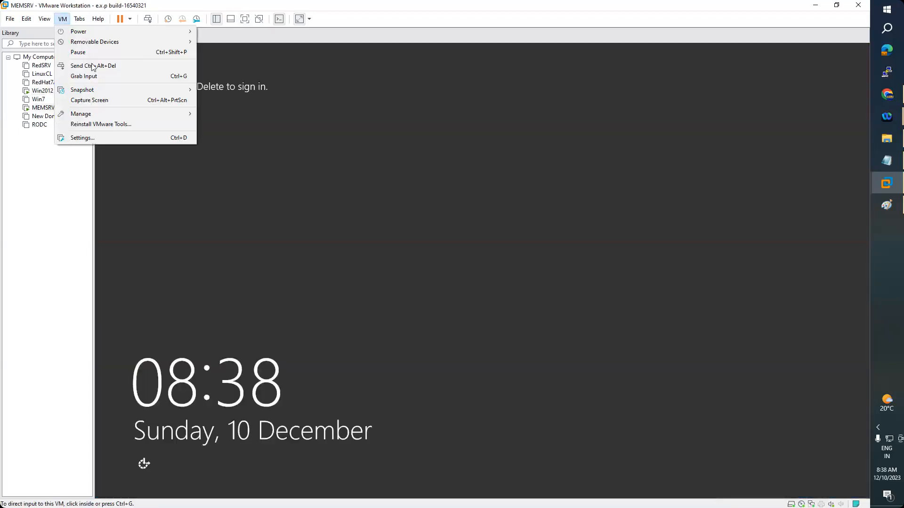
pyautogui.click(89, 65)
pyautogui.click(482, 208)
pyautogui.write('Pa$$w0rd')
pyautogui.press('Return')
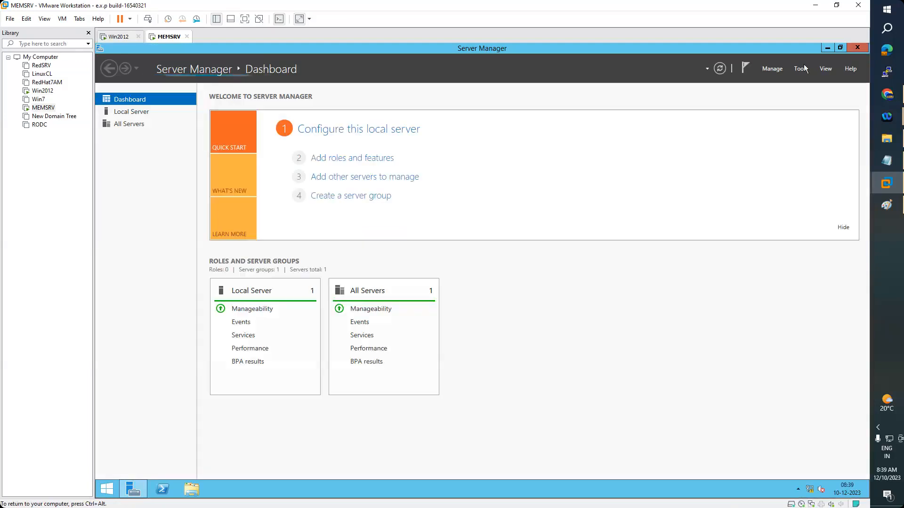
pyautogui.click(803, 68)
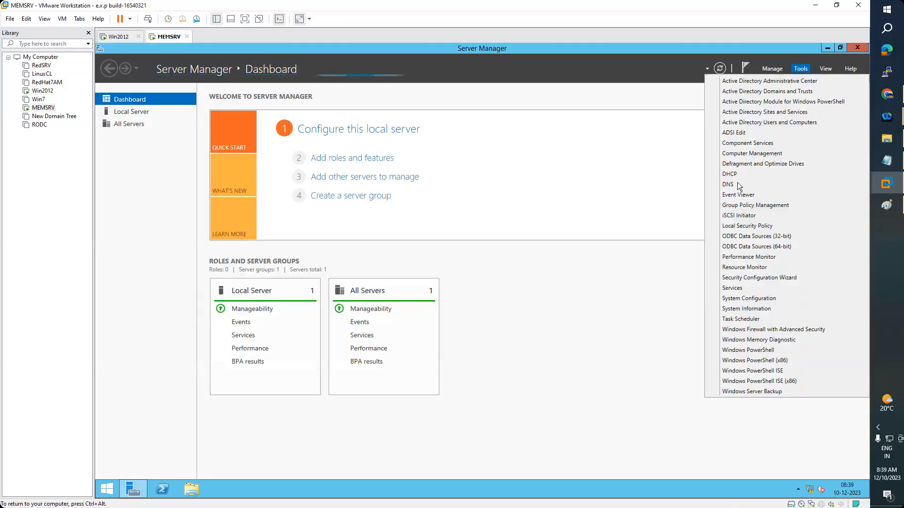
pyautogui.click(738, 183)
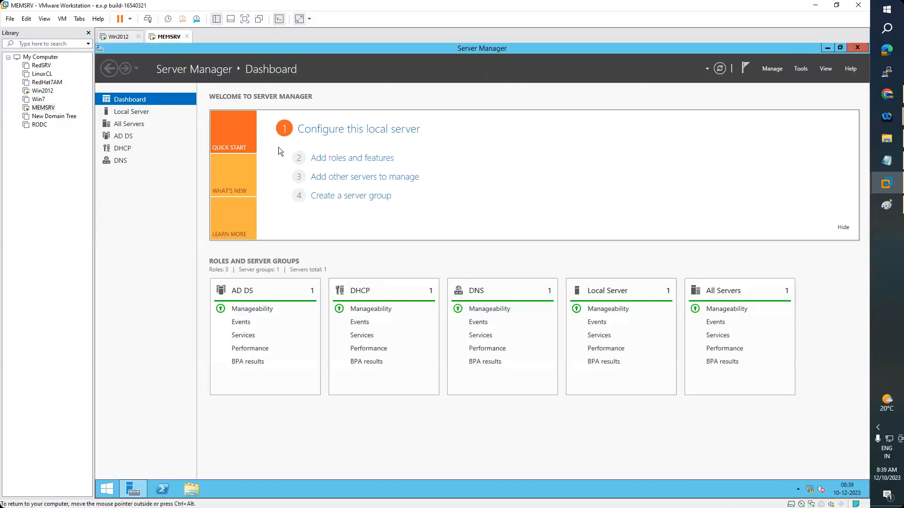
# Maximize DNS Manager and expand WINMEMSRV's Forward Lookup Zones
pyautogui.click(446, 71)
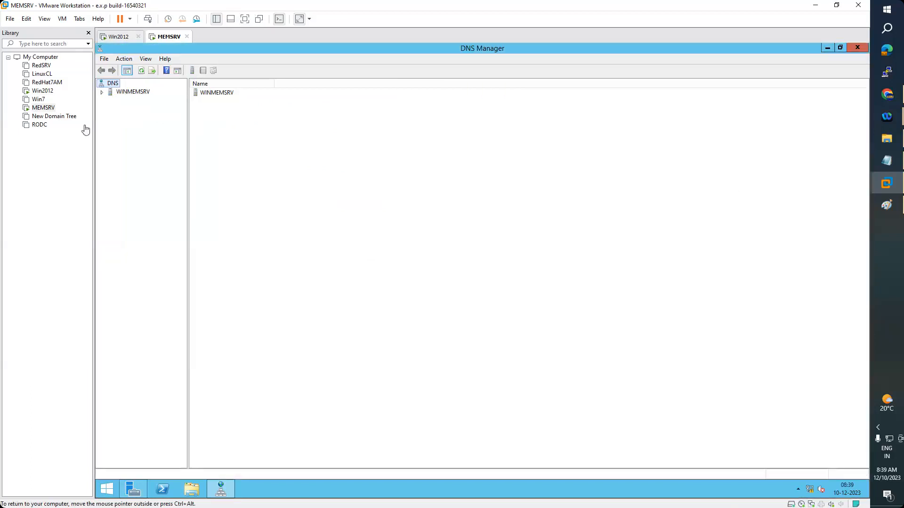
pyautogui.click(102, 93)
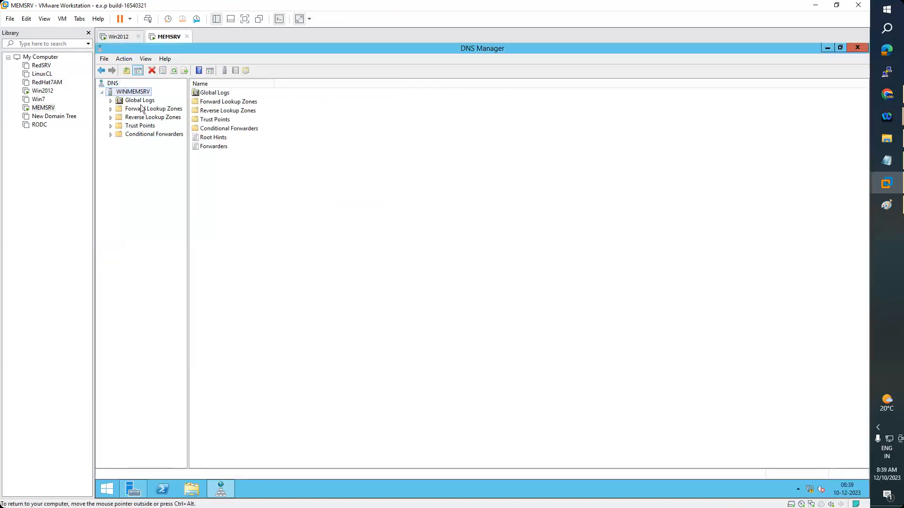
pyautogui.click(109, 111)
pyautogui.click(110, 109)
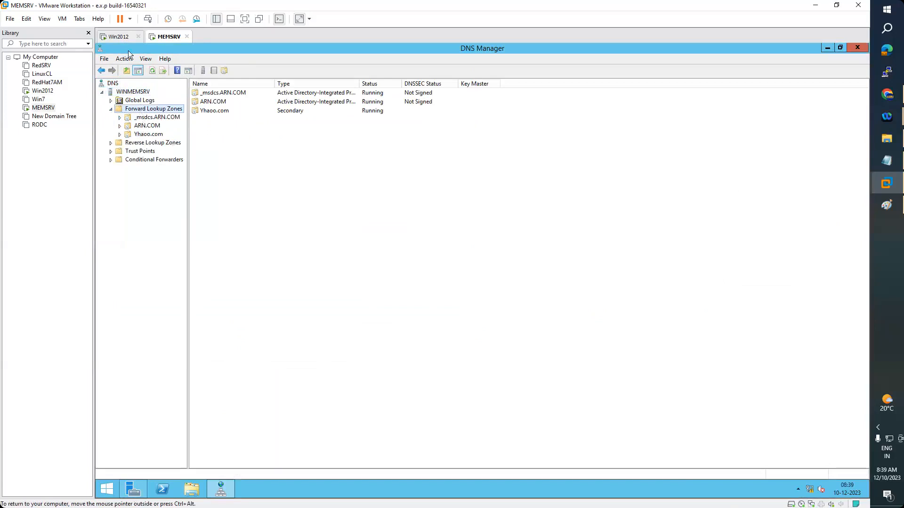
# Compare MEMSRV's forward lookup zones with Win2012's zones, including Google.com, by switching between machines
pyautogui.click(118, 37)
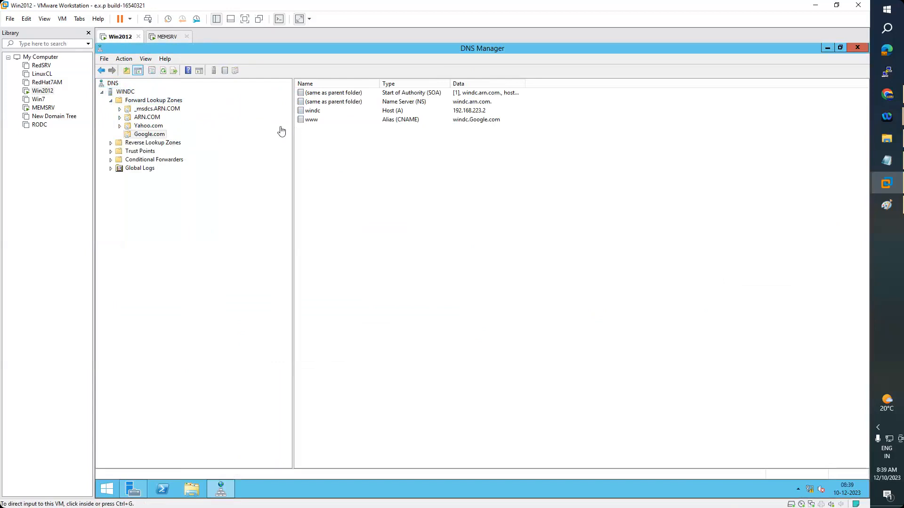
pyautogui.click(167, 38)
pyautogui.click(121, 37)
pyautogui.click(160, 41)
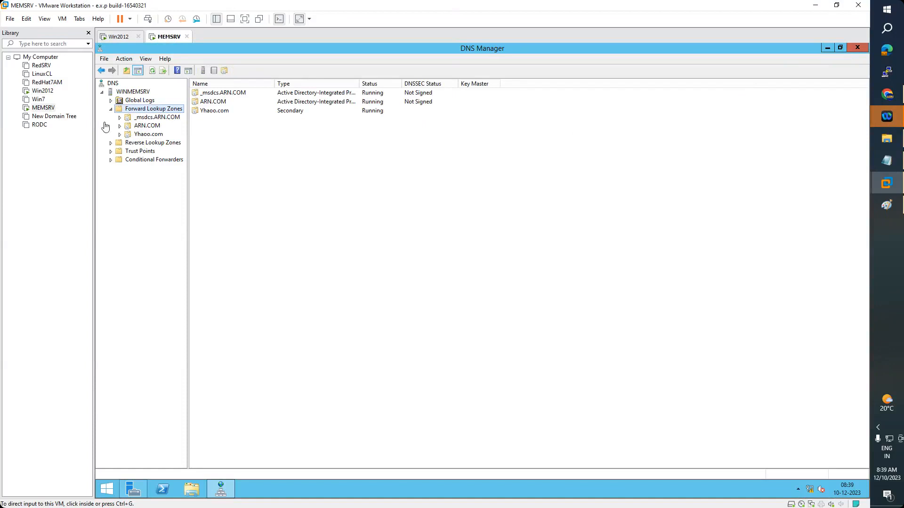
pyautogui.click(119, 38)
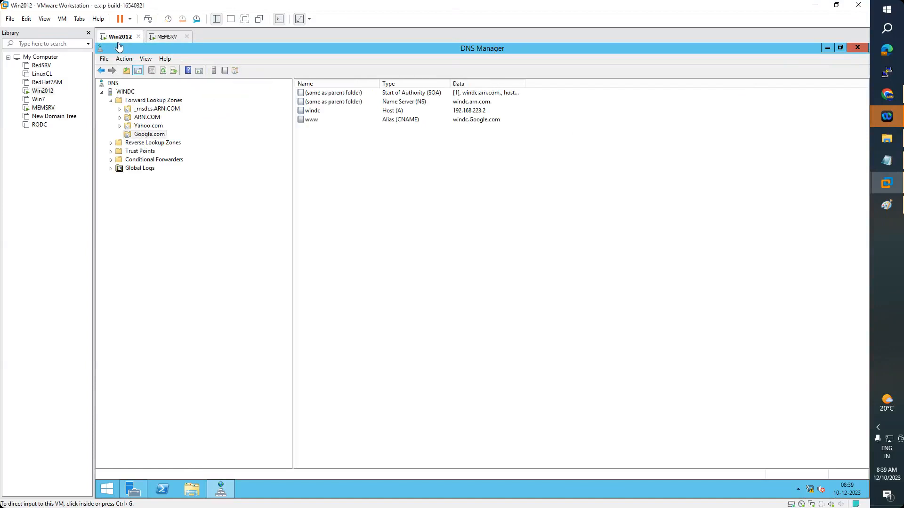
pyautogui.click(163, 37)
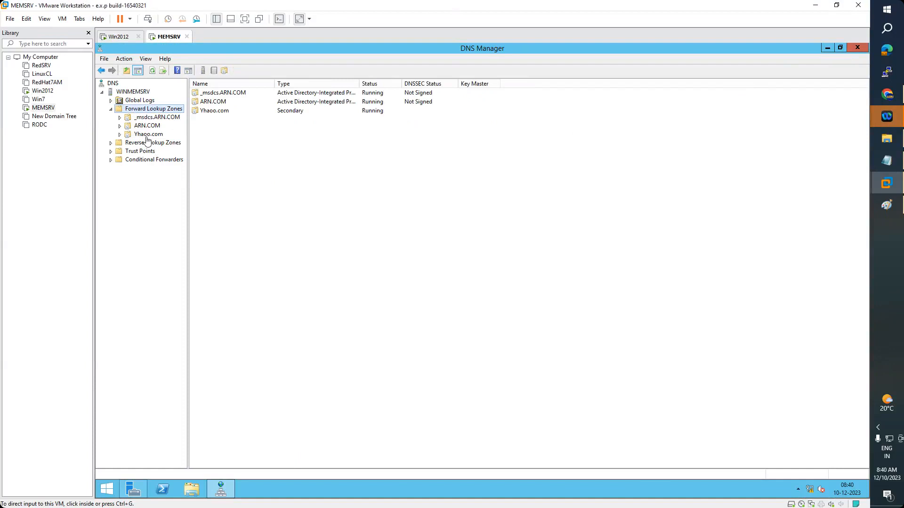
pyautogui.click(120, 37)
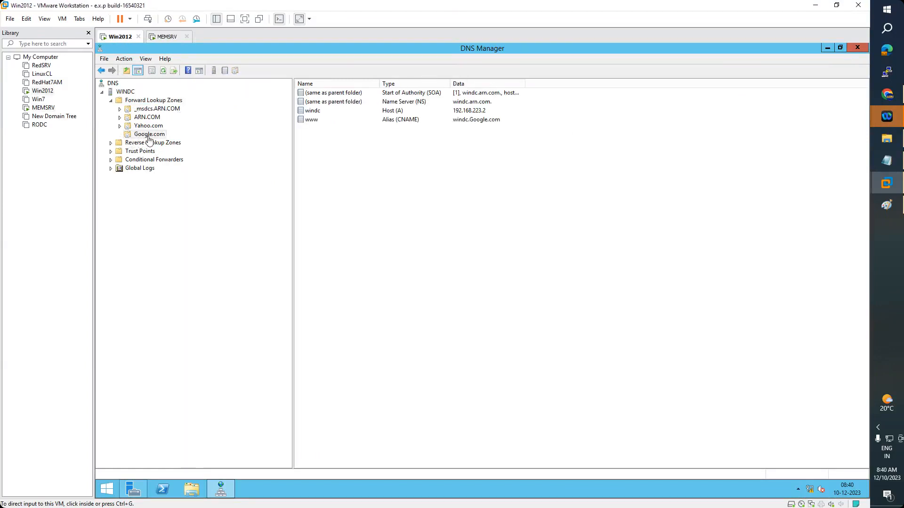
pyautogui.click(167, 37)
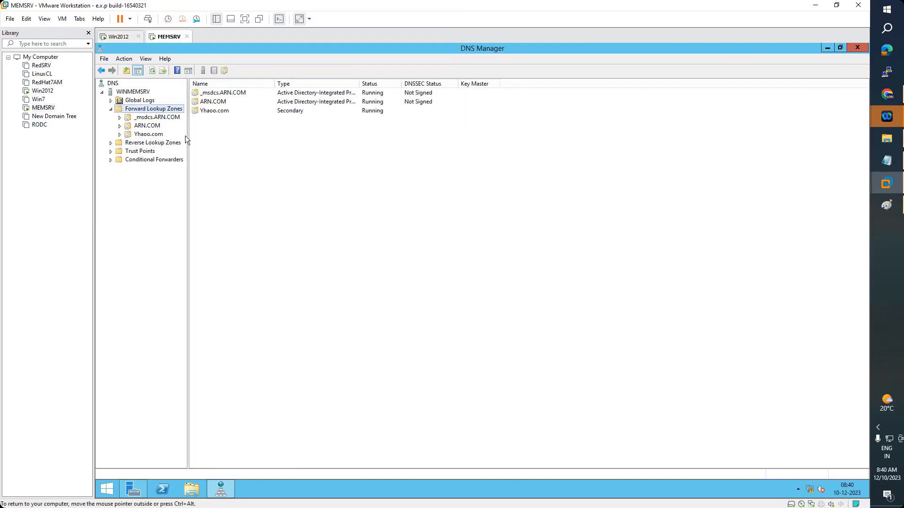
# Start a New Zone wizard on MEMSRV's forward lookup zones, then cancel it
pyautogui.rightClick(156, 112)
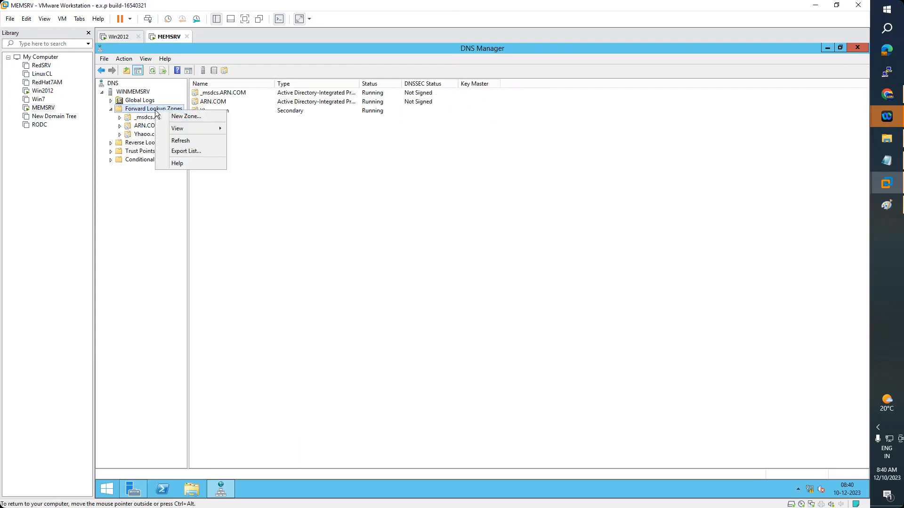
pyautogui.click(174, 118)
pyautogui.moveTo(245, 51); pyautogui.dragTo(498, 86)
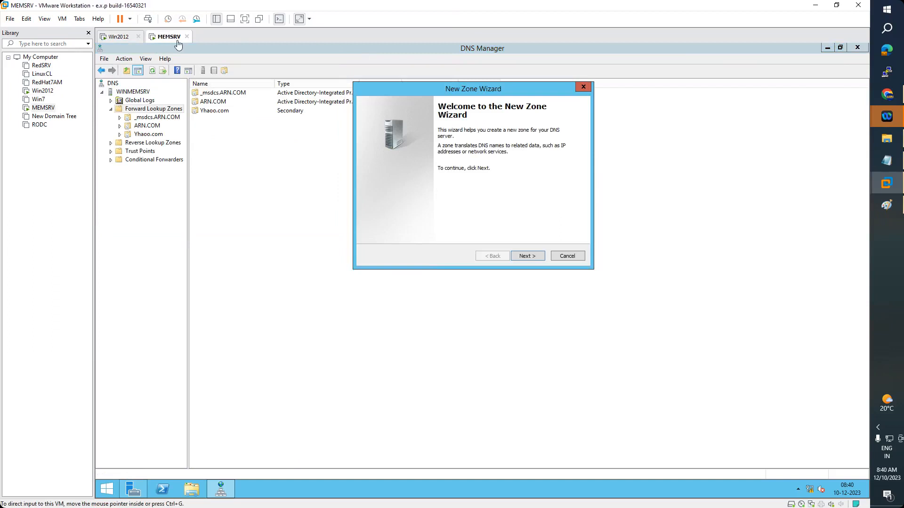
pyautogui.click(131, 40)
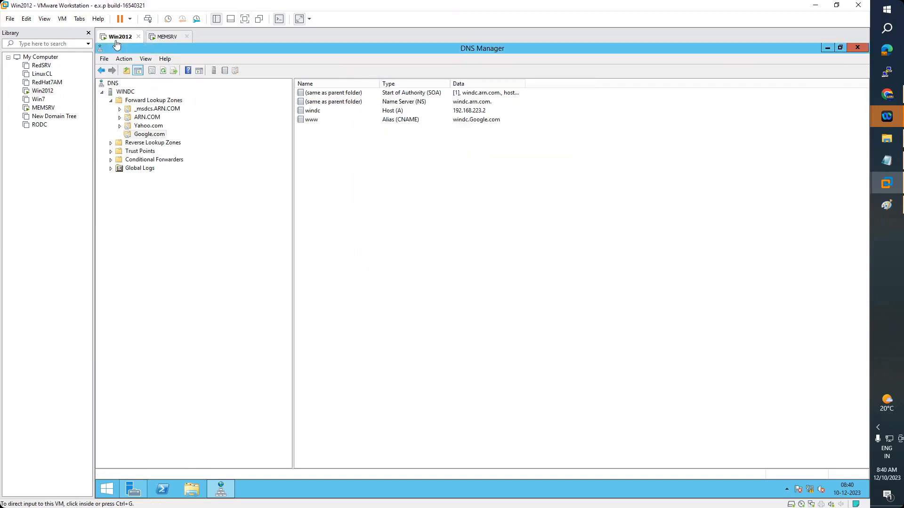
pyautogui.click(159, 41)
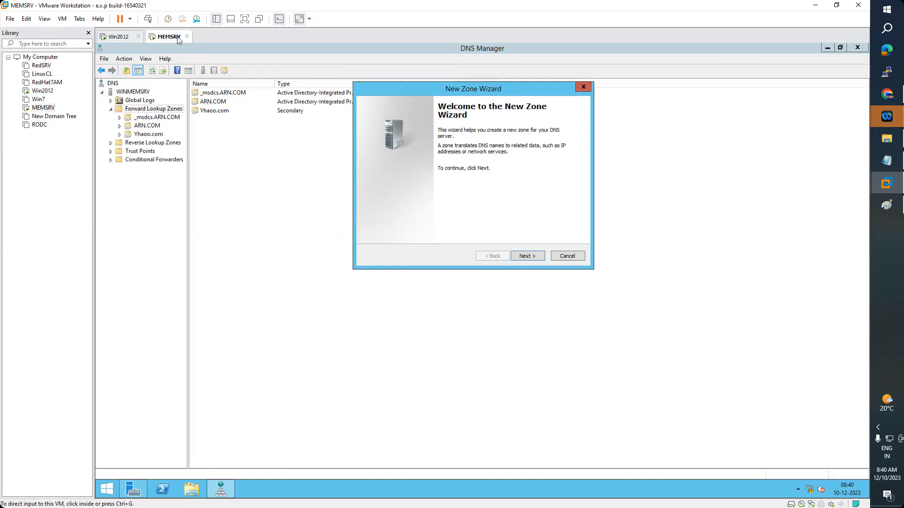
pyautogui.click(528, 257)
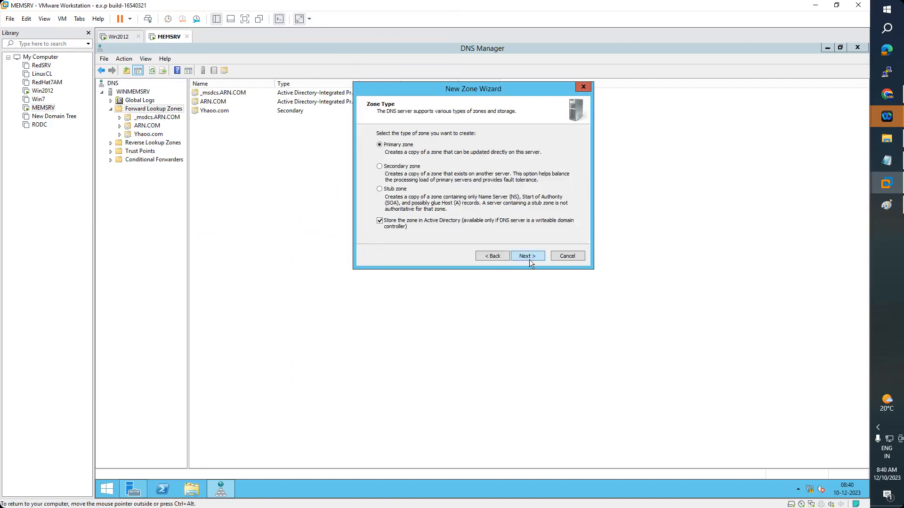
pyautogui.click(584, 88)
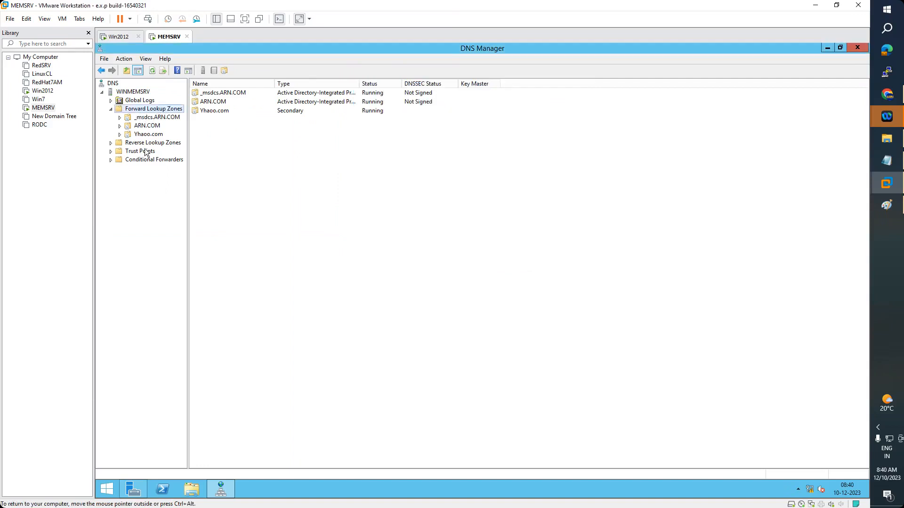
# Restart the New Zone wizard and choose Stub zone as the zone type
pyautogui.rightClick(147, 111)
pyautogui.click(175, 115)
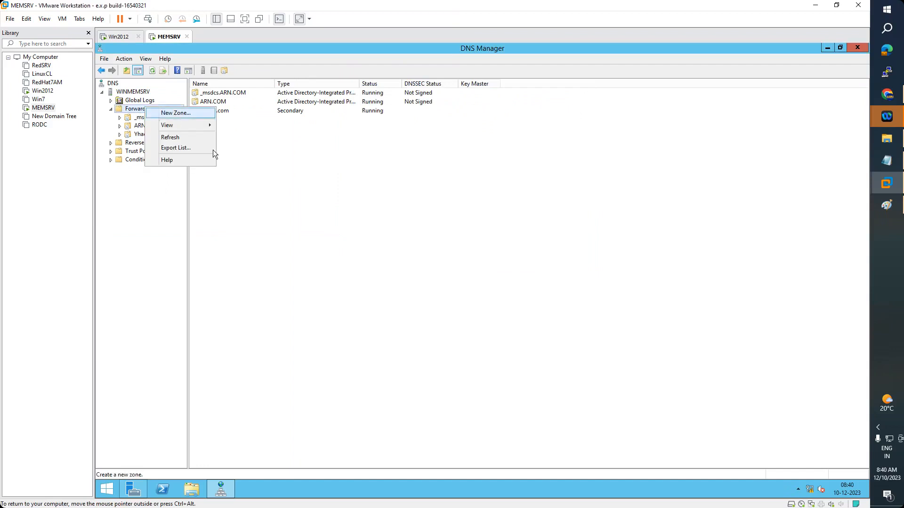
pyautogui.moveTo(254, 55); pyautogui.dragTo(546, 125)
pyautogui.click(565, 292)
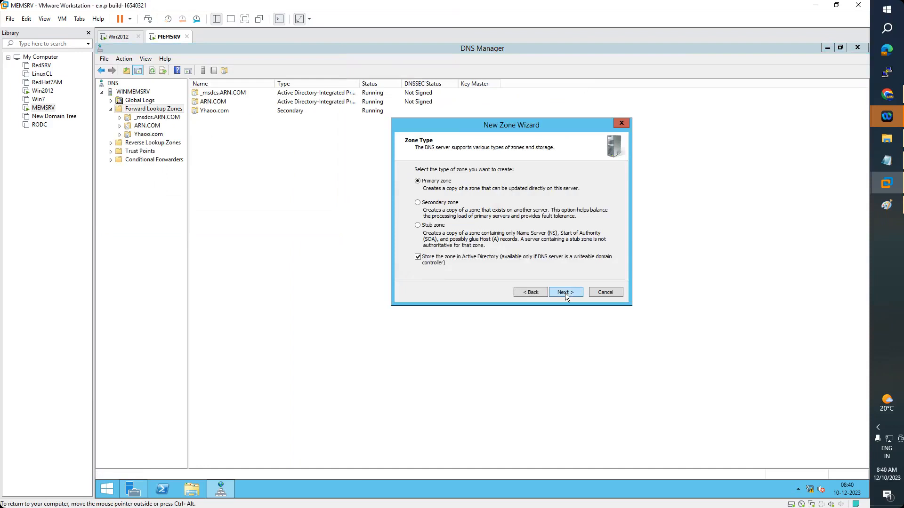
pyautogui.click(429, 227)
pyautogui.click(573, 293)
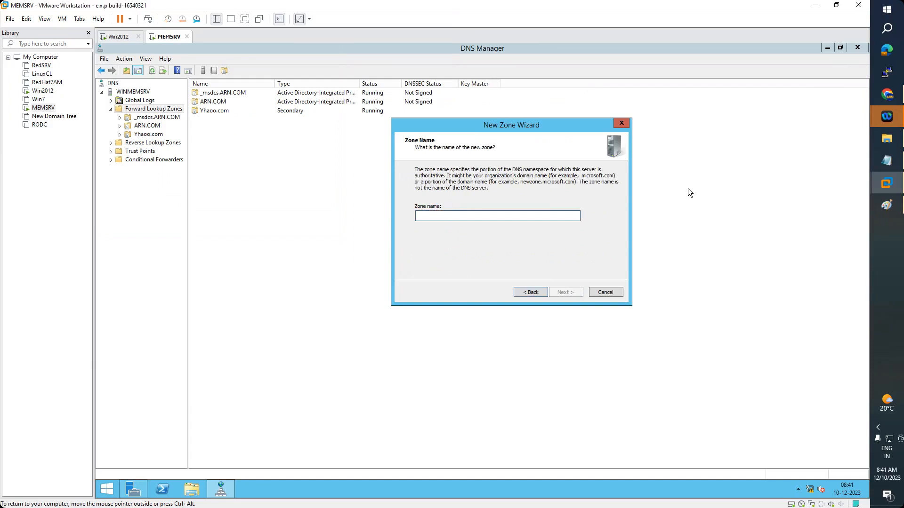
# After checking Win2012's Google.com records, name the stub zone Google.com
pyautogui.click(122, 37)
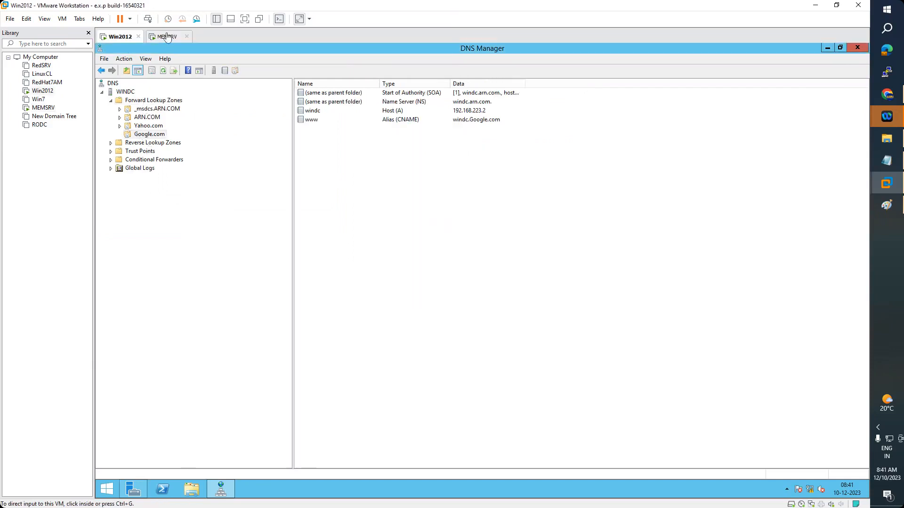
pyautogui.click(167, 37)
pyautogui.click(444, 217)
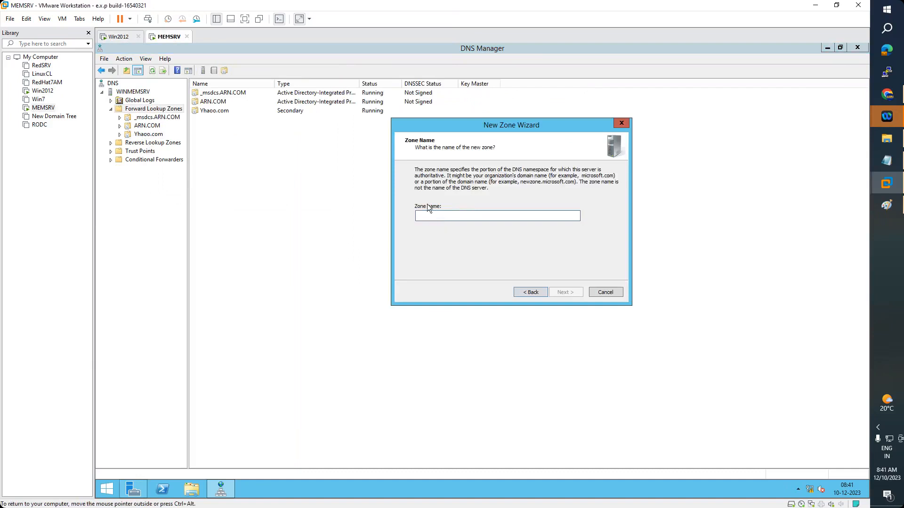
pyautogui.write('google.com')
pyautogui.press('Home')
pyautogui.press('Delete')
pyautogui.write('G')
pyautogui.click(572, 294)
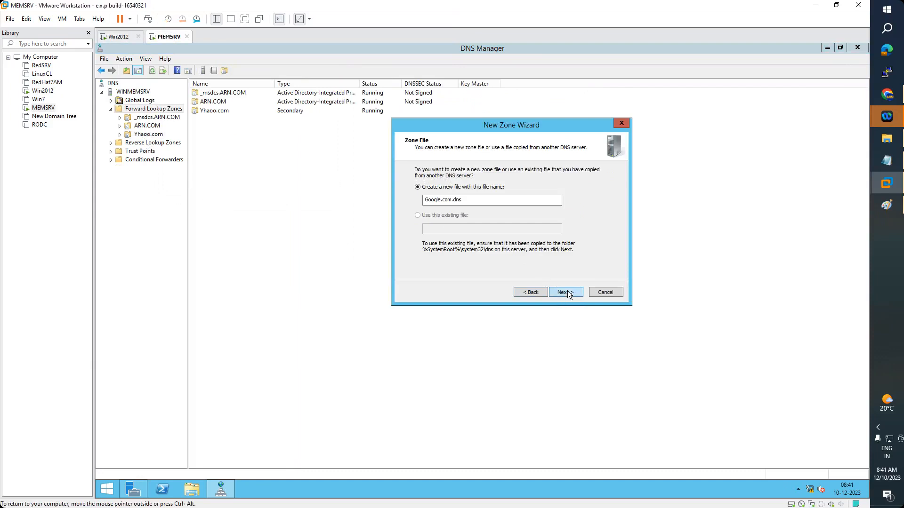
# Keep the Google.com.dns zone file, enter master 192.168.223.2, and start changing it to windc
pyautogui.click(568, 294)
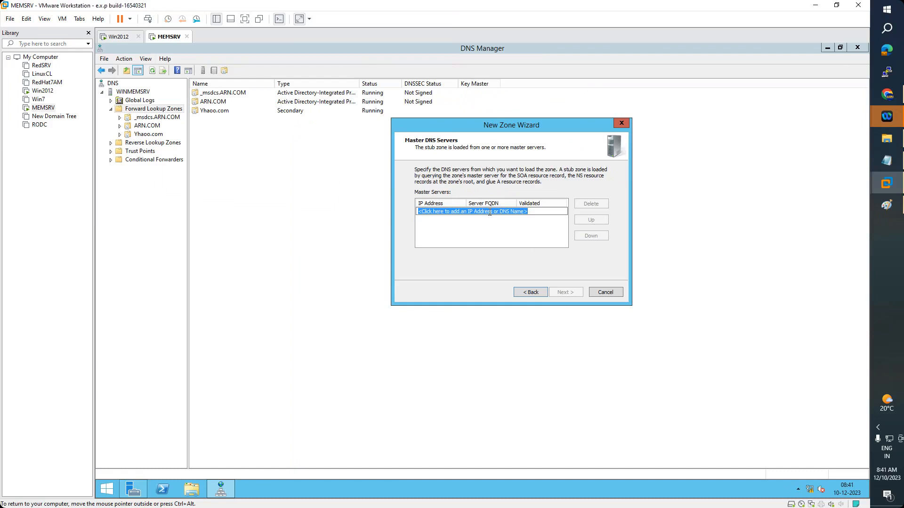
pyautogui.write('192.168.223.')
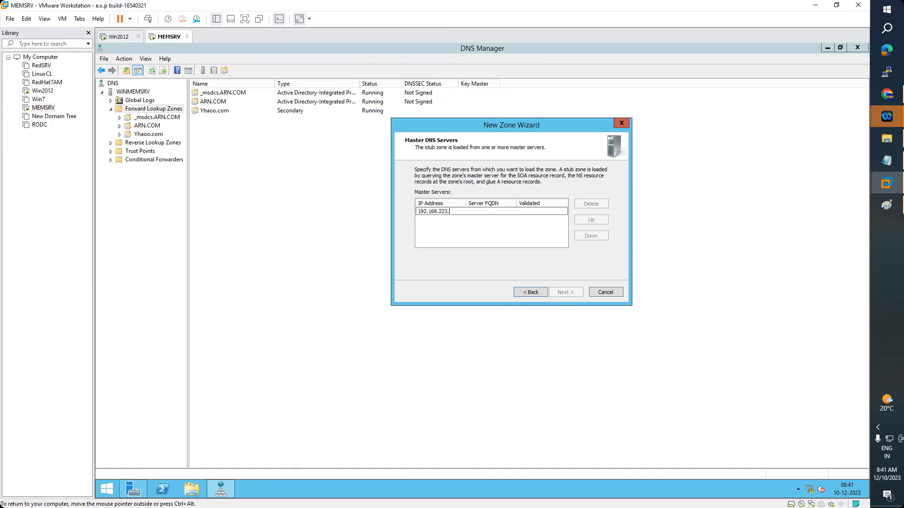
pyautogui.write('2')
pyautogui.press('Return')
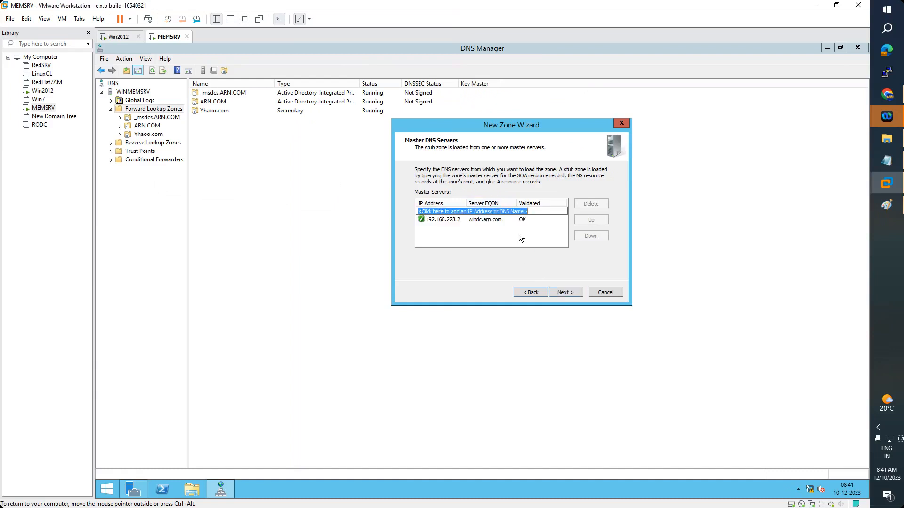
pyautogui.click(499, 220)
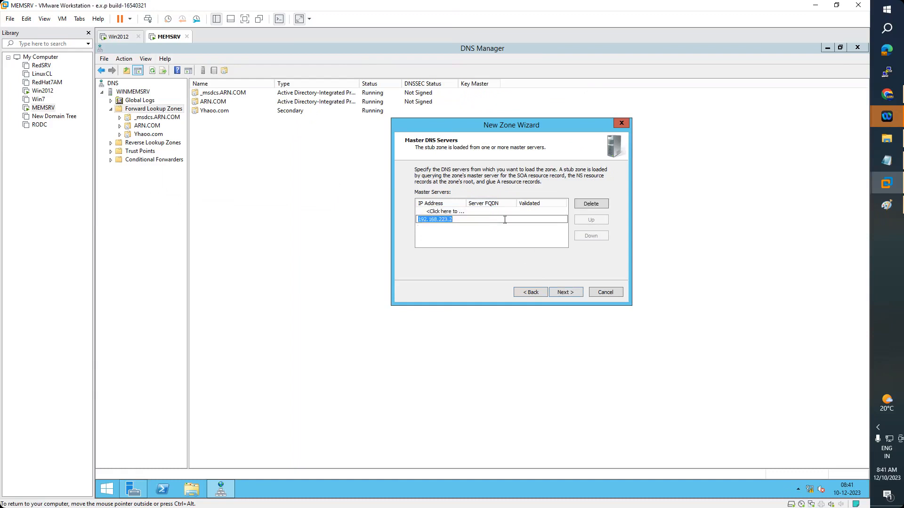
pyautogui.write('windc.')
# Complete the master server as windc.google.com, validate it, and finish the stub zone wizard
pyautogui.click(126, 37)
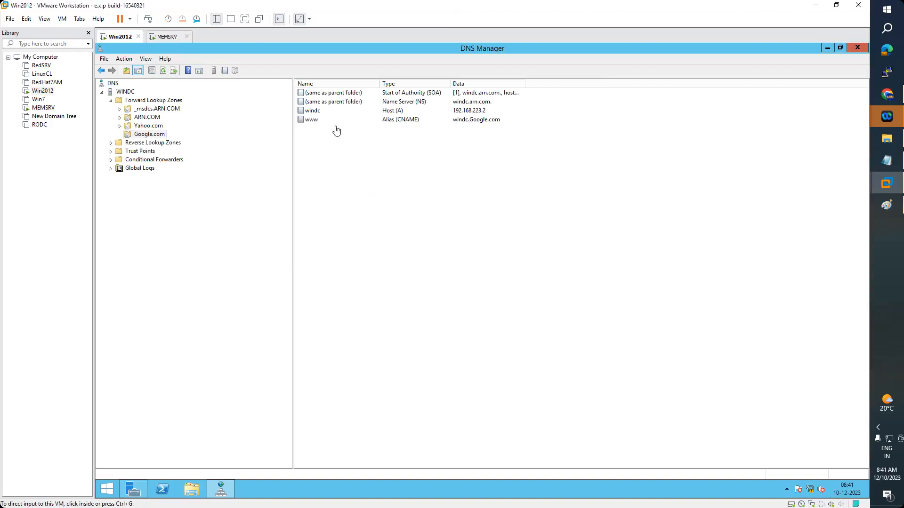
pyautogui.click(163, 37)
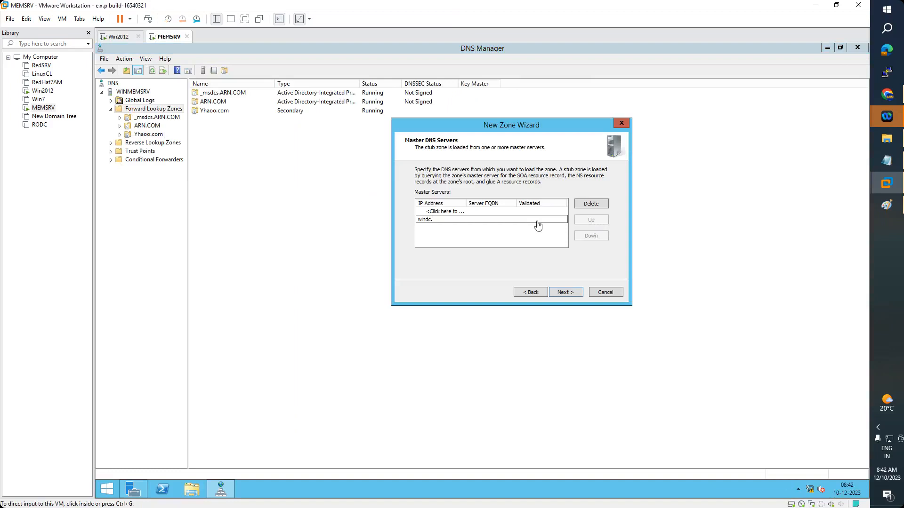
pyautogui.click(438, 219)
pyautogui.write('g')
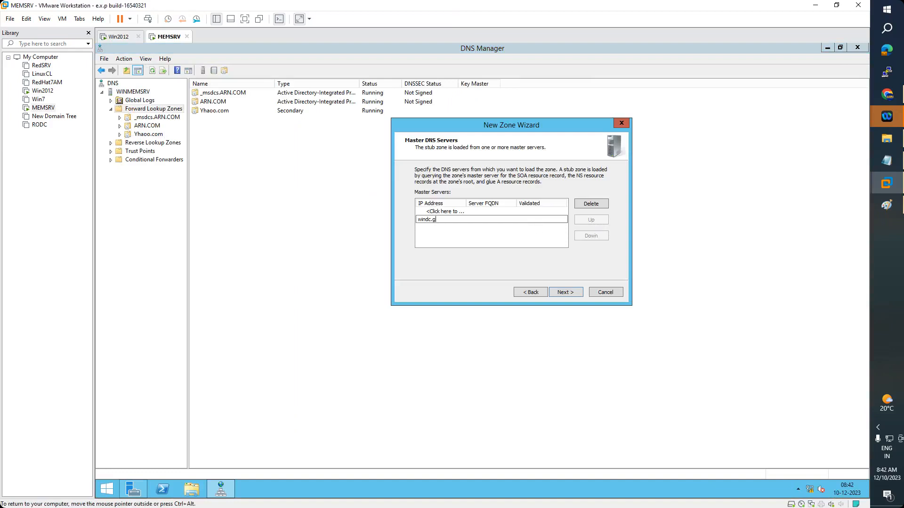
pyautogui.write('oogle.com')
pyautogui.press('Return')
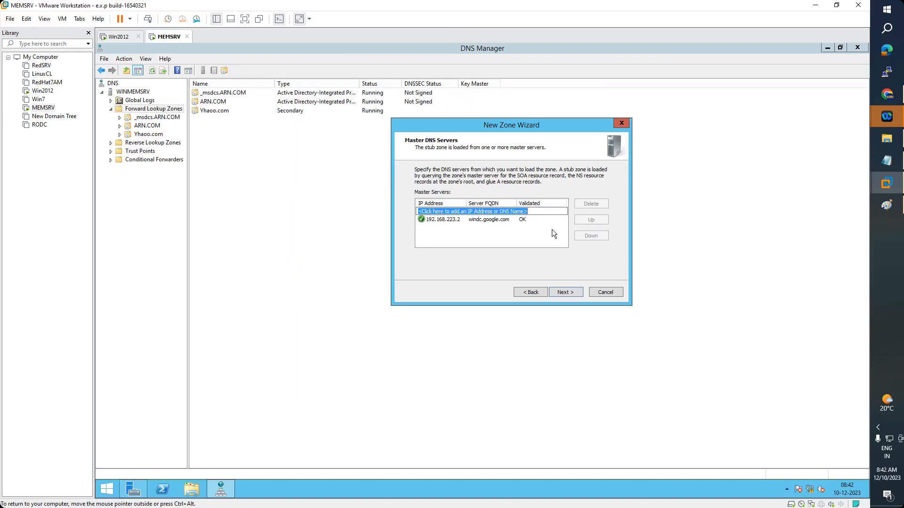
pyautogui.click(564, 292)
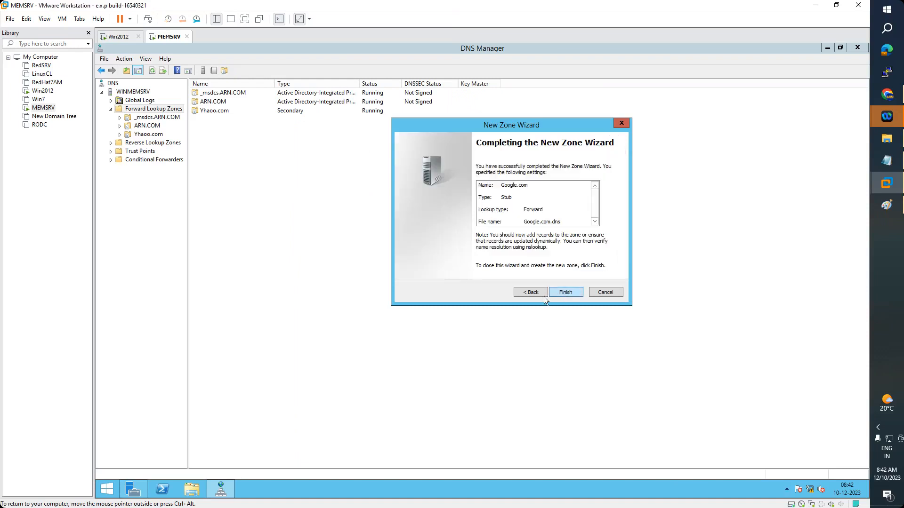
pyautogui.click(571, 292)
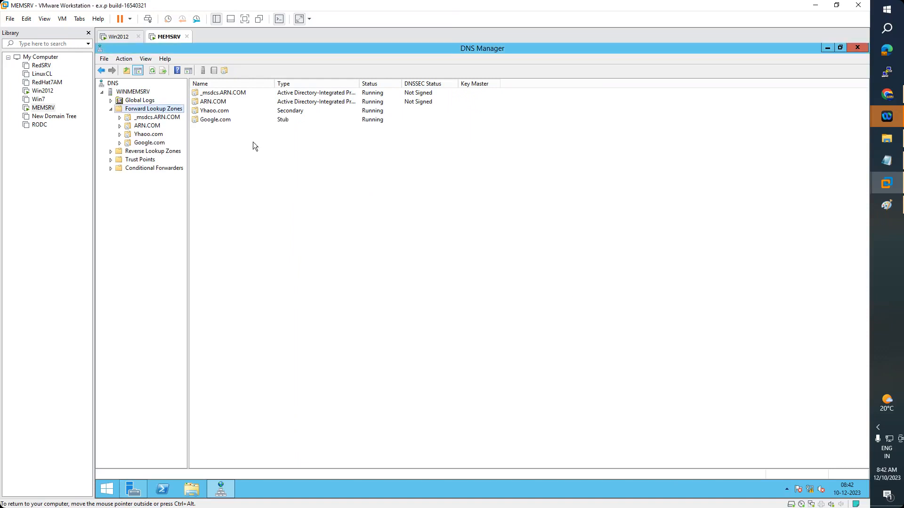
# Inspect the Google.com and Yhaoo.com zones, then refresh the Forward Lookup Zones list
pyautogui.click(207, 120)
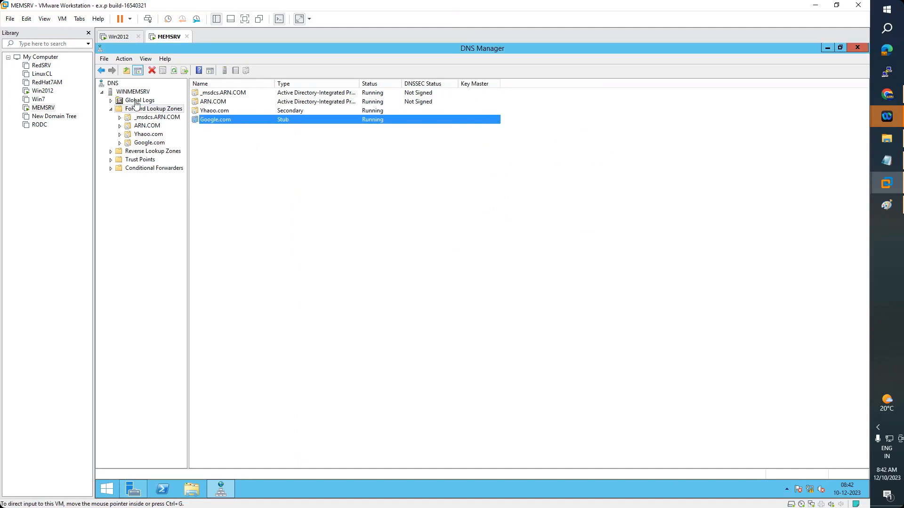
pyautogui.click(149, 136)
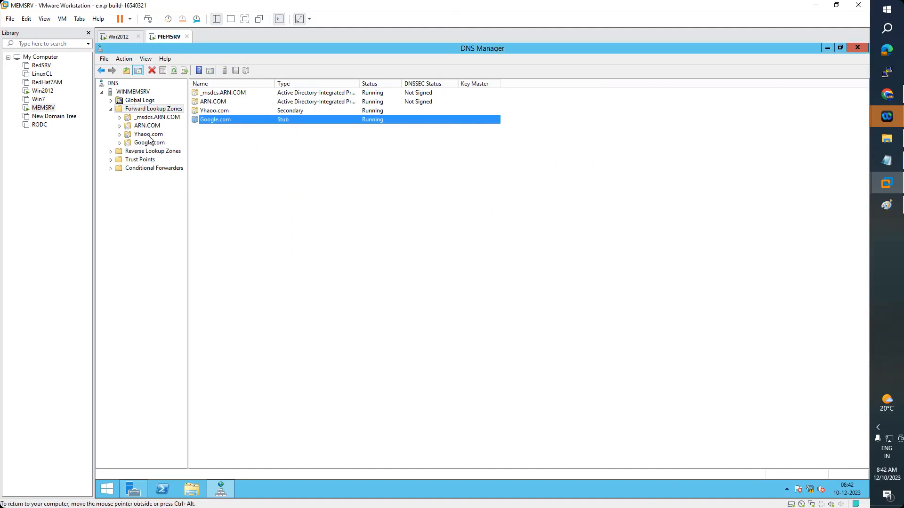
pyautogui.click(149, 143)
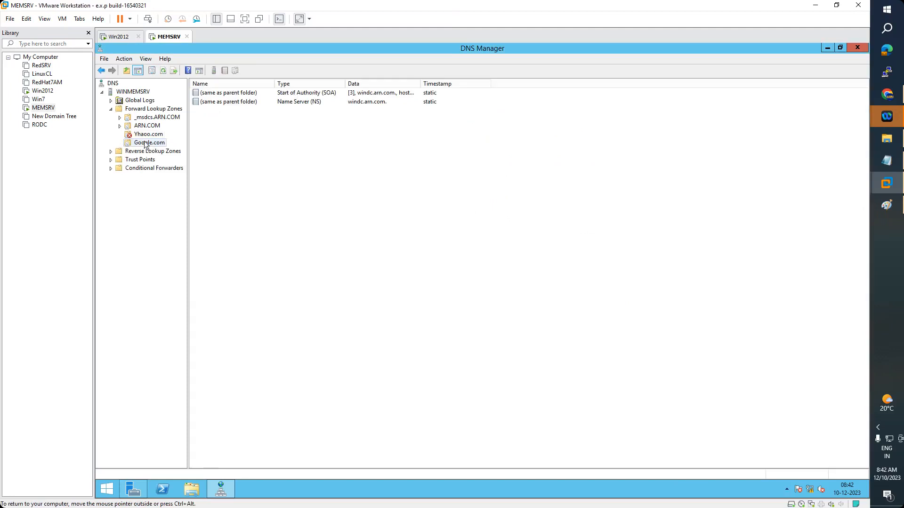
pyautogui.click(142, 110)
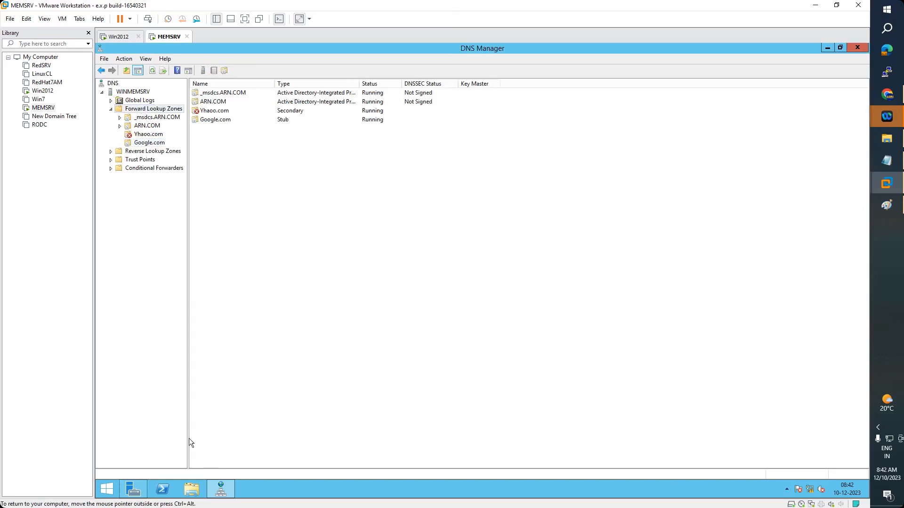
pyautogui.click(152, 71)
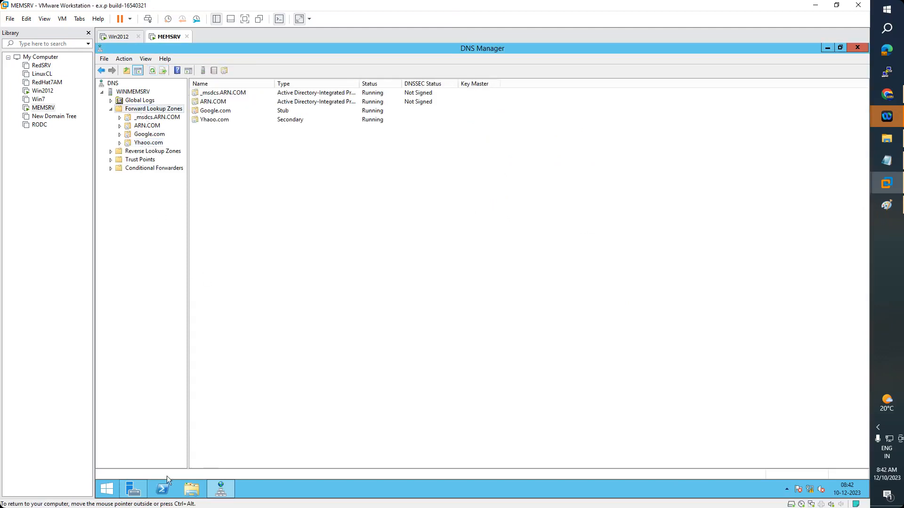
# Search Start for 'command', run Command Prompt as administrator, and move it beside DNS Manager
pyautogui.click(107, 490)
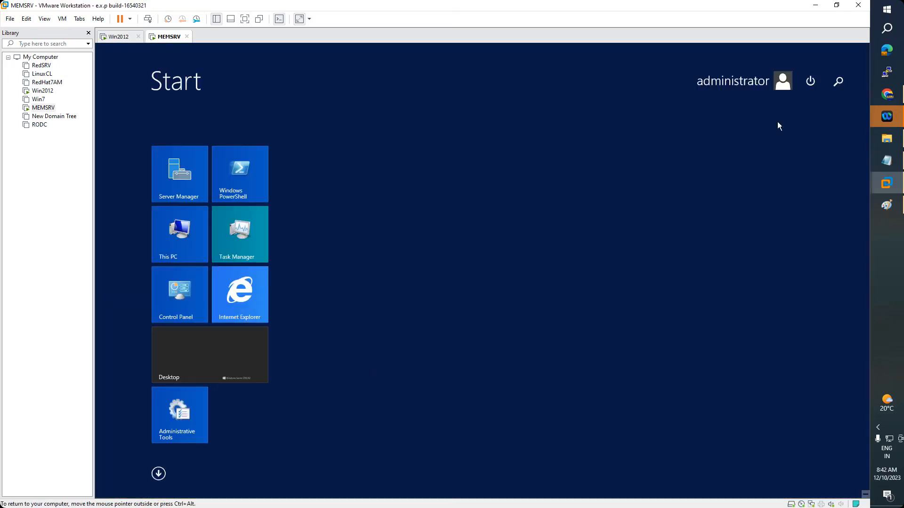
pyautogui.click(838, 96)
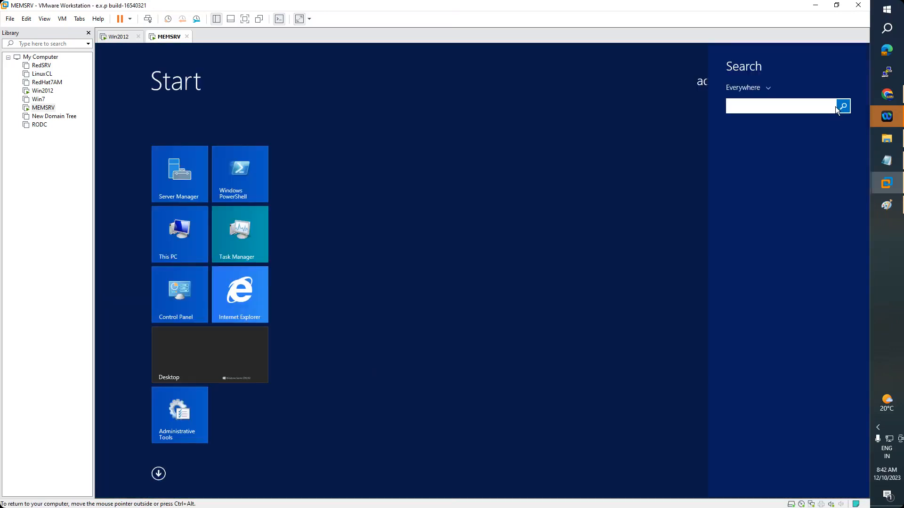
pyautogui.write('command Prompt')
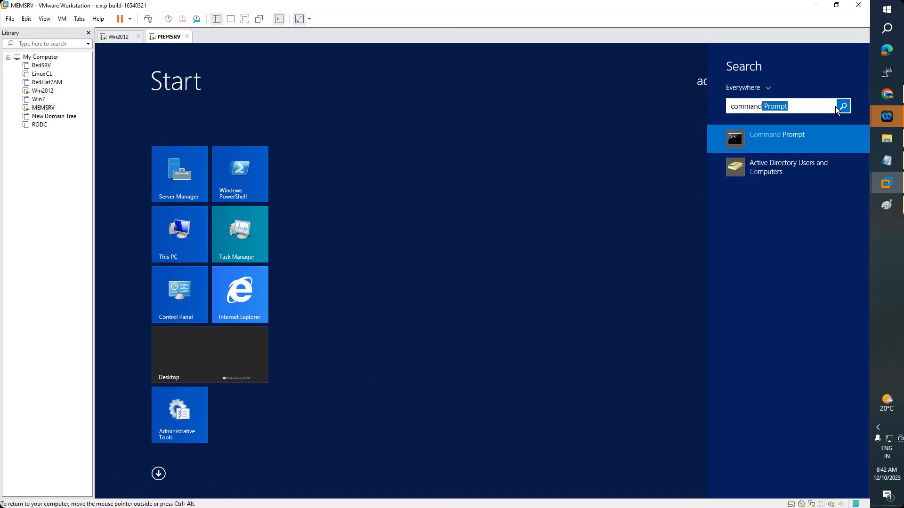
pyautogui.rightClick(770, 150)
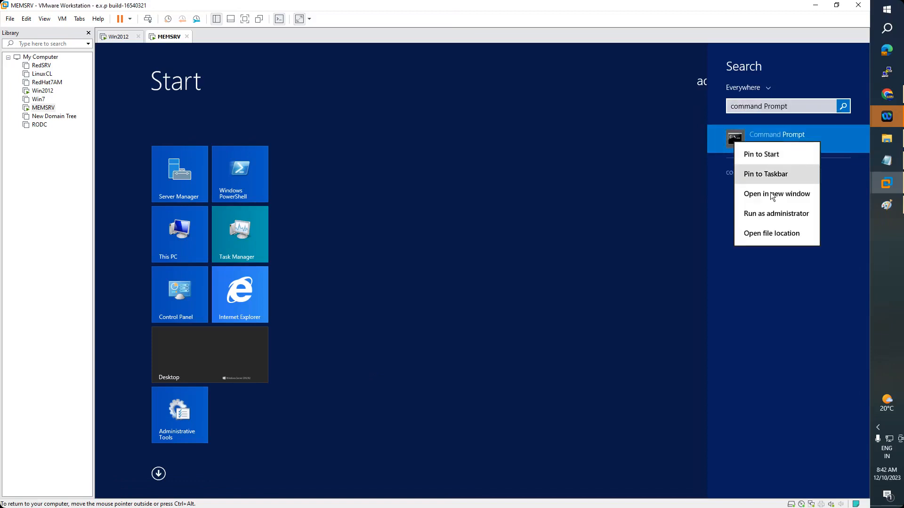
pyautogui.click(755, 214)
pyautogui.moveTo(424, 109); pyautogui.dragTo(622, 144)
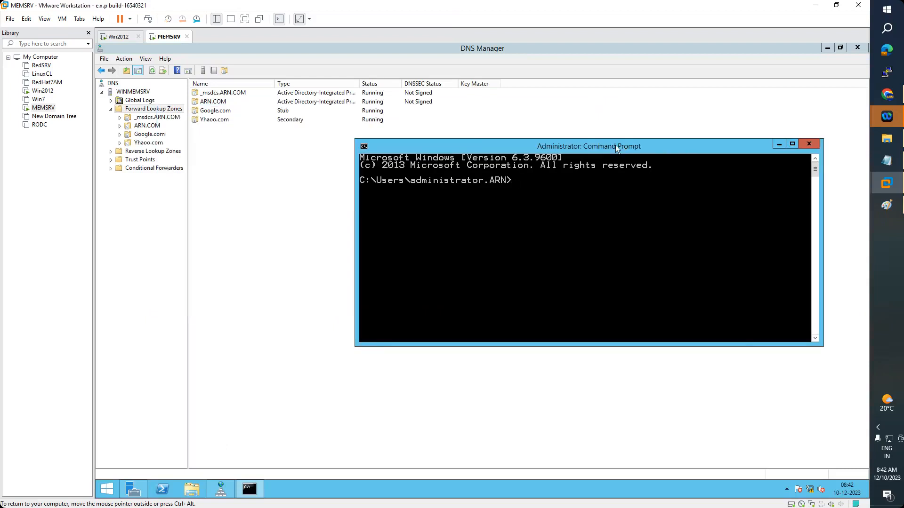
# After viewing Yhaoo.com's load error, change its zone file name to Yahoo.com.dns
pyautogui.click(149, 144)
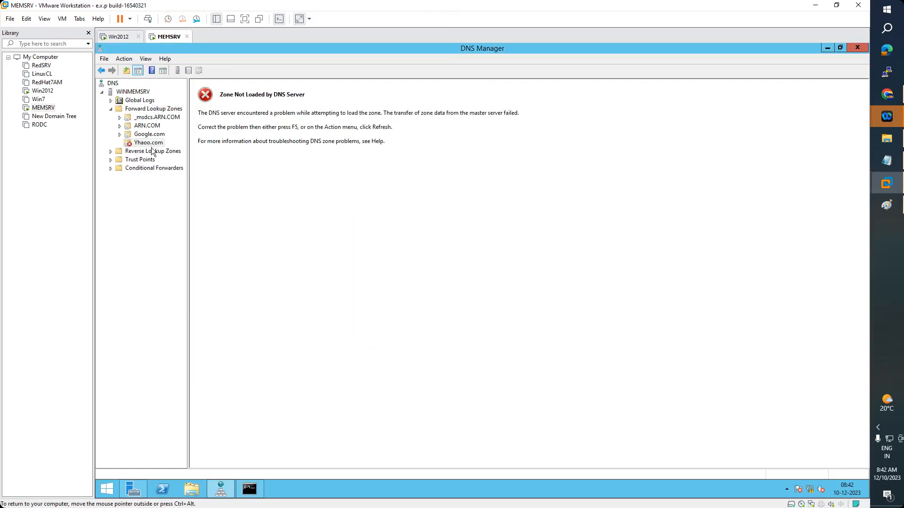
pyautogui.click(124, 40)
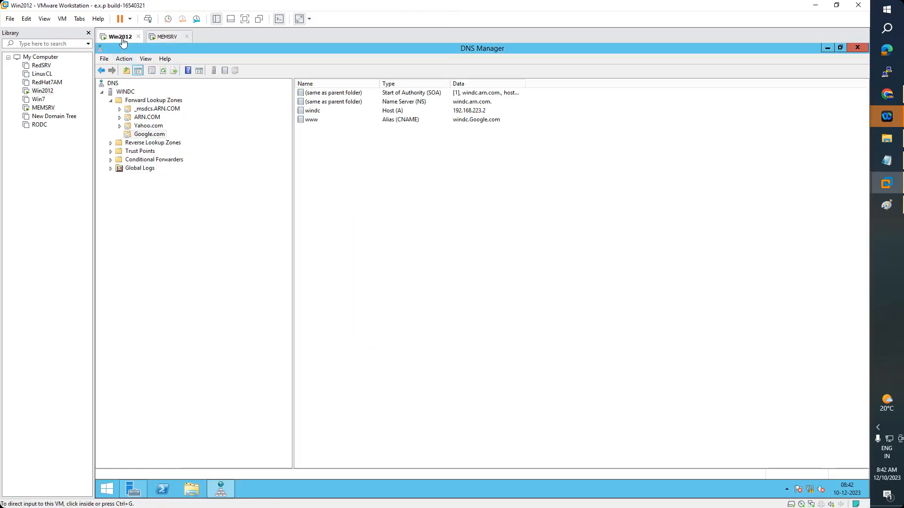
pyautogui.click(162, 39)
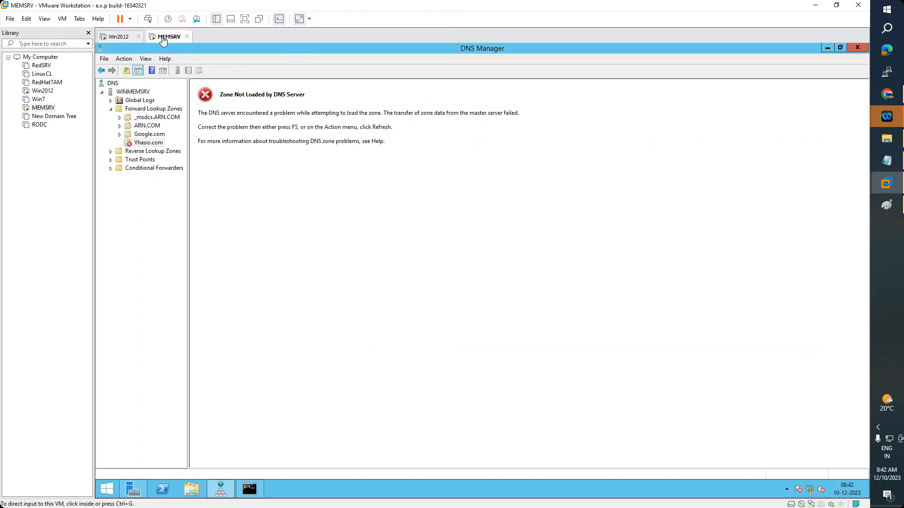
pyautogui.rightClick(152, 144)
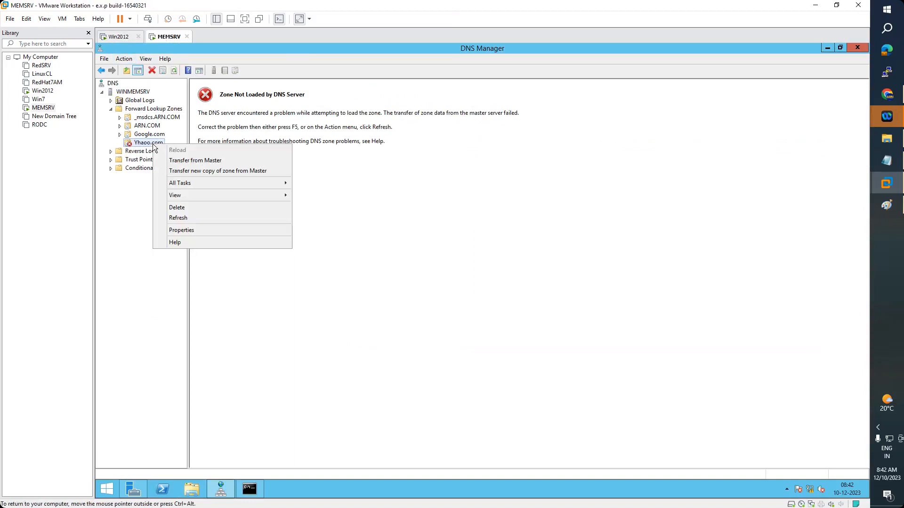
pyautogui.click(187, 232)
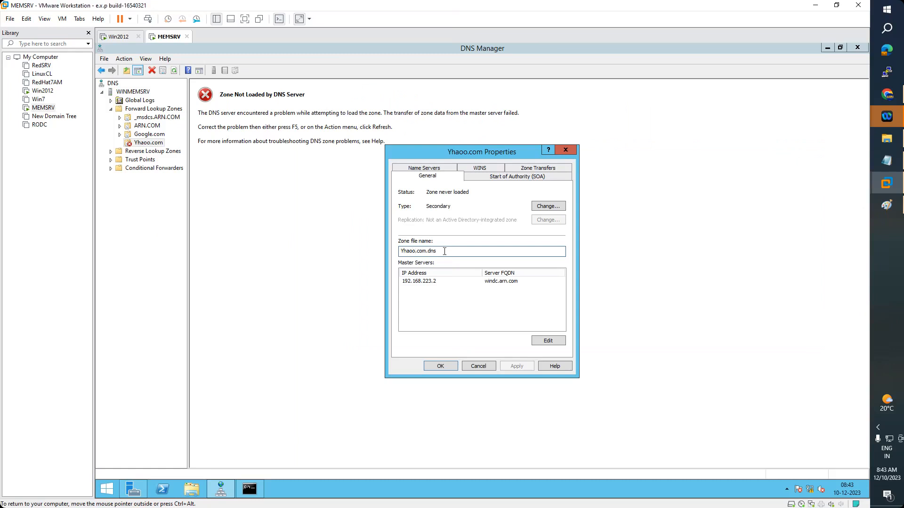
pyautogui.press('BackSpace')
pyautogui.press('BackSpace')
pyautogui.press('BackSpace')
pyautogui.press('BackSpace')
pyautogui.press('BackSpace')
pyautogui.write('Yahoo')
pyautogui.click(444, 365)
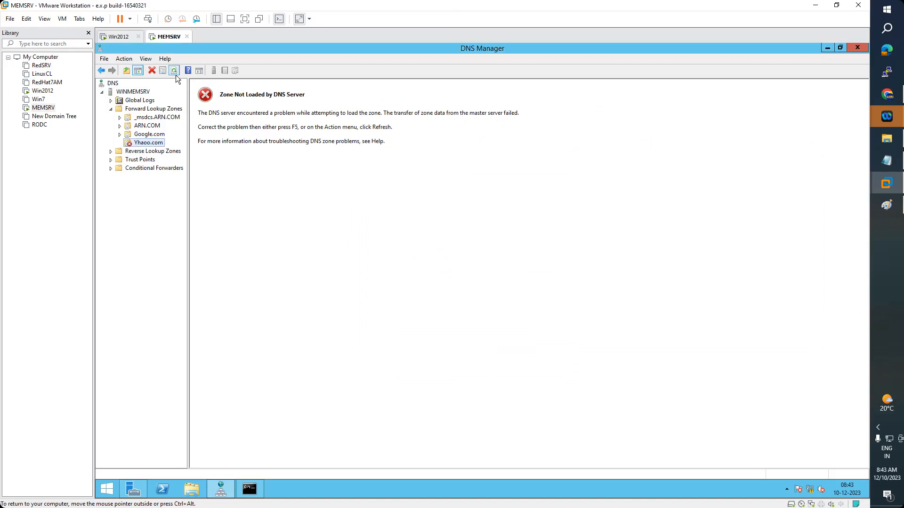
# Refresh the Yhaoo.com zone and return to the Forward Lookup Zones list
pyautogui.rightClick(146, 144)
pyautogui.click(173, 219)
pyautogui.click(141, 108)
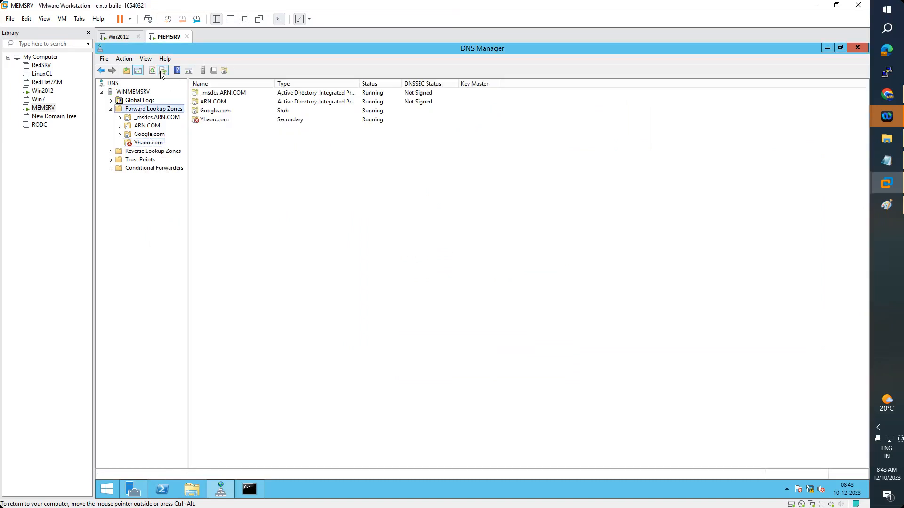
# Refresh the zones twice, checking whether Yhaoo.com now loads
pyautogui.click(152, 70)
pyautogui.click(147, 143)
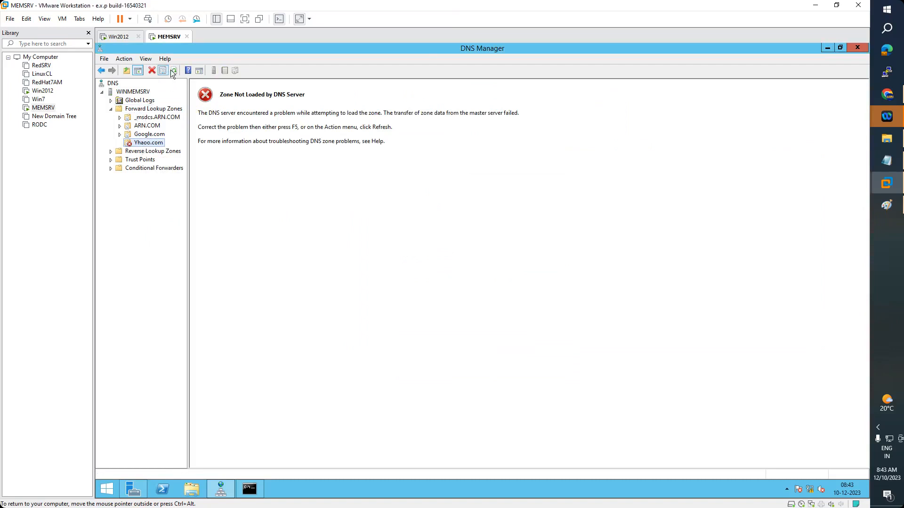
pyautogui.click(141, 109)
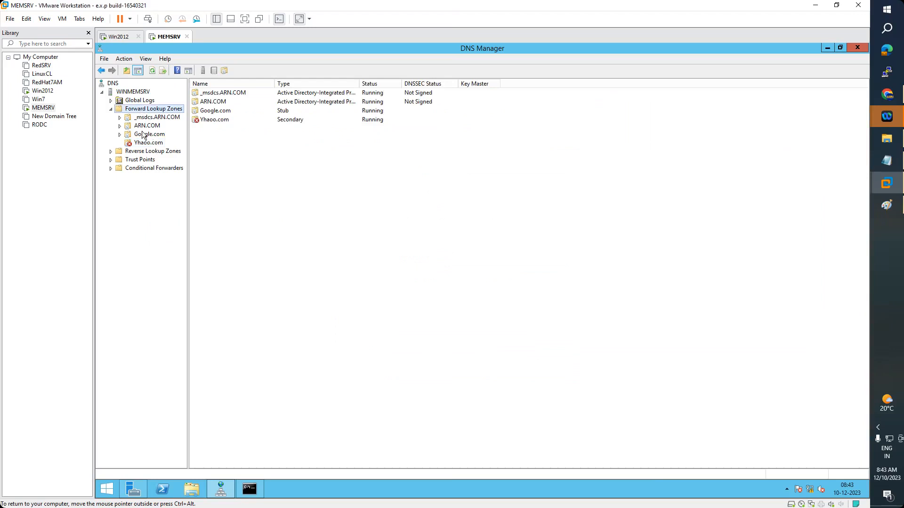
pyautogui.click(152, 70)
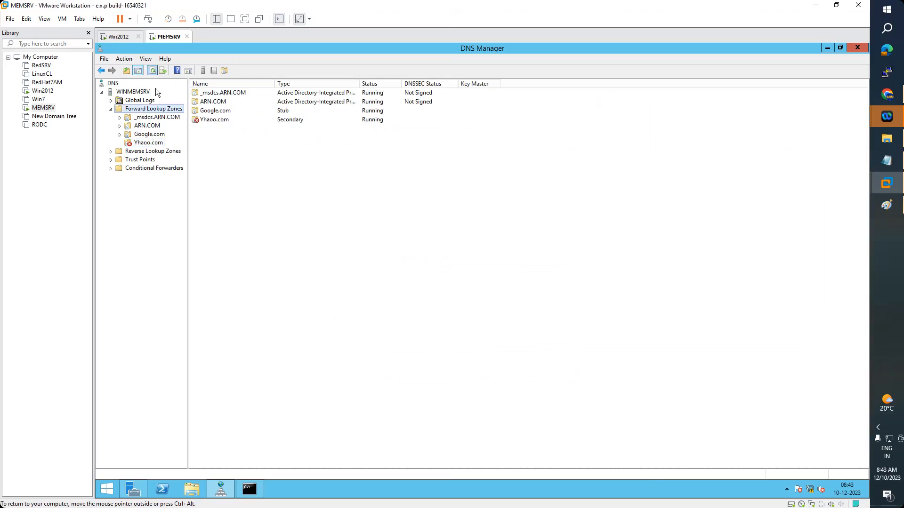
# Check the Google.com stub zone's records, then bring the Command Prompt back to front
pyautogui.click(150, 135)
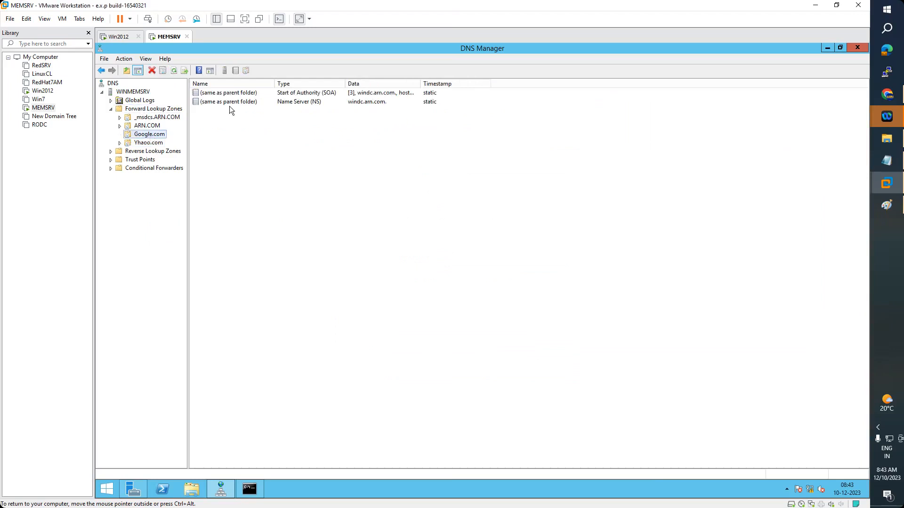
pyautogui.click(153, 110)
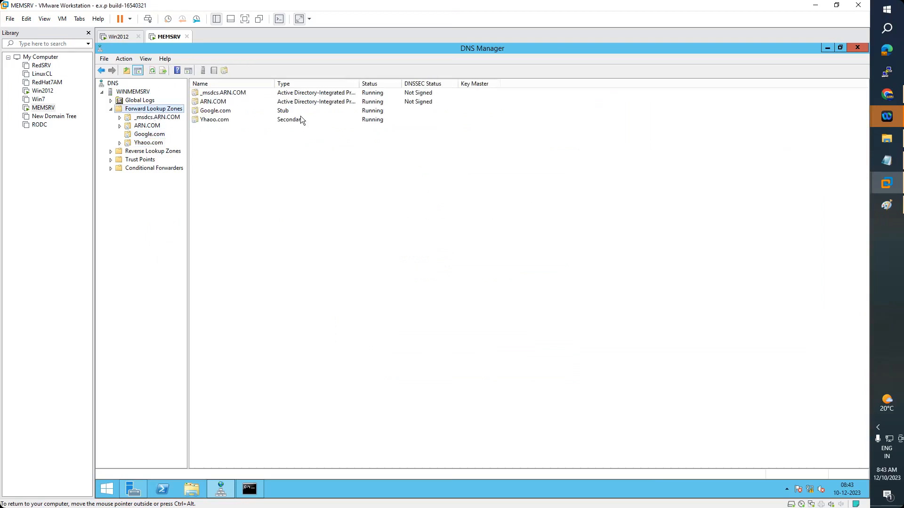
pyautogui.click(287, 113)
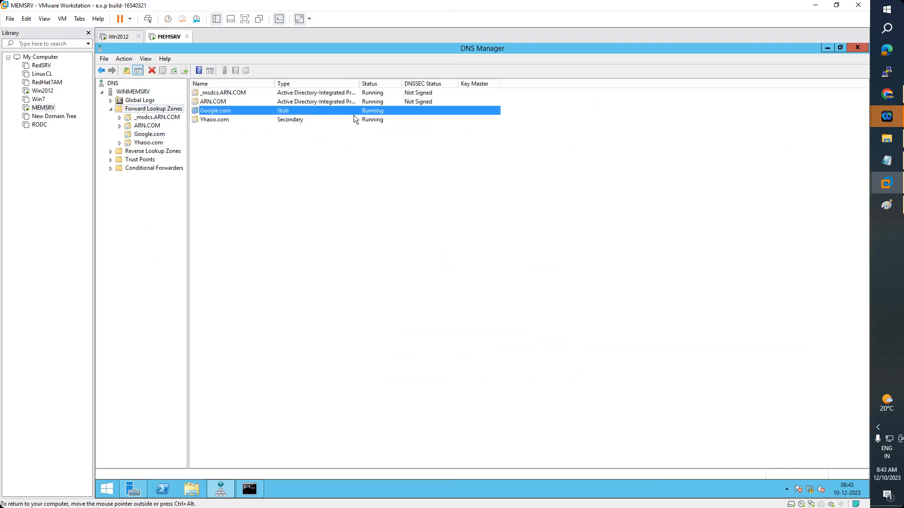
pyautogui.click(255, 487)
pyautogui.write('ping')
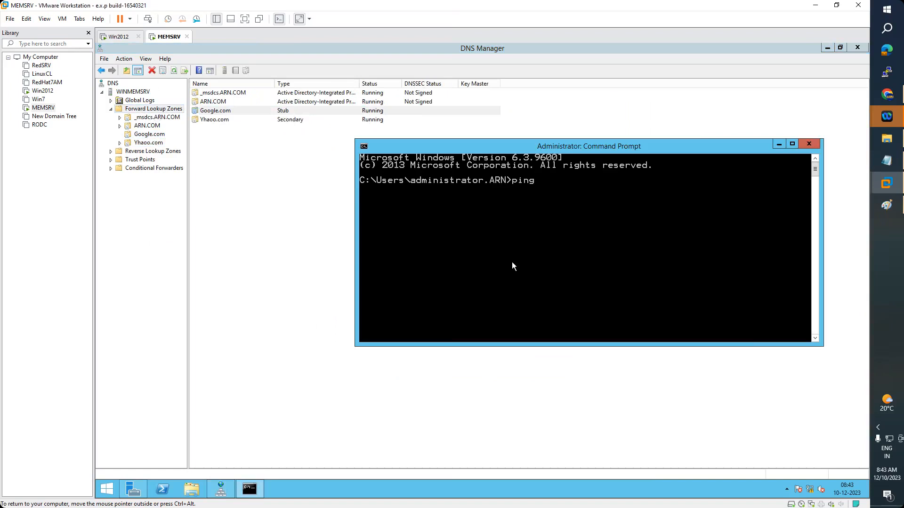
pyautogui.write('www.google.com')
pyautogui.press('Return')
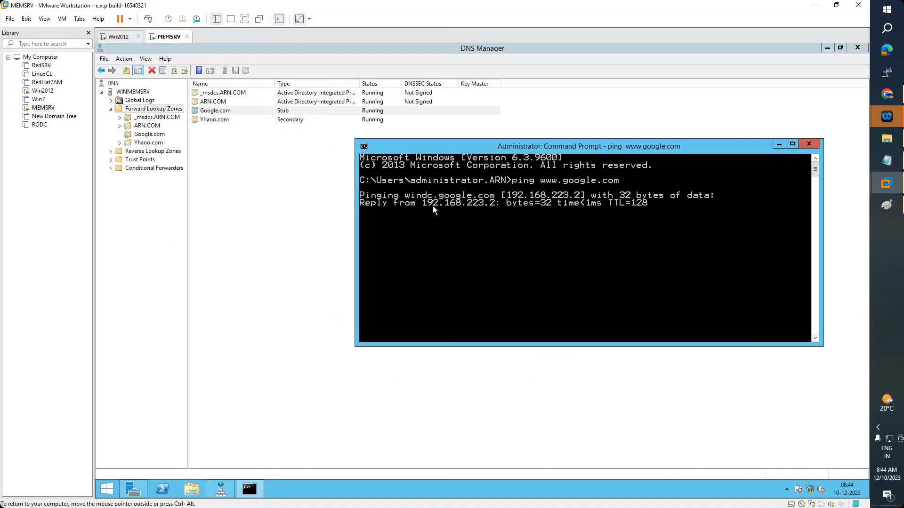
pyautogui.click(118, 37)
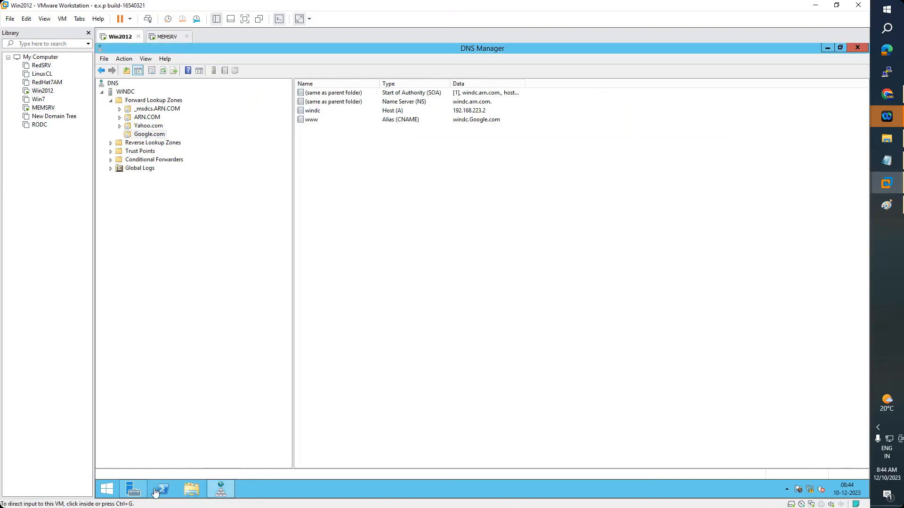
# Open a Command Prompt on Win2012 by searching for 'command'
pyautogui.click(107, 490)
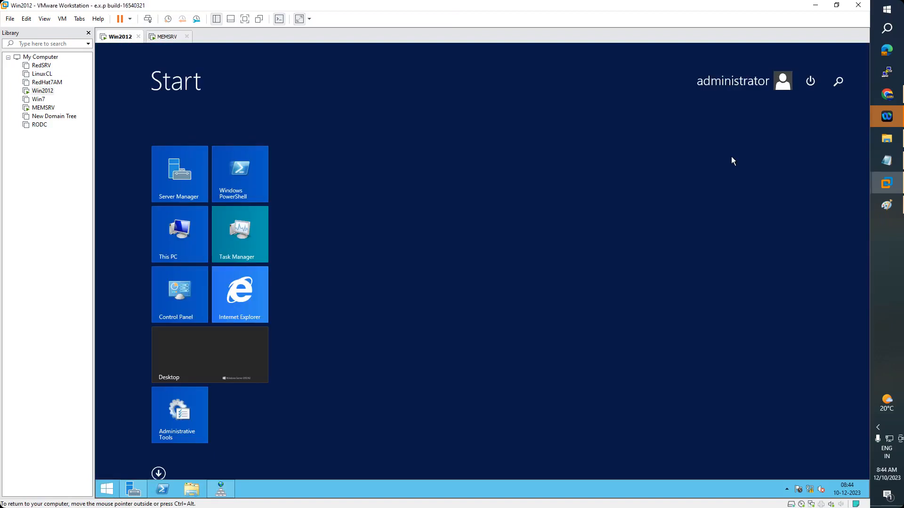
pyautogui.click(838, 81)
pyautogui.write('command')
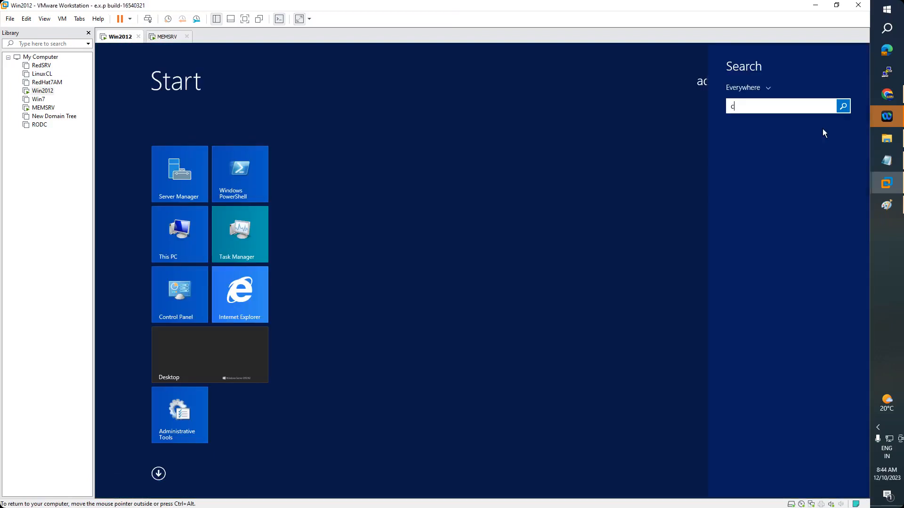
pyautogui.press('Return')
pyautogui.write('pinhg')
pyautogui.press('BackSpace')
pyautogui.press('BackSpace')
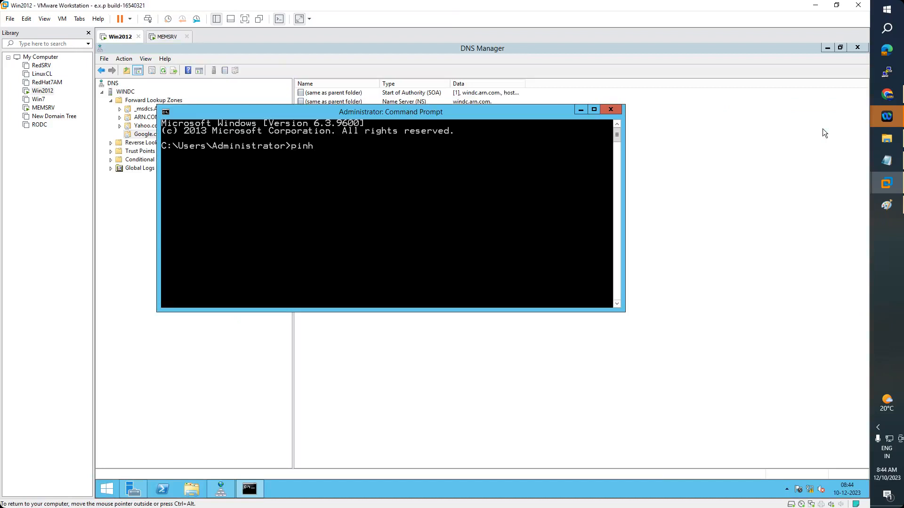
pyautogui.write('g www.yahoo.com')
pyautogui.press('Return')
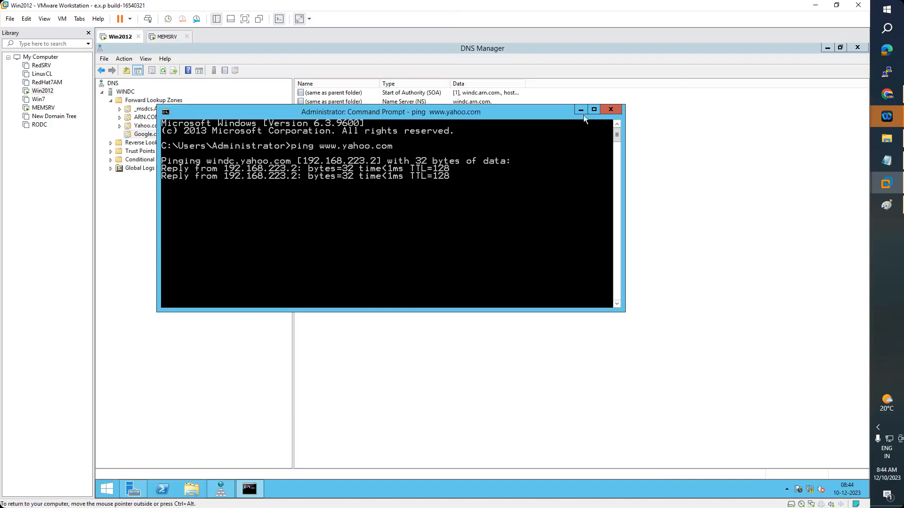
pyautogui.click(581, 110)
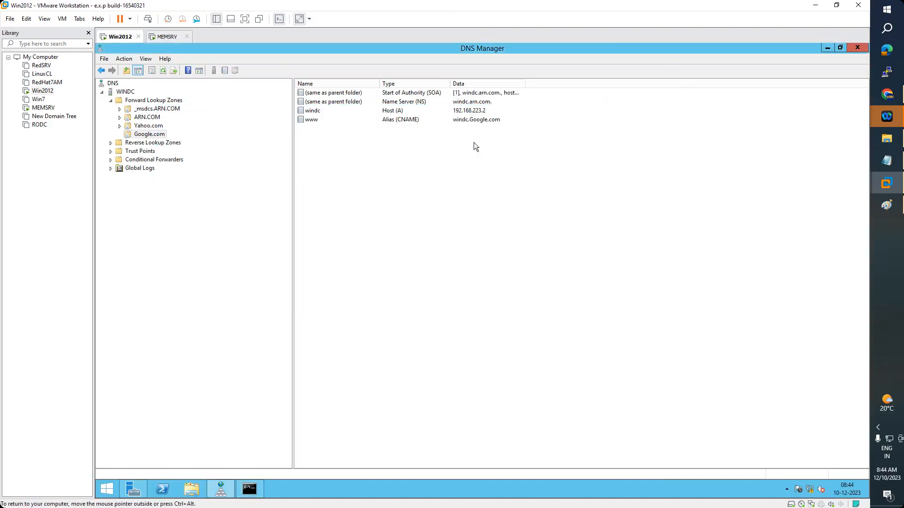
# On MEMSRV, minimize the Command Prompt and select the Google.com zone, then bring Notepad's notes forward
pyautogui.click(167, 38)
pyautogui.click(779, 145)
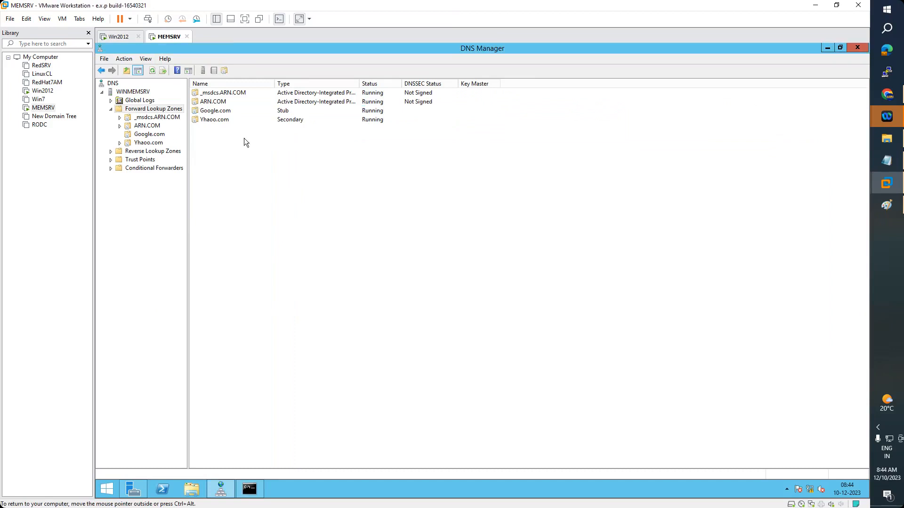
pyautogui.click(228, 113)
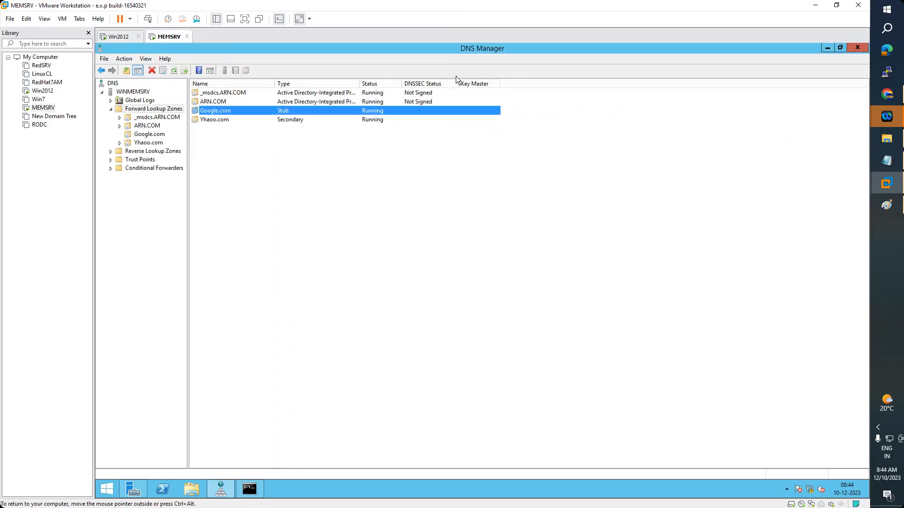
pyautogui.click(892, 165)
pyautogui.scroll(20, 250, 148)
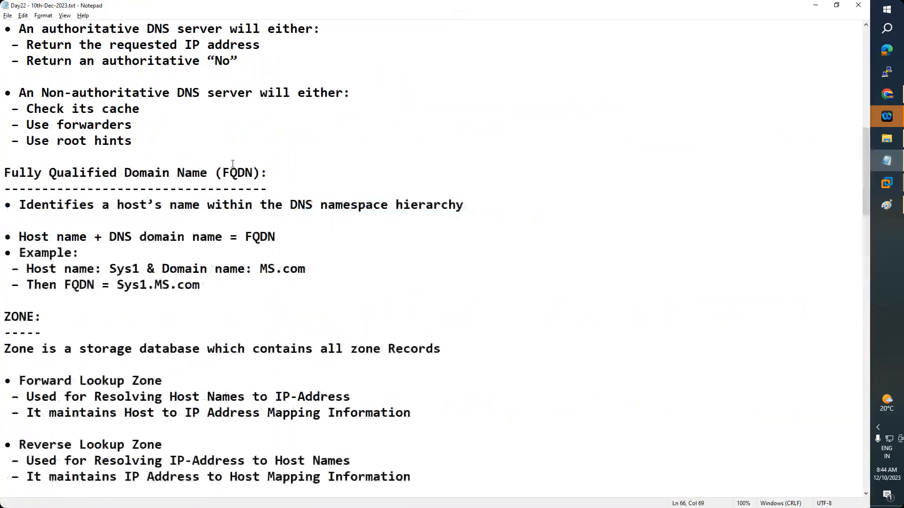
pyautogui.moveTo(414, 108); pyautogui.dragTo(28, 109)
pyautogui.scroll(-18, 157, 209)
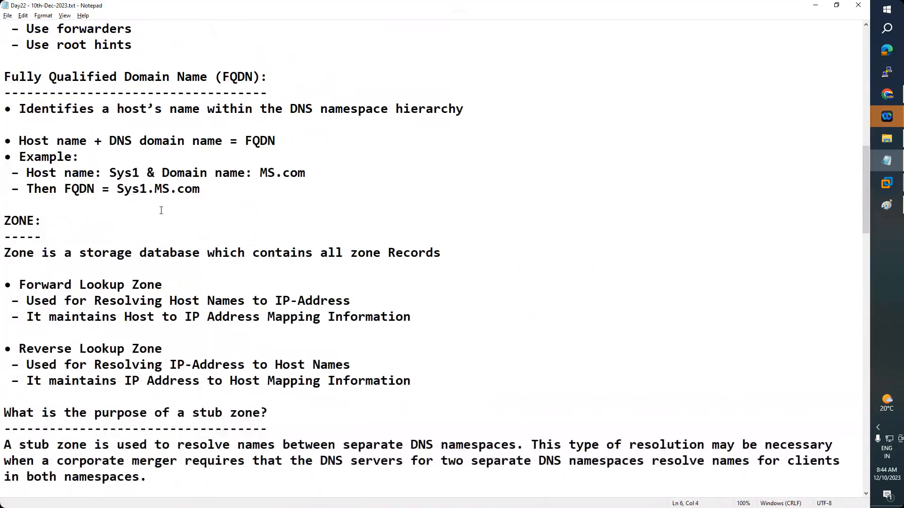
pyautogui.scroll(-1, 161, 211)
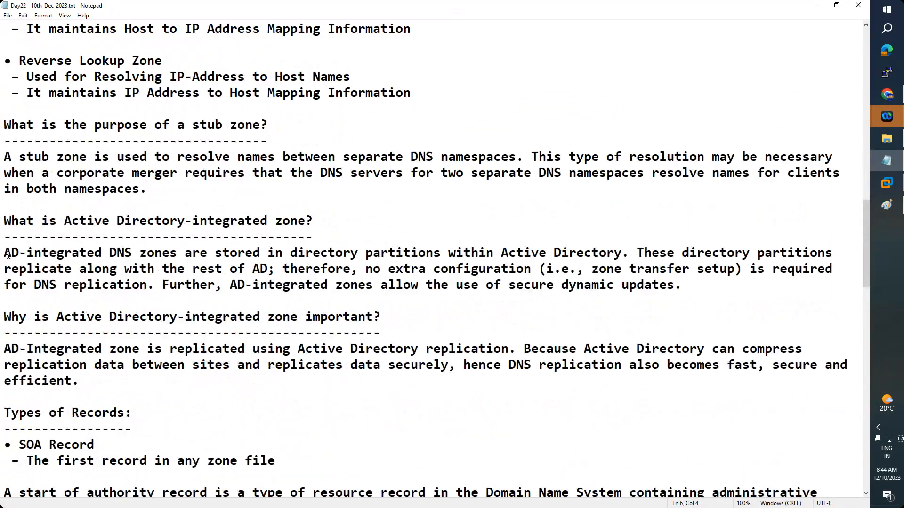
pyautogui.moveTo(8, 255); pyautogui.dragTo(623, 252)
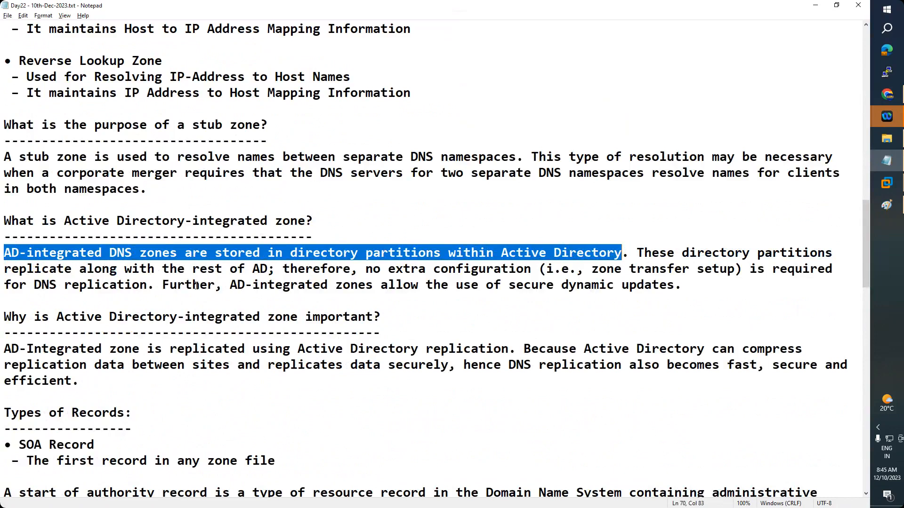
pyautogui.click(610, 264)
pyautogui.moveTo(623, 254); pyautogui.dragTo(65, 268)
pyautogui.moveTo(10, 257); pyautogui.dragTo(5, 253)
pyautogui.click(624, 254)
pyautogui.hotkey('shift', 'Left')
pyautogui.hotkey('shift', 'Left')
pyautogui.hotkey('shift', 'Left')
pyautogui.hotkey('shift', 'Left')
pyautogui.hotkey('shift', 'Left')
pyautogui.hotkey('shift', 'Left')
pyautogui.hotkey('shift', 'Left')
pyautogui.hotkey('shift', 'Left')
pyautogui.hotkey('shift', 'Left')
pyautogui.hotkey('shift', 'Left')
pyautogui.hotkey('shift', 'Left')
pyautogui.hotkey('shift', 'Left')
pyautogui.hotkey('shift', 'Left')
pyautogui.hotkey('shift', 'Left')
pyautogui.hotkey('shift', 'Left')
pyautogui.hotkey('shift', 'Left')
pyautogui.hotkey('shift', 'Left')
pyautogui.hotkey('shift', 'Left')
pyautogui.hotkey('shift', 'Left')
pyautogui.hotkey('shift', 'Left')
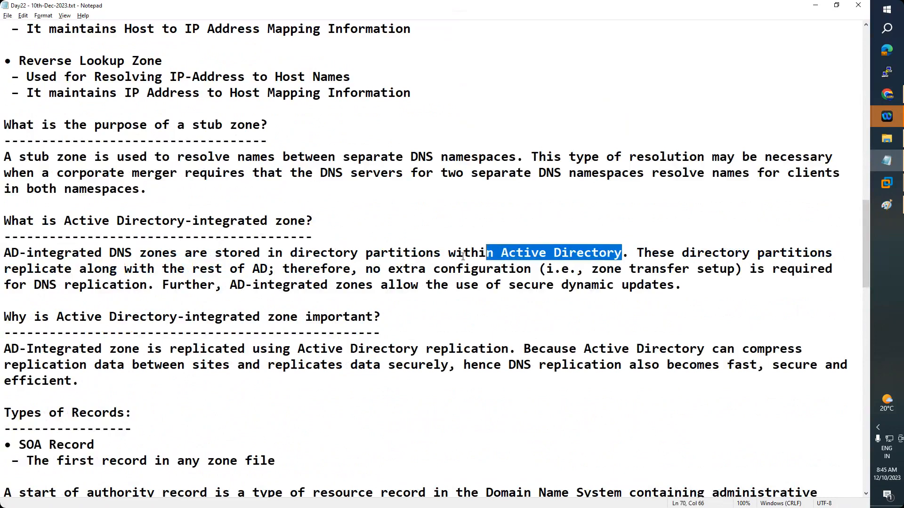
pyautogui.moveTo(644, 253); pyautogui.dragTo(818, 254)
pyautogui.moveTo(7, 272); pyautogui.dragTo(267, 268)
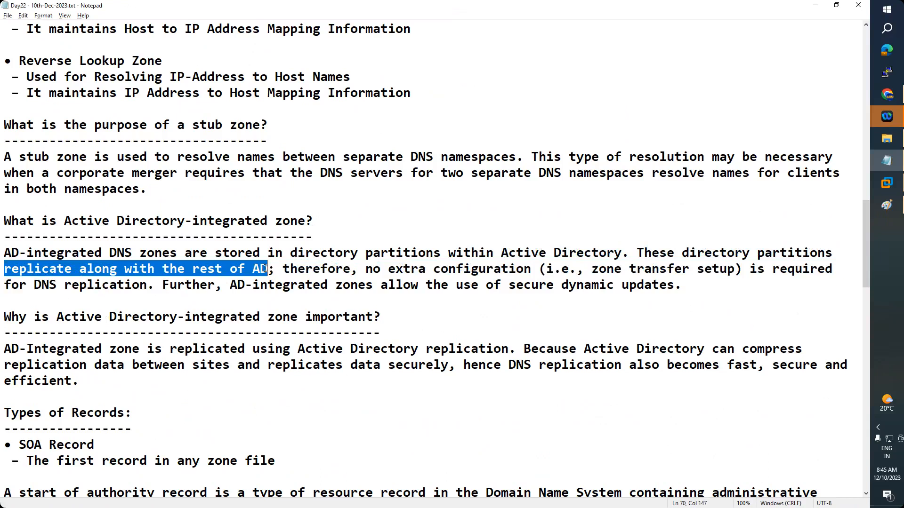
pyautogui.doubleClick(286, 271)
pyautogui.moveTo(364, 270); pyautogui.dragTo(537, 270)
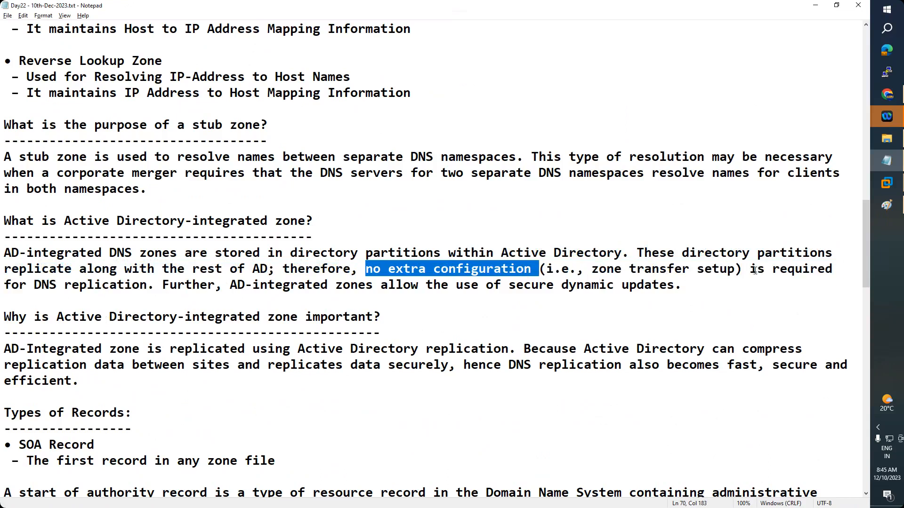
pyautogui.moveTo(749, 270); pyautogui.dragTo(838, 276)
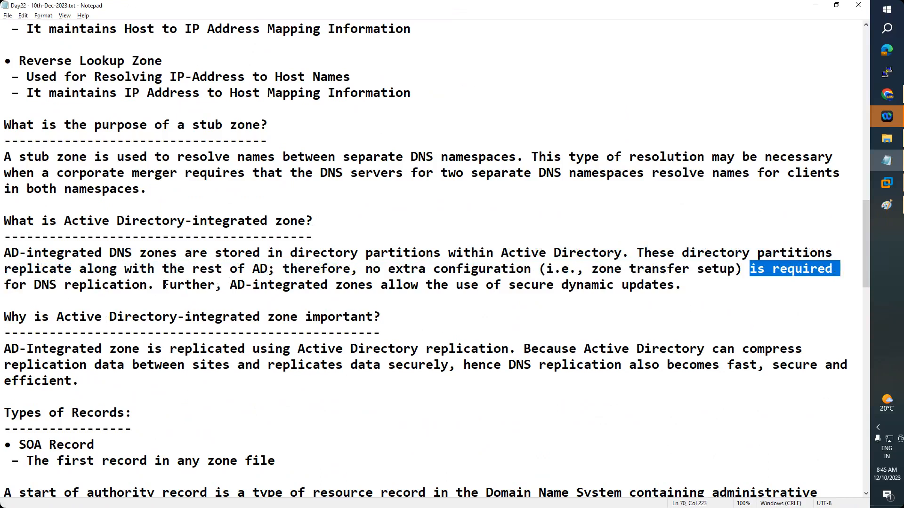
pyautogui.moveTo(163, 285); pyautogui.dragTo(673, 286)
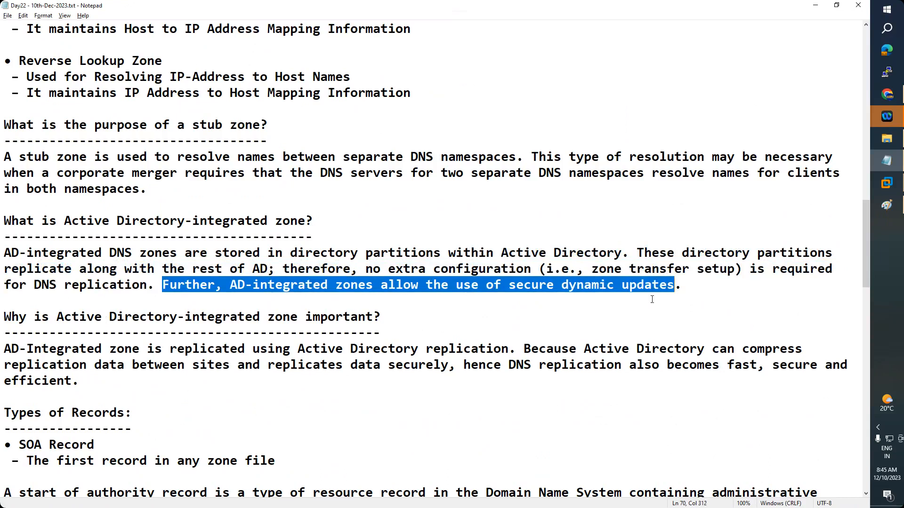
pyautogui.click(575, 308)
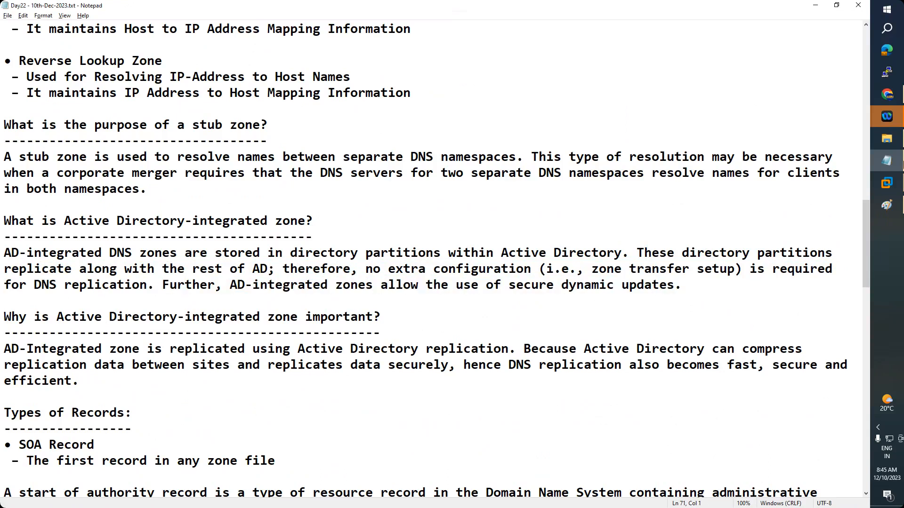
pyautogui.moveTo(890, 183)
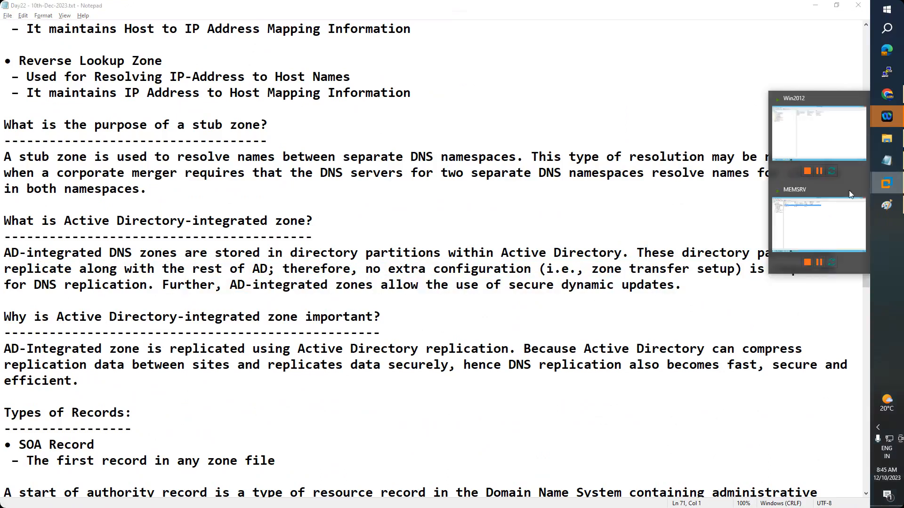
# View the SOA and NS records of MEMSRV's Google.com stub zone, then return to the Notepad notes
pyautogui.click(803, 218)
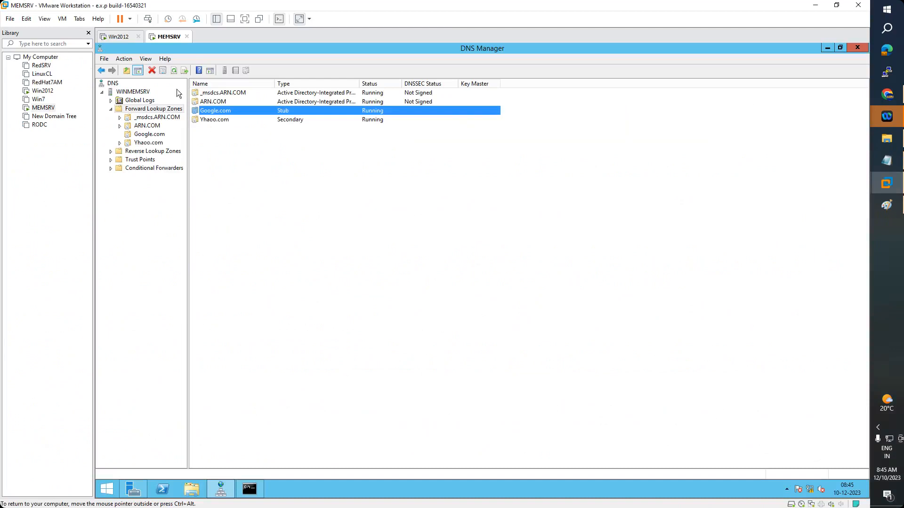
pyautogui.click(173, 72)
pyautogui.click(172, 72)
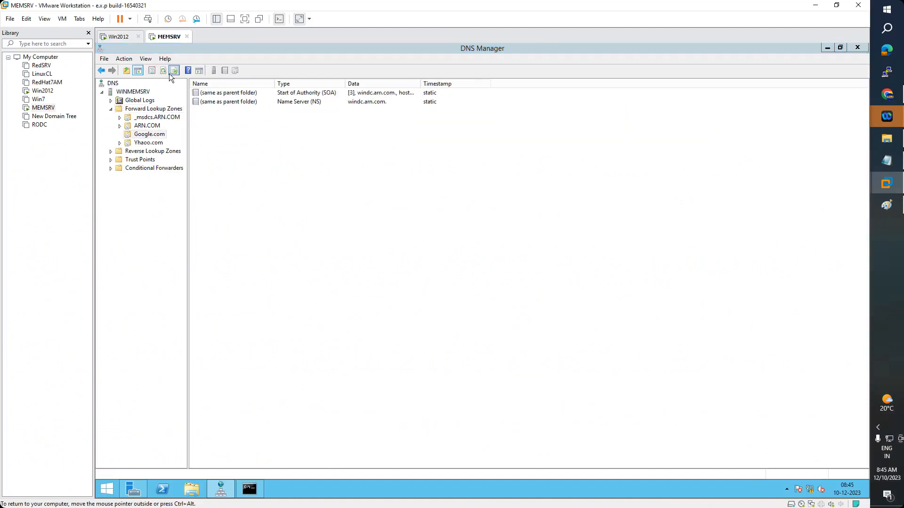
pyautogui.click(605, 161)
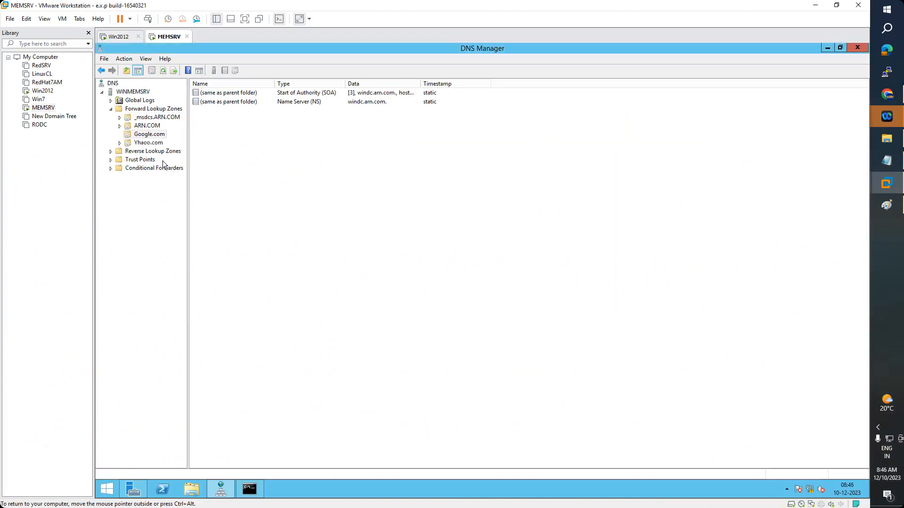
pyautogui.click(886, 161)
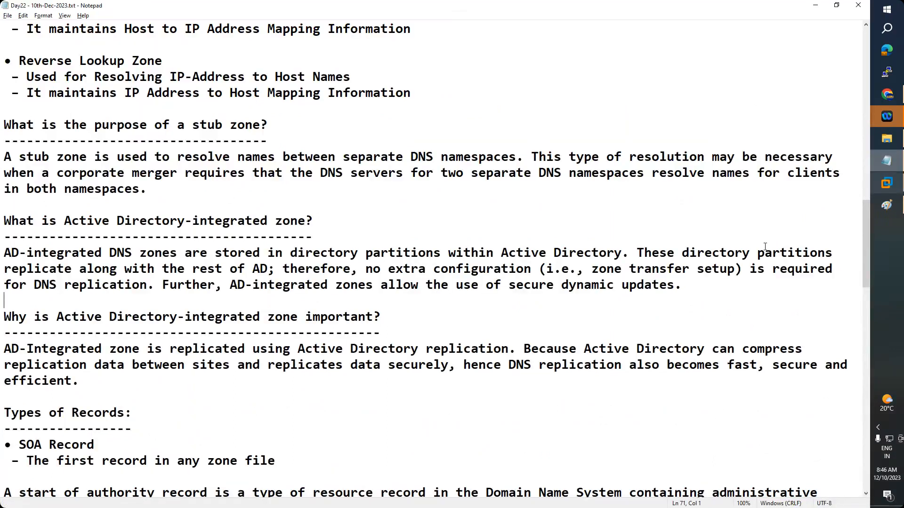
# Highlight the Notepad paragraph defining Active Directory-integrated zones, then return to VMware Workstation
pyautogui.click(306, 285)
pyautogui.scroll(-1, 324, 283)
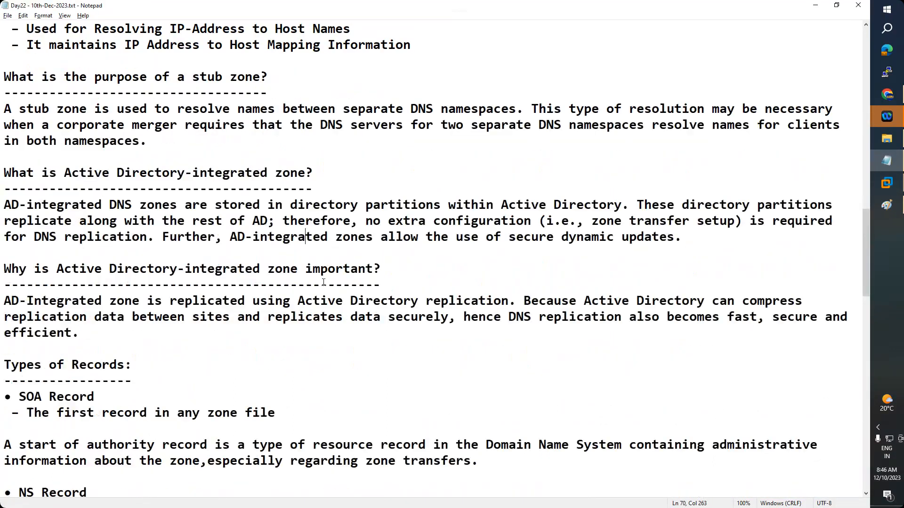
pyautogui.moveTo(713, 247); pyautogui.dragTo(3, 206)
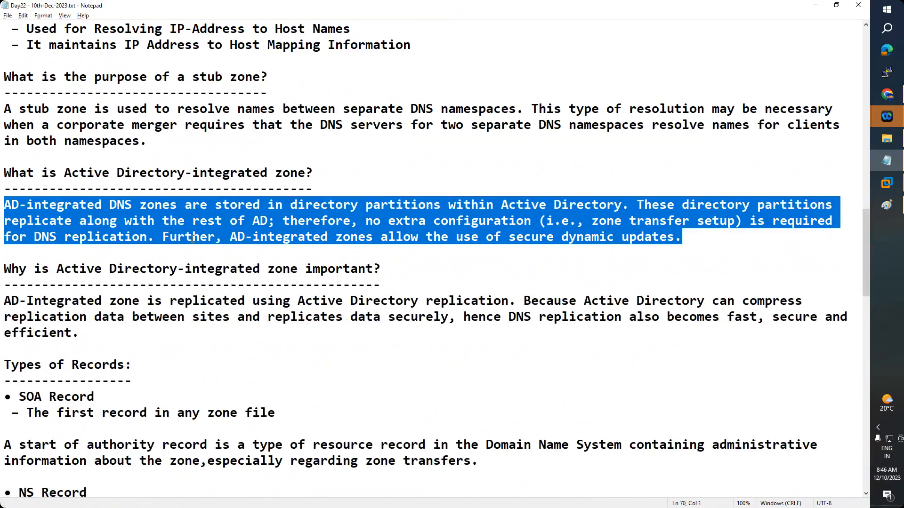
pyautogui.press('Left')
pyautogui.moveTo(600, 221); pyautogui.dragTo(728, 221)
pyautogui.click(441, 246)
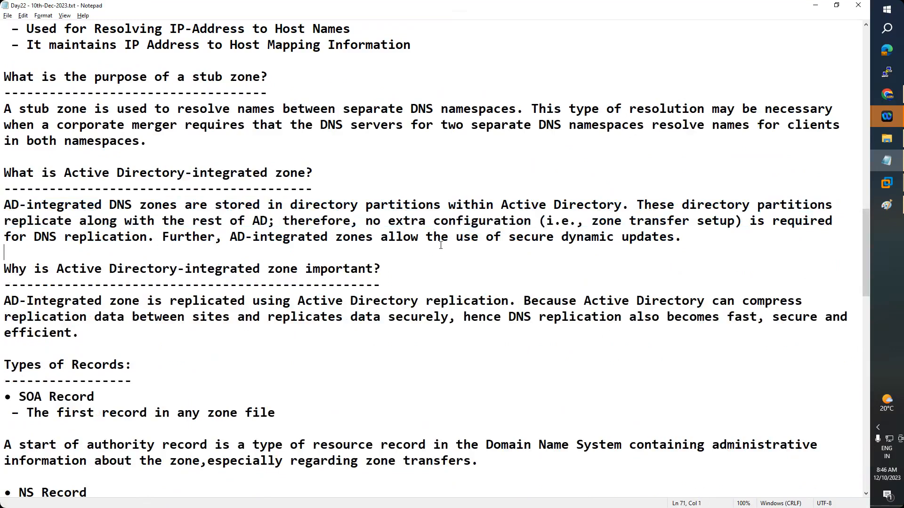
pyautogui.hotkey('shift', 'Up')
pyautogui.hotkey('shift', 'Up')
pyautogui.hotkey('shift', 'Up')
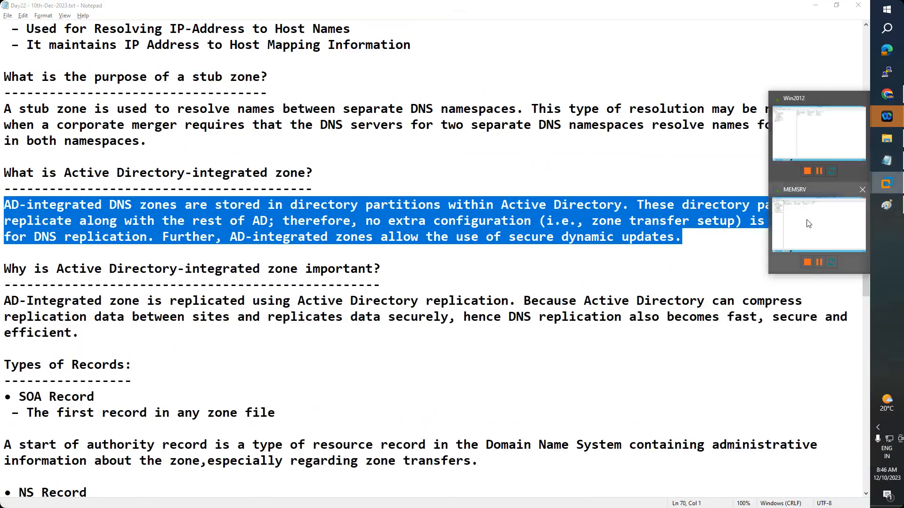
pyautogui.click(887, 182)
# Compare the Yahoo.com and Google.com zones on Win2012 and MEMSRV, then refresh WINDC's forward zone list
pyautogui.click(124, 37)
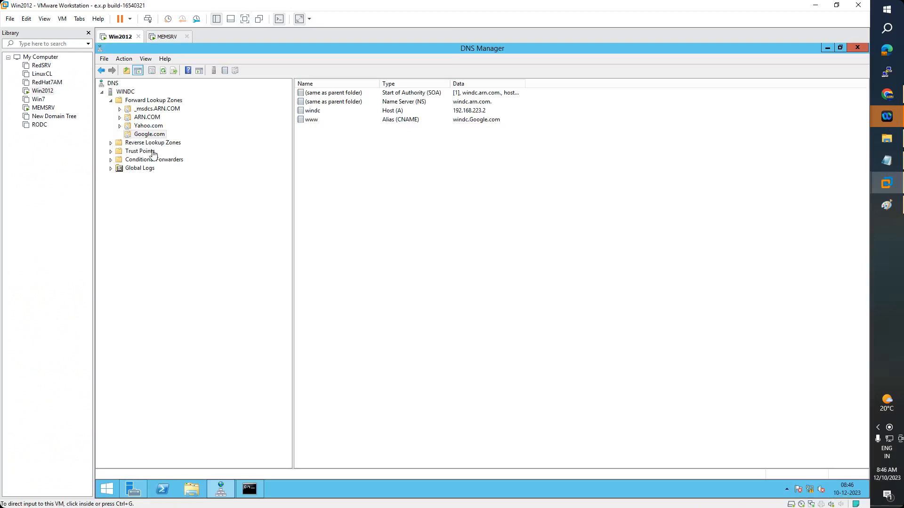
pyautogui.click(149, 127)
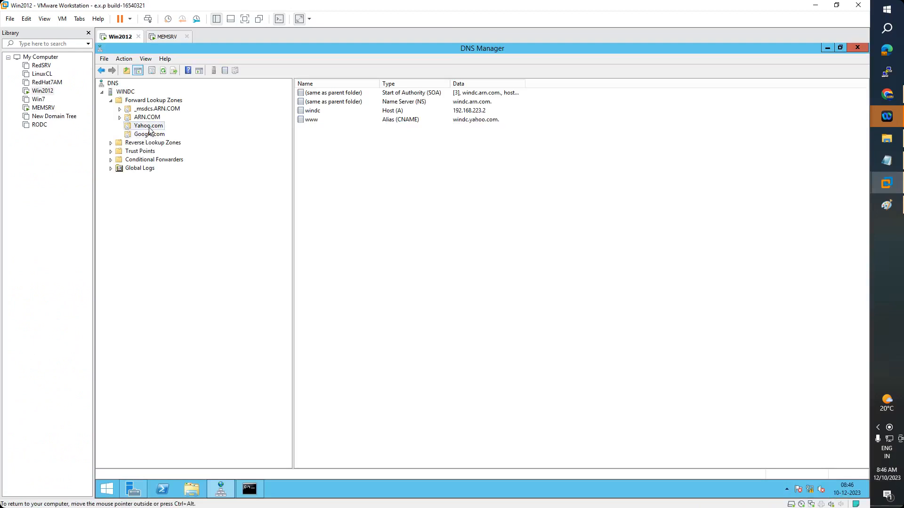
pyautogui.click(159, 39)
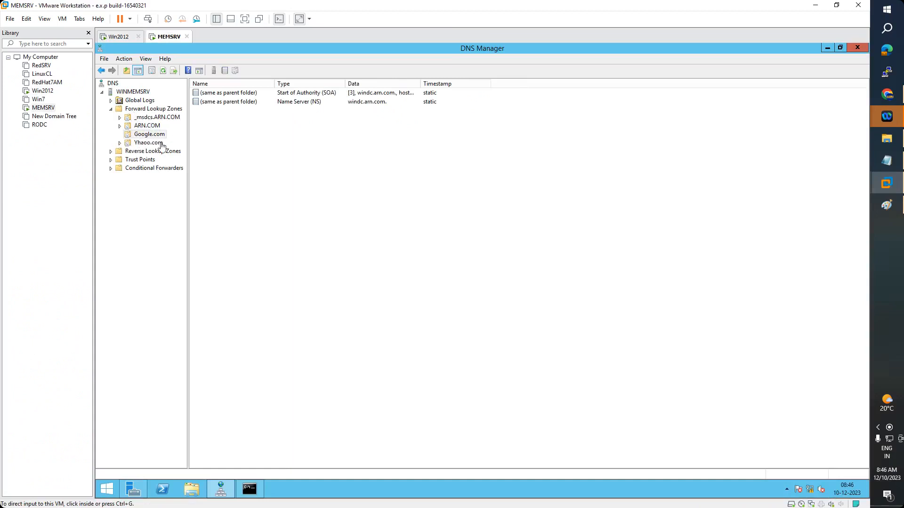
pyautogui.click(123, 41)
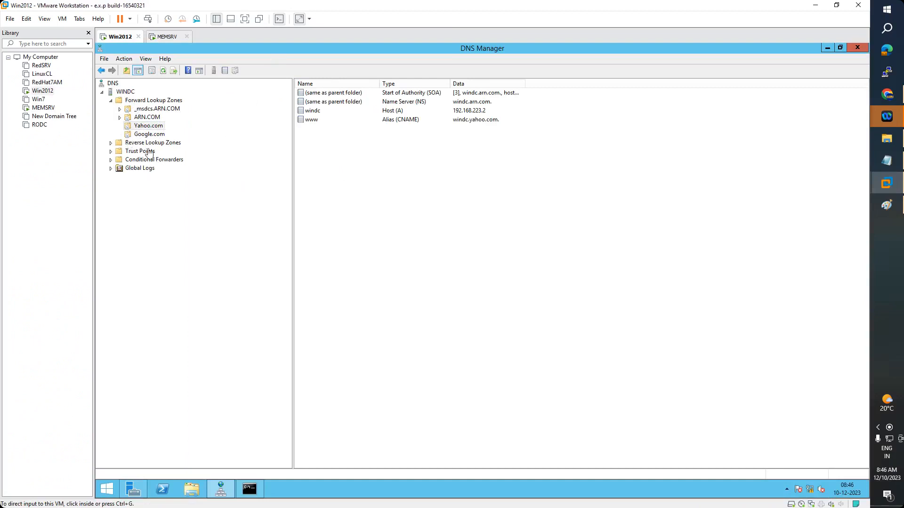
pyautogui.click(150, 135)
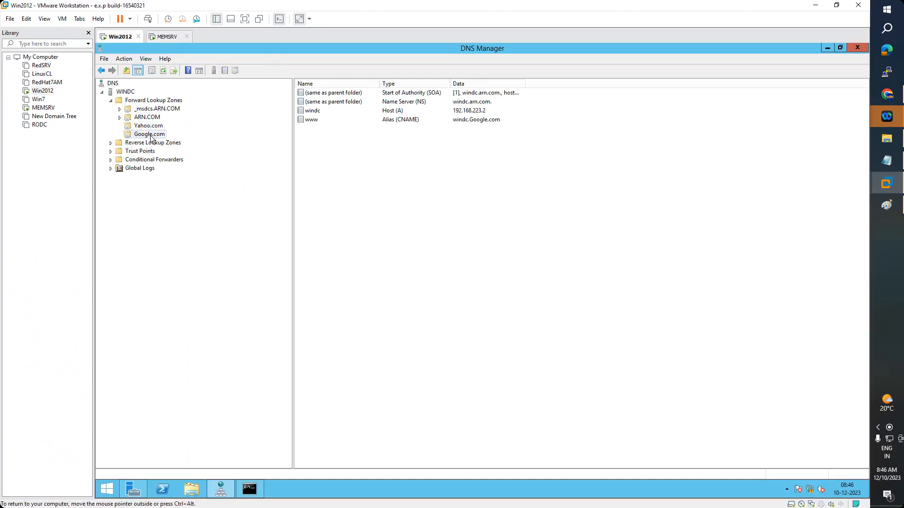
pyautogui.click(167, 38)
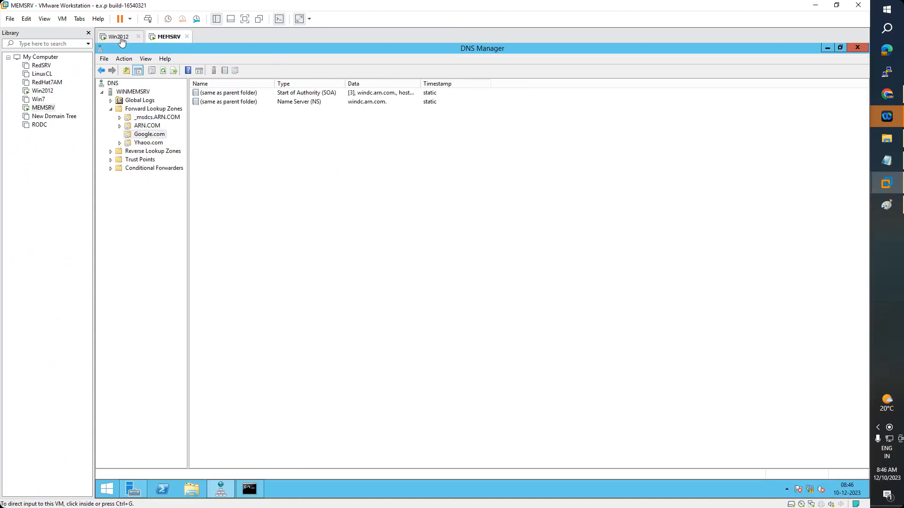
pyautogui.click(121, 38)
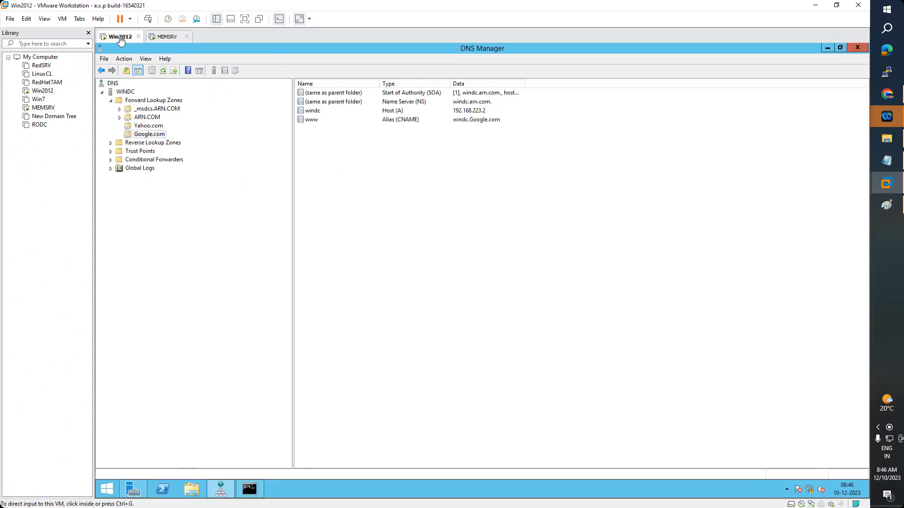
pyautogui.doubleClick(148, 101)
pyautogui.click(151, 73)
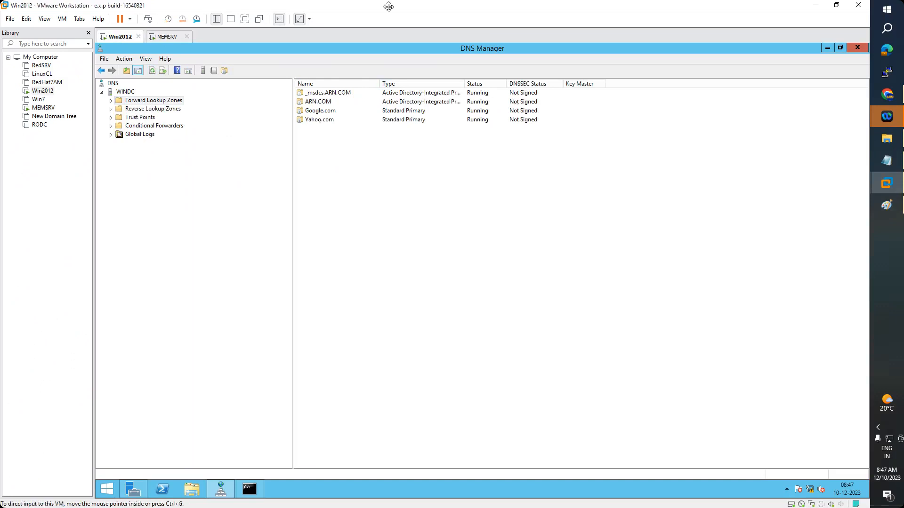
# Start the New Zone Wizard from WINDC's Forward Lookup Zones
pyautogui.click(128, 101)
pyautogui.click(111, 101)
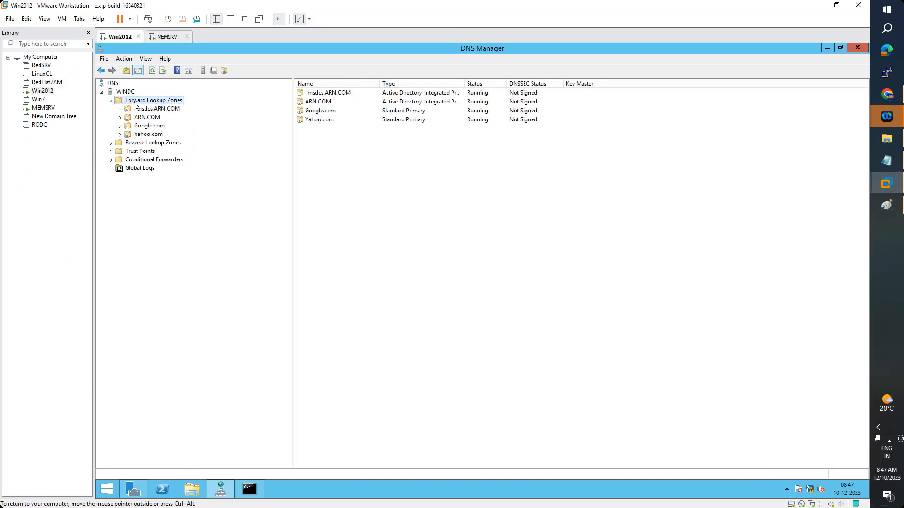
pyautogui.rightClick(131, 101)
pyautogui.click(150, 108)
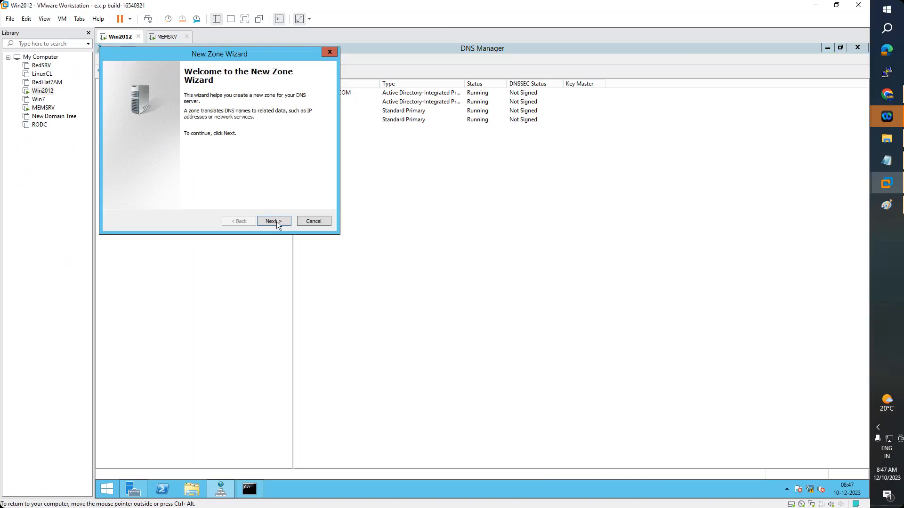
pyautogui.click(275, 221)
pyautogui.moveTo(264, 52); pyautogui.dragTo(514, 74)
# Create non-AD primary zone microsoft.com with file microsoft.com.dns, allowing nonsecure and secure updates
pyautogui.click(376, 208)
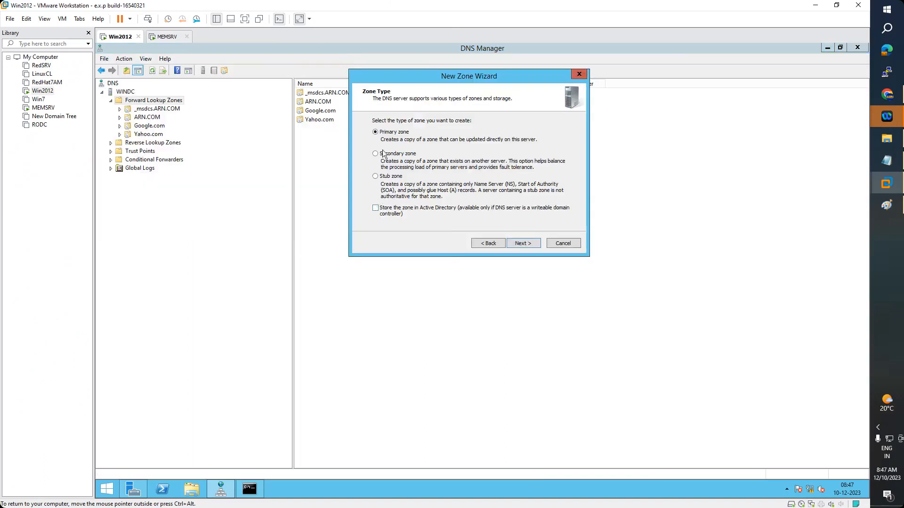
pyautogui.click(518, 243)
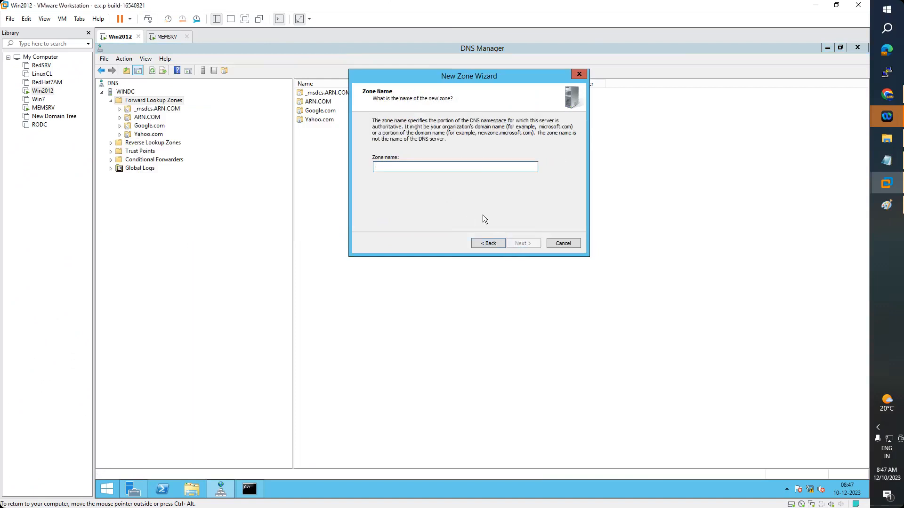
pyautogui.write('microsof')
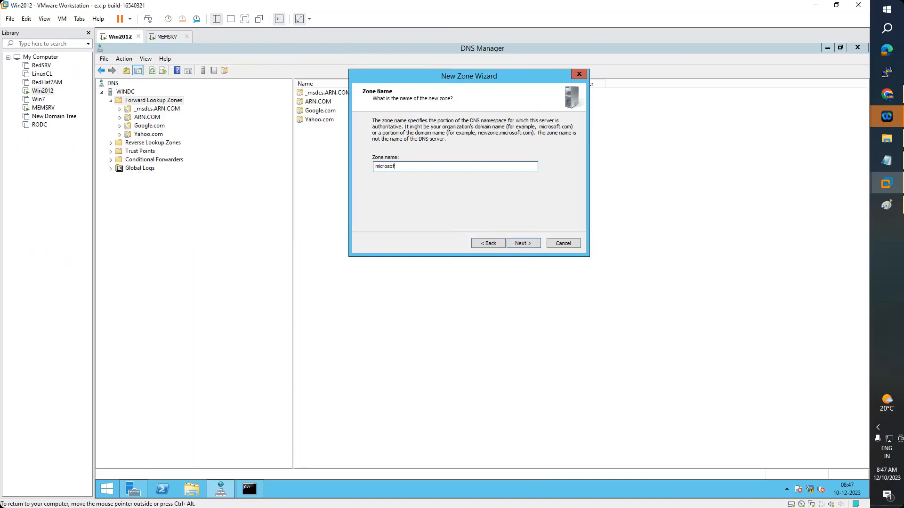
pyautogui.write('t.com')
pyautogui.click(531, 246)
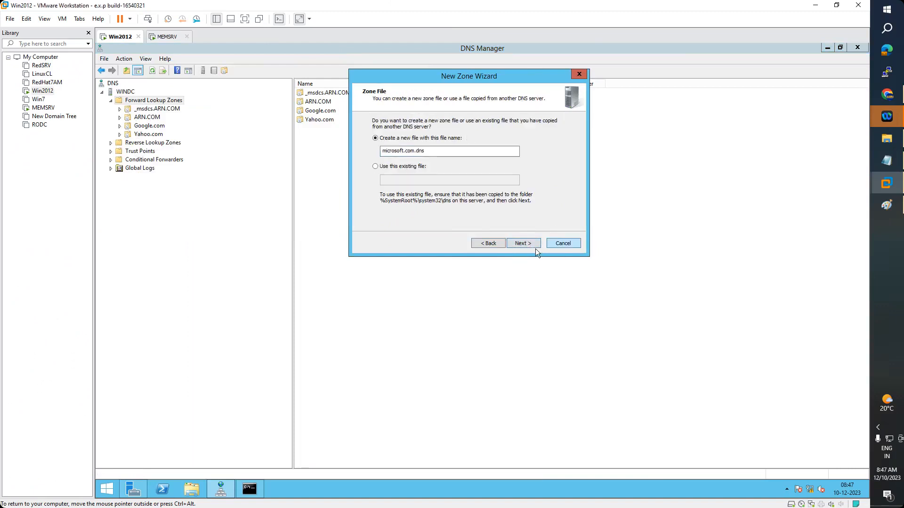
pyautogui.click(533, 246)
pyautogui.click(416, 175)
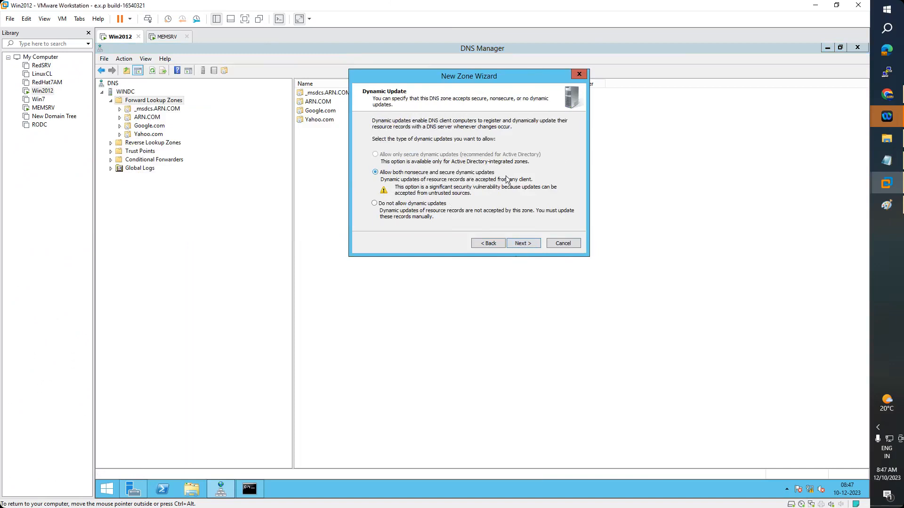
pyautogui.click(523, 246)
pyautogui.click(523, 243)
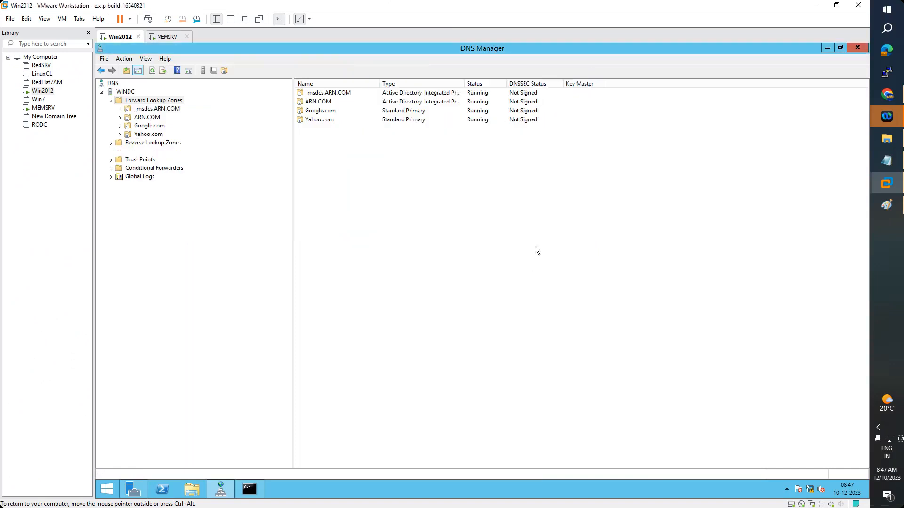
# Add a host (A) record named windc with IP 192.168.223.2 to the microsoft.com zone
pyautogui.doubleClick(331, 127)
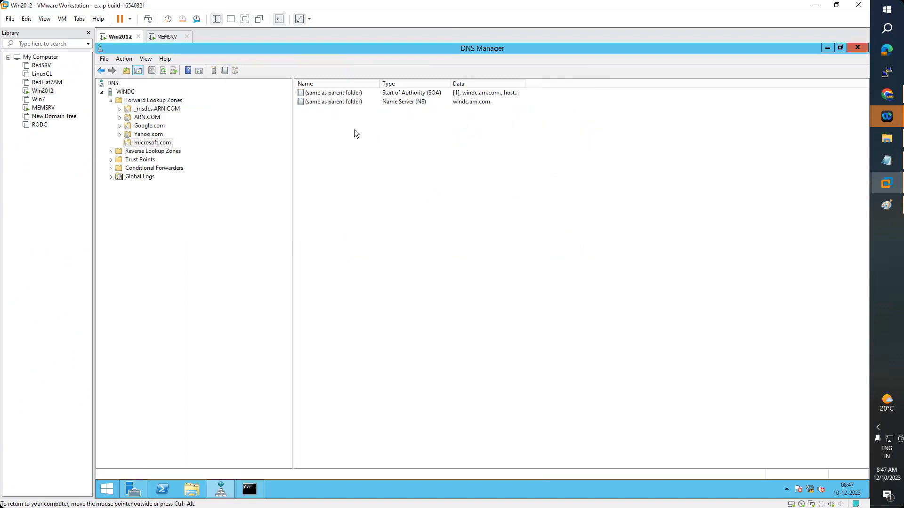
pyautogui.rightClick(354, 132)
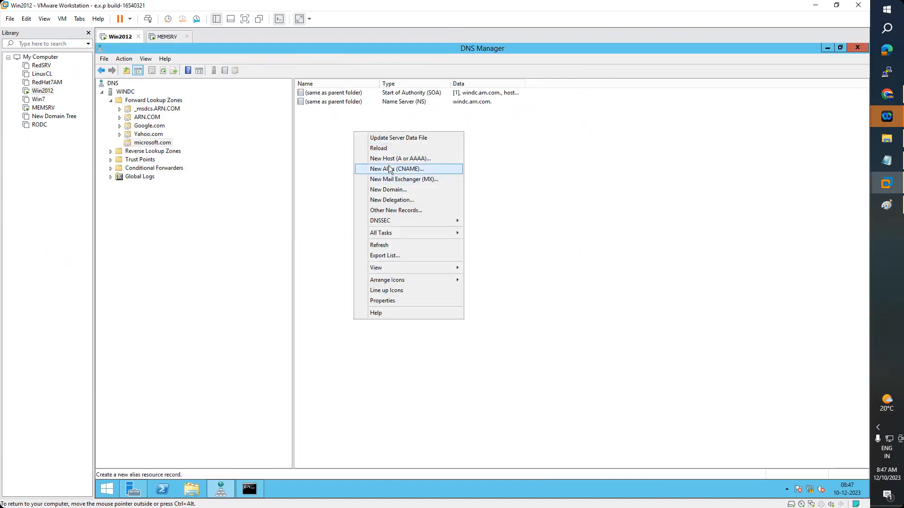
pyautogui.click(389, 160)
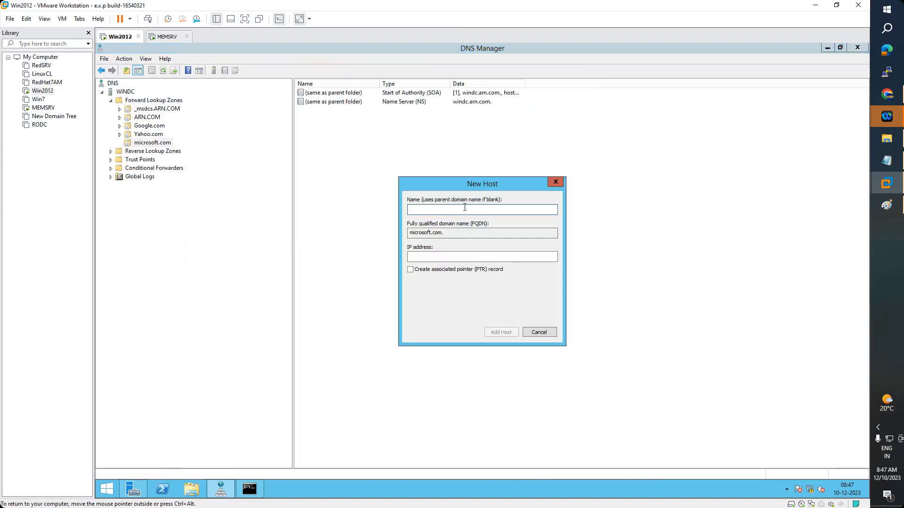
pyautogui.write('windc')
pyautogui.click(421, 256)
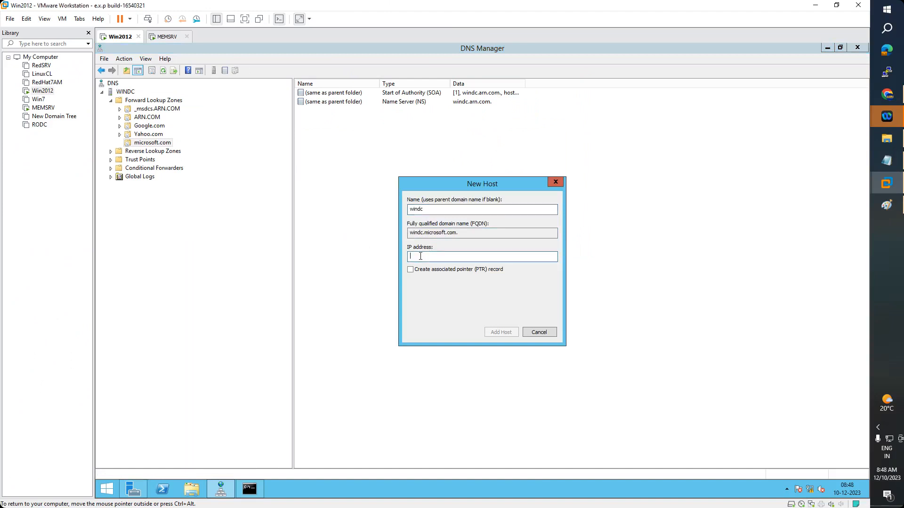
pyautogui.write('192.168.223.2')
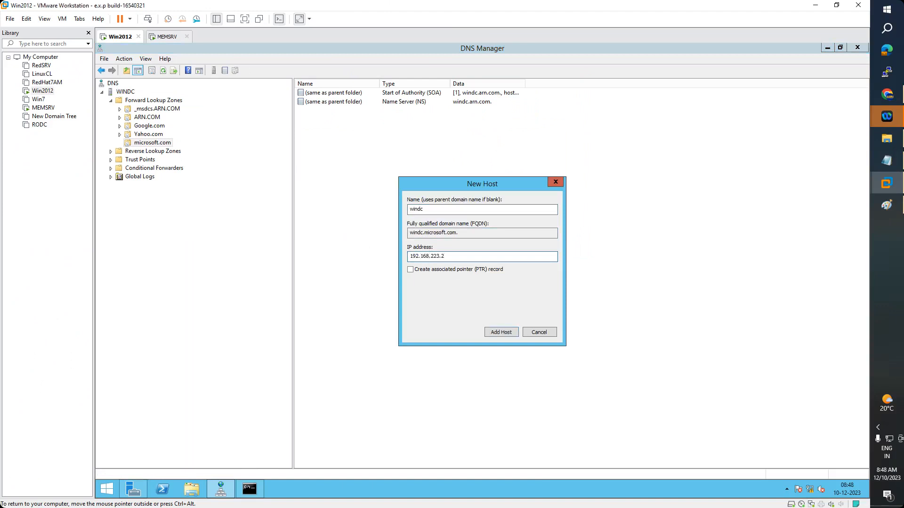
pyautogui.click(506, 332)
pyautogui.press('Return')
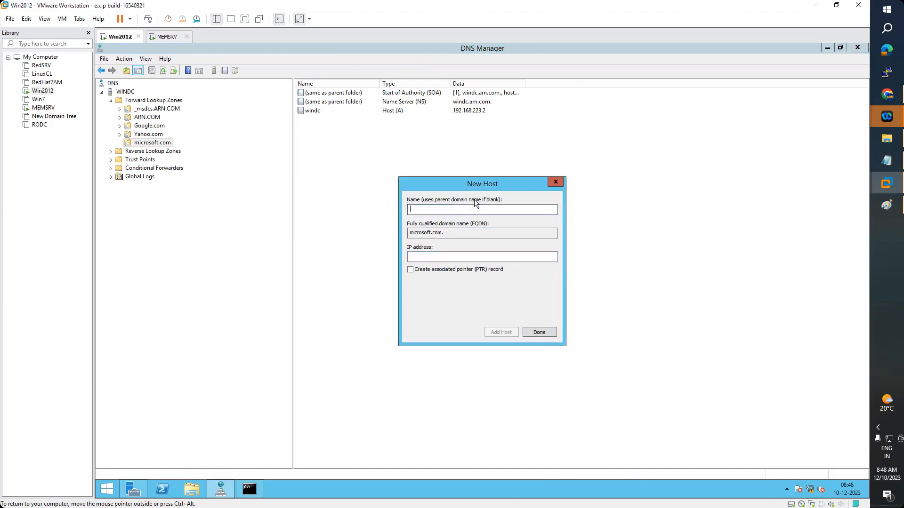
pyautogui.click(561, 183)
# Create a www Alias (CNAME) in microsoft.com, browsing to windc as its target host
pyautogui.rightClick(358, 156)
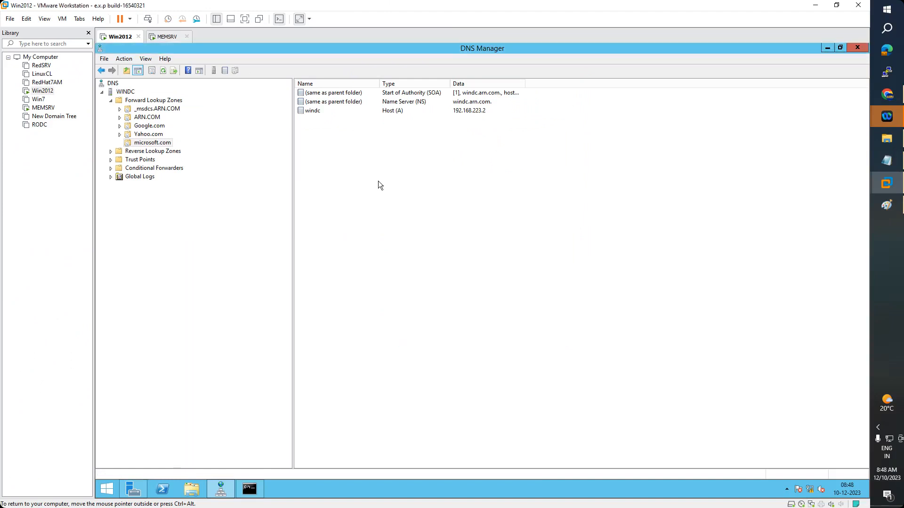
pyautogui.click(394, 194)
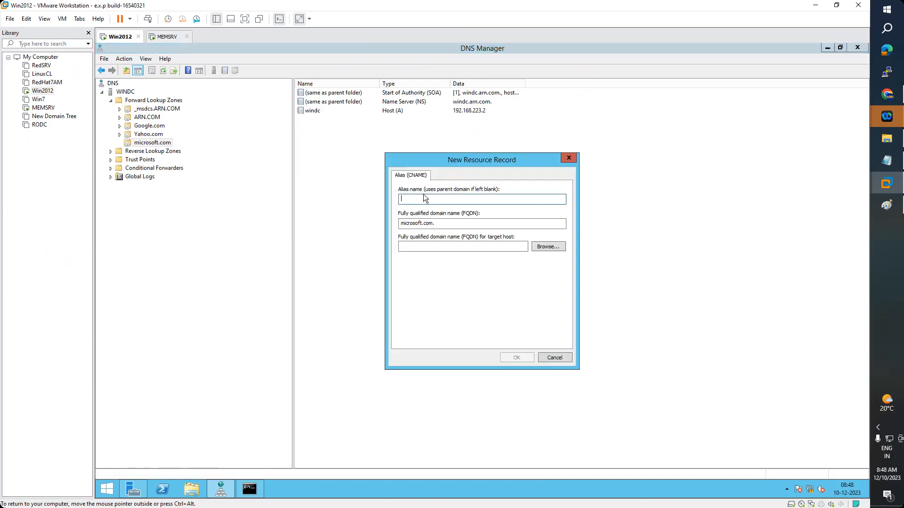
pyautogui.write('www')
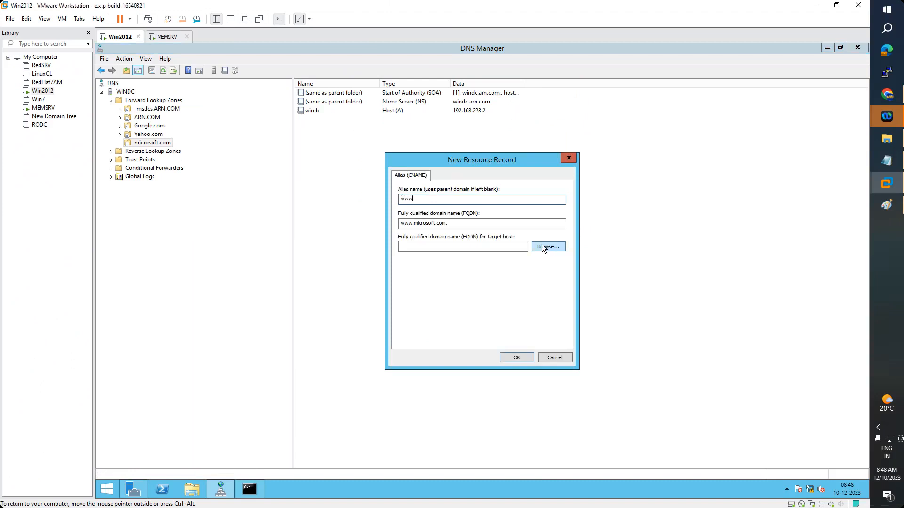
pyautogui.click(544, 247)
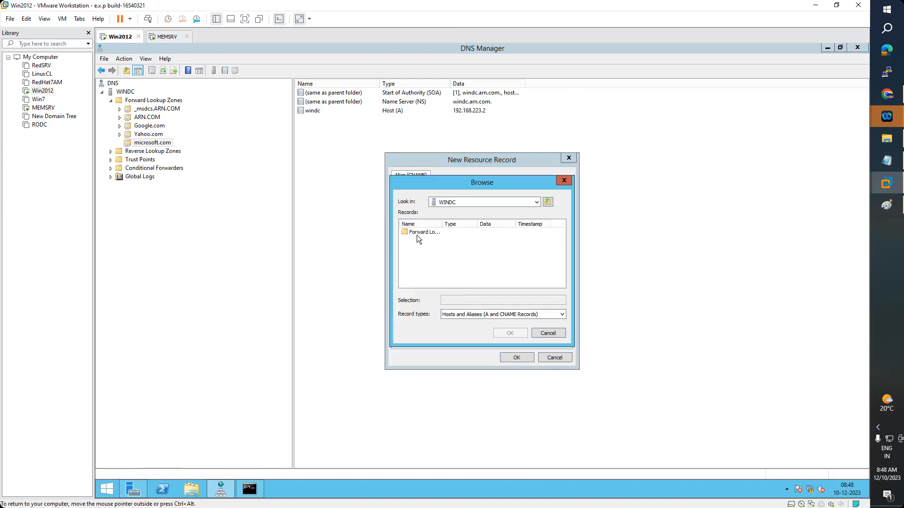
pyautogui.doubleClick(419, 233)
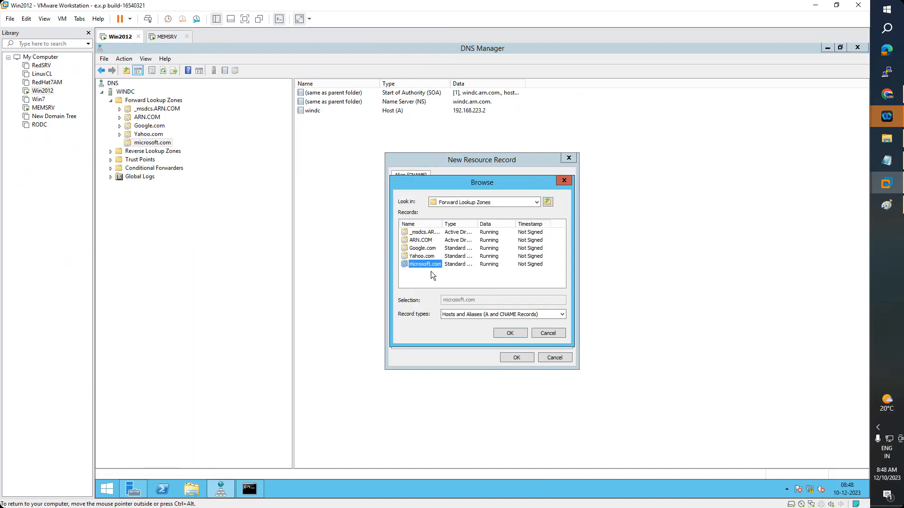
pyautogui.doubleClick(429, 266)
pyautogui.click(417, 233)
pyautogui.doubleClick(417, 233)
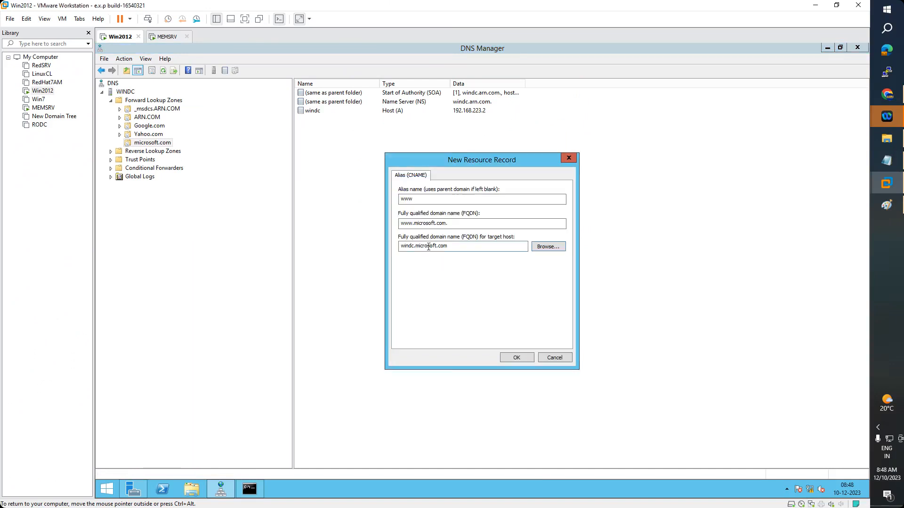
pyautogui.click(515, 358)
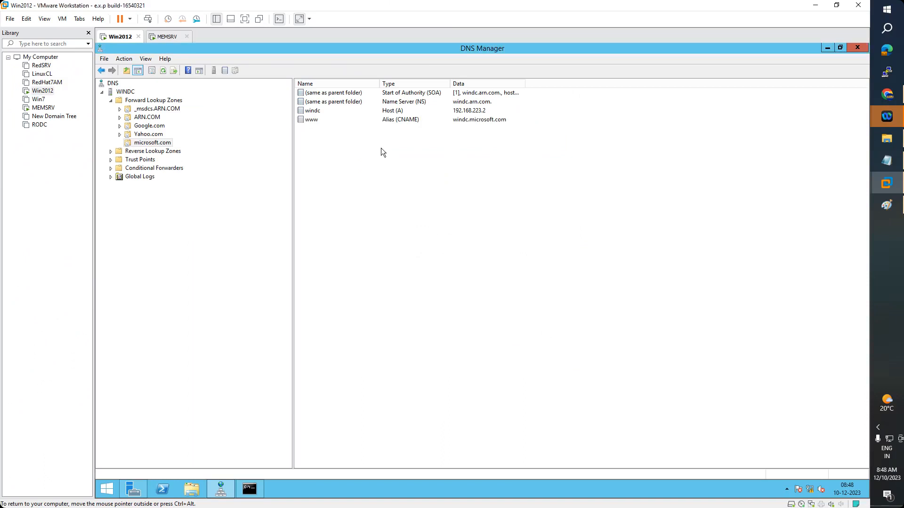
# Delete the microsoft.com zone from WINDC and confirm the deletion
pyautogui.rightClick(146, 143)
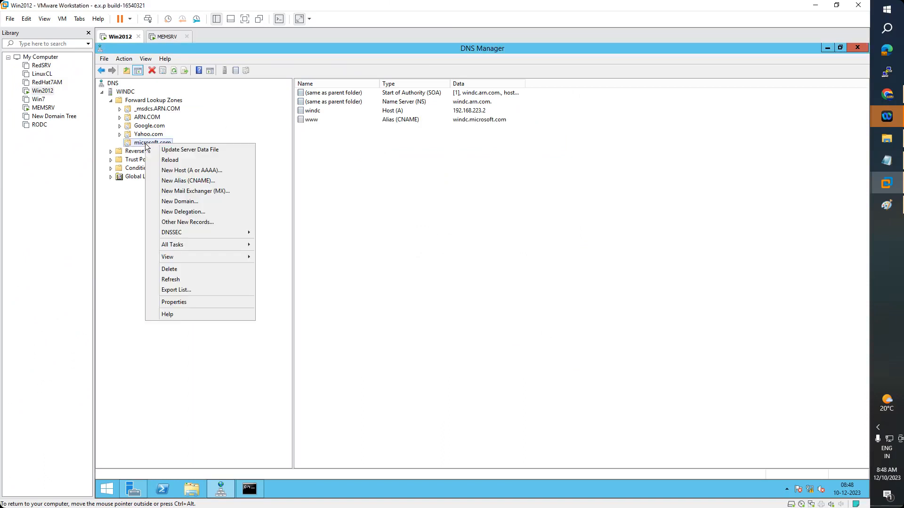
pyautogui.click(193, 273)
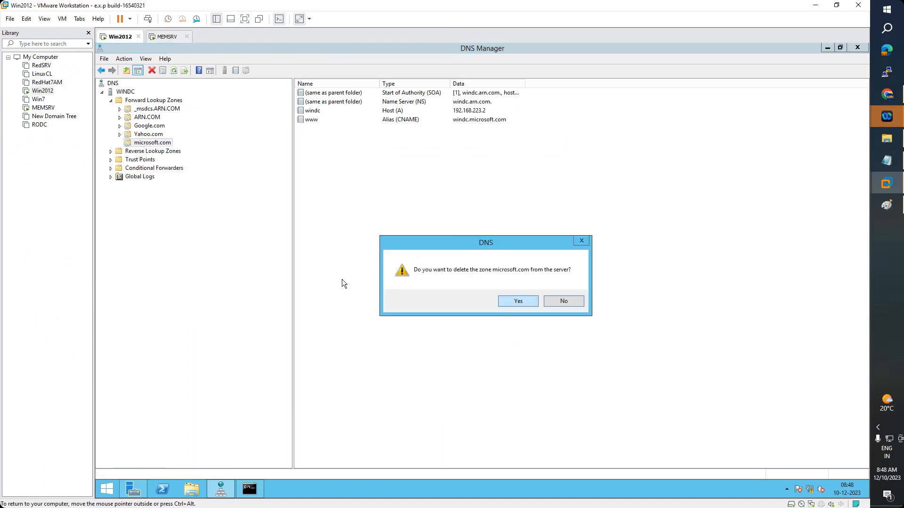
pyautogui.press('Return')
# Start the New Zone Wizard, cancel it, and reopen the Forward Lookup Zones menu
pyautogui.rightClick(149, 100)
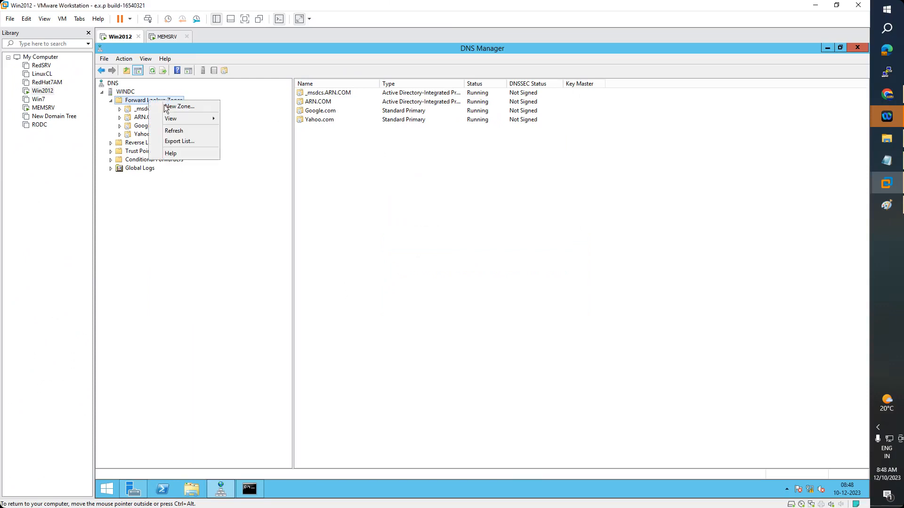
pyautogui.click(179, 106)
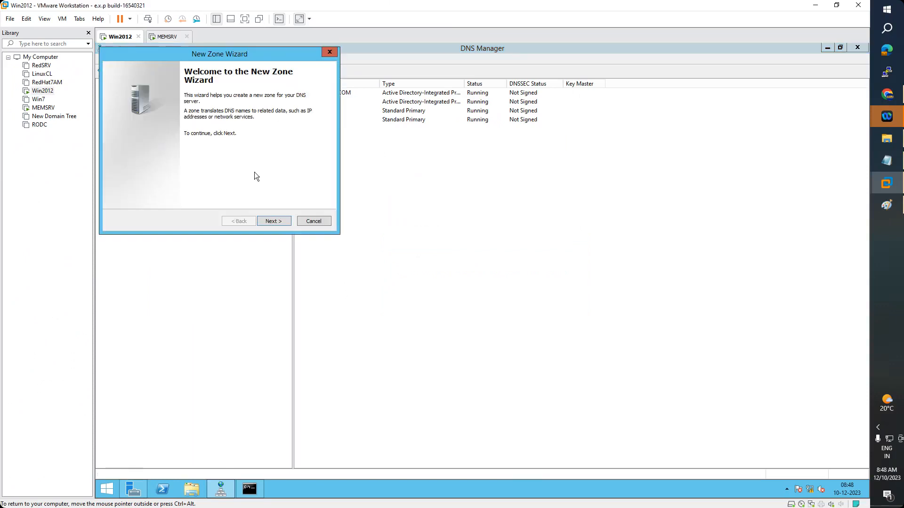
pyautogui.click(282, 221)
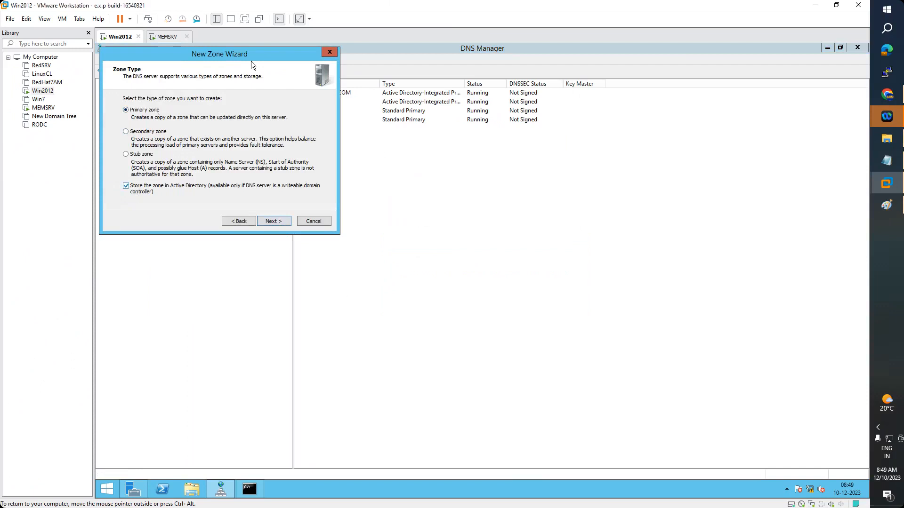
pyautogui.moveTo(237, 56); pyautogui.dragTo(564, 97)
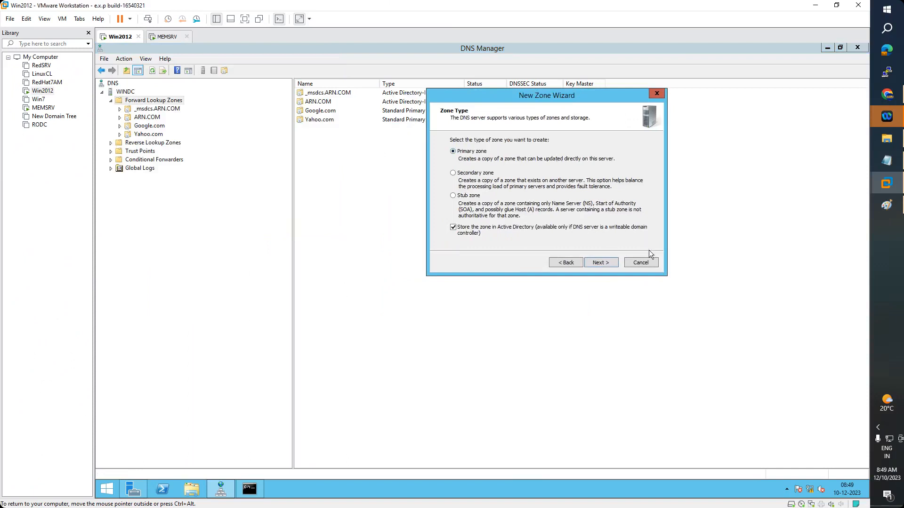
pyautogui.press('Escape')
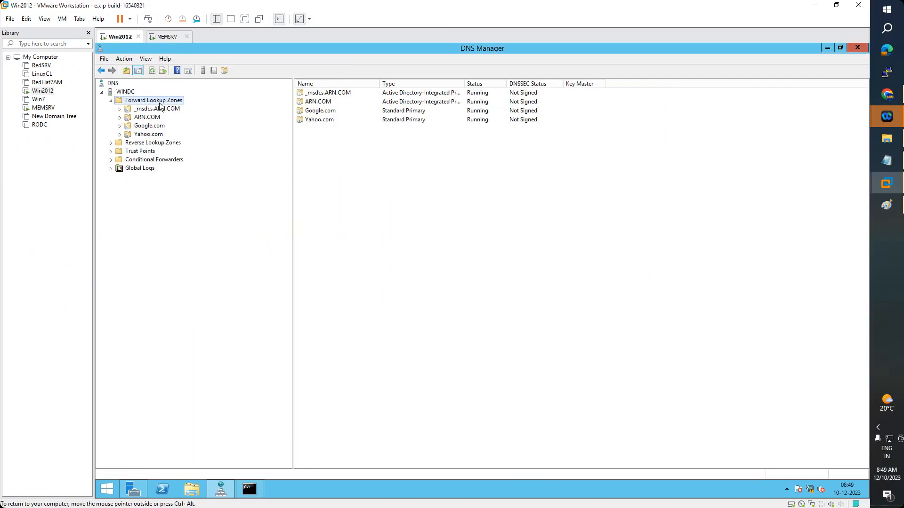
pyautogui.rightClick(159, 102)
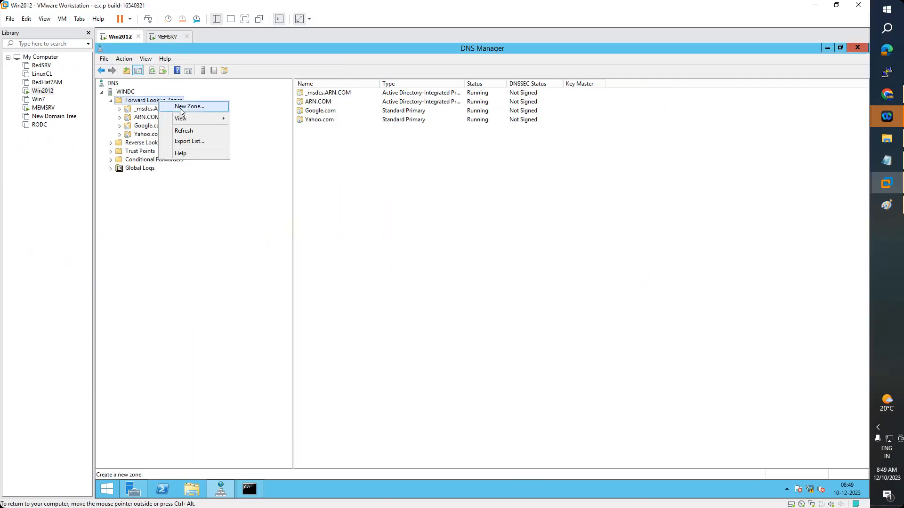
# Create Microsoft.com as an AD-stored primary zone with domain-wide replication and secure-only updates
pyautogui.click(181, 108)
pyautogui.moveTo(254, 49); pyautogui.dragTo(601, 85)
pyautogui.click(627, 259)
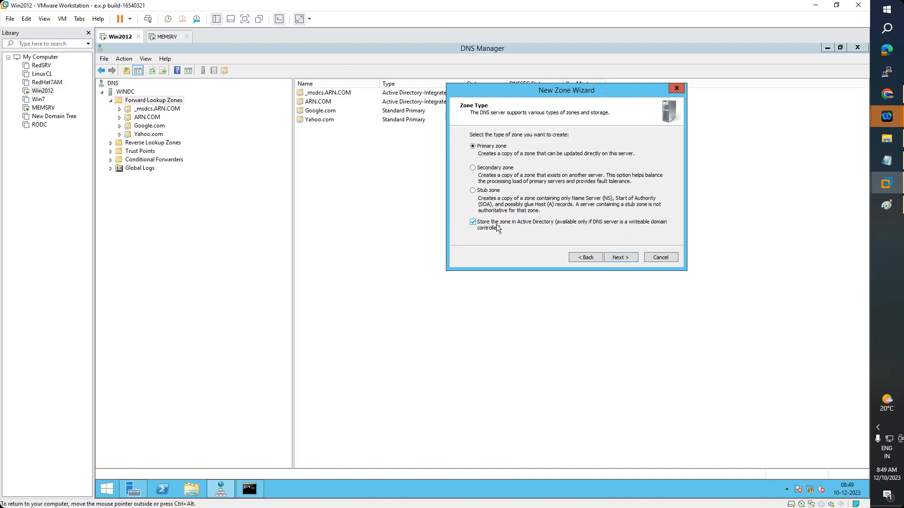
pyautogui.click(622, 258)
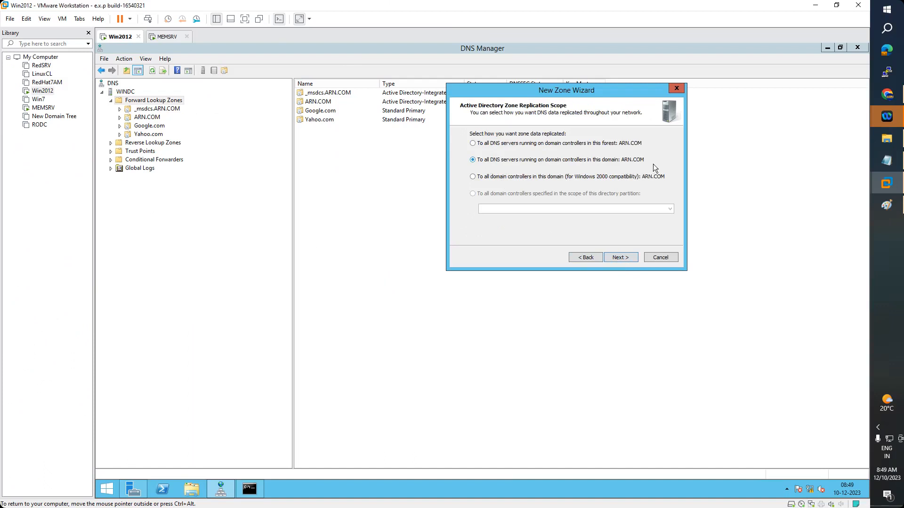
pyautogui.click(632, 258)
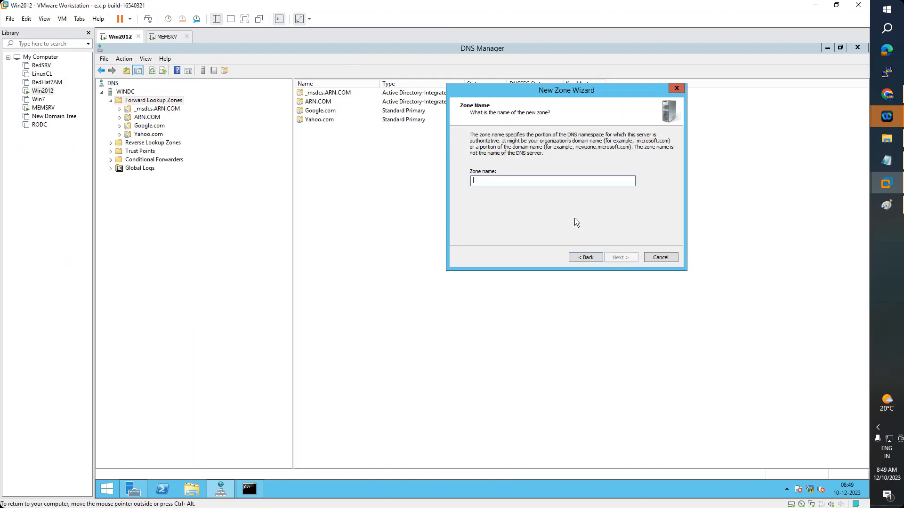
pyautogui.write('Microsoft.com')
pyautogui.click(622, 258)
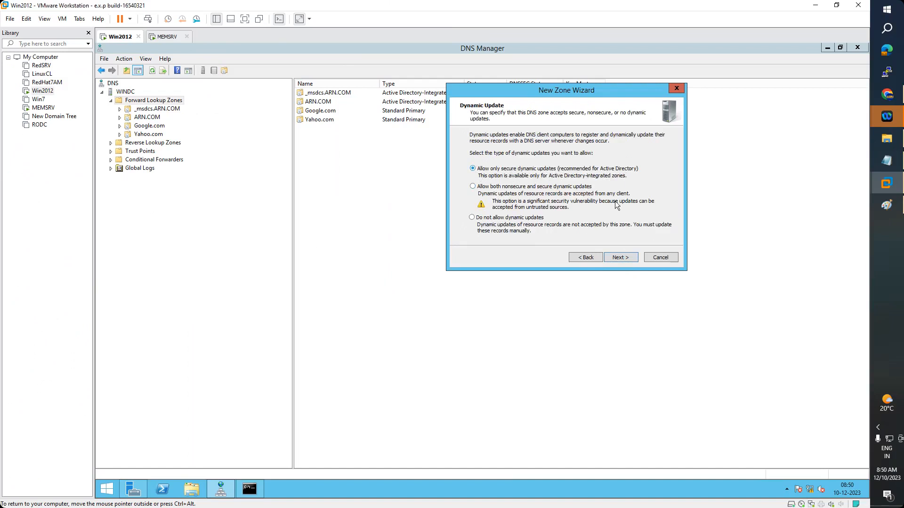
pyautogui.click(625, 257)
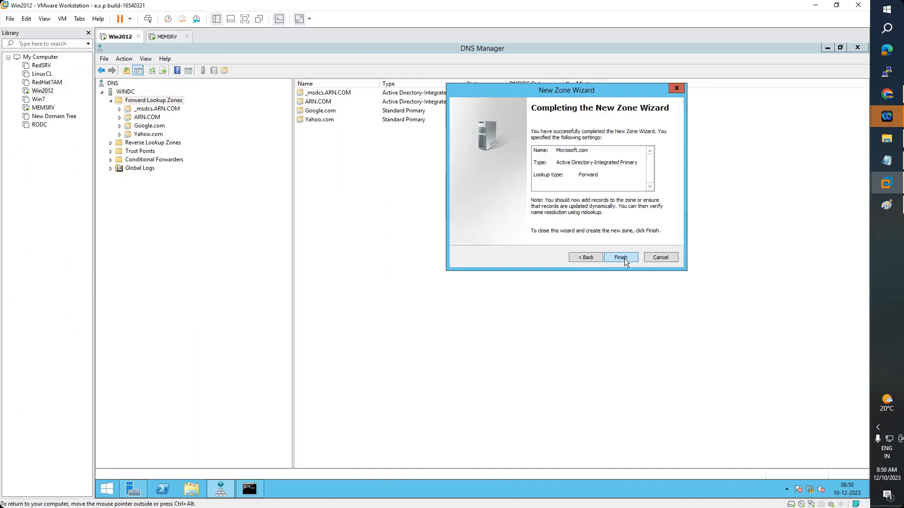
pyautogui.click(622, 257)
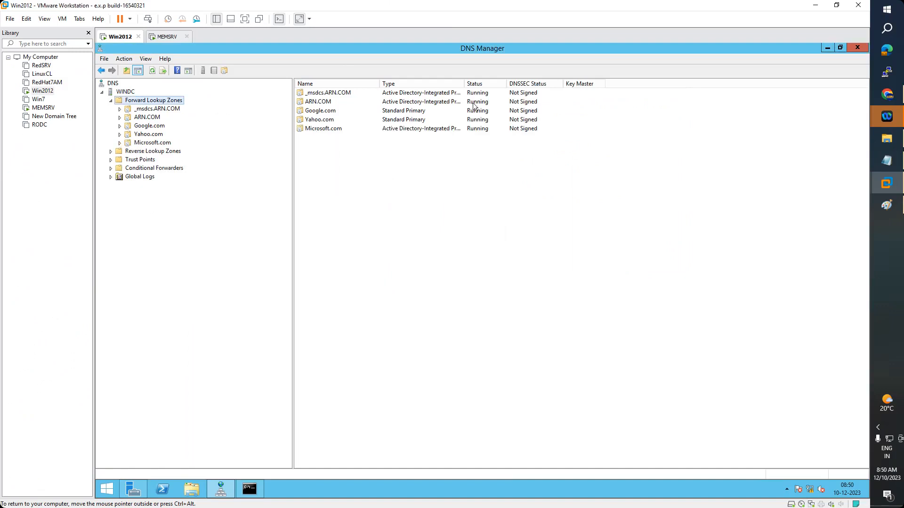
# Widen the Type column and open the Microsoft.com zone's records
pyautogui.moveTo(464, 84); pyautogui.dragTo(514, 79)
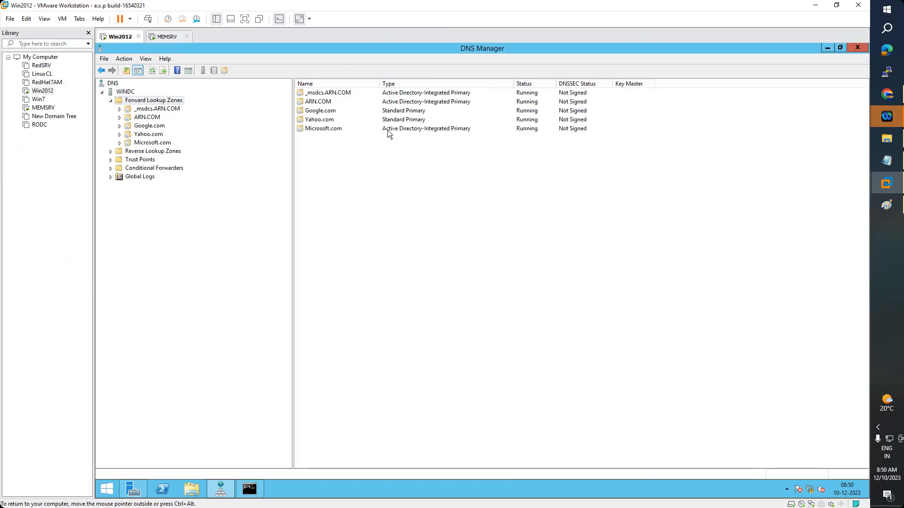
pyautogui.click(409, 129)
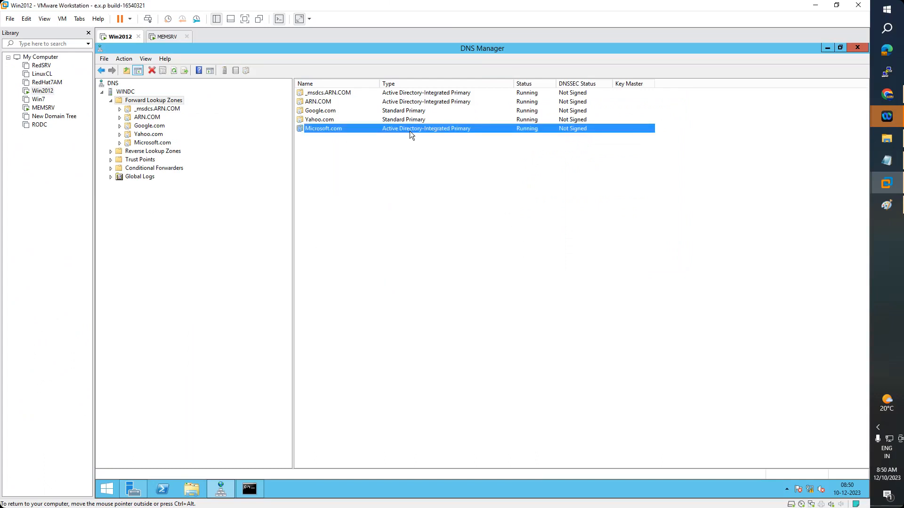
pyautogui.doubleClick(410, 129)
# Add a windc host (A) record with address 192.168.223.2 to Microsoft.com
pyautogui.rightClick(344, 162)
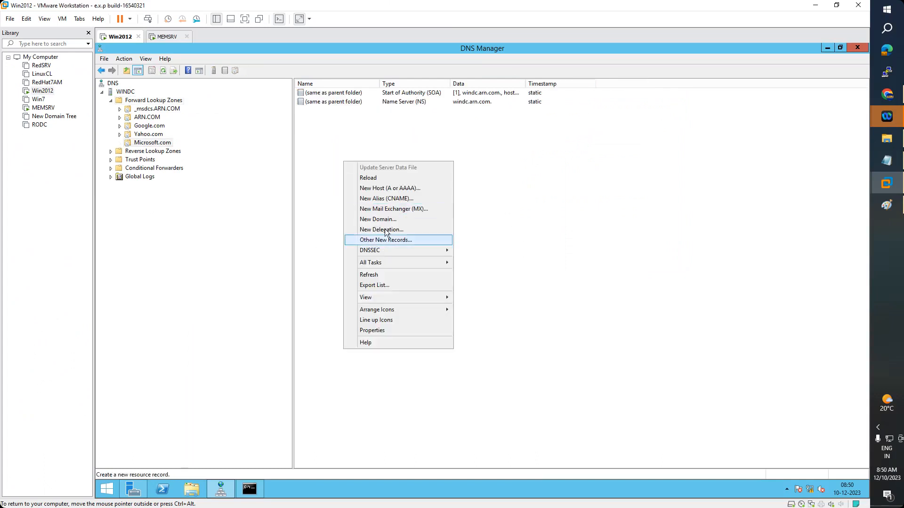
pyautogui.click(391, 188)
pyautogui.write('windc')
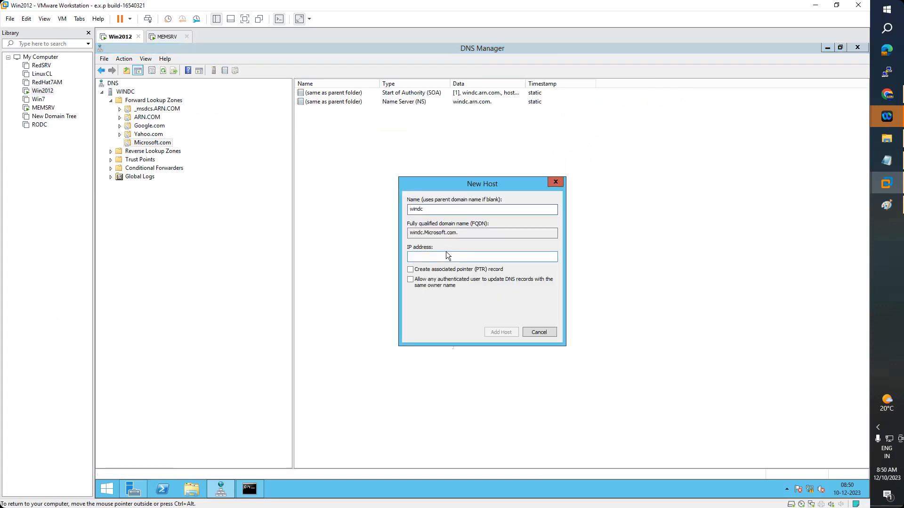
pyautogui.click(446, 256)
pyautogui.write('192.168.223.2')
pyautogui.click(498, 332)
pyautogui.click(552, 301)
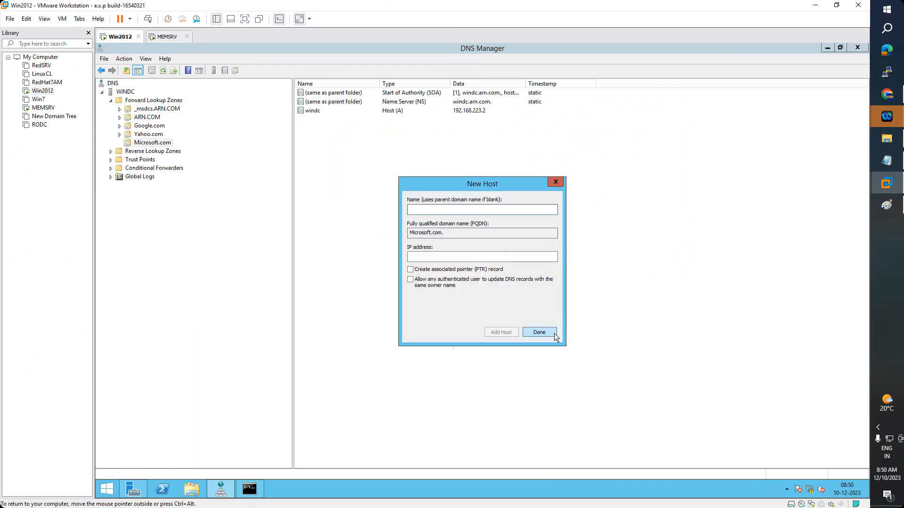
pyautogui.click(539, 332)
# Create a www alias (CNAME) in Microsoft.com targeting windc.Microsoft.com
pyautogui.rightClick(369, 159)
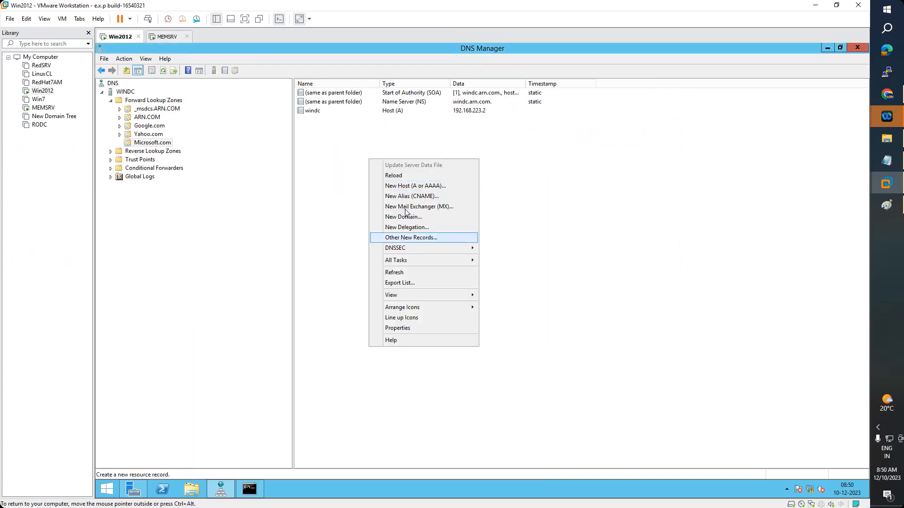
pyautogui.click(410, 196)
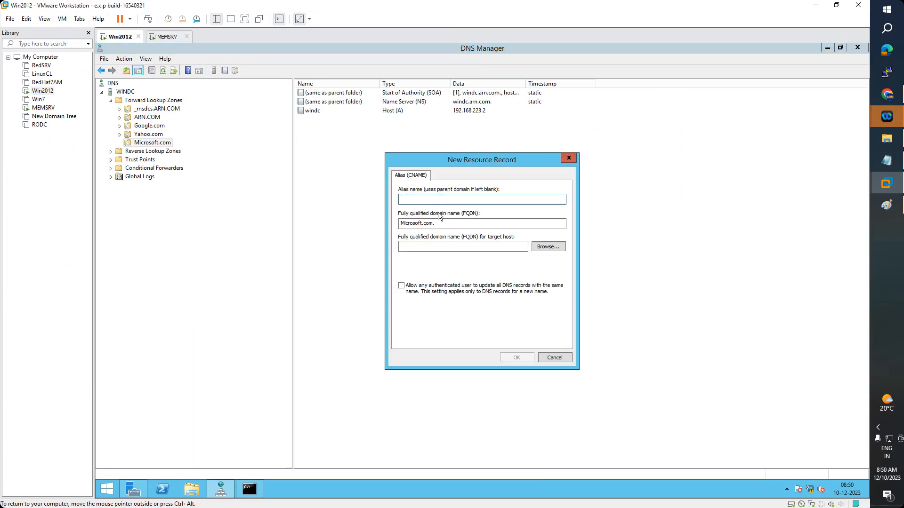
pyautogui.write('www')
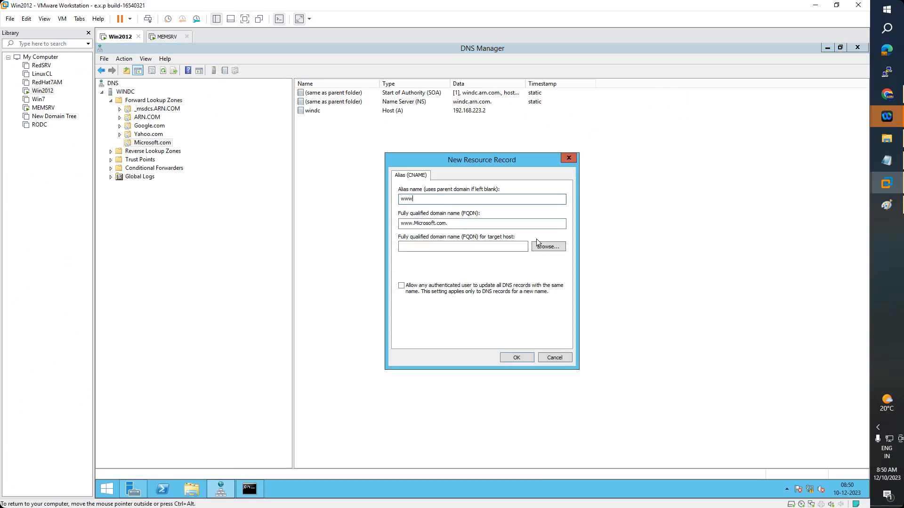
pyautogui.click(548, 247)
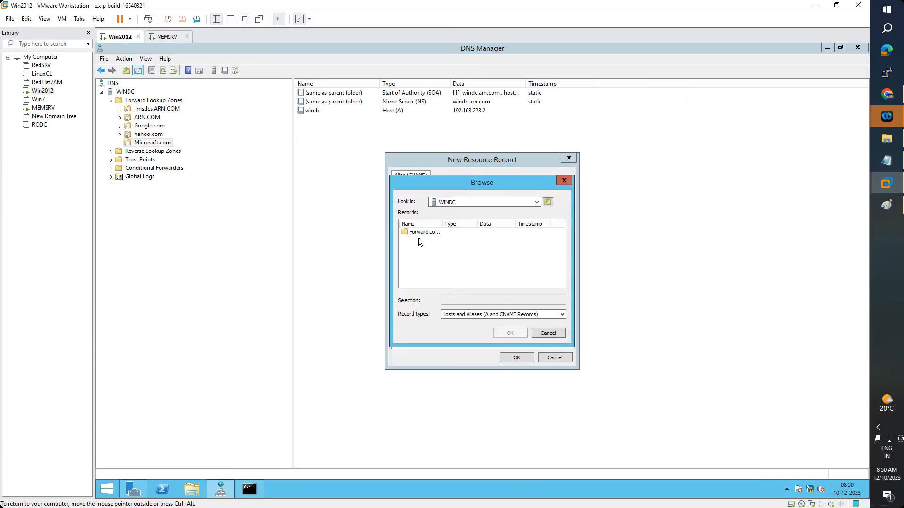
pyautogui.doubleClick(422, 230)
pyautogui.doubleClick(428, 265)
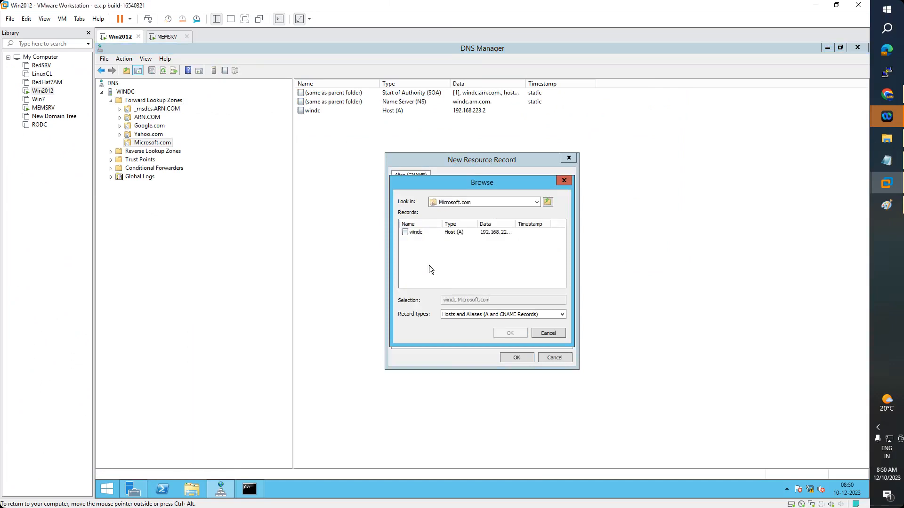
pyautogui.doubleClick(419, 231)
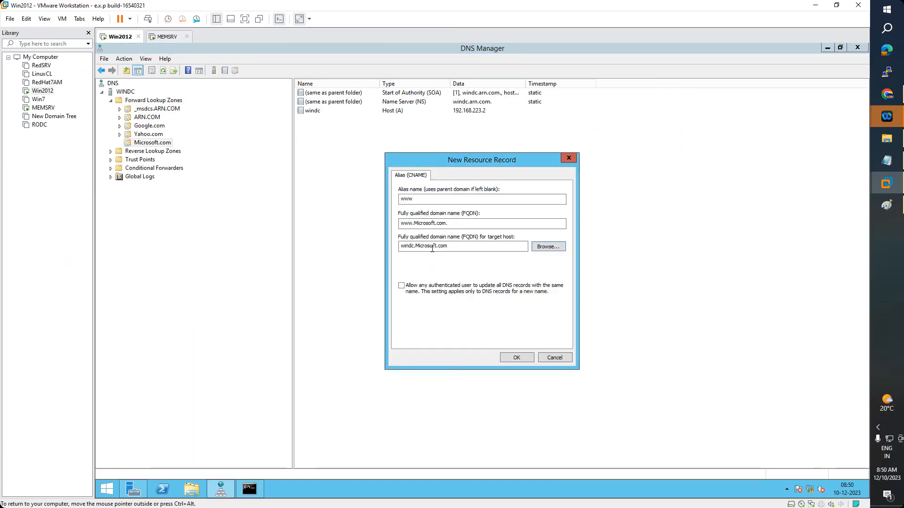
pyautogui.click(517, 358)
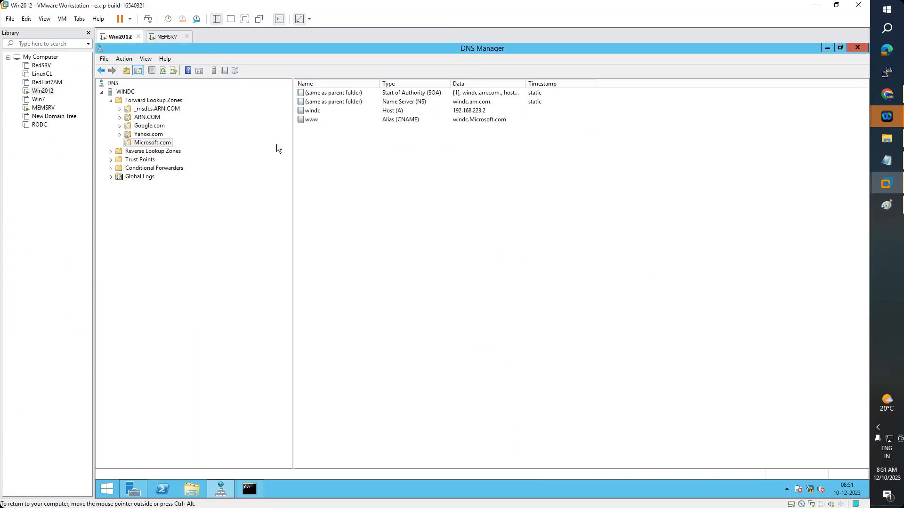
# Refresh Forward Lookup Zones to confirm Microsoft.com's www alias, then open Server Manager's Tools menu
pyautogui.click(143, 101)
pyautogui.click(152, 71)
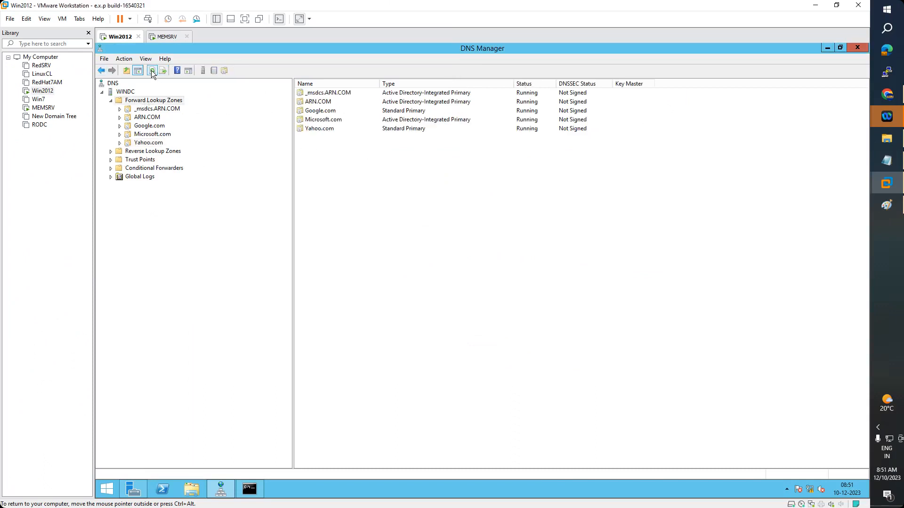
pyautogui.click(151, 70)
pyautogui.click(152, 135)
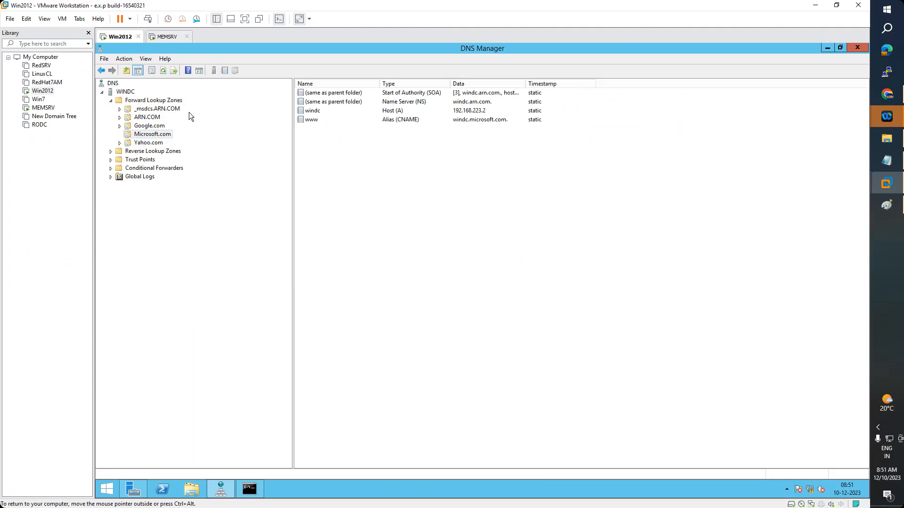
pyautogui.click(138, 490)
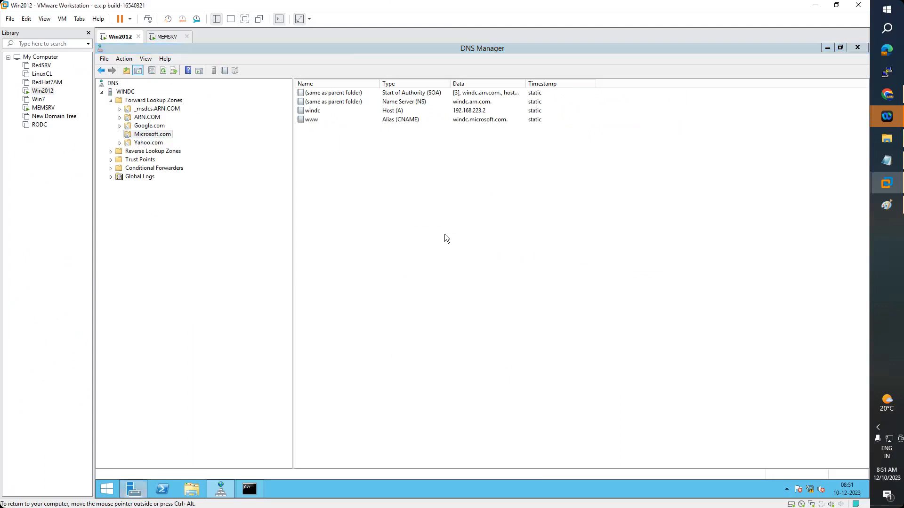
pyautogui.click(796, 71)
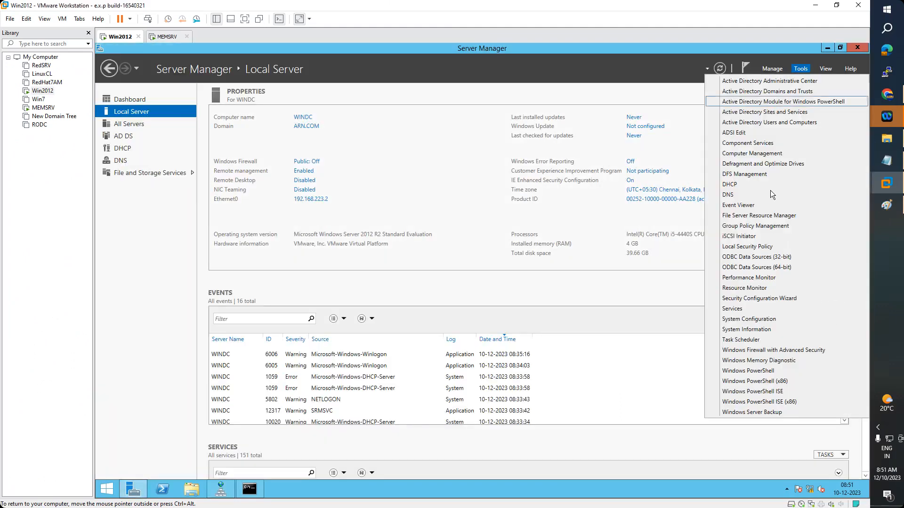
# Restart the DNS Server service in the Services console
pyautogui.click(732, 308)
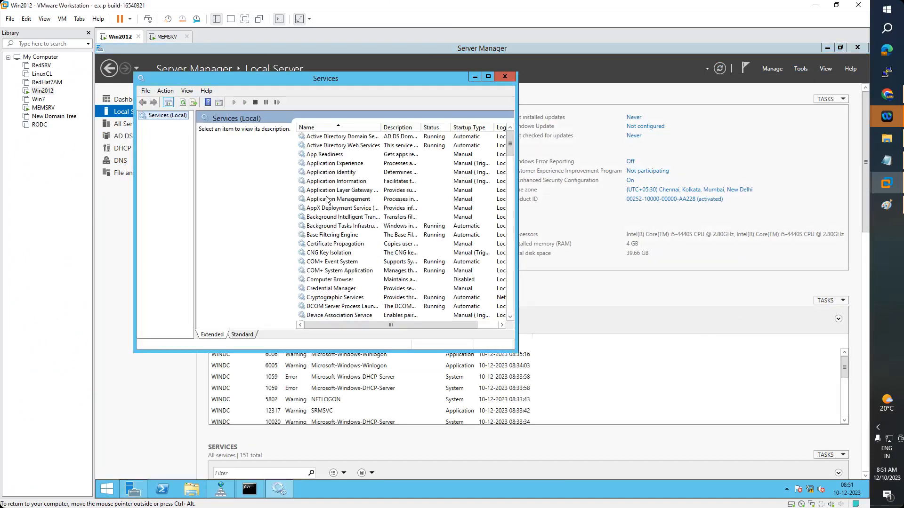
pyautogui.click(328, 199)
pyautogui.write('dns')
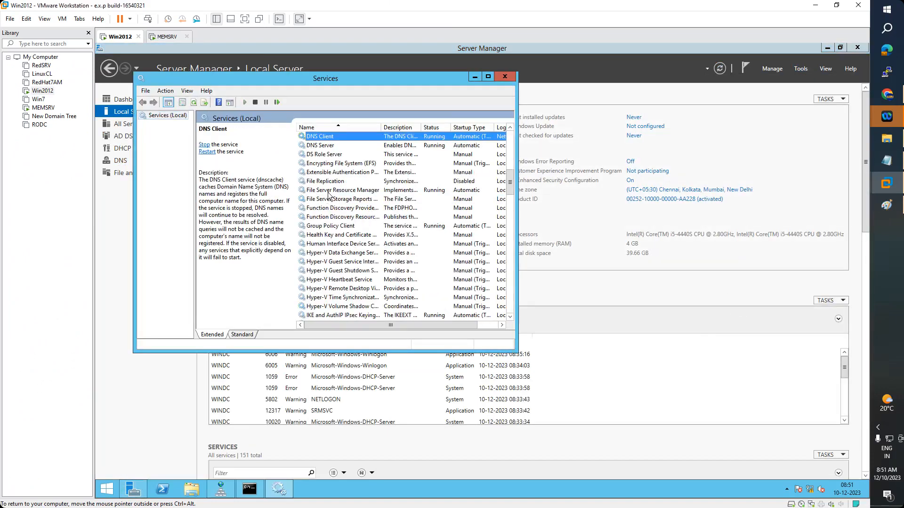
pyautogui.click(321, 146)
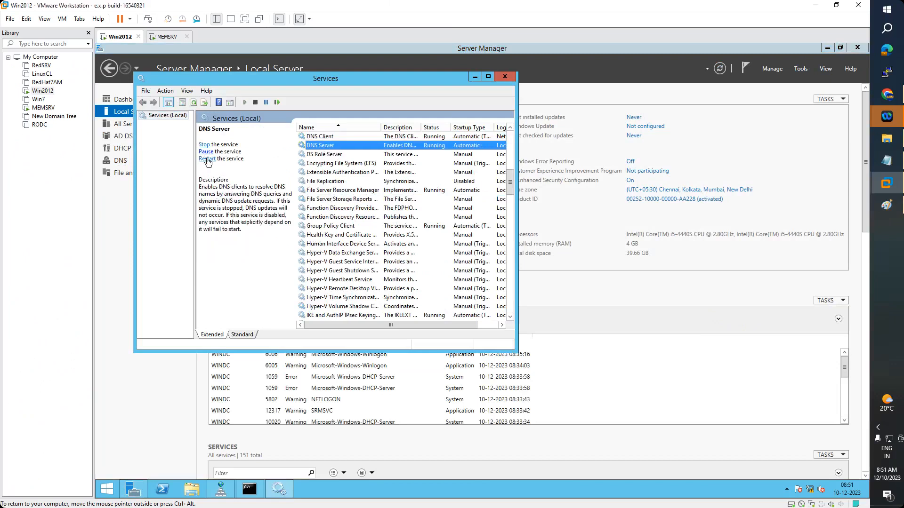
pyautogui.click(205, 145)
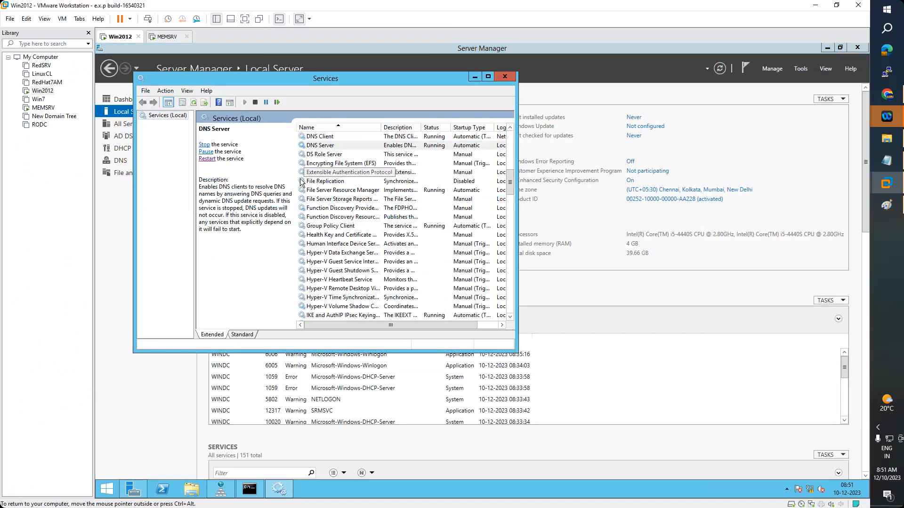
# Restart the Netlogon service and return to DNS Manager
pyautogui.click(347, 200)
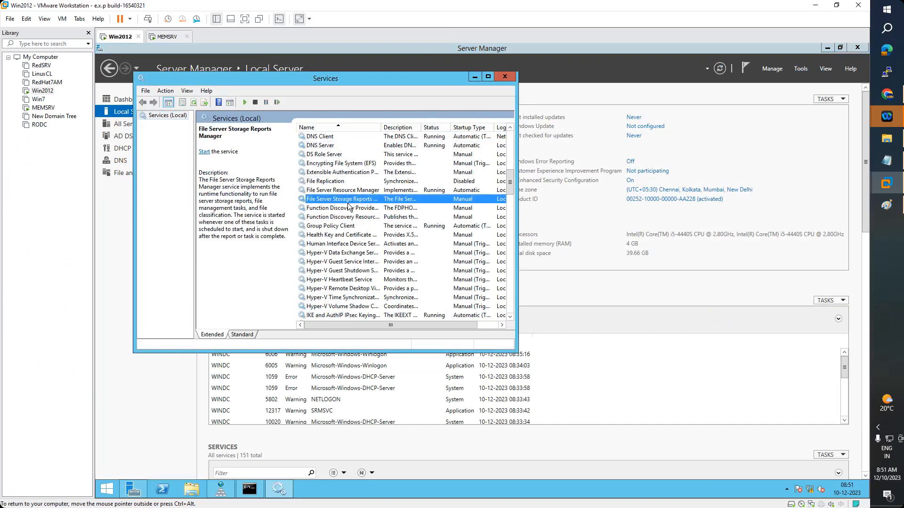
pyautogui.press('n')
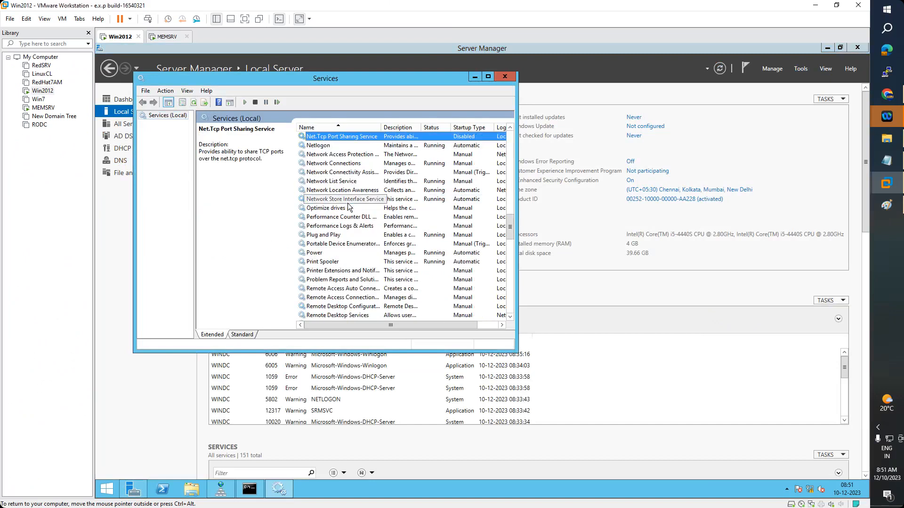
pyautogui.click(323, 147)
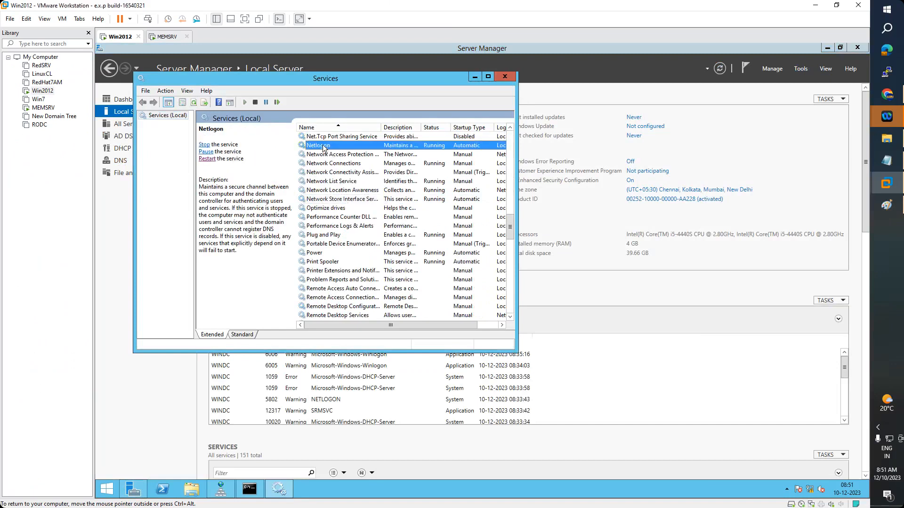
pyautogui.click(204, 145)
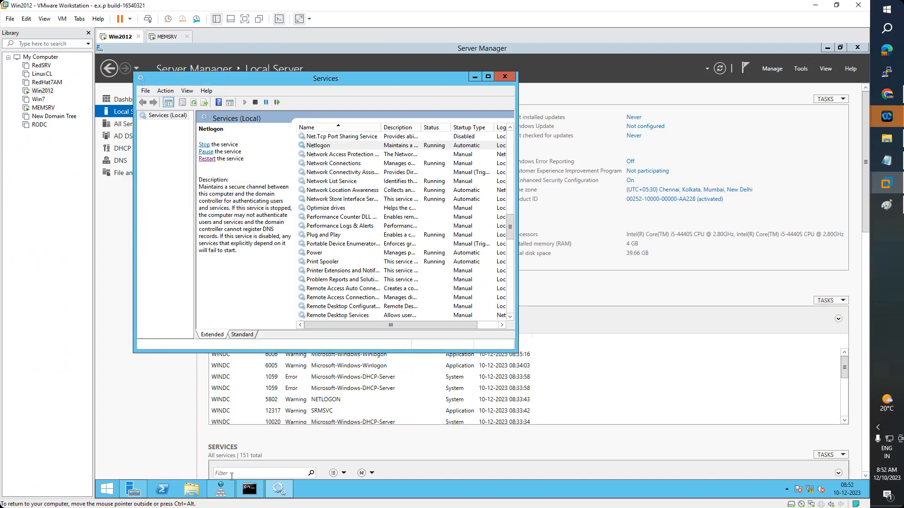
pyautogui.click(225, 491)
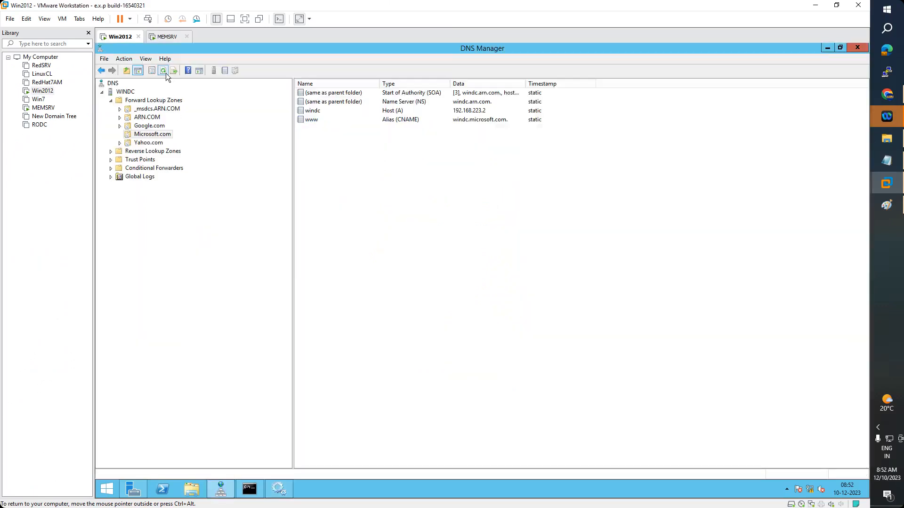
pyautogui.click(146, 143)
pyautogui.click(148, 136)
pyautogui.click(857, 48)
pyautogui.click(800, 69)
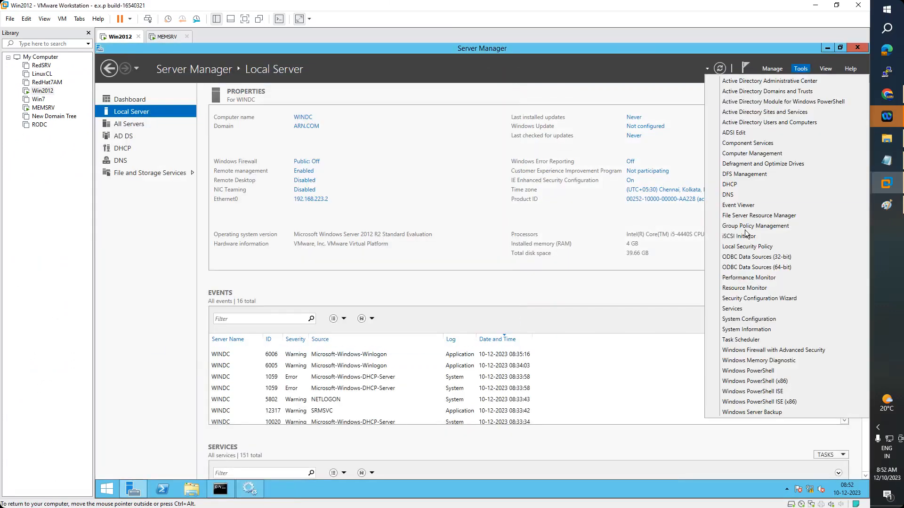
pyautogui.click(734, 195)
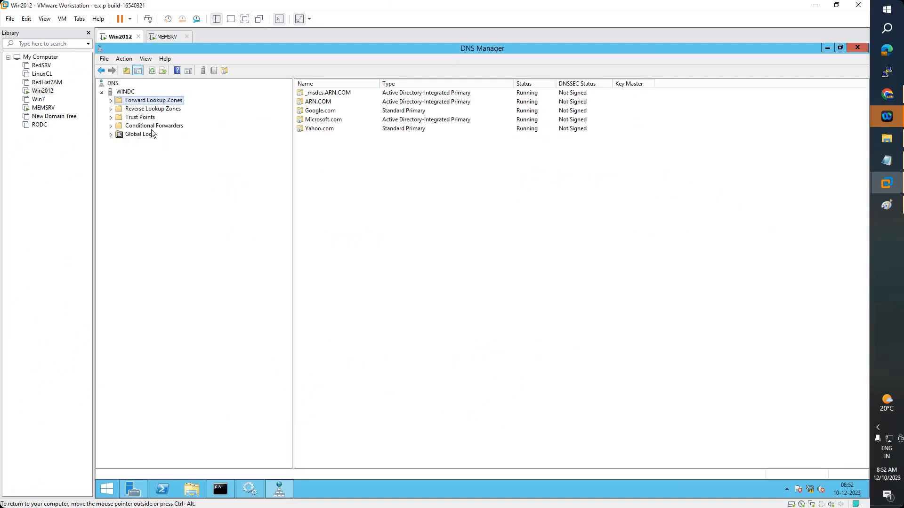
pyautogui.click(111, 100)
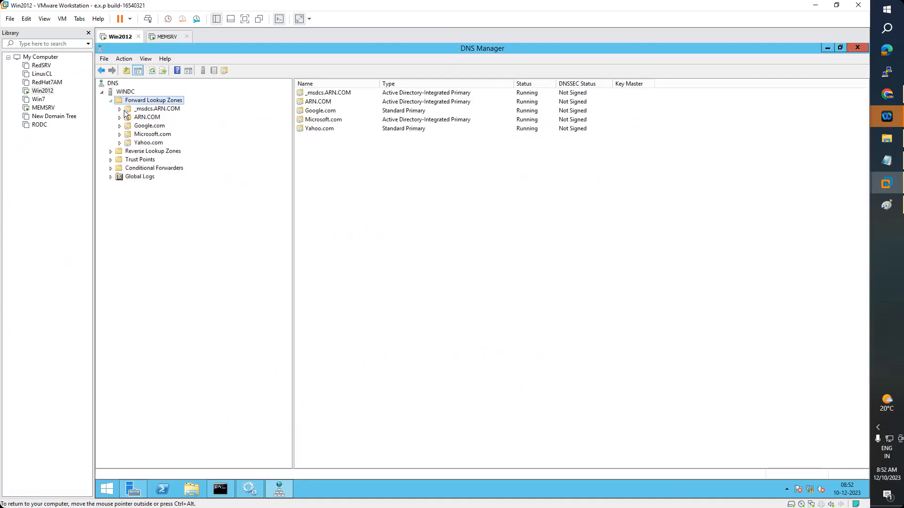
pyautogui.click(152, 134)
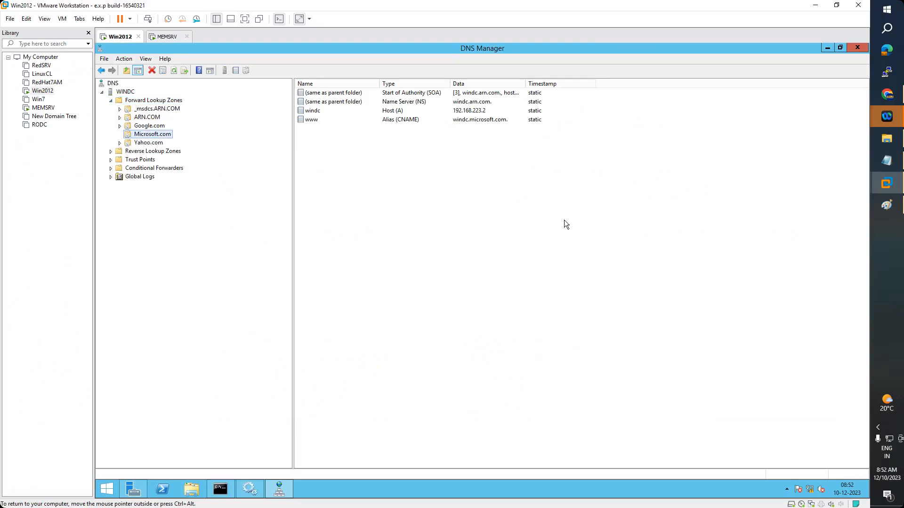
# Read through the Day22 DNS notes on SOA, NS, MX, SRV records and zone types, then minimize Notepad
pyautogui.click(894, 153)
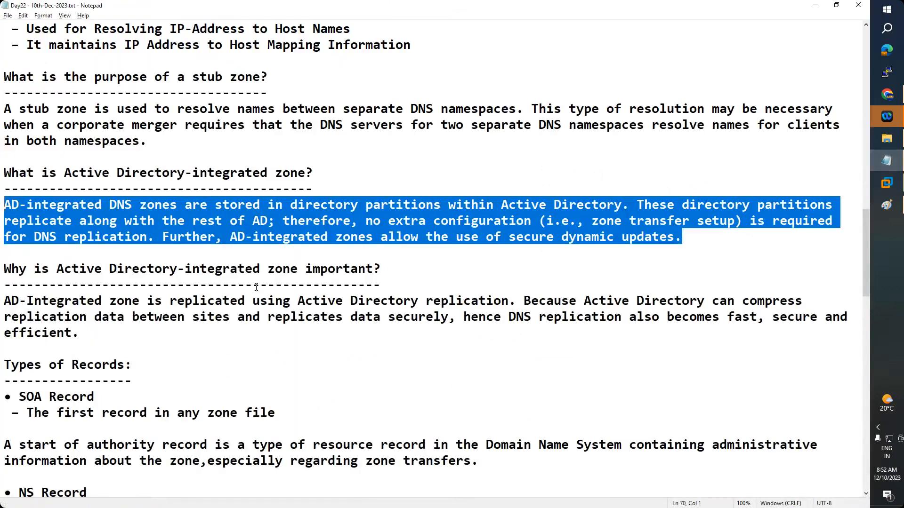
pyautogui.scroll(10, 266, 288)
pyautogui.scroll(8, 266, 288)
pyautogui.moveTo(207, 126); pyautogui.dragTo(34, 127)
pyautogui.scroll(-6, 247, 293)
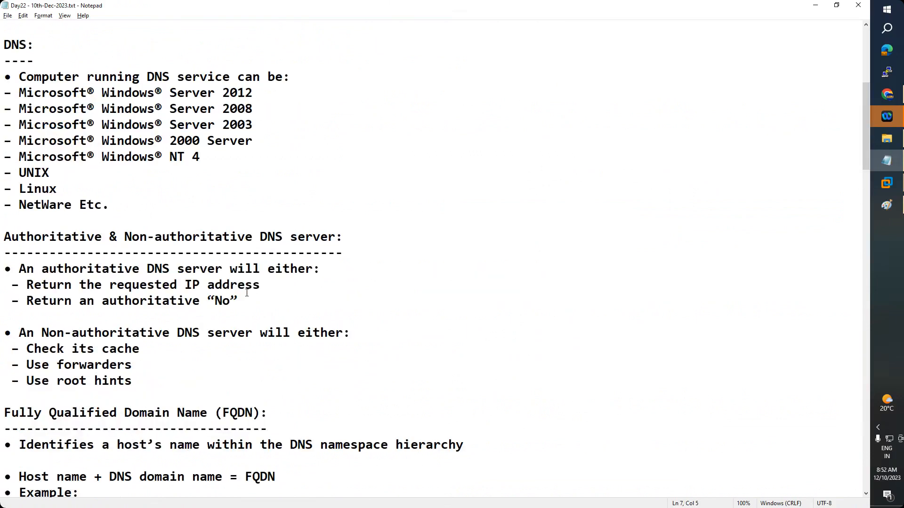
pyautogui.scroll(-14, 246, 293)
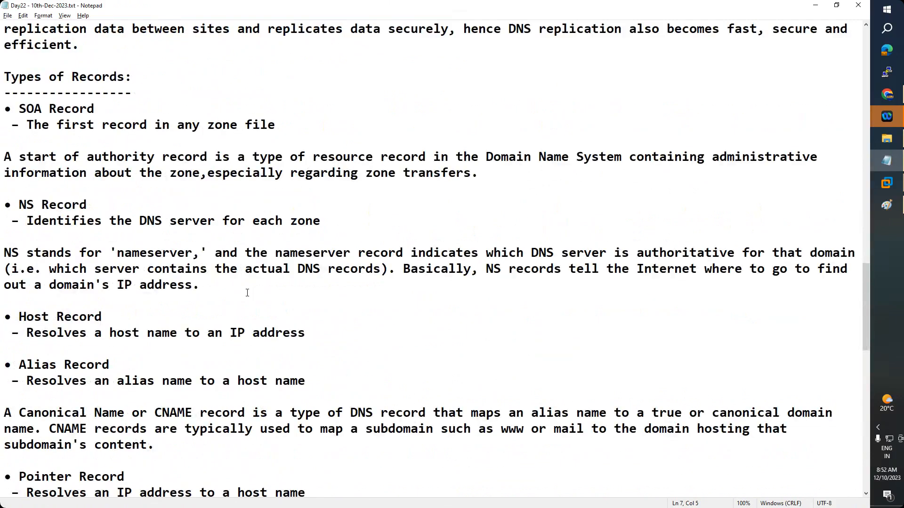
pyautogui.scroll(-10, 247, 293)
pyautogui.scroll(-5, 247, 292)
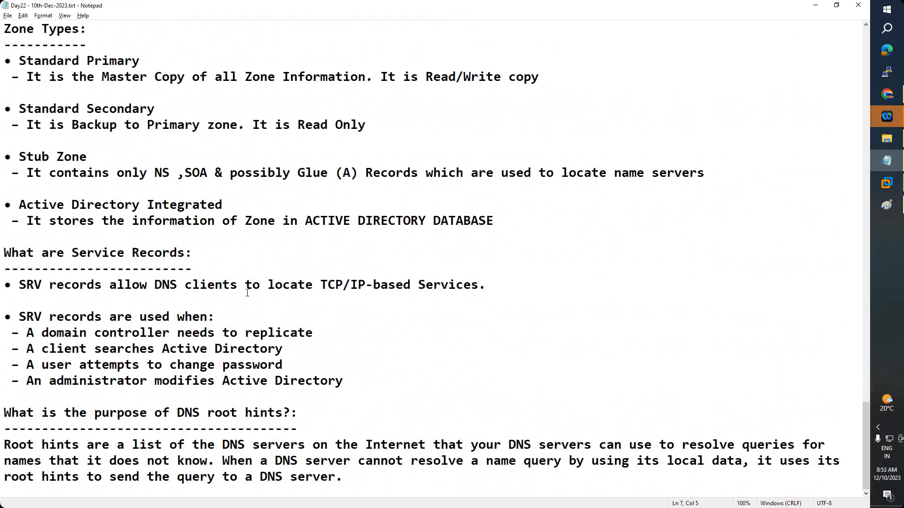
pyautogui.scroll(4, 247, 293)
pyautogui.scroll(4, 247, 293)
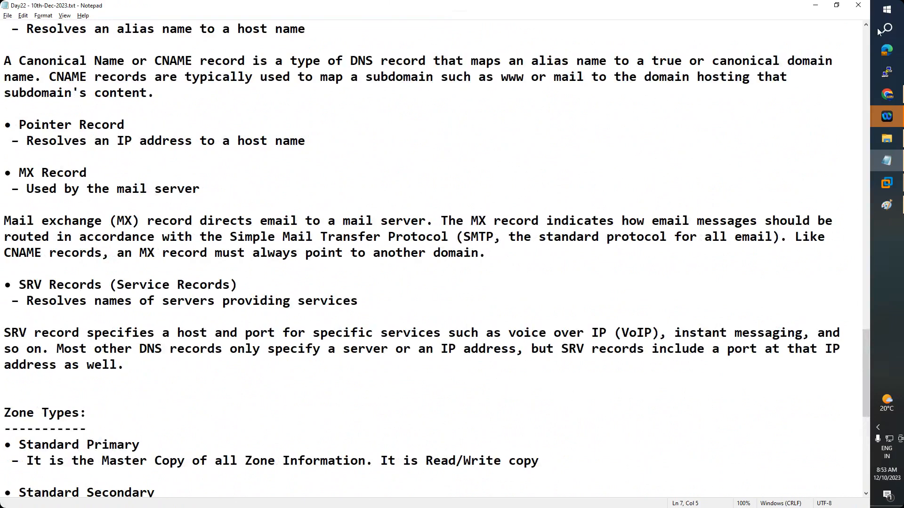
pyautogui.click(815, 6)
# Back in the Win2012 DNS Manager, refresh the zones and select _msdcs.ARN.COM
pyautogui.click(816, 6)
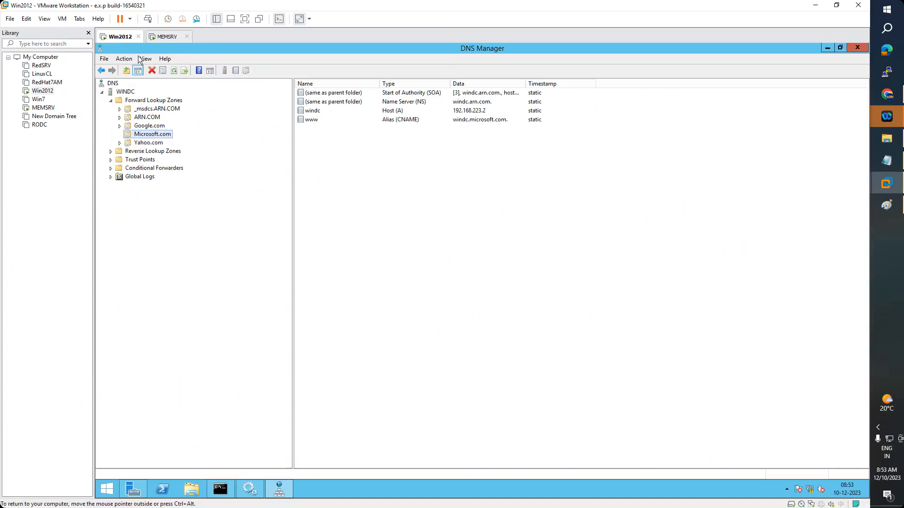
pyautogui.click(174, 70)
pyautogui.click(151, 109)
# Start a new forward lookup zone as a primary zone not stored in Active Directory
pyautogui.click(150, 101)
pyautogui.rightClick(151, 100)
pyautogui.click(170, 111)
pyautogui.moveTo(261, 55); pyautogui.dragTo(600, 104)
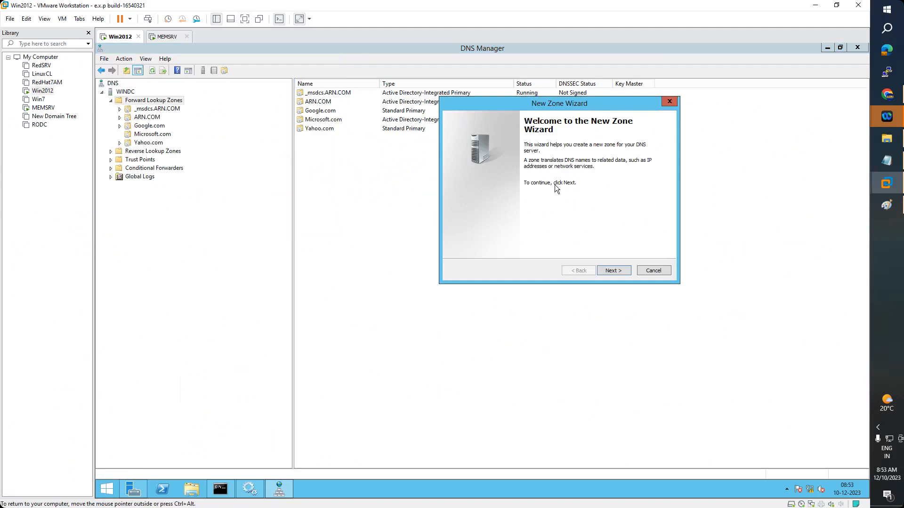
pyautogui.click(618, 272)
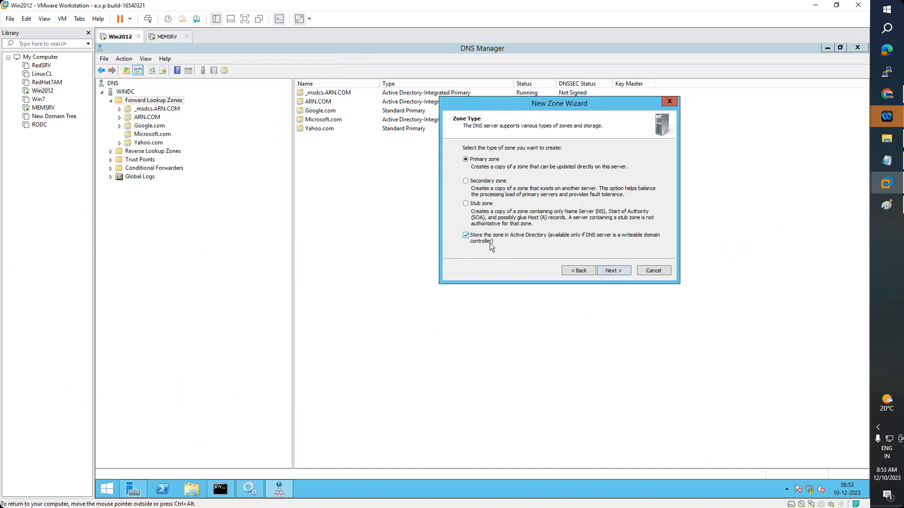
pyautogui.click(469, 236)
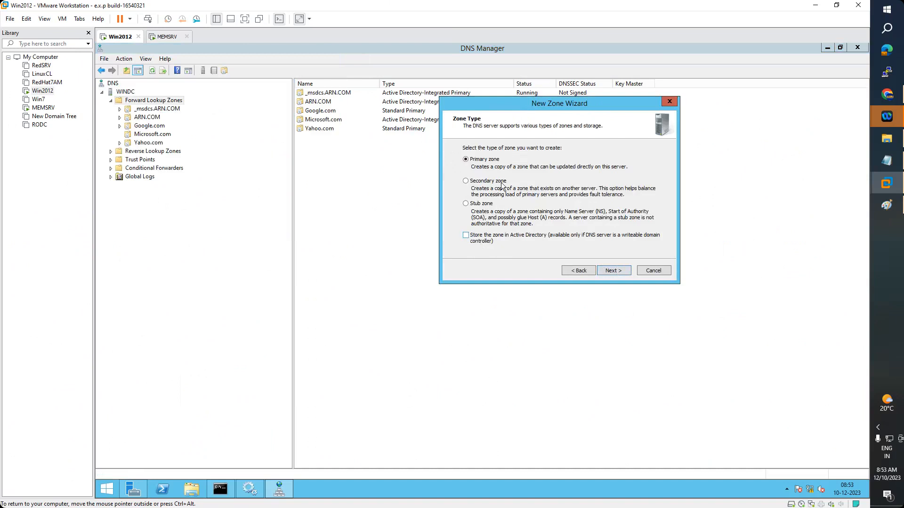
pyautogui.click(619, 274)
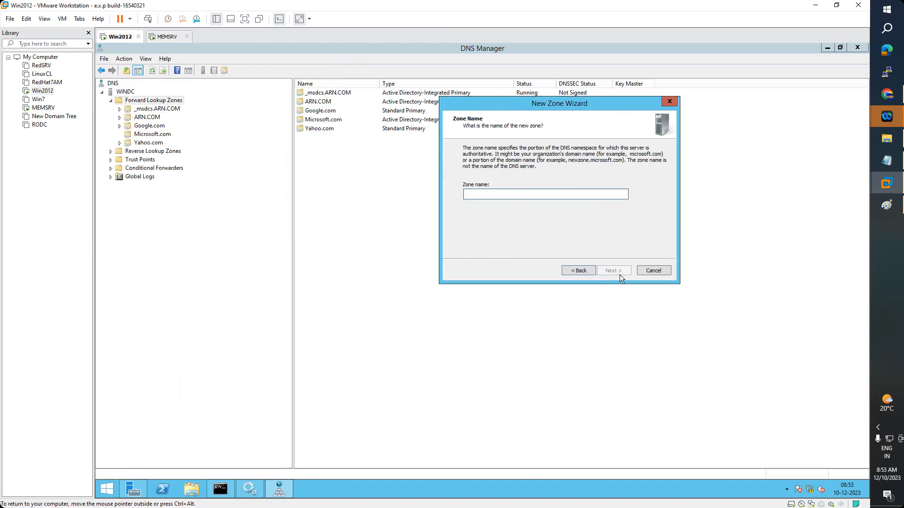
# Name the zone MSN.COM, keep file MSN.COM.dns and default dynamic updates, and finish
pyautogui.write('MCITP.COM')
pyautogui.press('BackSpace')
pyautogui.press('BackSpace')
pyautogui.press('BackSpace')
pyautogui.press('BackSpace')
pyautogui.press('BackSpace')
pyautogui.press('BackSpace')
pyautogui.press('BackSpace')
pyautogui.press('BackSpace')
pyautogui.press('BackSpace')
pyautogui.write('MS.COMN')
pyautogui.click(623, 270)
pyautogui.click(622, 270)
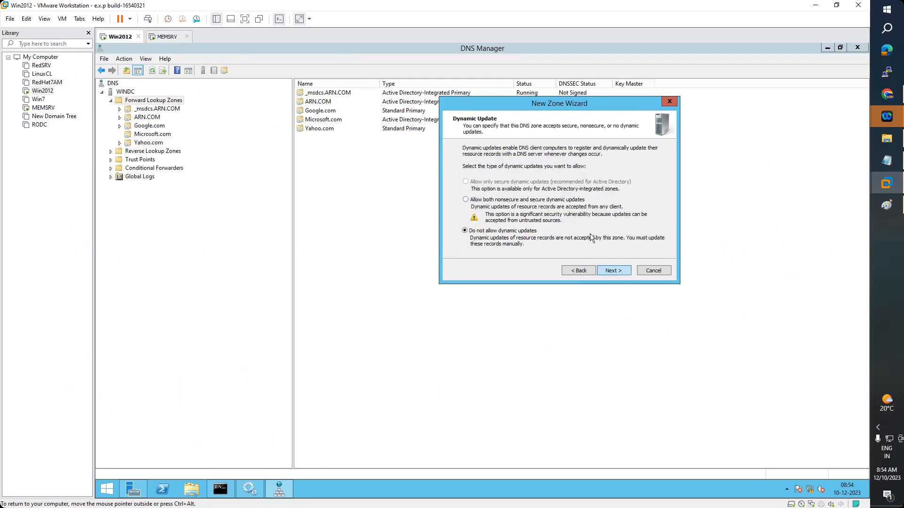
pyautogui.click(614, 268)
pyautogui.click(617, 271)
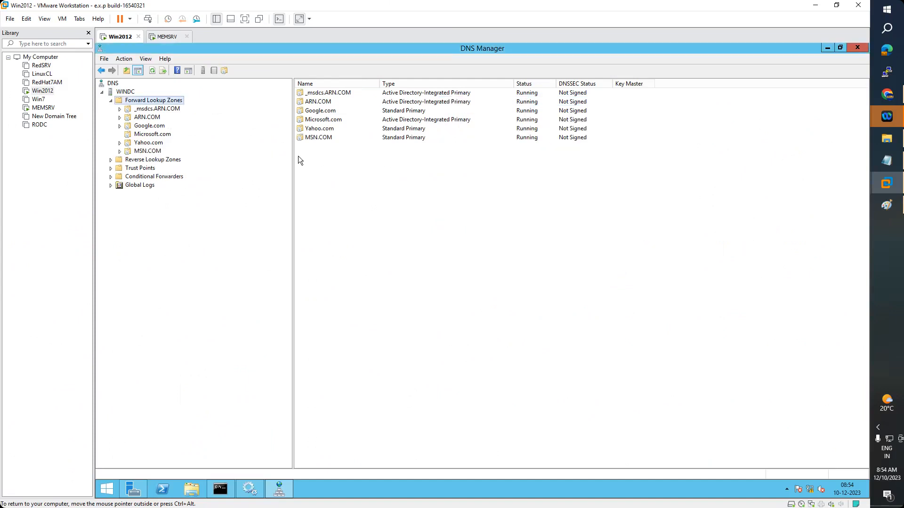
# Add a windc Host (A) record at 192.168.223.2 to the MSN.COM zone
pyautogui.doubleClick(324, 137)
pyautogui.rightClick(324, 137)
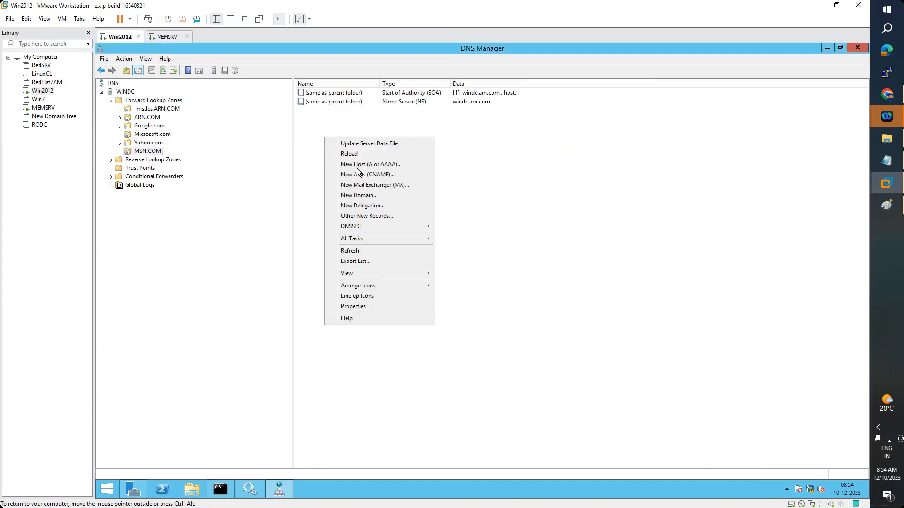
pyautogui.click(382, 165)
pyautogui.write('192.168.2')
pyautogui.hotkey('ctrl', 'a')
pyautogui.write('windc')
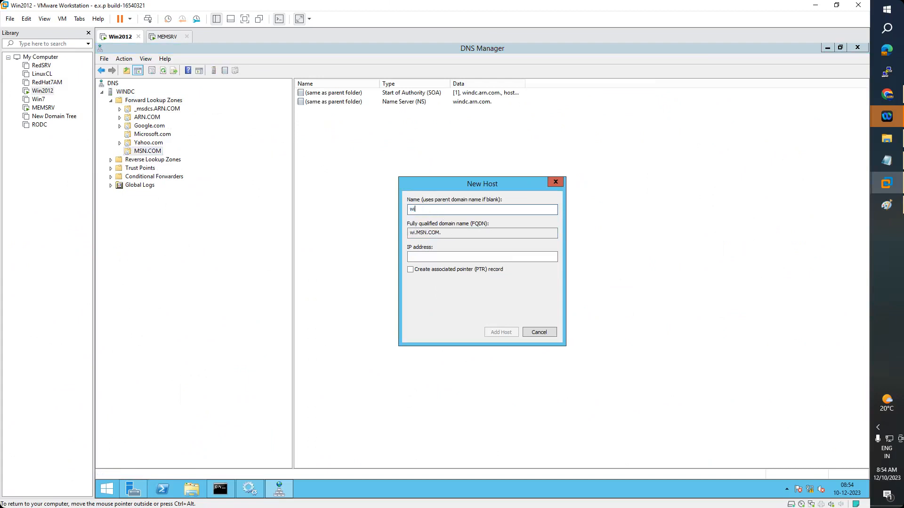
pyautogui.press('Tab')
pyautogui.press('Tab')
pyautogui.press('Tab')
pyautogui.hotkey('shift', 'Tab')
pyautogui.write('192.')
pyautogui.write('1687')
pyautogui.write('.223.2')
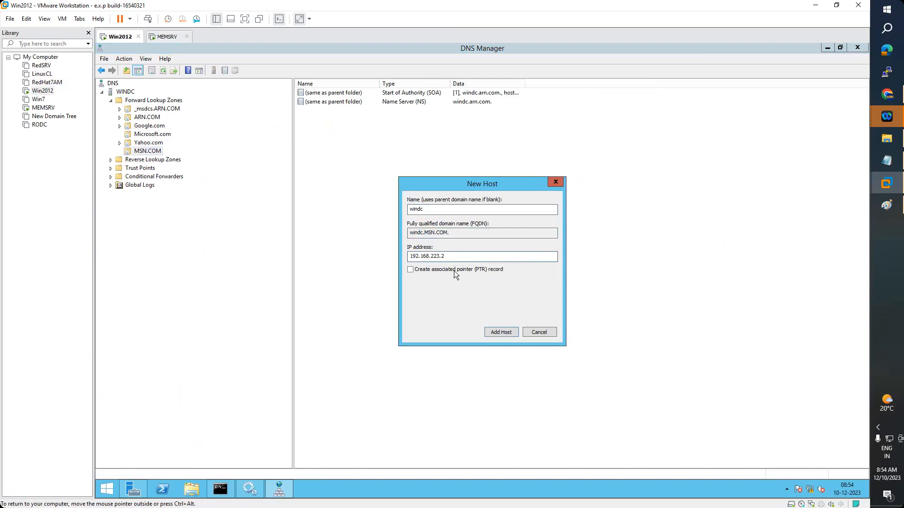
pyautogui.click(499, 332)
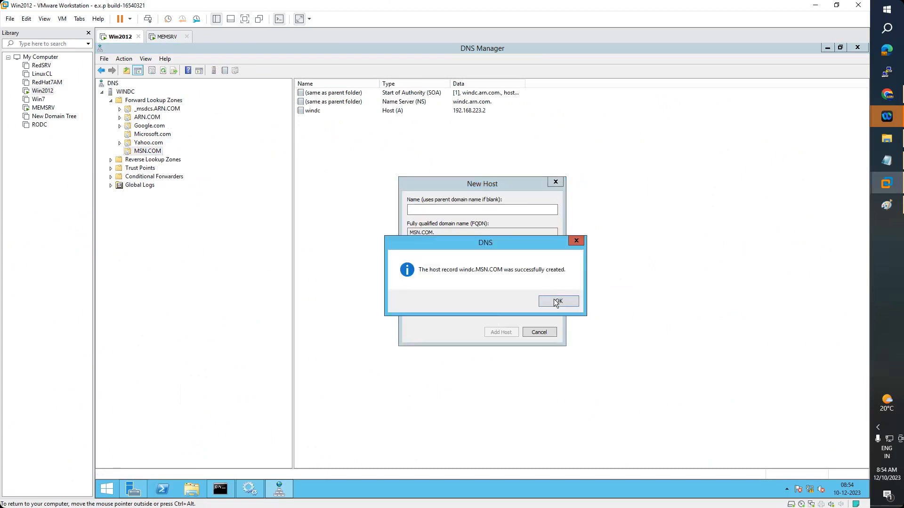
pyautogui.click(555, 296)
pyautogui.click(555, 182)
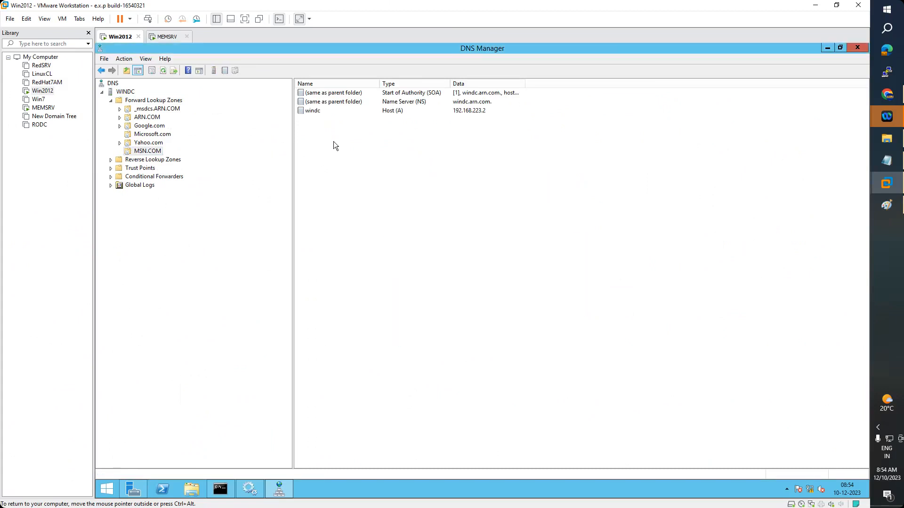
# Add a www alias (CNAME) in MSN.COM targeting windc.MSN.COM
pyautogui.rightClick(334, 141)
pyautogui.click(382, 179)
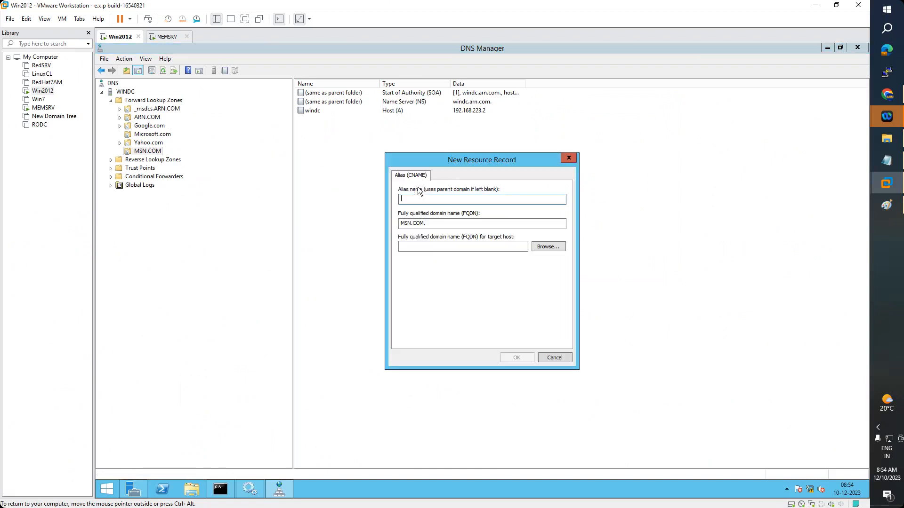
pyautogui.write('www')
pyautogui.click(423, 245)
pyautogui.click(552, 246)
pyautogui.doubleClick(426, 231)
pyautogui.doubleClick(427, 232)
pyautogui.doubleClick(424, 265)
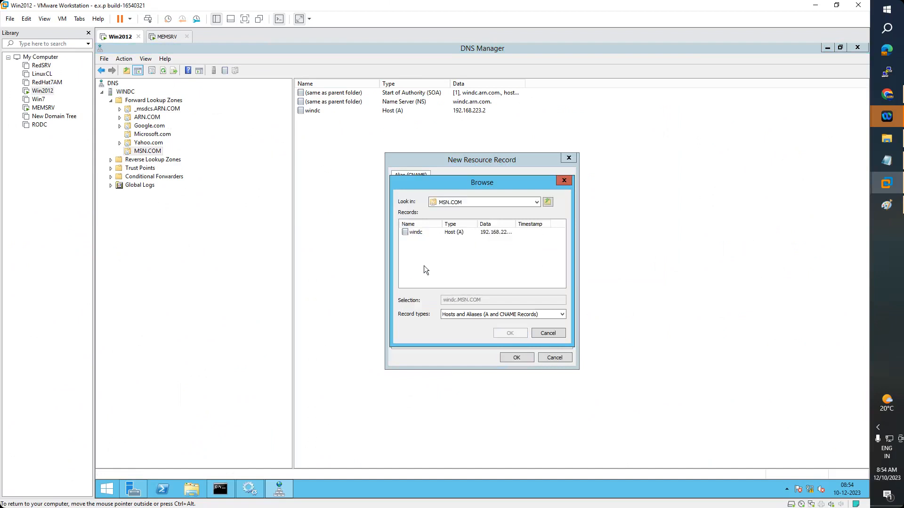
pyautogui.doubleClick(416, 233)
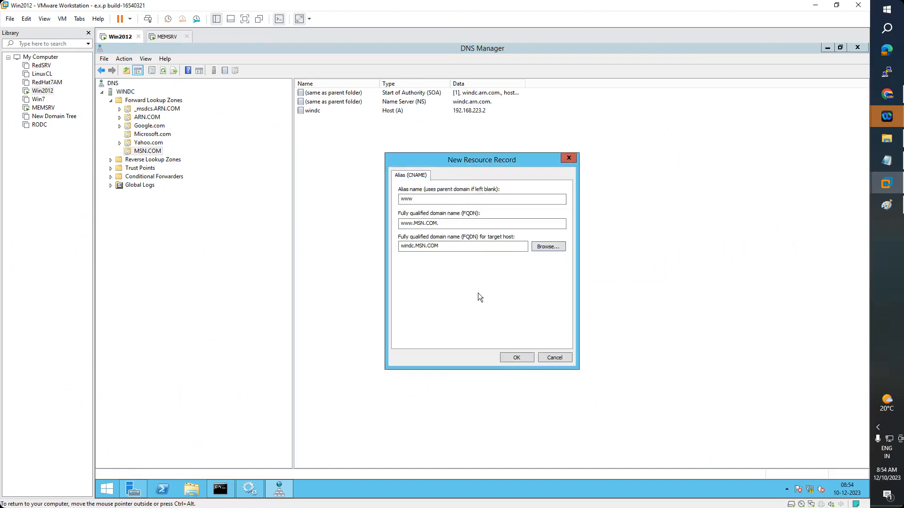
pyautogui.click(516, 356)
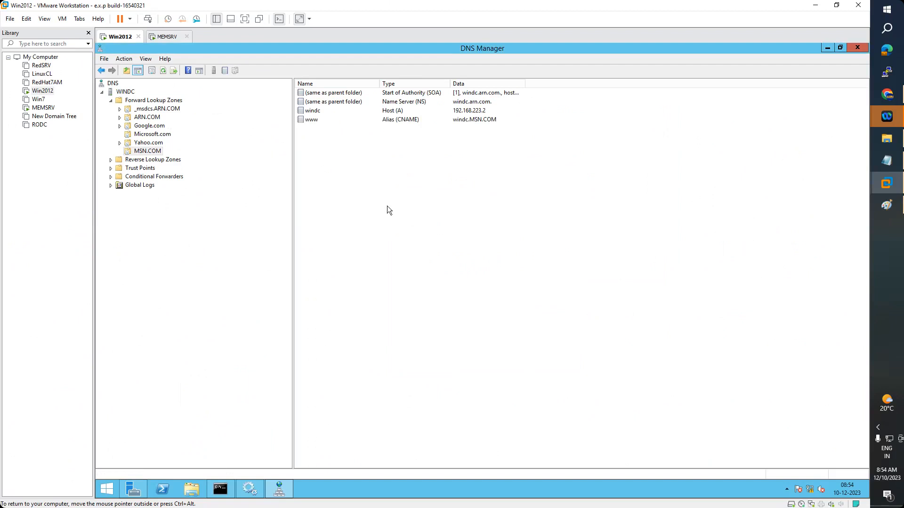
pyautogui.moveTo(233, 487)
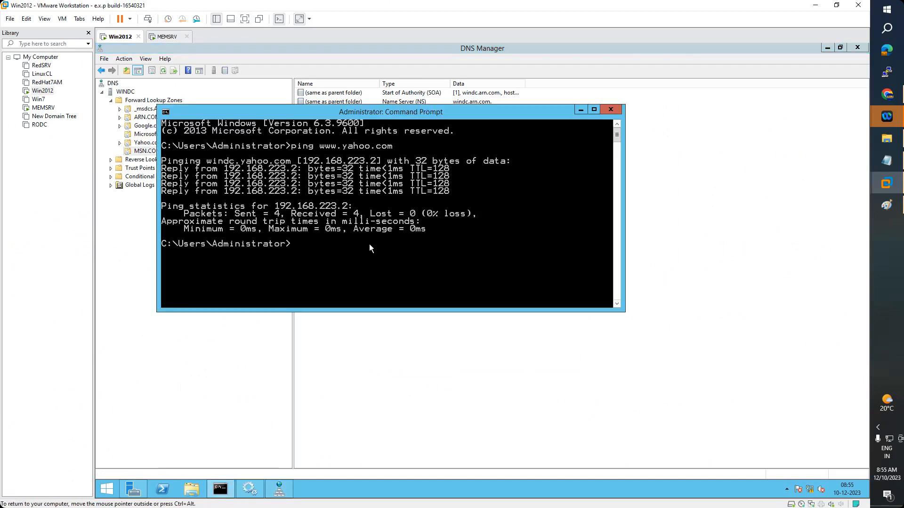
pyautogui.write('ping www.msn.com')
pyautogui.press('Return')
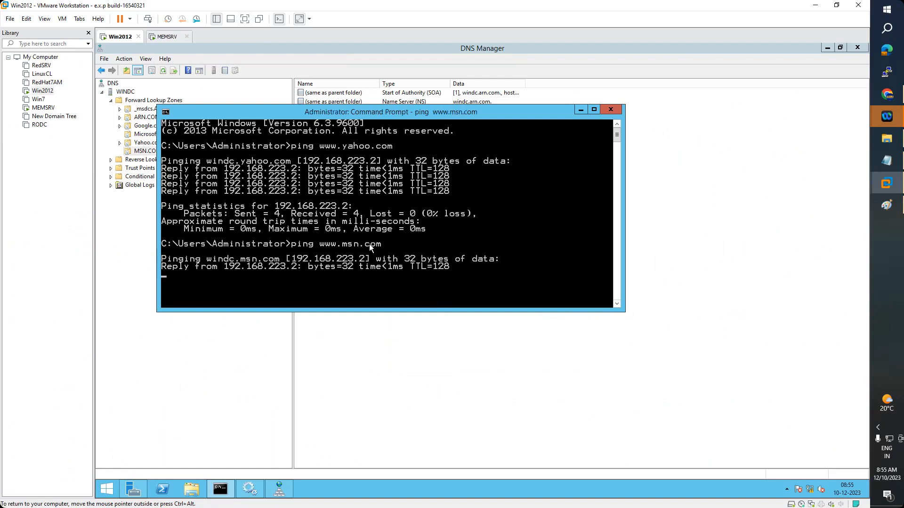
pyautogui.click(581, 109)
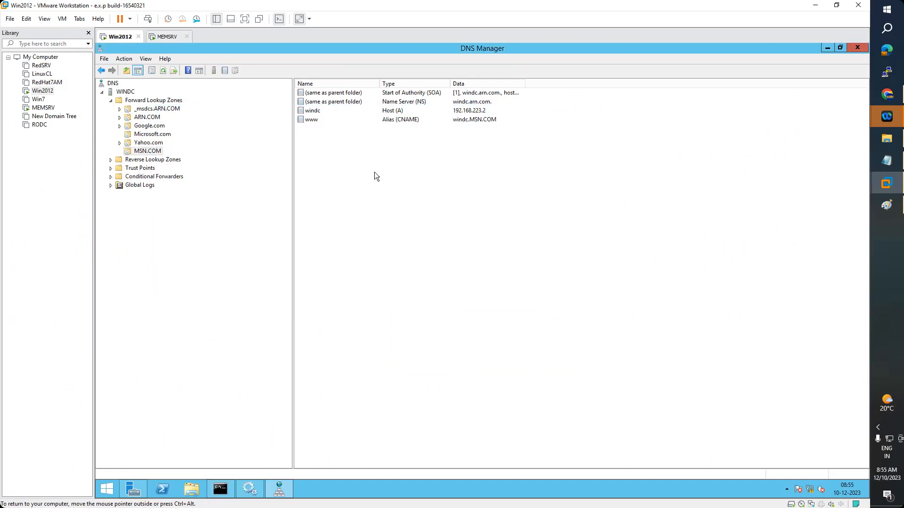
# Switch to the MEMSRV VM and refresh its DNS Manager zone list
pyautogui.click(165, 37)
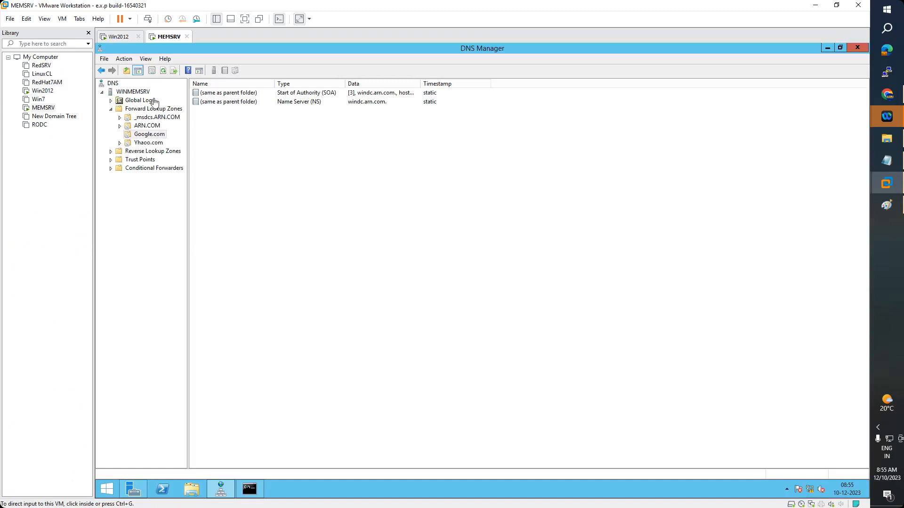
pyautogui.click(164, 71)
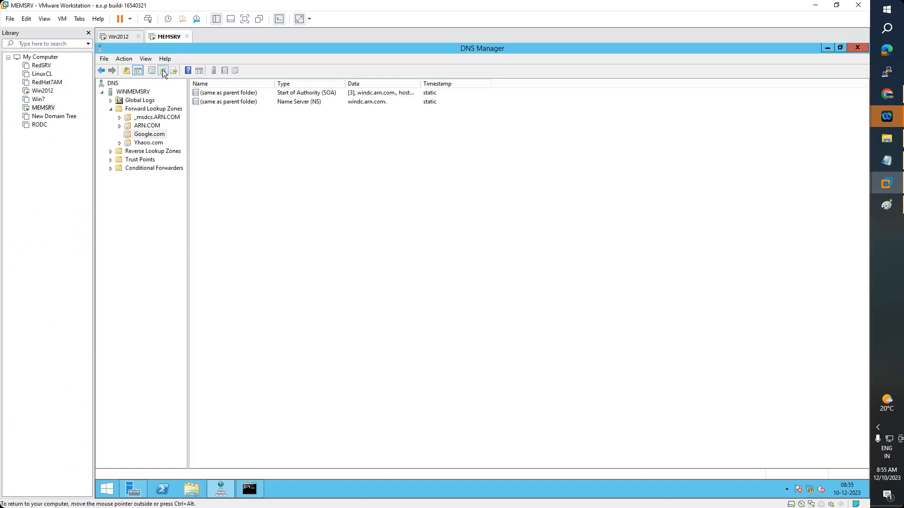
pyautogui.click(156, 118)
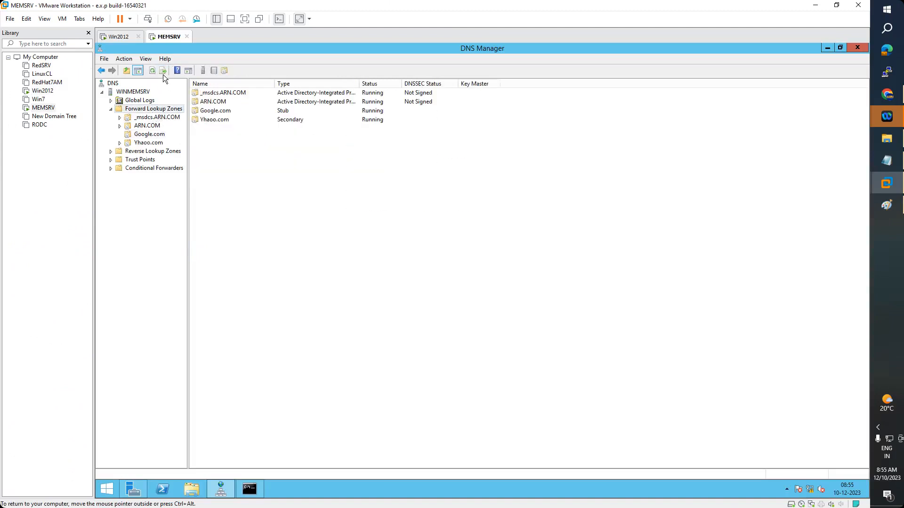
pyautogui.click(151, 71)
pyautogui.click(251, 489)
pyautogui.press('Up')
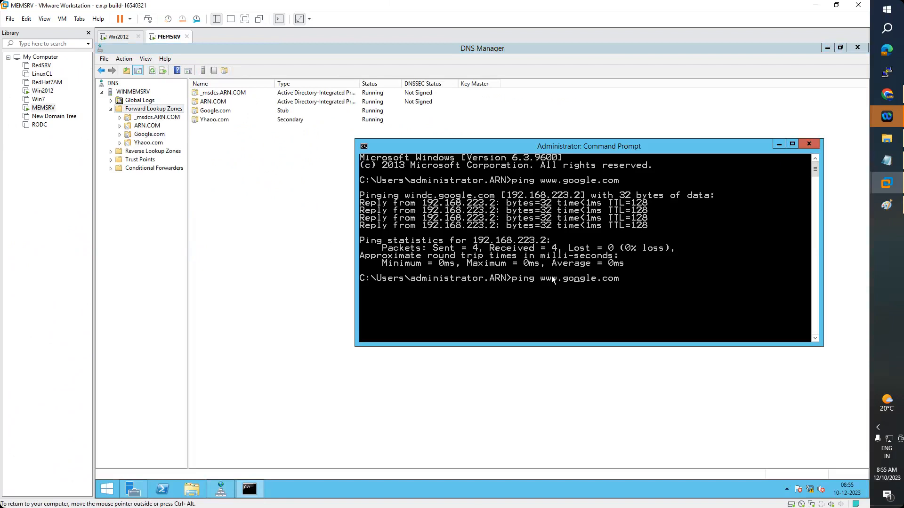
pyautogui.write('\\\\')
pyautogui.press('Delete')
pyautogui.press('Delete')
pyautogui.press('Delete')
pyautogui.press('Delete')
pyautogui.press('Delete')
pyautogui.press('BackSpace')
pyautogui.press('BackSpace')
pyautogui.press('Delete')
pyautogui.write('msn')
pyautogui.press('Return')
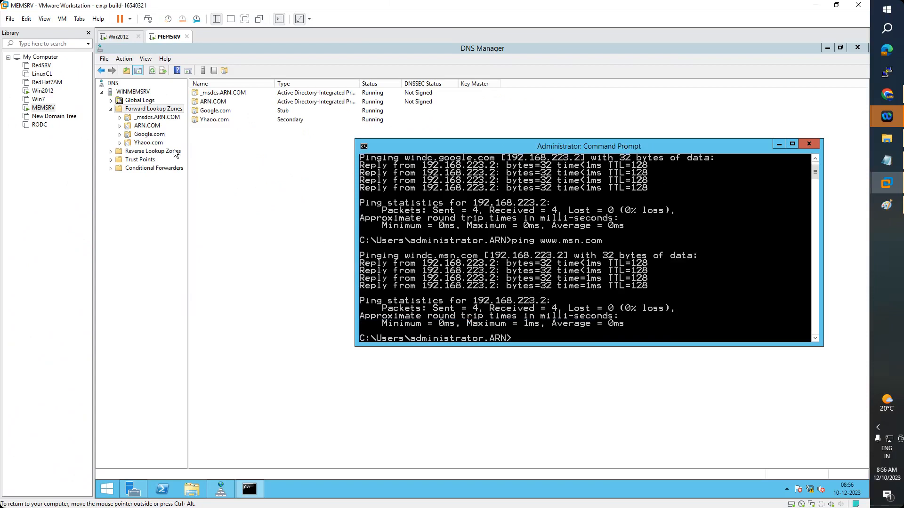
# Check the Yhaoo.com zone's load failure, then view the empty Conditional Forwarders list
pyautogui.click(148, 148)
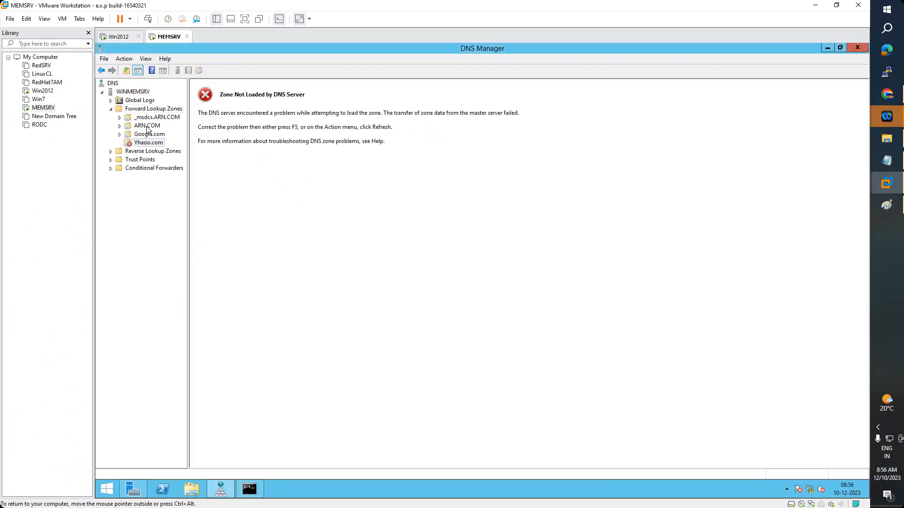
pyautogui.click(153, 110)
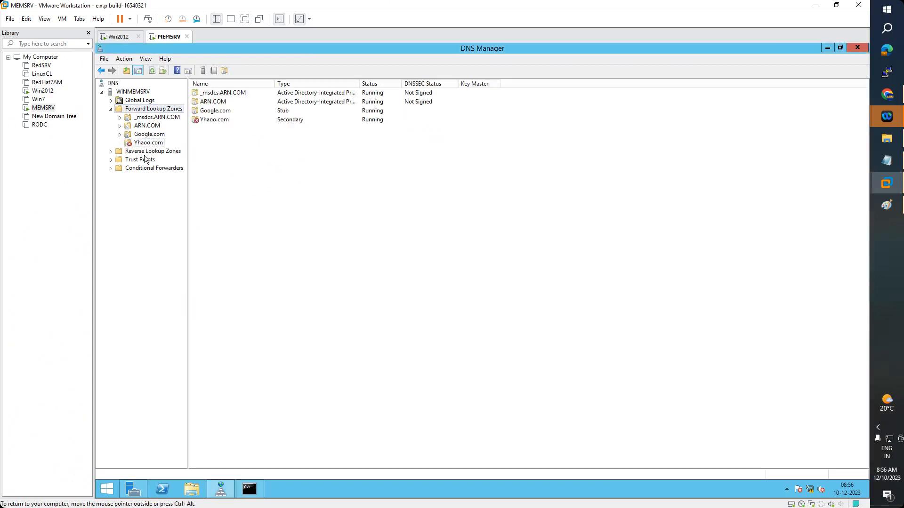
pyautogui.click(149, 144)
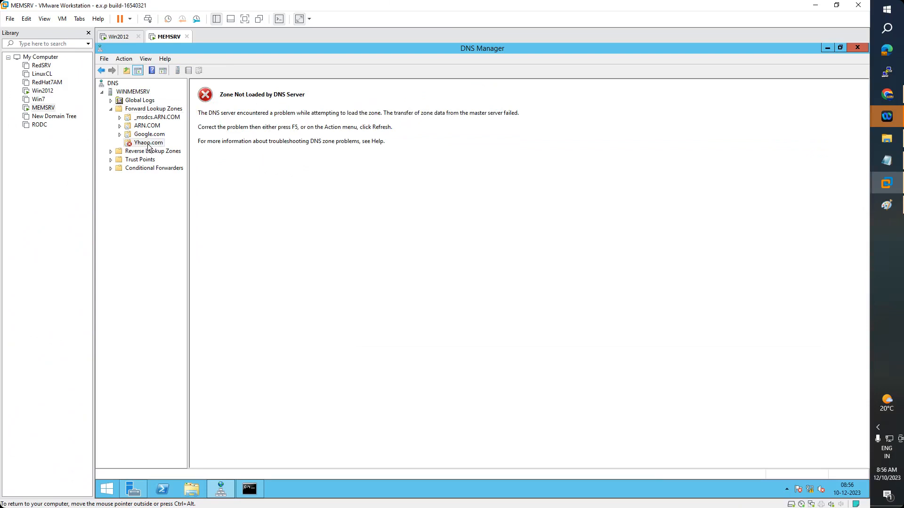
pyautogui.click(142, 111)
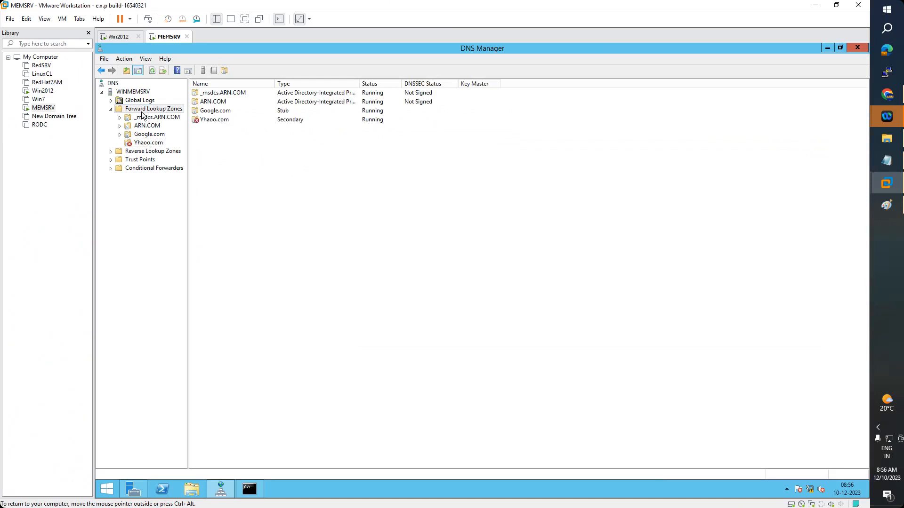
pyautogui.click(143, 171)
# Start a new conditional forwarder and enter windc.msn.com and 192.168.223.2 as master servers
pyautogui.rightClick(143, 172)
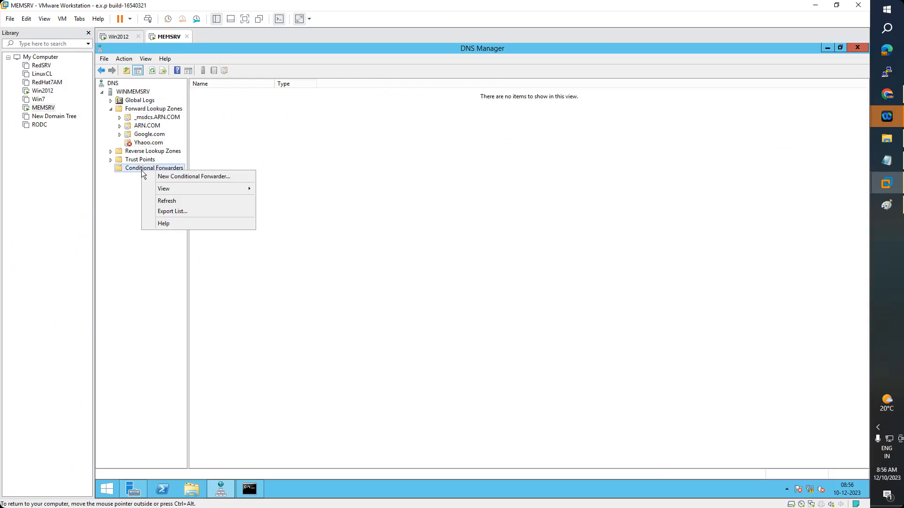
pyautogui.click(174, 178)
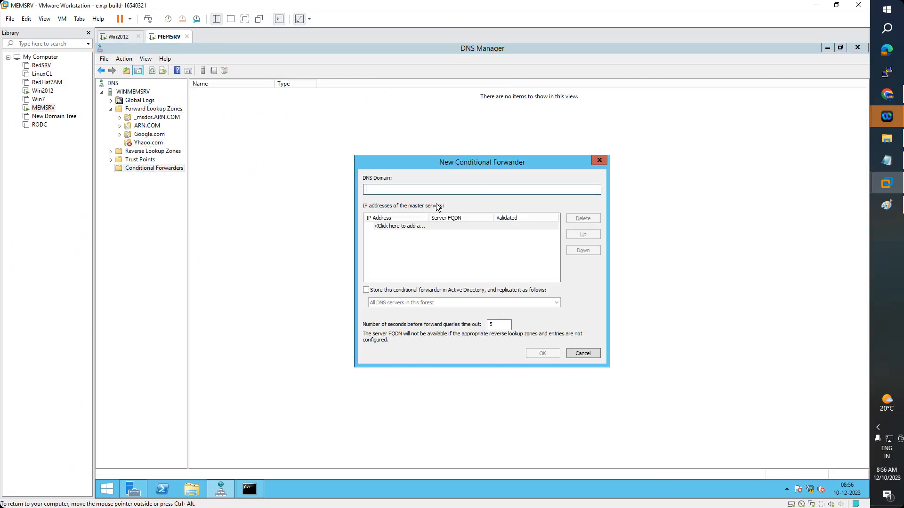
pyautogui.click(402, 230)
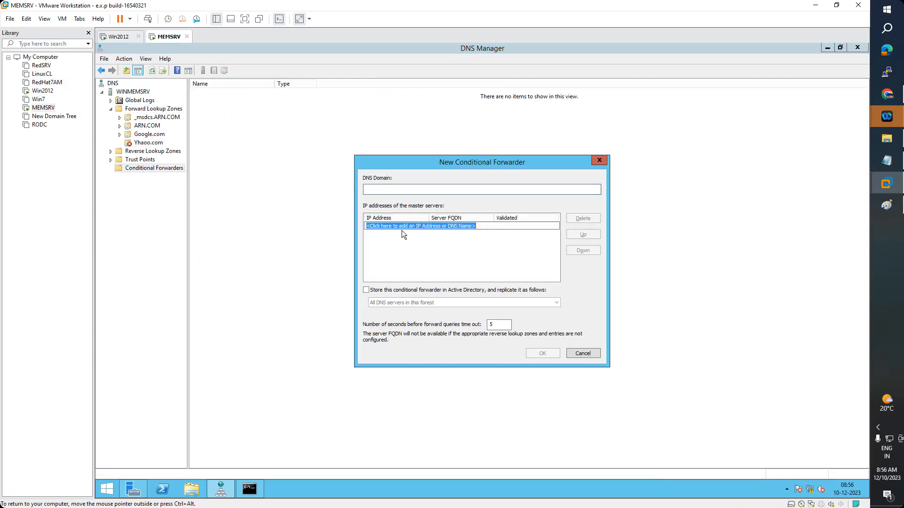
pyautogui.write('windc.ms')
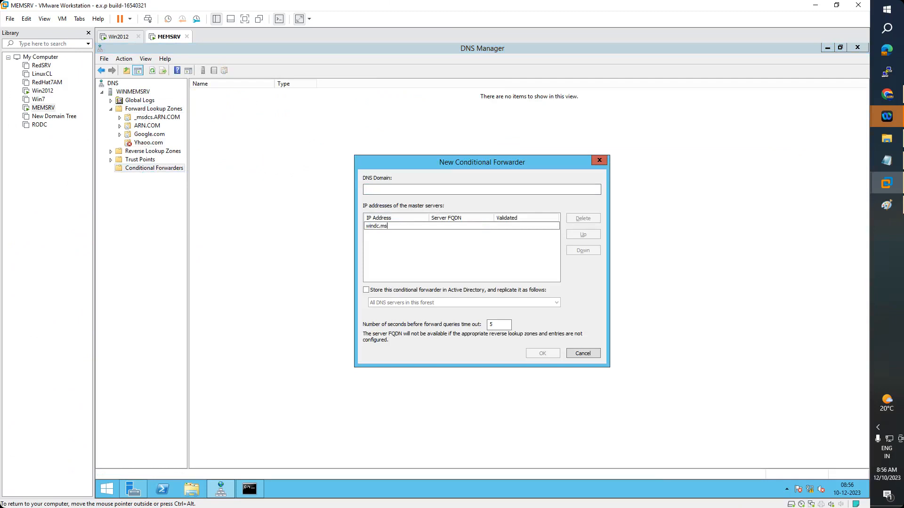
pyautogui.write('n.com')
pyautogui.press('Return')
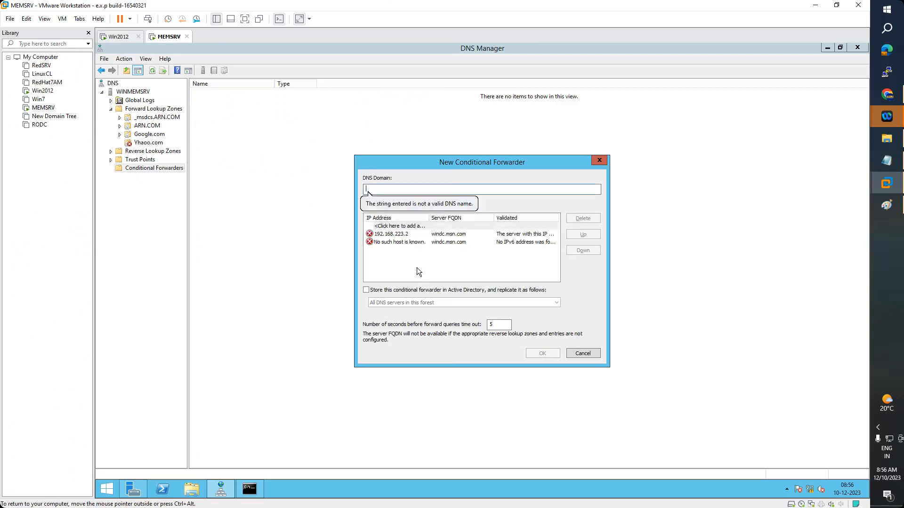
pyautogui.click(399, 234)
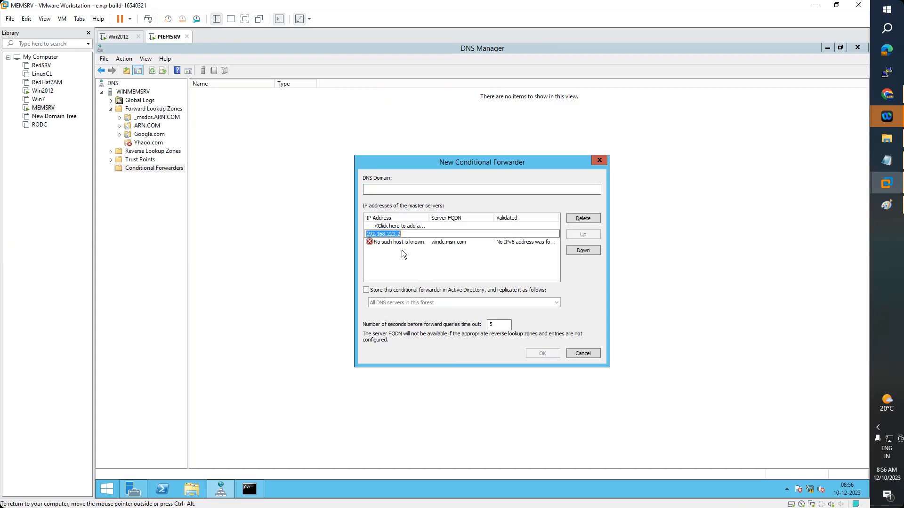
pyautogui.click(424, 243)
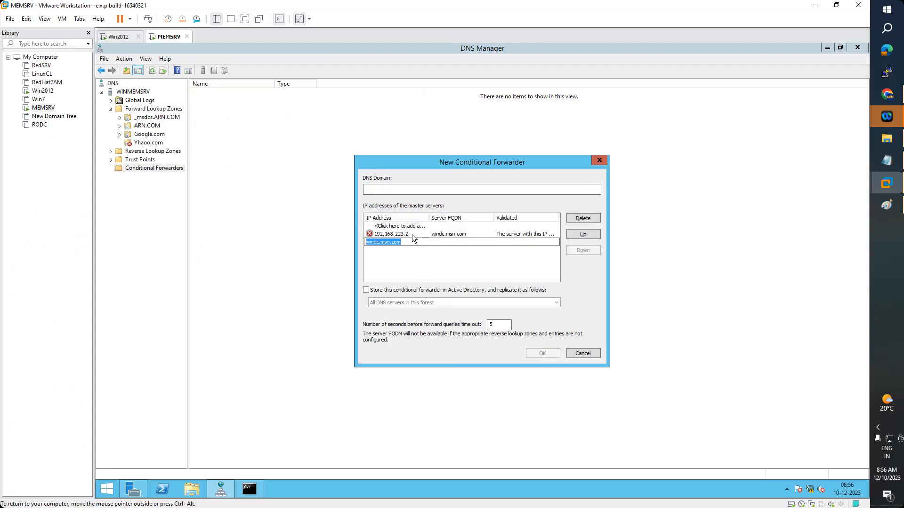
pyautogui.click(413, 235)
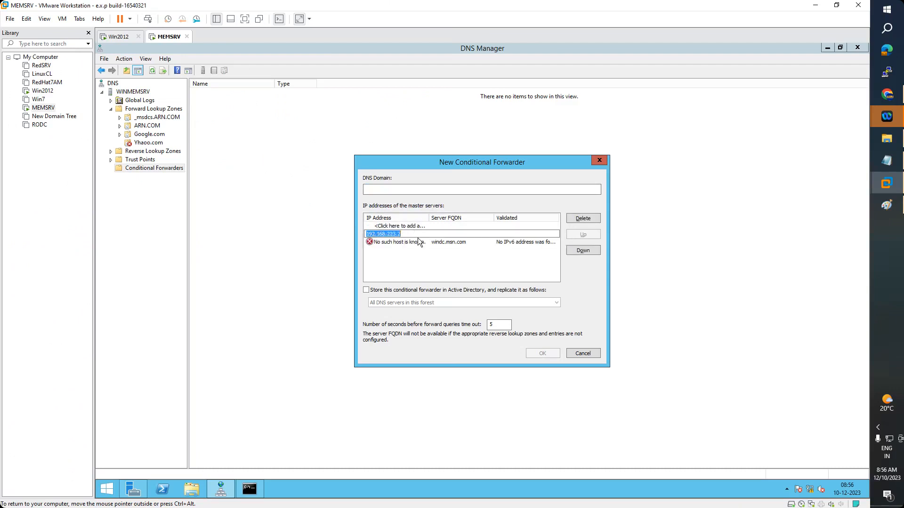
pyautogui.click(585, 217)
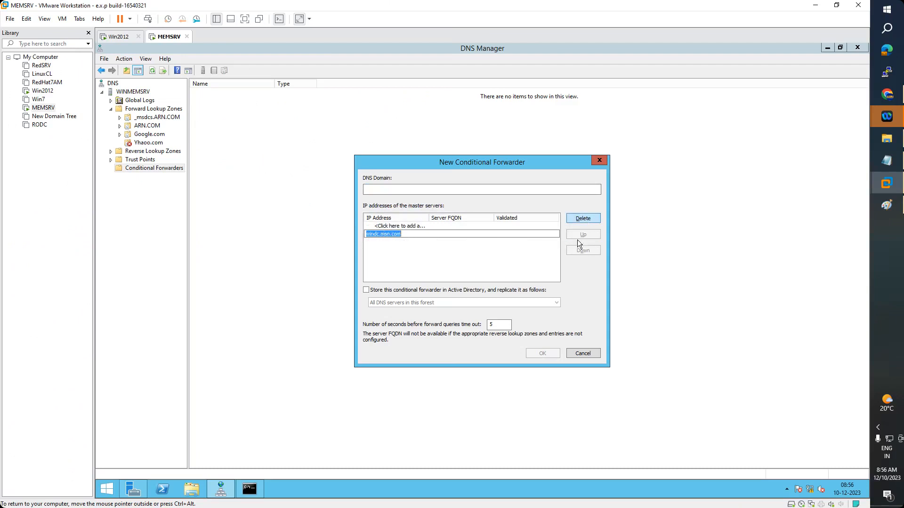
pyautogui.click(484, 275)
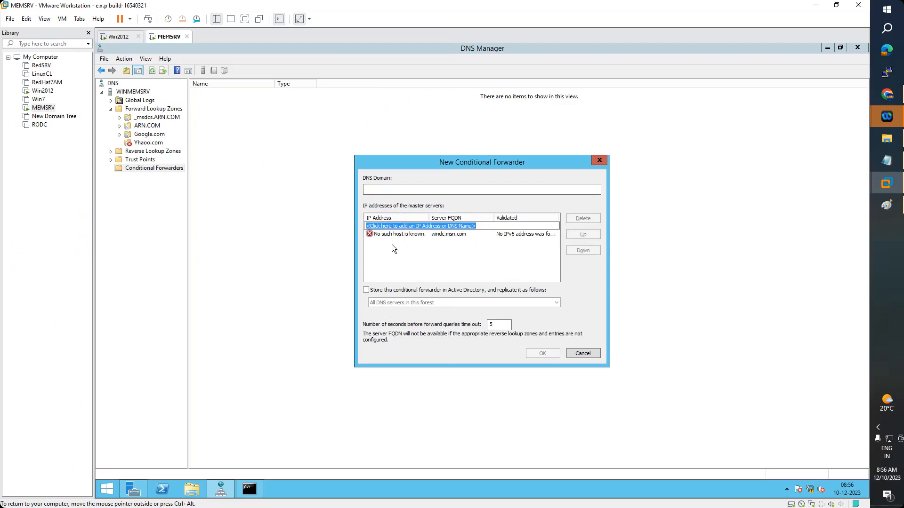
pyautogui.write('192.16')
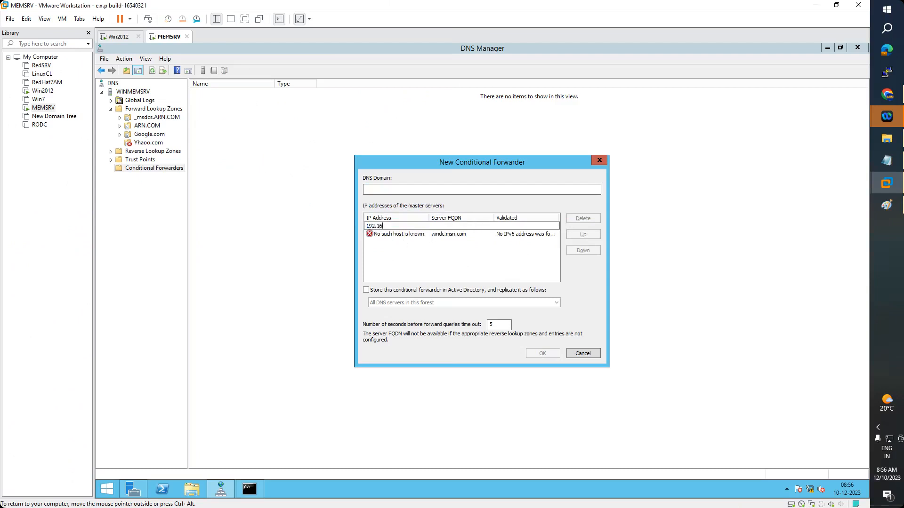
pyautogui.write('8.223.2')
pyautogui.press('Return')
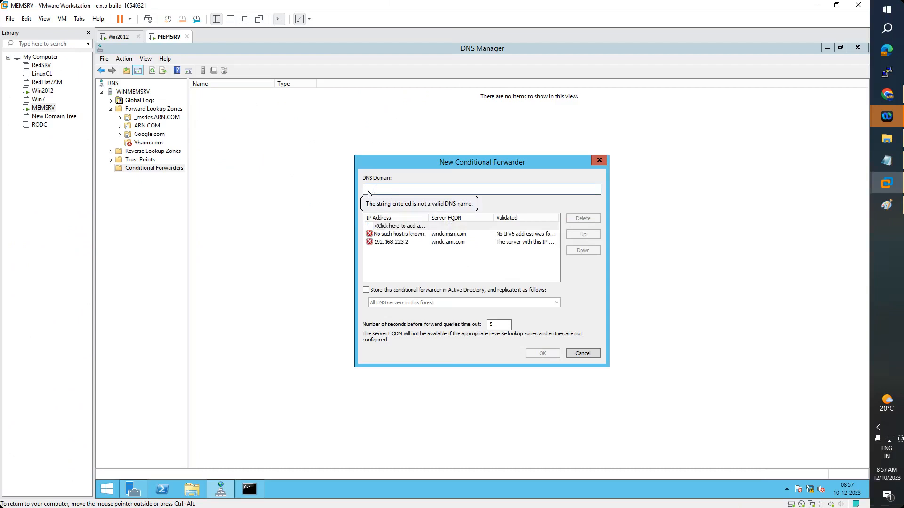
# Set the domain to msn.com, leave 192.168.223.2 as the only master, and save
pyautogui.write('msn.com')
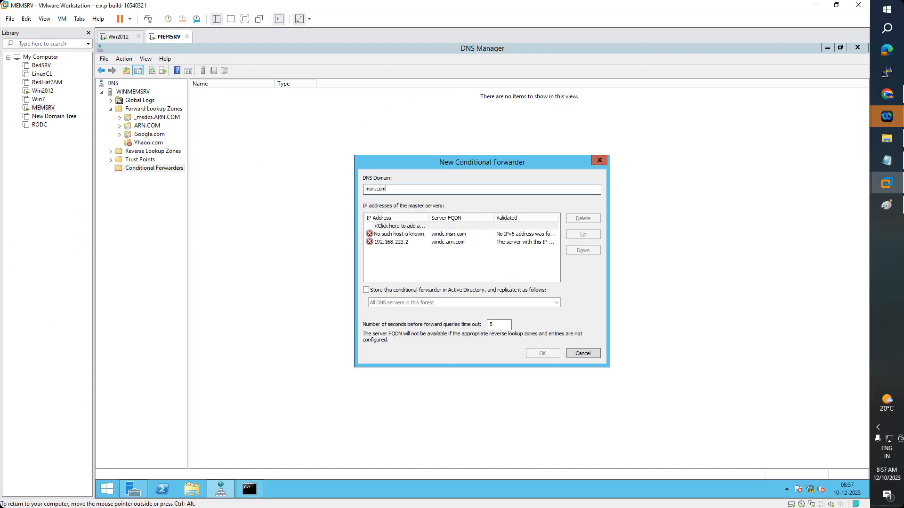
pyautogui.click(397, 234)
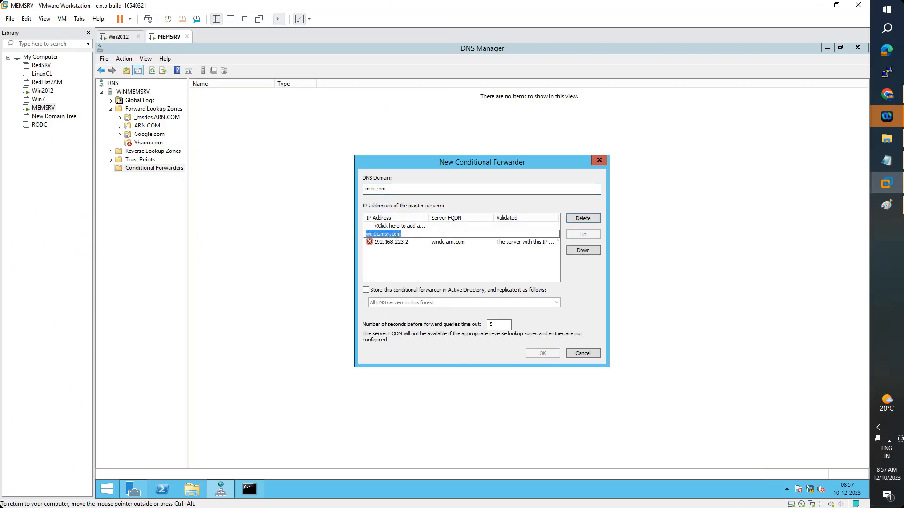
pyautogui.click(397, 242)
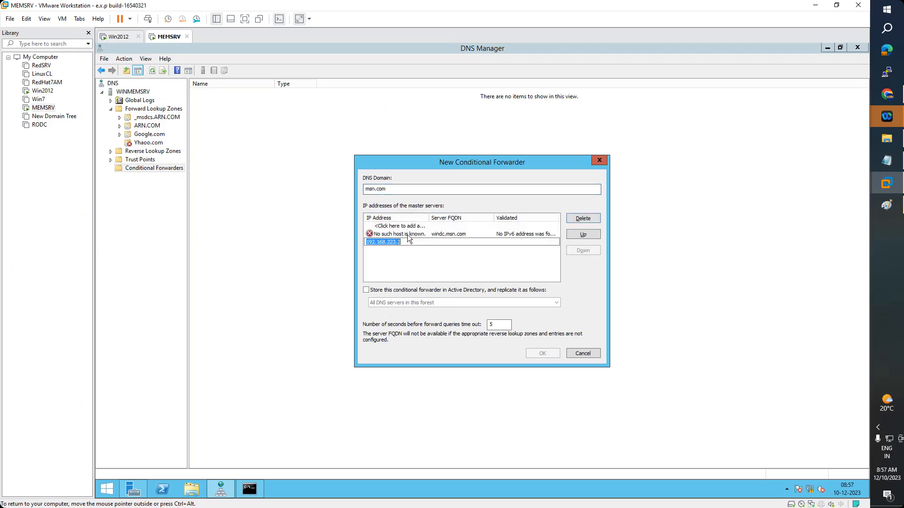
pyautogui.click(579, 218)
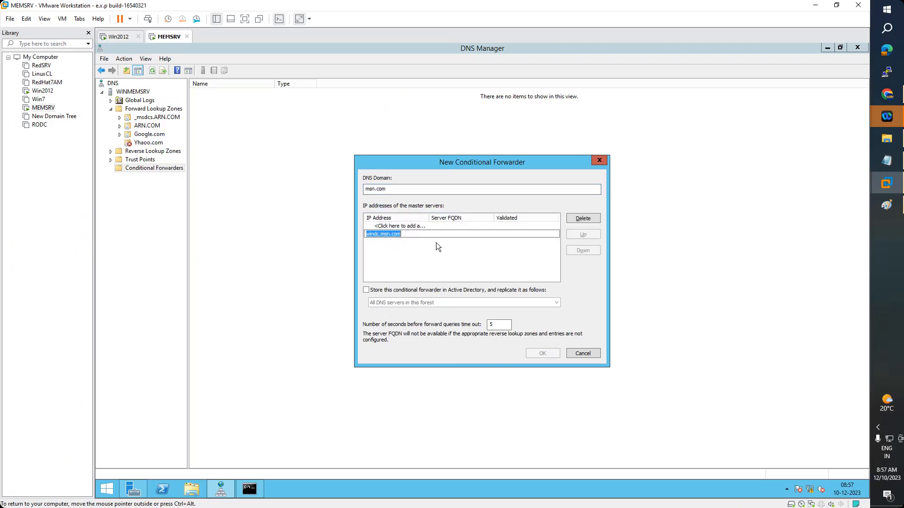
pyautogui.click(431, 259)
pyautogui.click(414, 234)
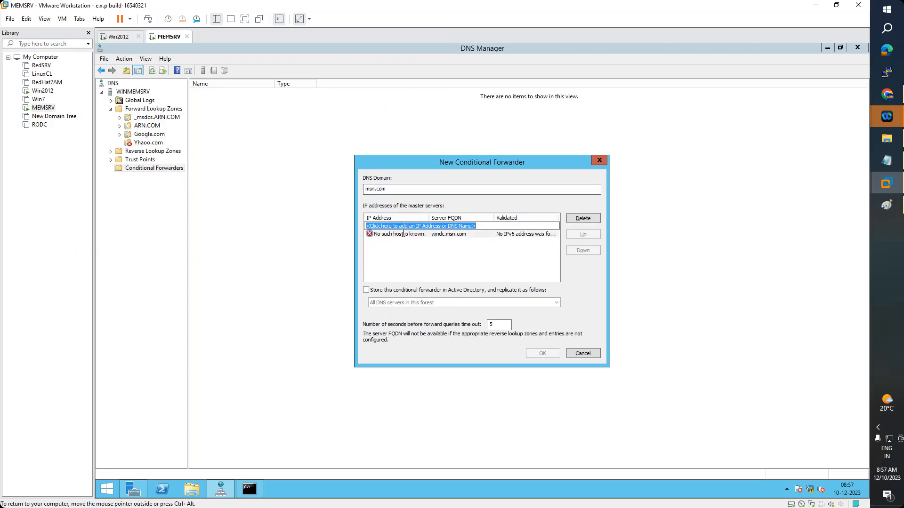
pyautogui.click(416, 235)
pyautogui.write('192.168.223.2')
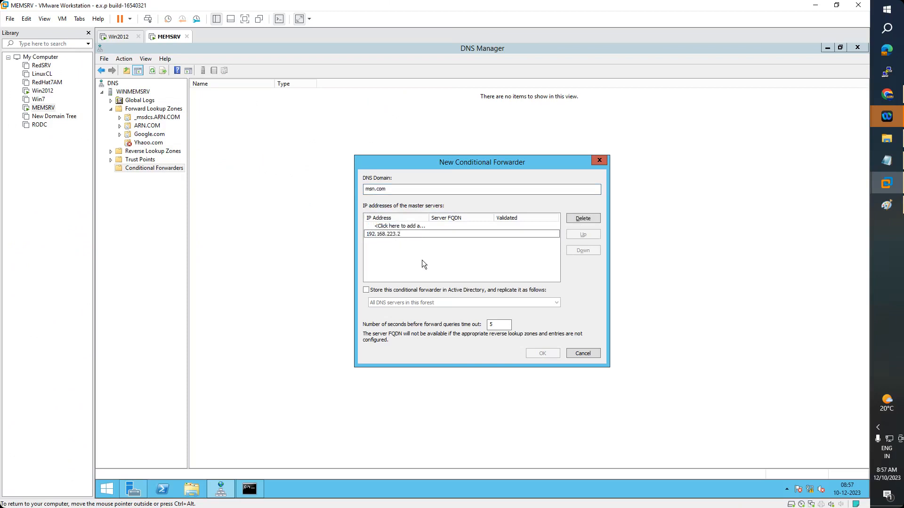
pyautogui.press('Return')
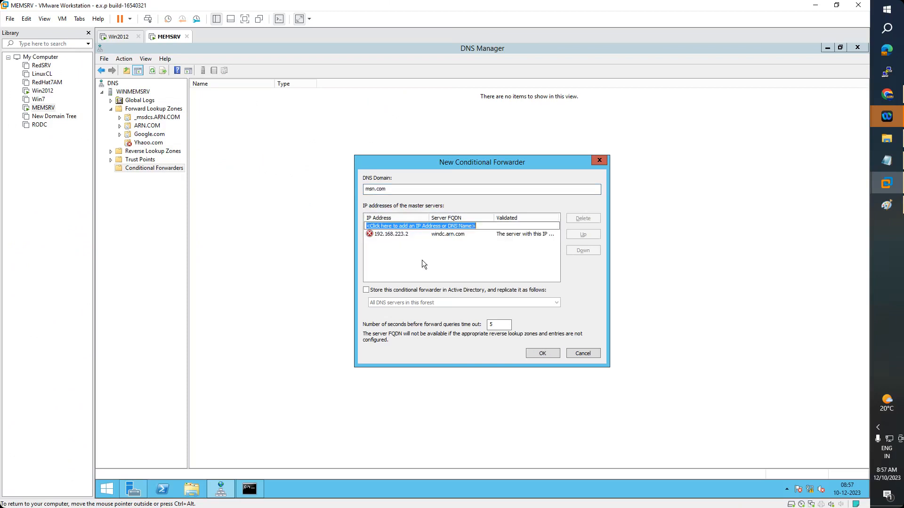
pyautogui.click(543, 354)
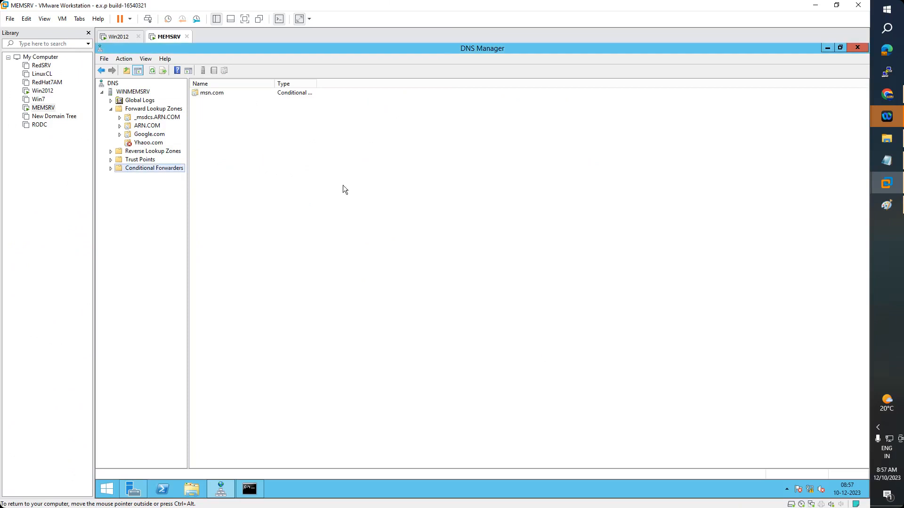
pyautogui.click(249, 490)
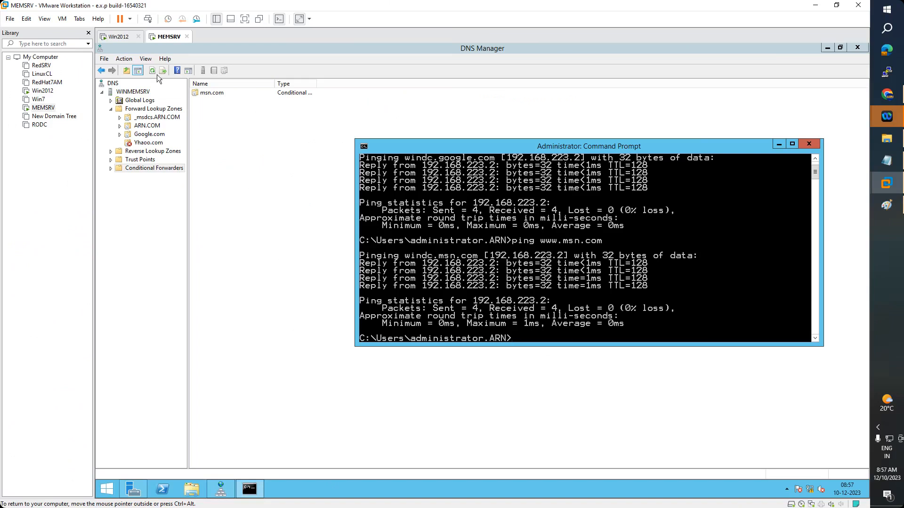
pyautogui.click(117, 41)
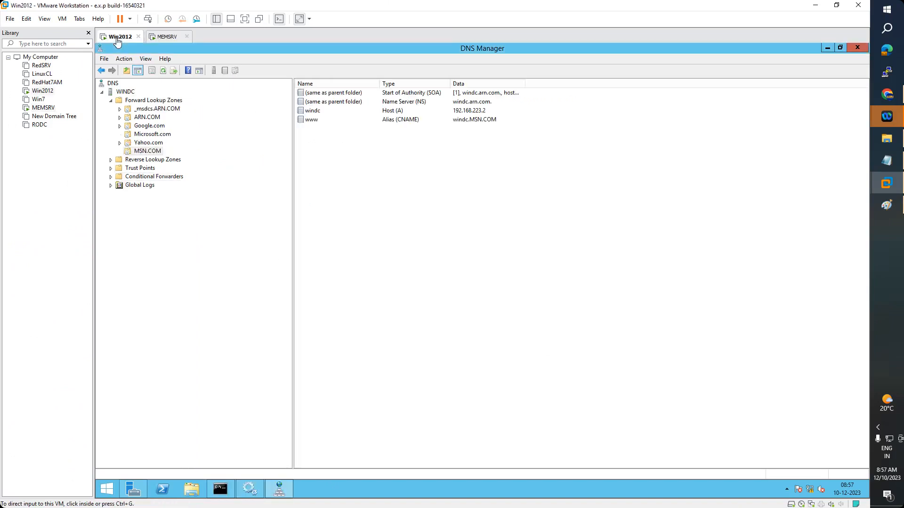
pyautogui.click(166, 42)
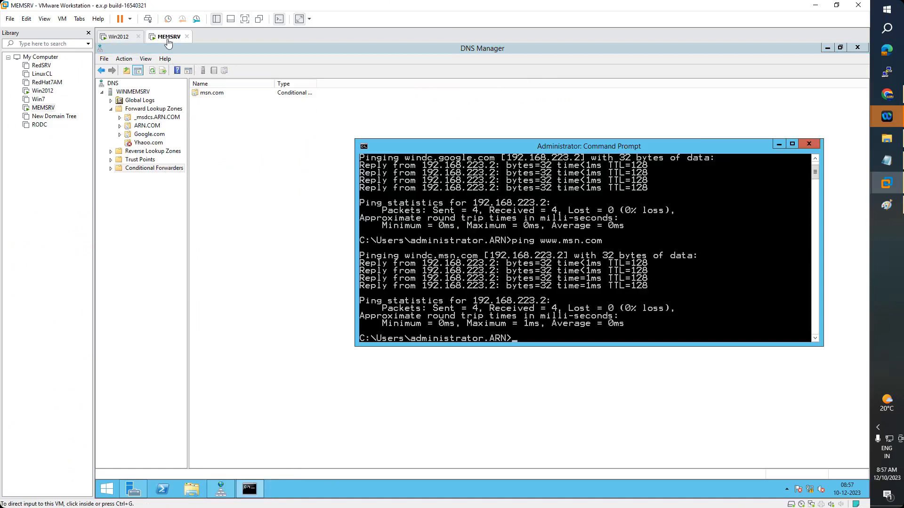
pyautogui.click(118, 37)
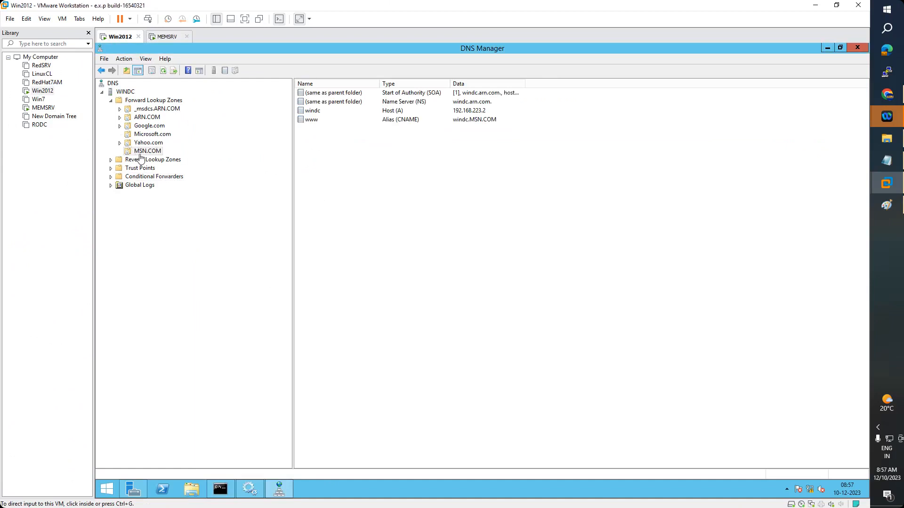
pyautogui.click(165, 37)
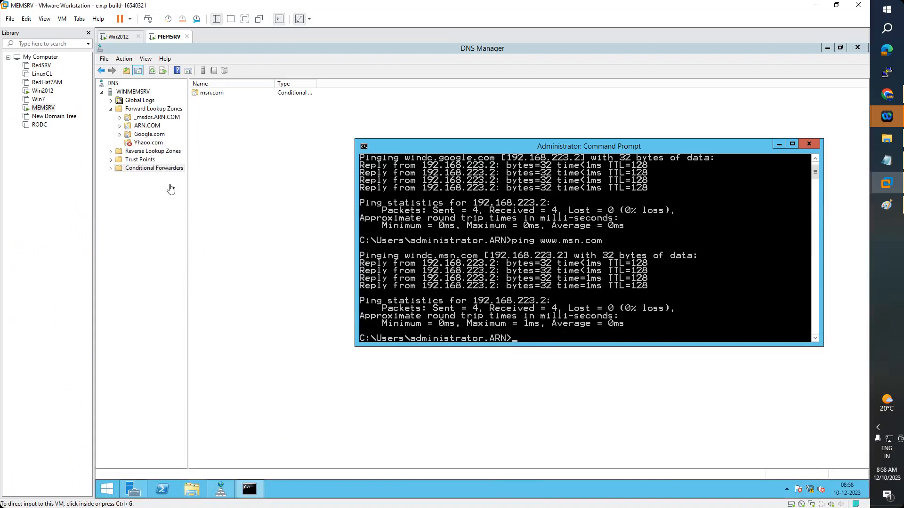
pyautogui.click(116, 36)
pyautogui.click(144, 135)
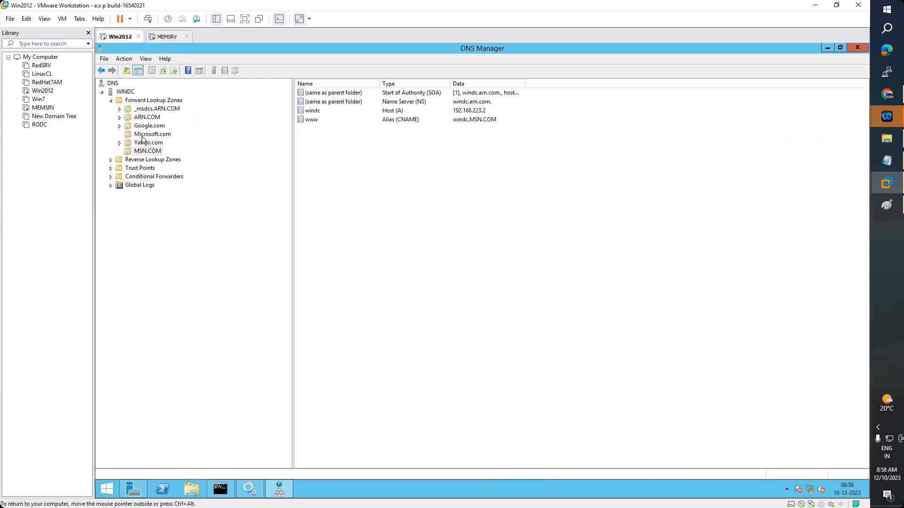
pyautogui.click(172, 38)
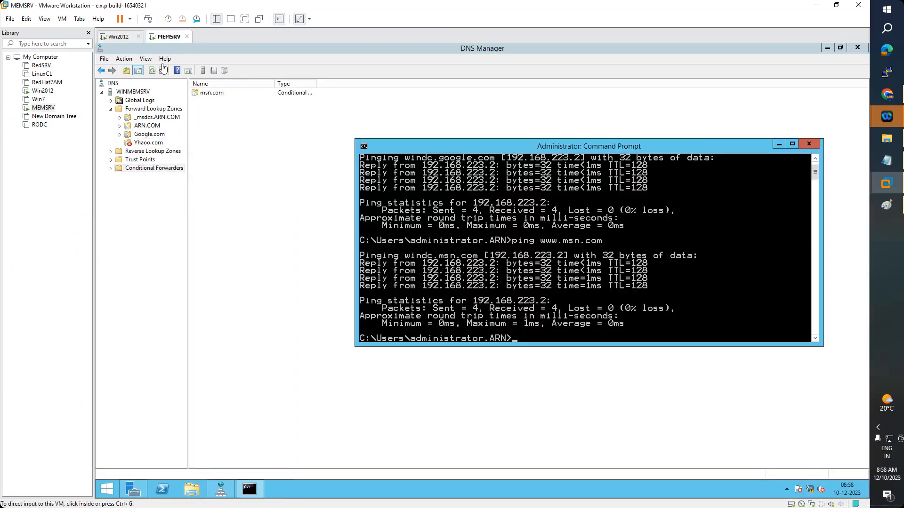
pyautogui.click(138, 169)
# Start a microsoft.com conditional forwarder with windc.microsoft.com entered as a master server
pyautogui.click(138, 167)
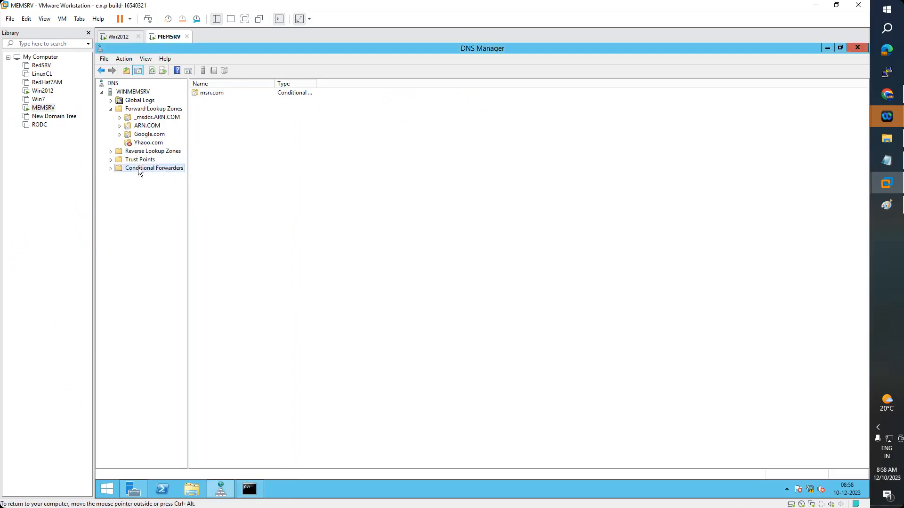
pyautogui.rightClick(137, 167)
pyautogui.press('Return')
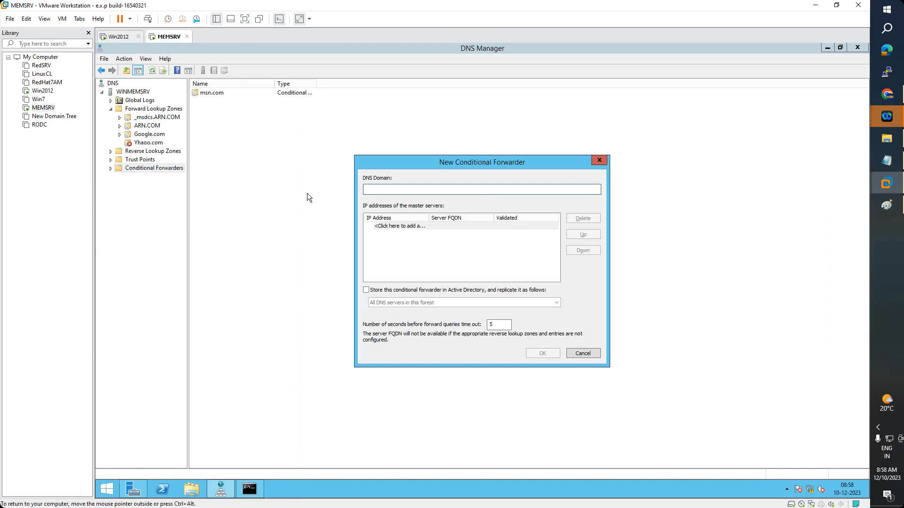
pyautogui.click(380, 226)
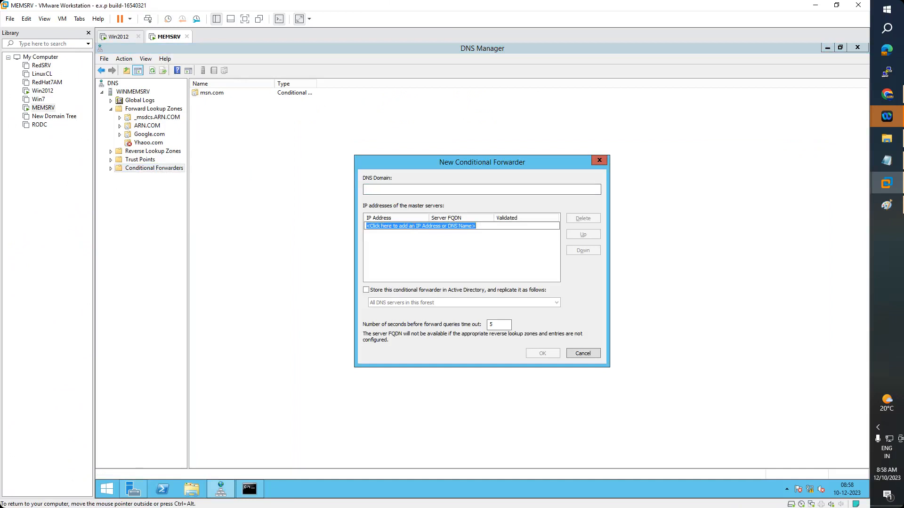
pyautogui.write('windc.')
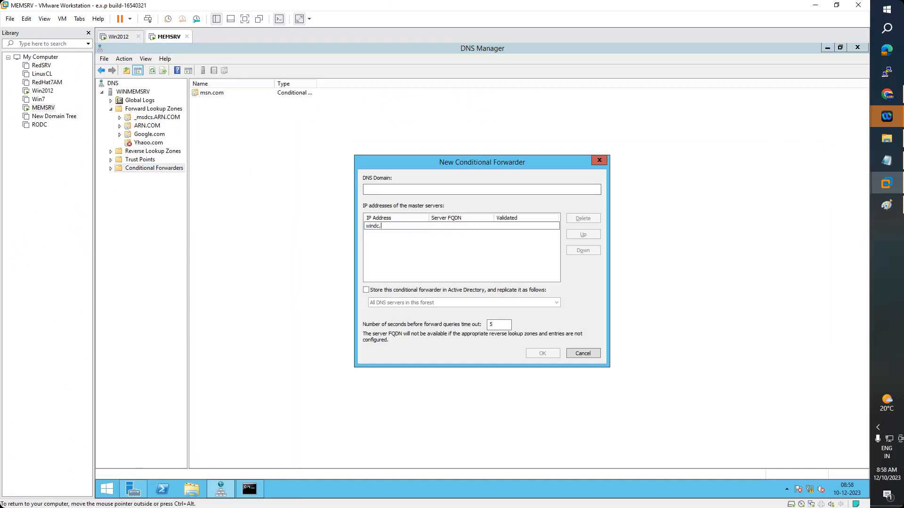
pyautogui.write('microsoft.com')
pyautogui.click(387, 188)
pyautogui.write('m')
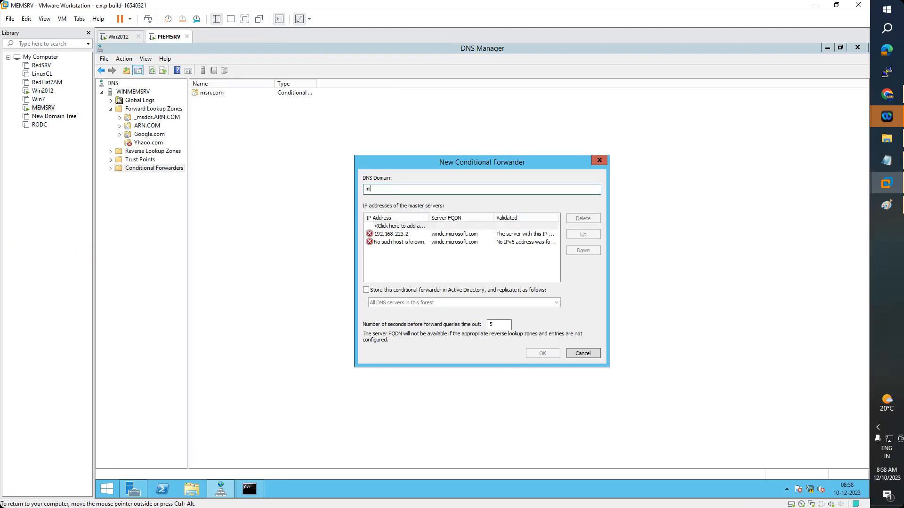
pyautogui.write('icrosoft.com')
# Replace the invalid master entries with 192.168.223.2 and confirm the forwarder
pyautogui.click(394, 235)
pyautogui.click(394, 235)
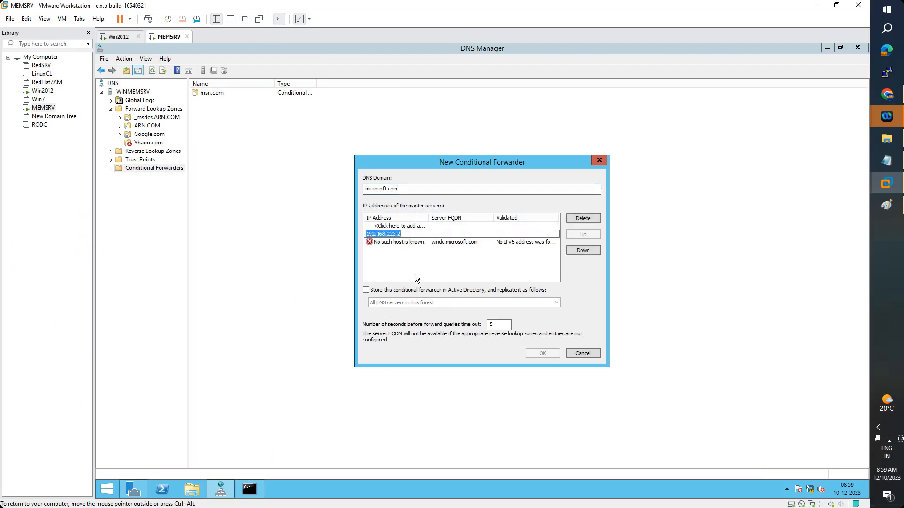
pyautogui.click(400, 241)
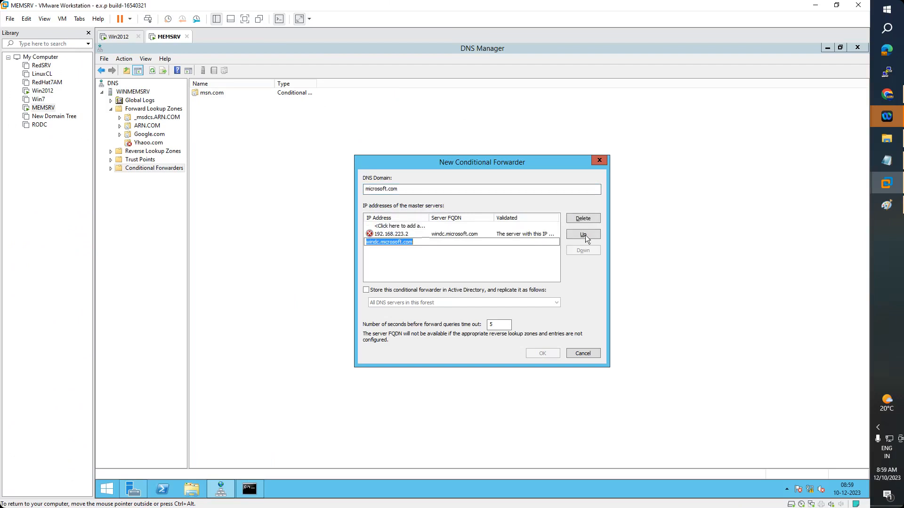
pyautogui.click(583, 218)
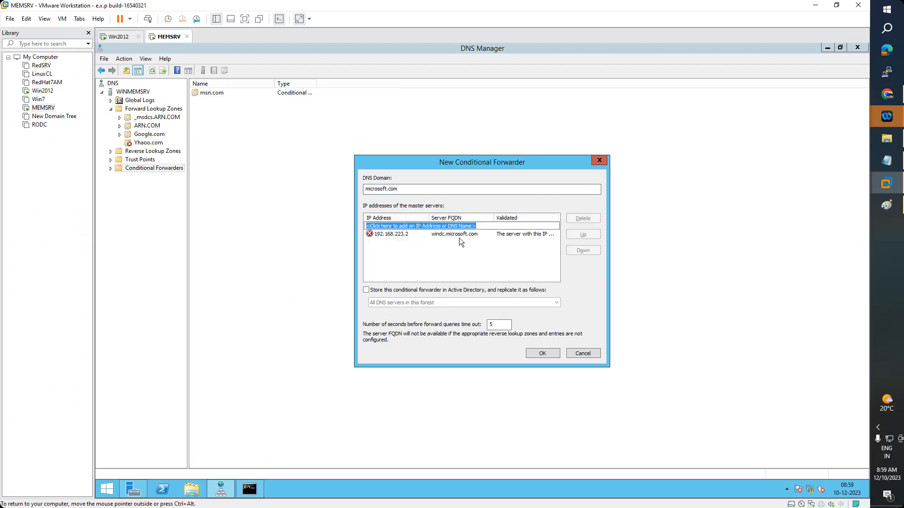
pyautogui.click(394, 234)
pyautogui.click(583, 218)
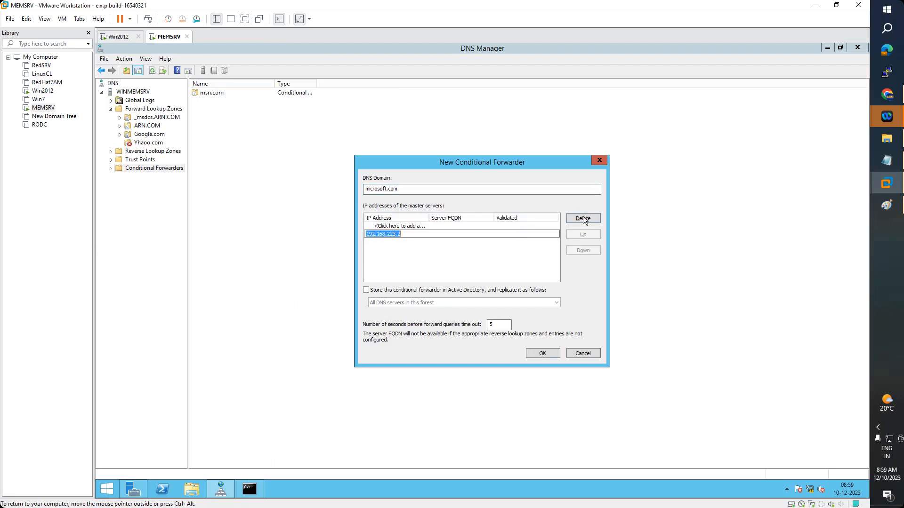
pyautogui.click(415, 229)
pyautogui.write('192.168.223.2')
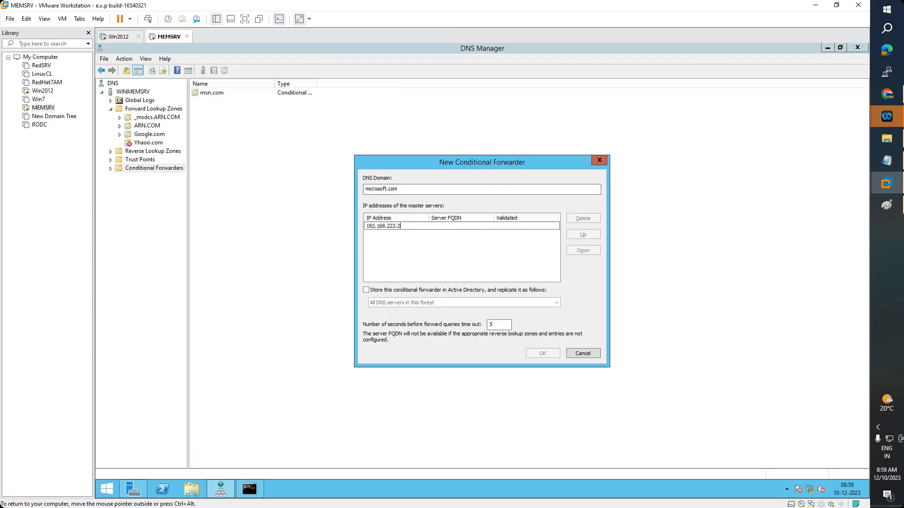
pyautogui.click(407, 241)
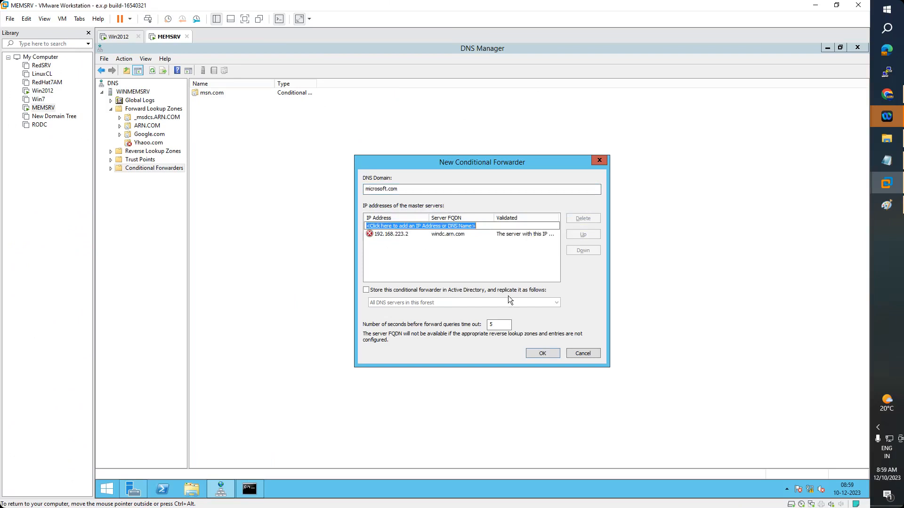
pyautogui.click(543, 355)
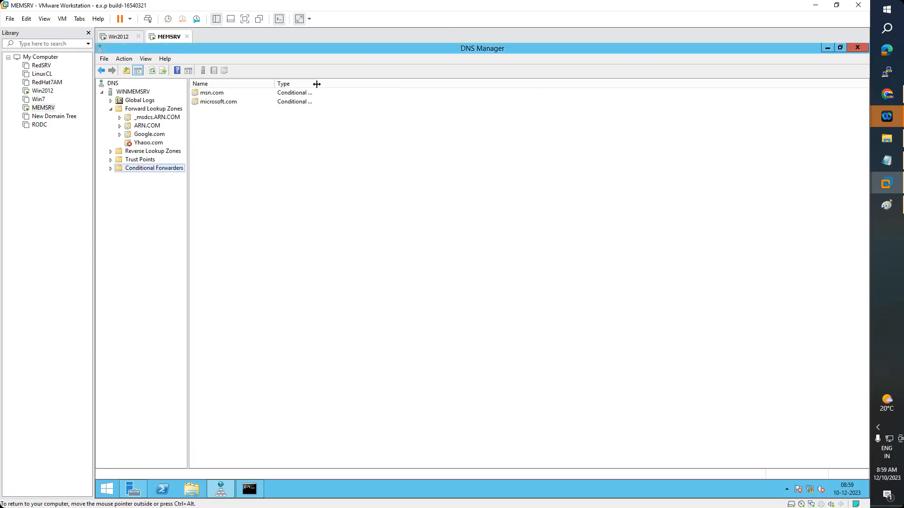
pyautogui.moveTo(316, 84); pyautogui.dragTo(364, 90)
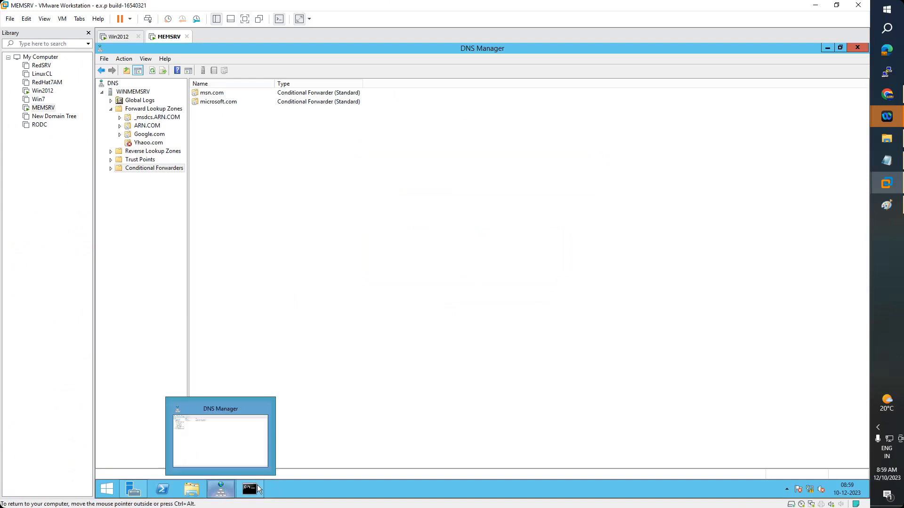
pyautogui.moveTo(249, 490)
pyautogui.click(303, 438)
pyautogui.press('Up')
pyautogui.press('Left')
pyautogui.press('Left')
pyautogui.press('Left')
pyautogui.press('Left')
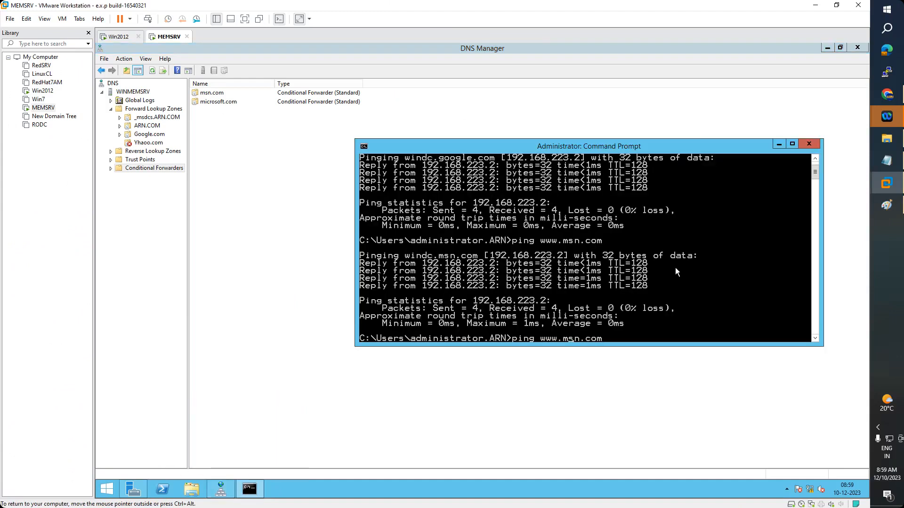
pyautogui.press('BackSpace')
pyautogui.press('BackSpace')
pyautogui.press('BackSpace')
pyautogui.write('microsoft')
pyautogui.press('Return')
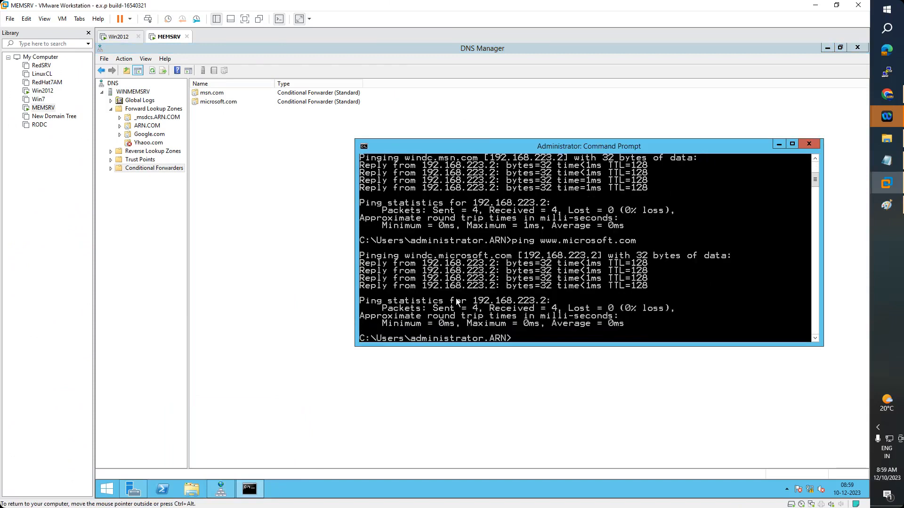
# Mark the resolved name windc.microsoft.com in the console output
pyautogui.rightClick(436, 264)
pyautogui.click(436, 265)
pyautogui.moveTo(405, 256); pyautogui.dragTo(510, 257)
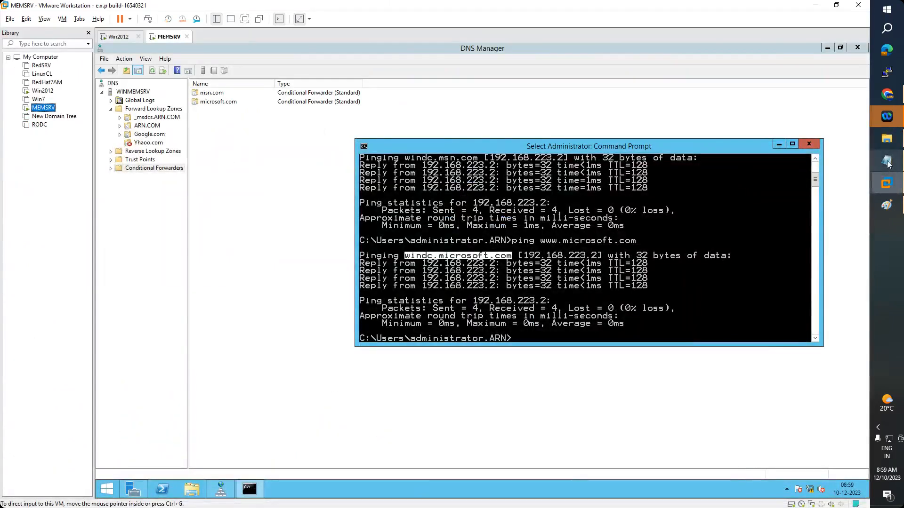
# Mark Root Hints in the DNS notes' topic list, then view and minimize the StubZone diagram
pyautogui.click(887, 161)
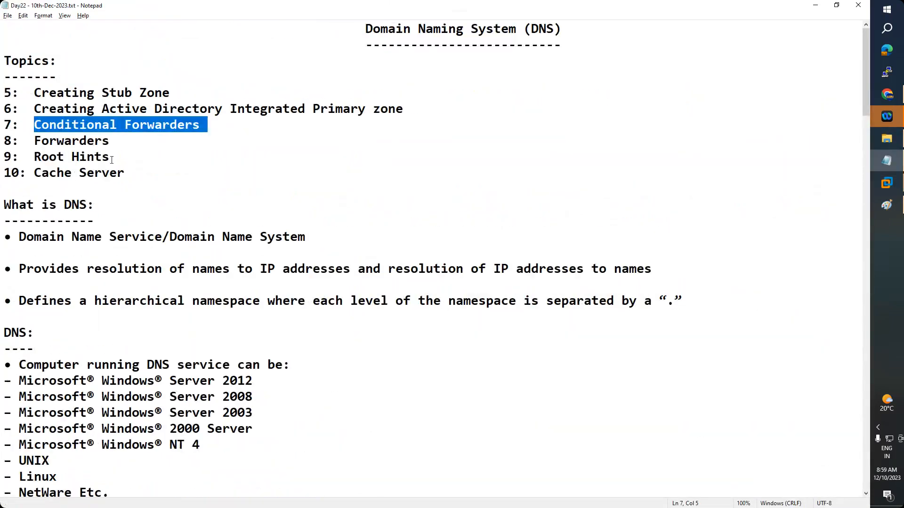
pyautogui.moveTo(110, 158); pyautogui.dragTo(33, 157)
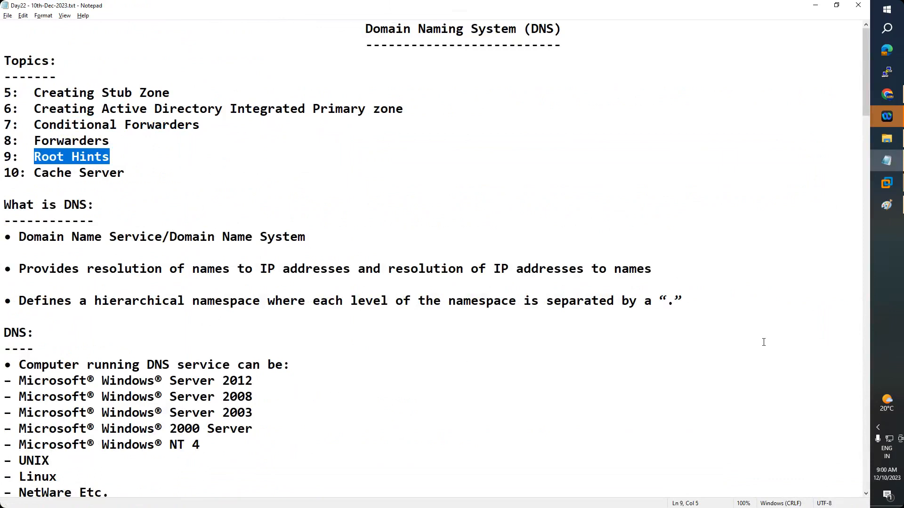
pyautogui.click(887, 208)
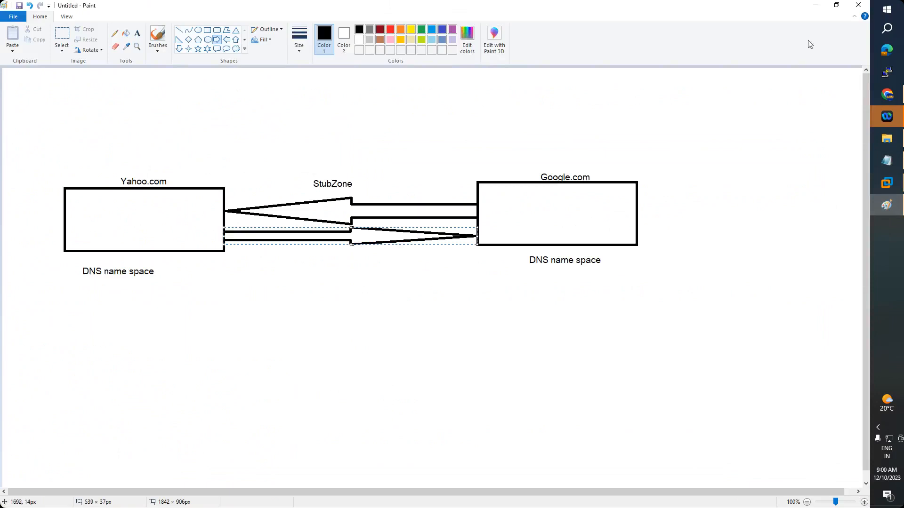
pyautogui.click(817, 6)
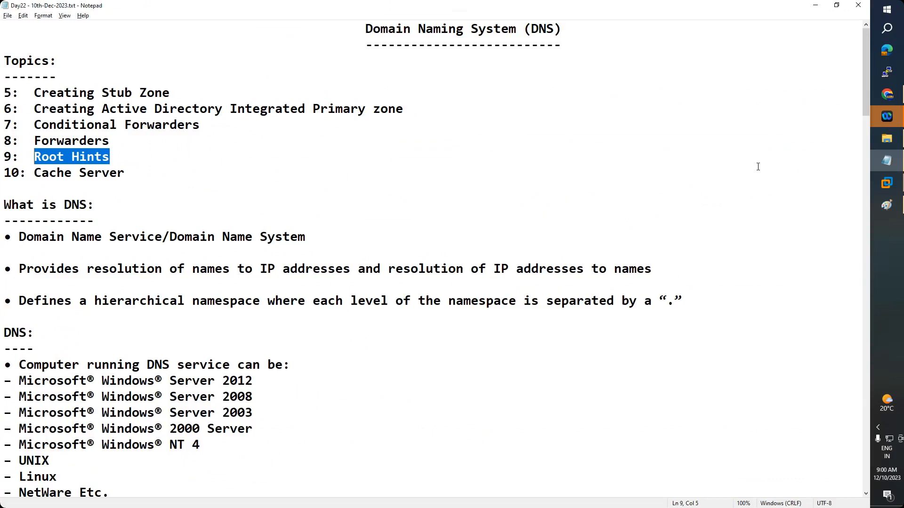
# Load the Google home page at google.com in a new Chrome tab
pyautogui.click(888, 96)
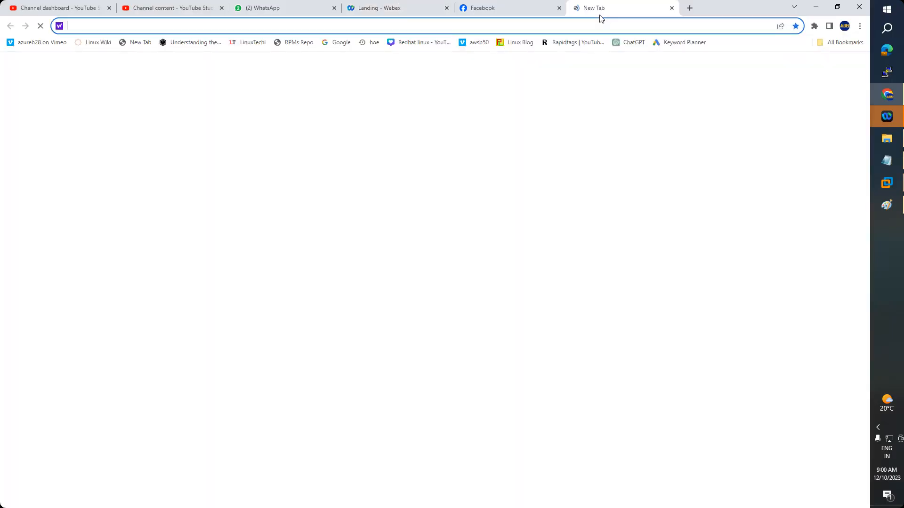
pyautogui.write('google.com')
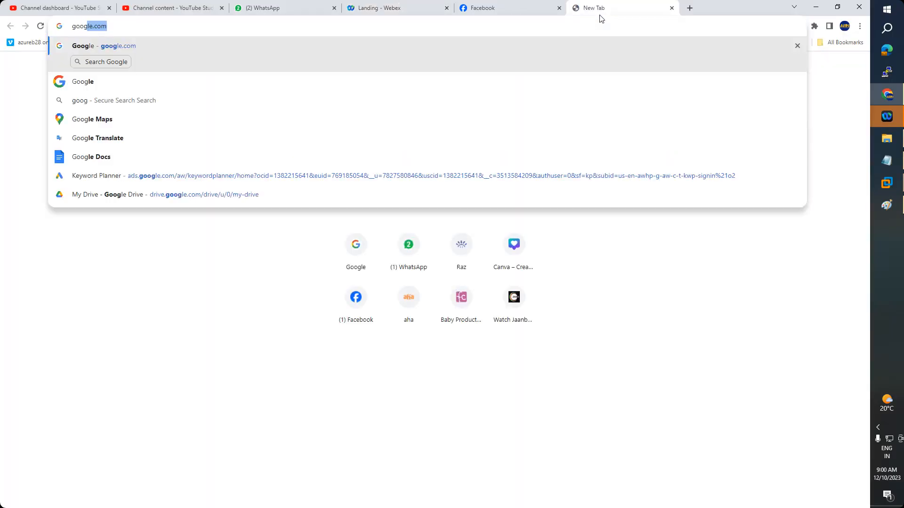
pyautogui.press('Return')
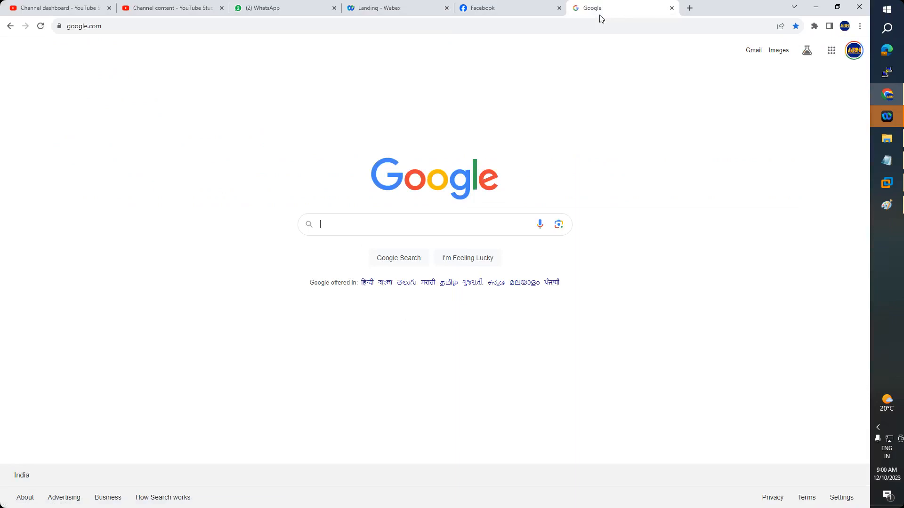
pyautogui.press('super')
pyautogui.click(887, 28)
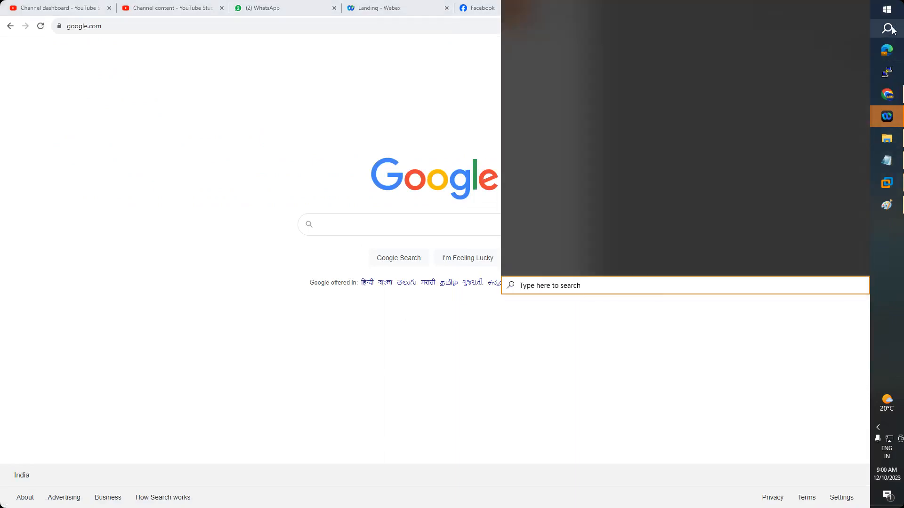
pyautogui.click(537, 57)
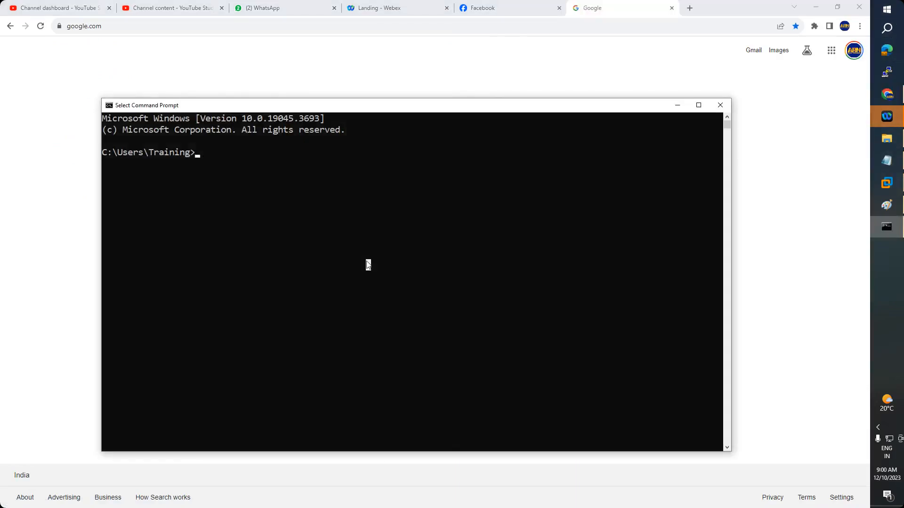
pyautogui.write('tracert www.')
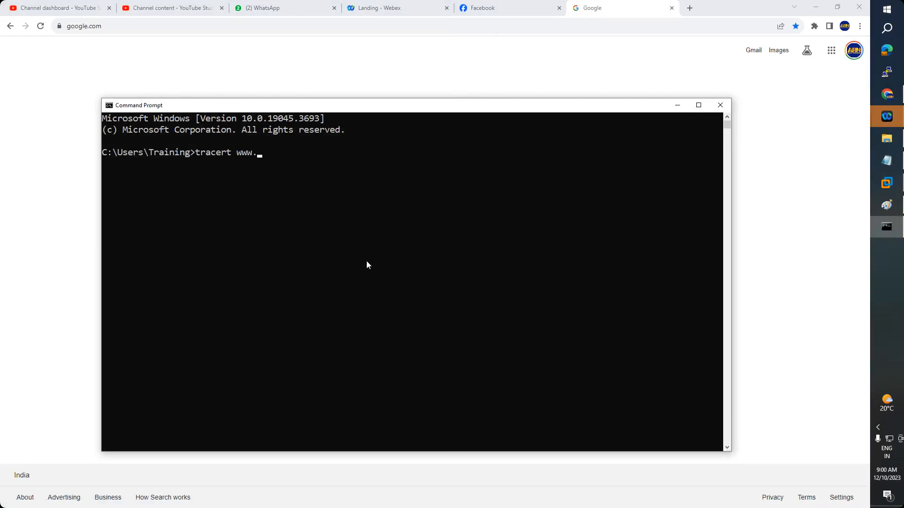
pyautogui.write('google.com')
pyautogui.press('Return')
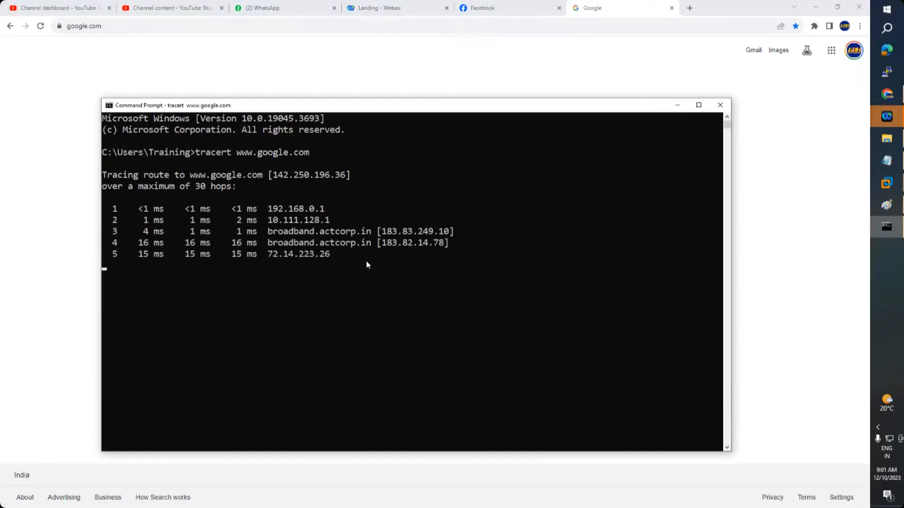
# Highlight each hop of the route, from 192.168.0.1 through 72.14.223.26 to 108.170.227.7
pyautogui.moveTo(266, 208); pyautogui.dragTo(323, 214)
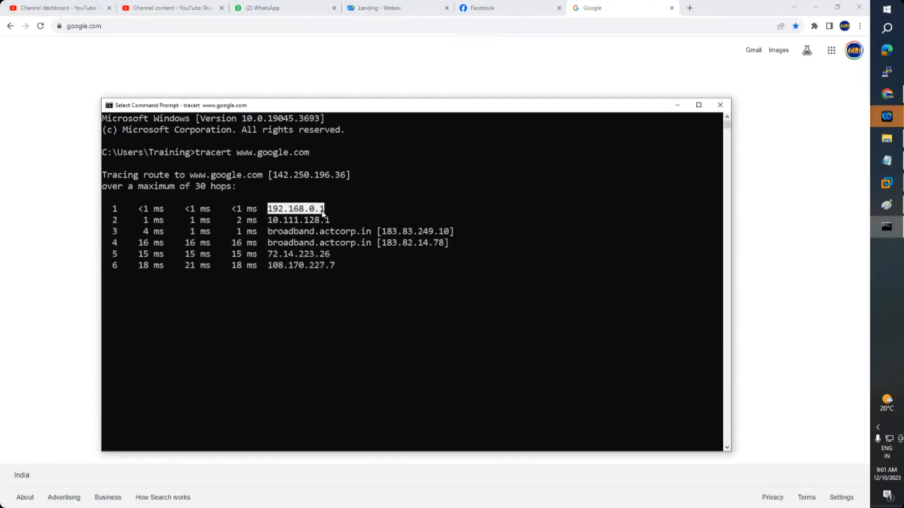
pyautogui.moveTo(264, 221); pyautogui.dragTo(459, 236)
pyautogui.click(276, 245)
pyautogui.moveTo(278, 250); pyautogui.dragTo(381, 249)
pyautogui.moveTo(265, 258); pyautogui.dragTo(333, 259)
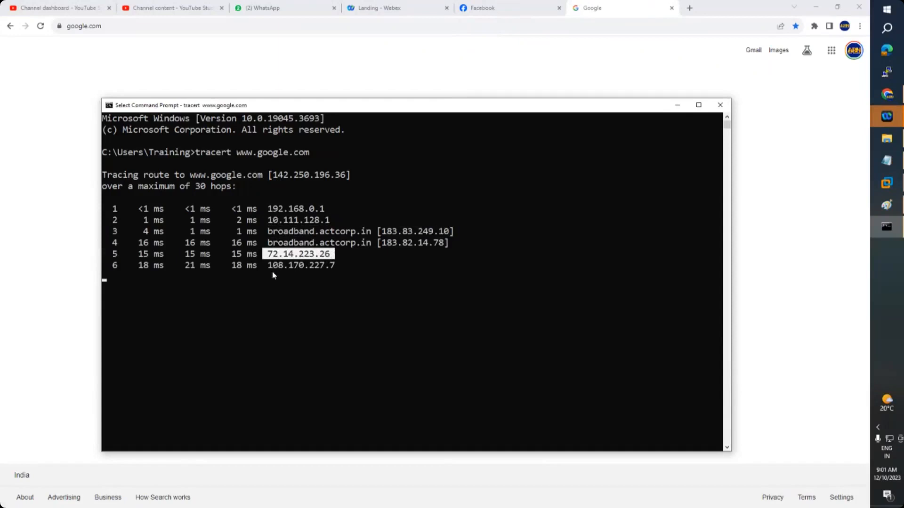
pyautogui.moveTo(269, 266); pyautogui.dragTo(333, 268)
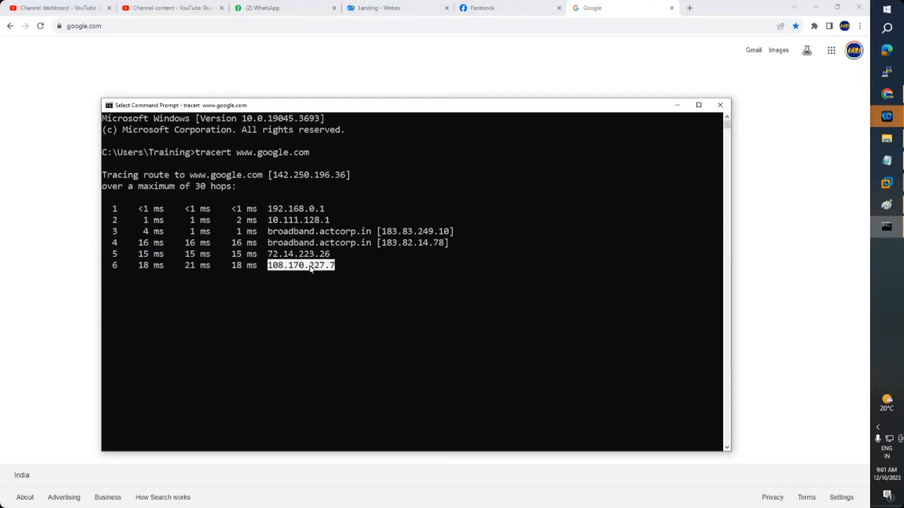
pyautogui.click(889, 210)
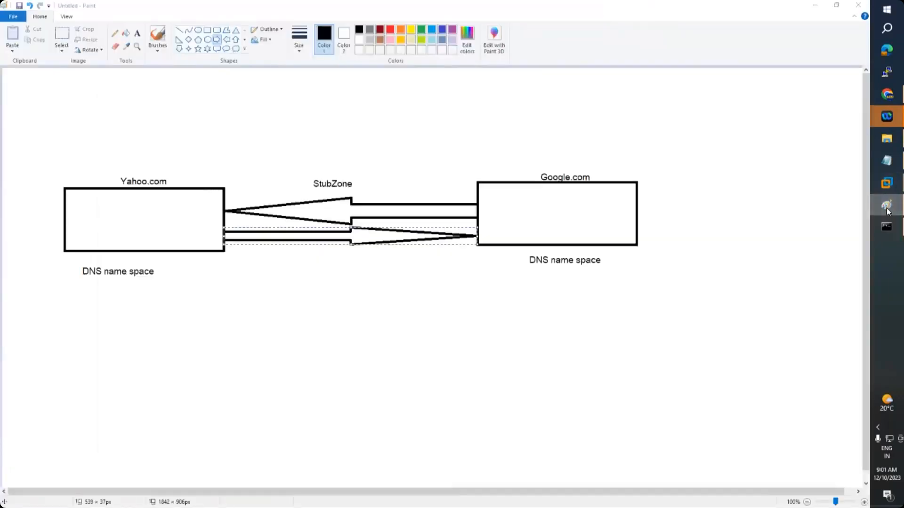
# Open the desktop Windows Diagrams folder and open DNS Server Caching works.PNG from it
pyautogui.click(888, 211)
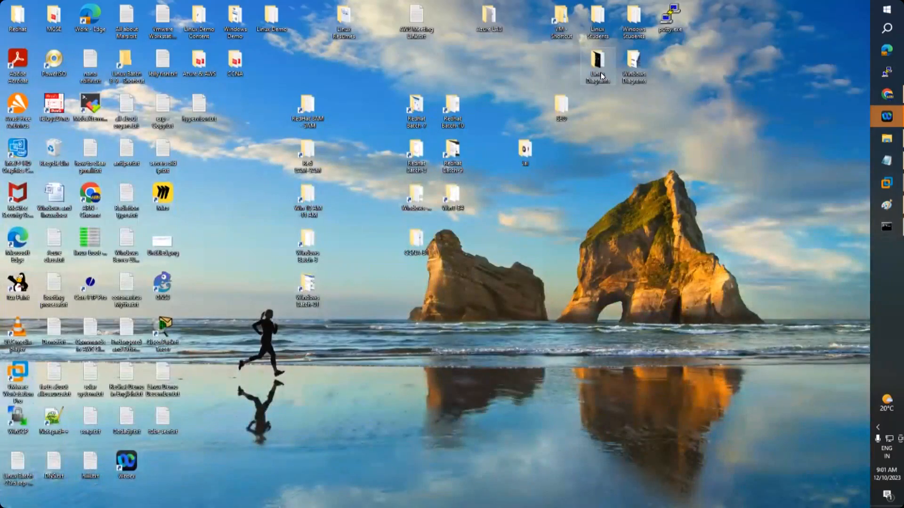
pyautogui.doubleClick(634, 64)
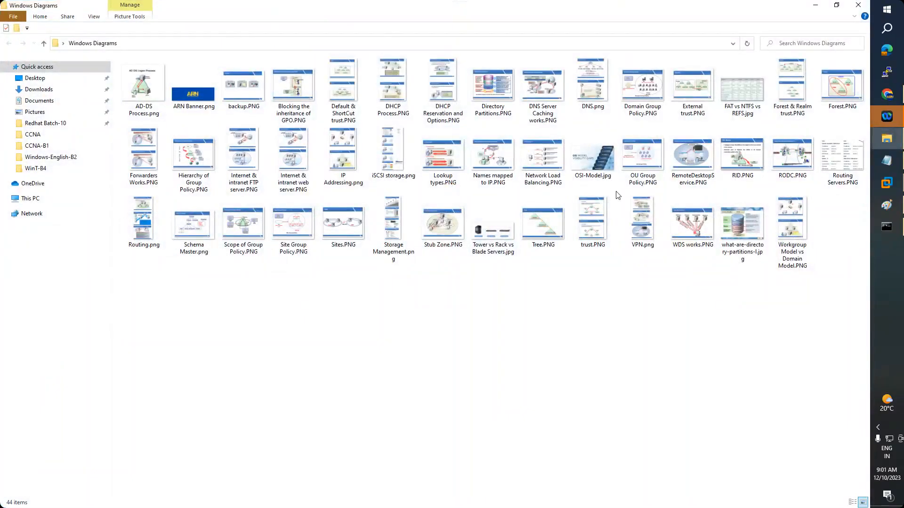
pyautogui.click(640, 165)
pyautogui.press('d')
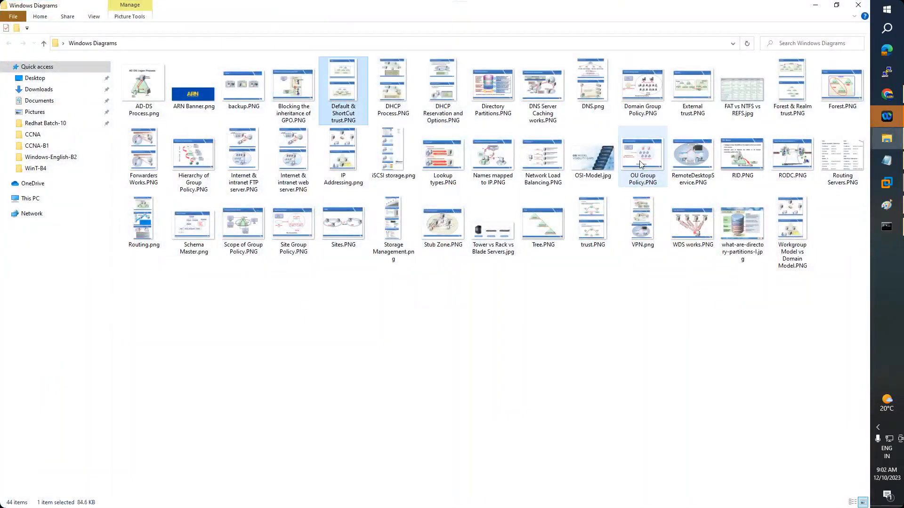
pyautogui.press('d')
pyautogui.press('d')
pyautogui.press('d')
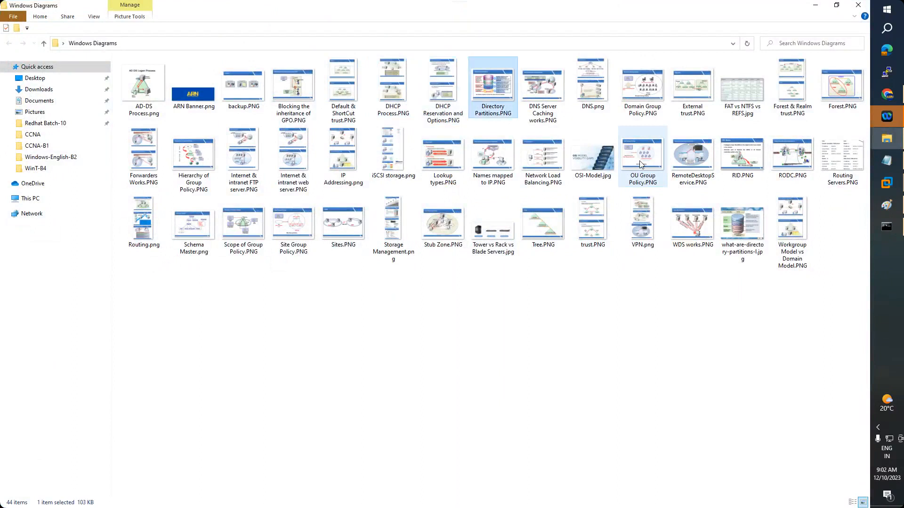
pyautogui.press('d')
pyautogui.press('d')
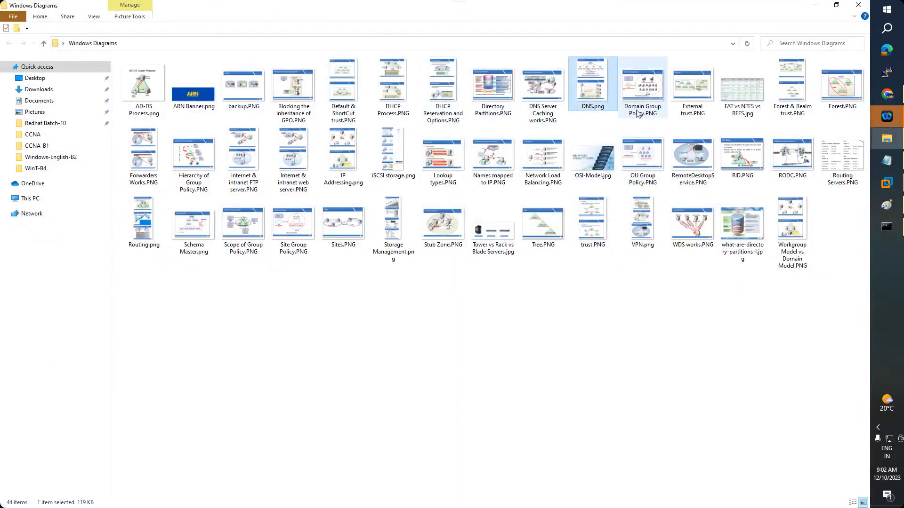
pyautogui.click(639, 114)
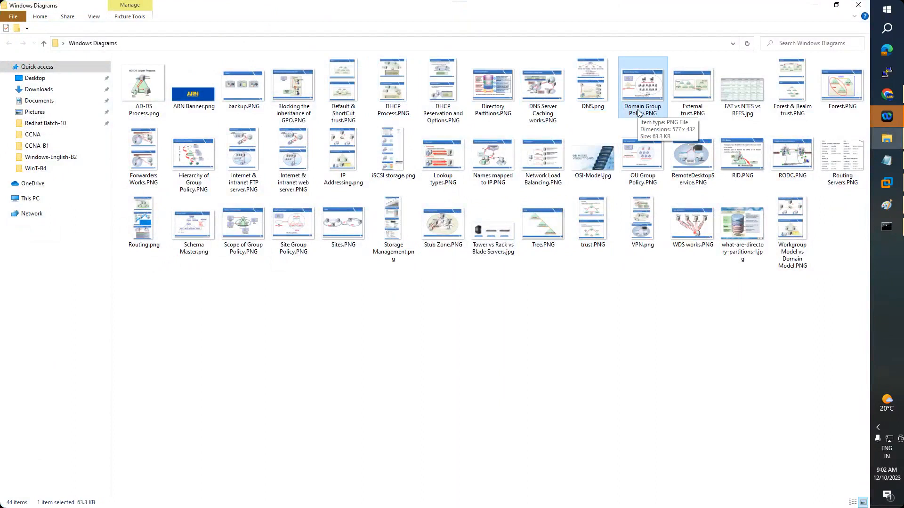
pyautogui.press('d')
pyautogui.press('n')
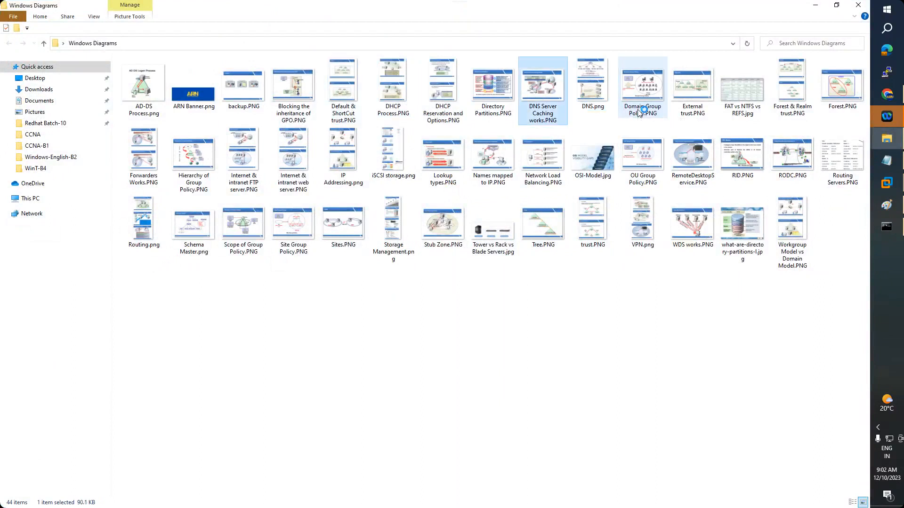
pyautogui.press('Return')
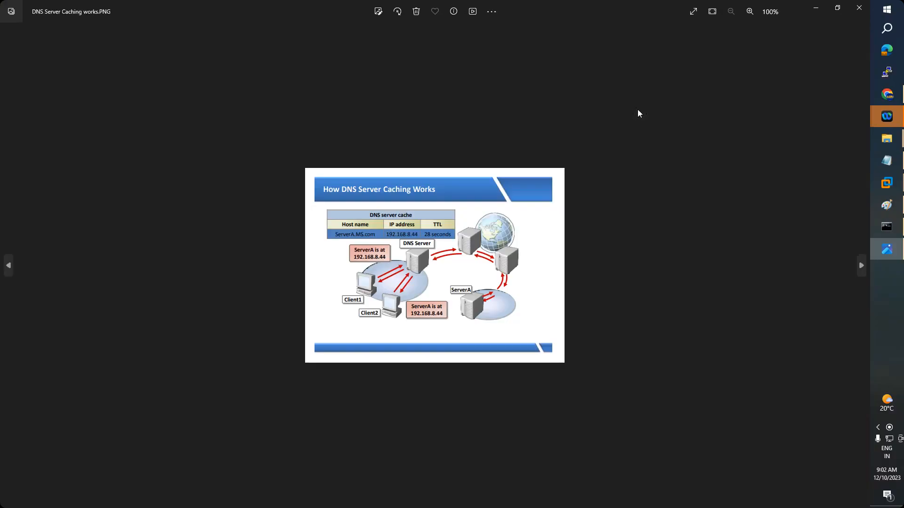
# Advance to the DNS.png diagram and zoom in, then bring up the Win2012 virtual machine
pyautogui.press('Right')
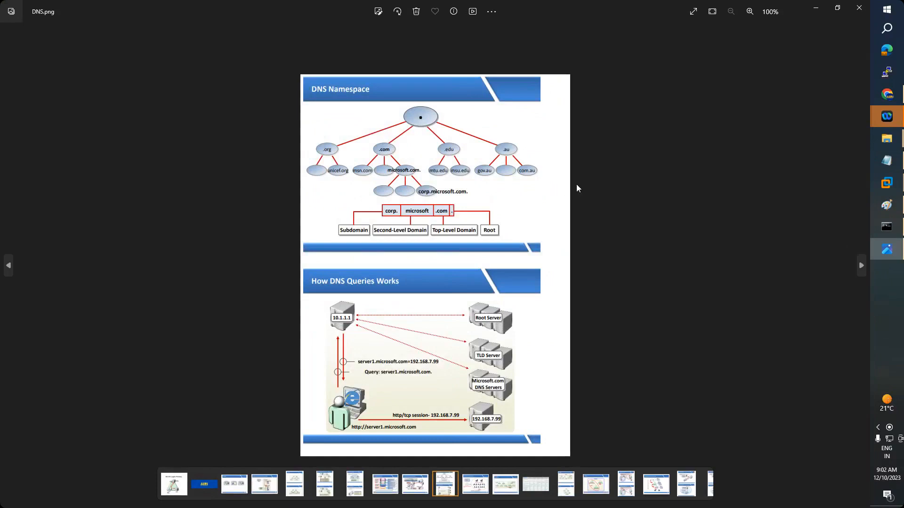
pyautogui.scroll(4, 549, 218)
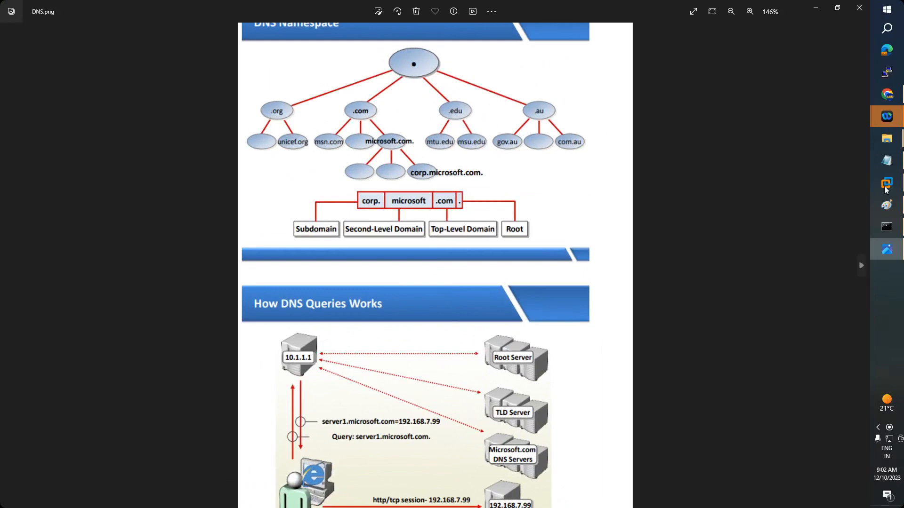
pyautogui.moveTo(887, 183)
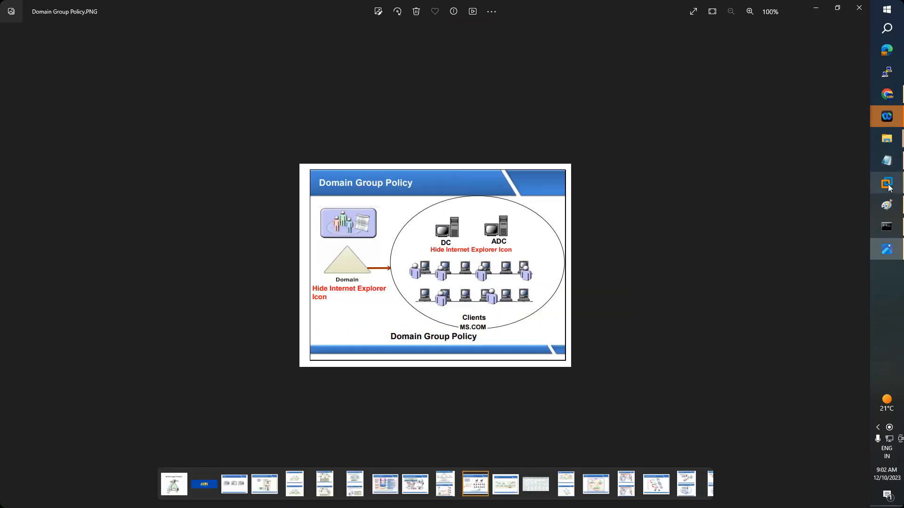
pyautogui.moveTo(889, 188)
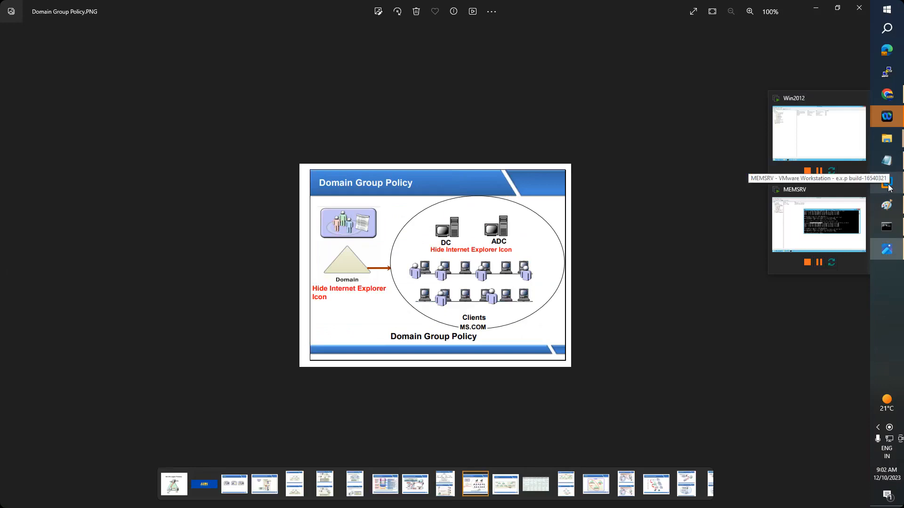
pyautogui.click(829, 150)
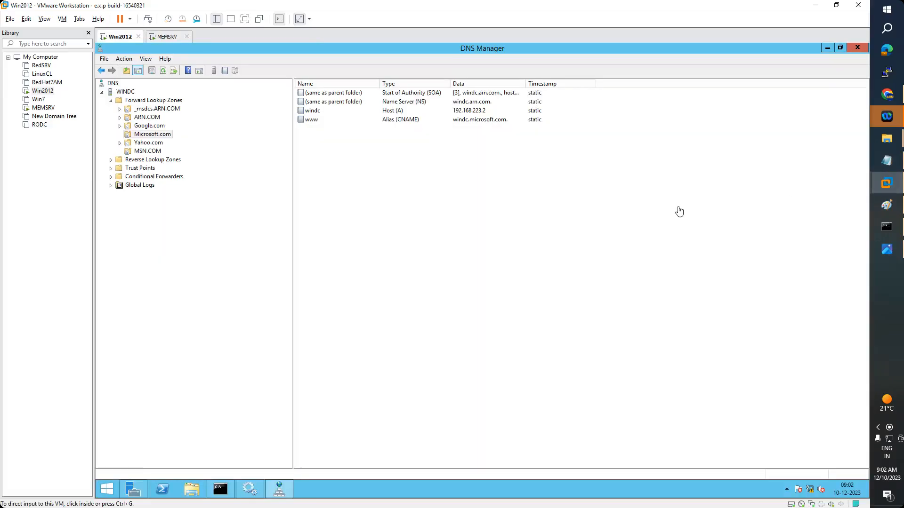
# Refresh the DNS root in the DNS Manager console
pyautogui.click(114, 85)
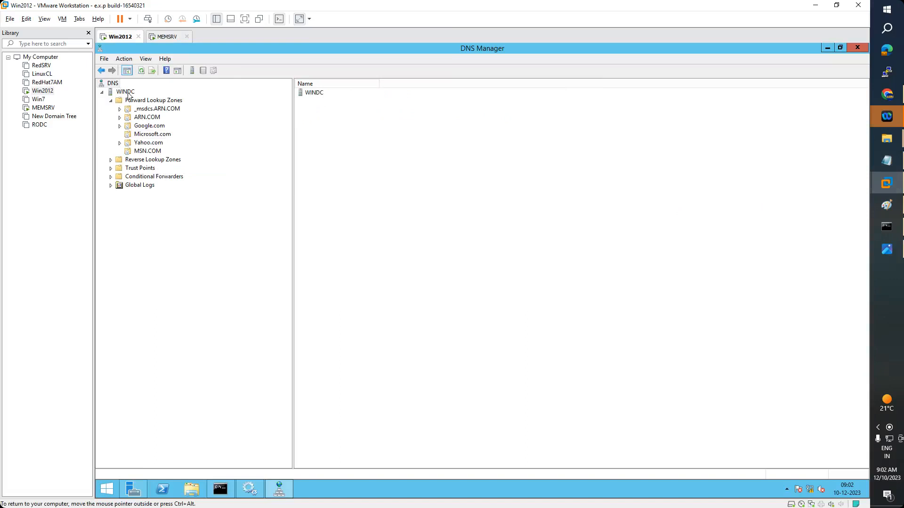
pyautogui.rightClick(114, 86)
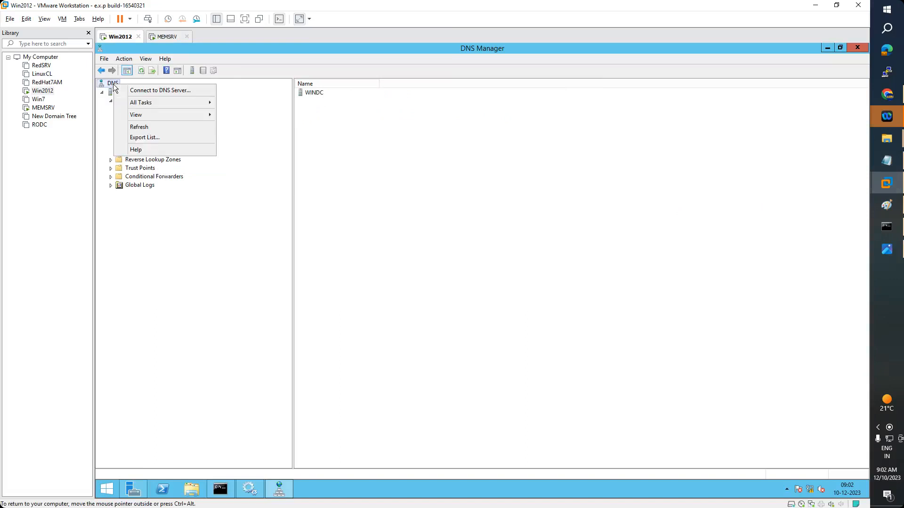
pyautogui.click(139, 127)
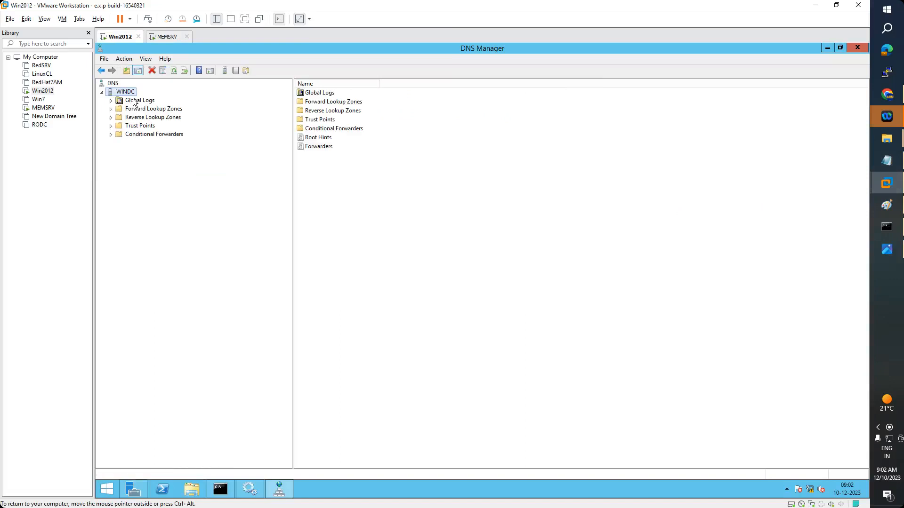
# View the root hint name servers in WINDC's server Properties
pyautogui.rightClick(125, 93)
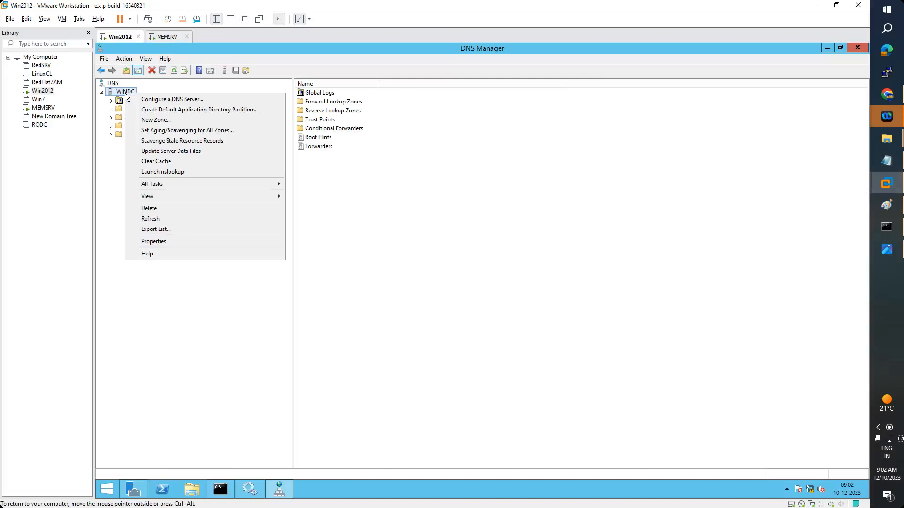
pyautogui.click(166, 242)
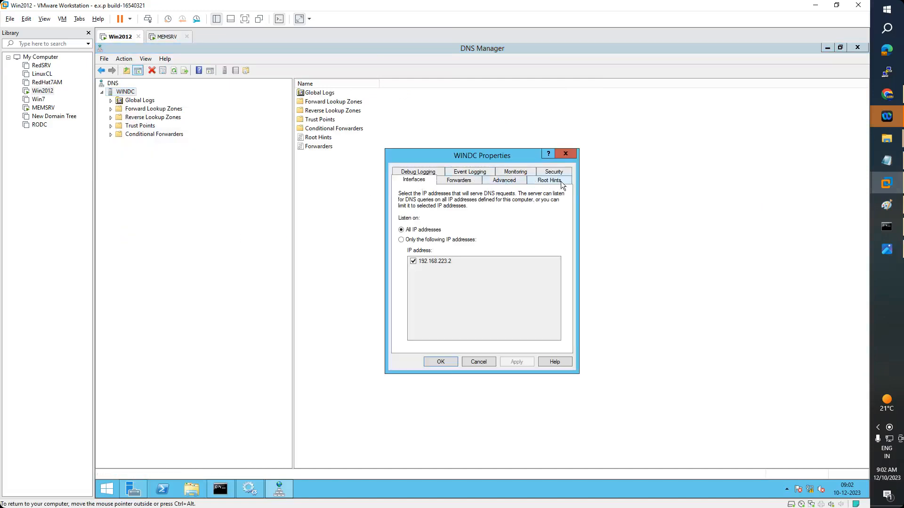
pyautogui.click(561, 182)
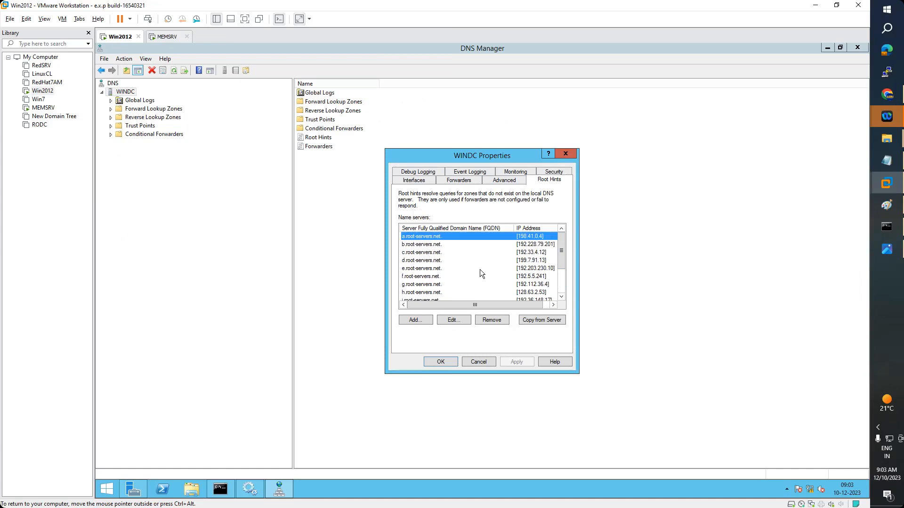
pyautogui.click(887, 228)
# Review the host tracert output, then highlight the Cache Server topic in the DNS notes
pyautogui.click(347, 277)
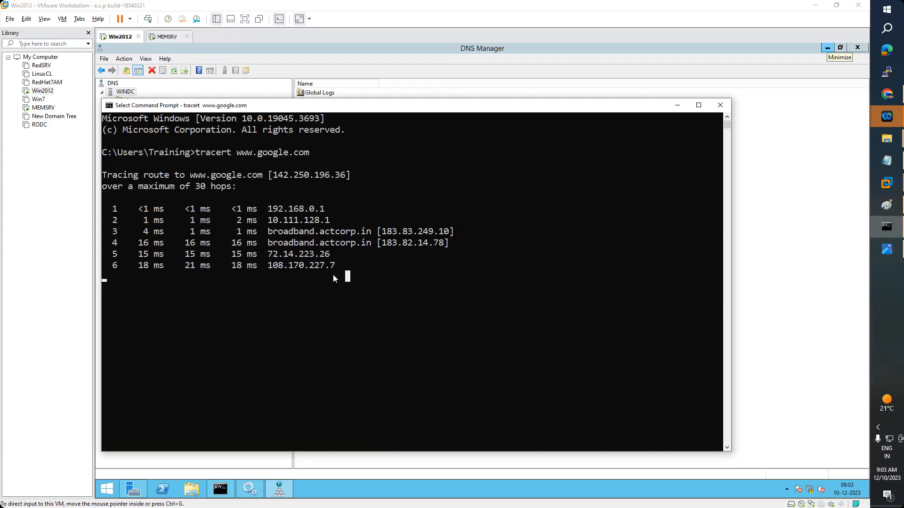
pyautogui.click(677, 106)
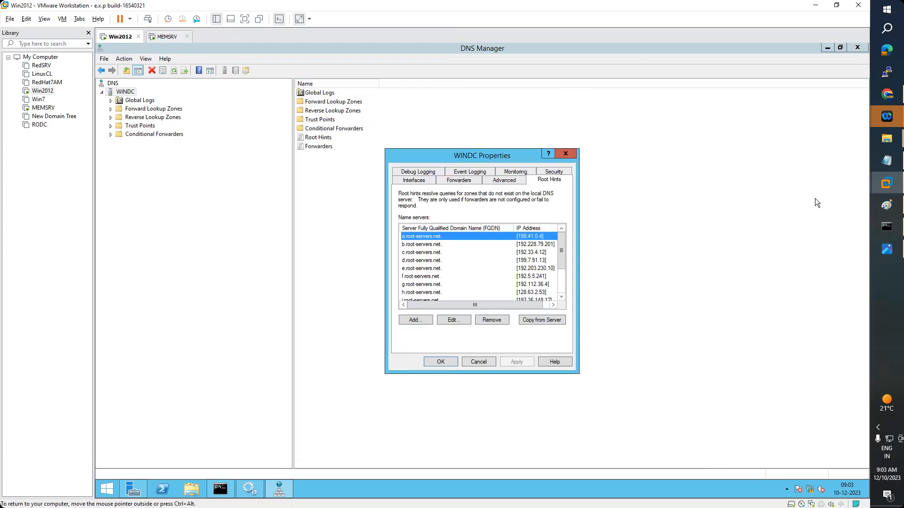
pyautogui.click(886, 161)
pyautogui.moveTo(125, 173); pyautogui.dragTo(16, 174)
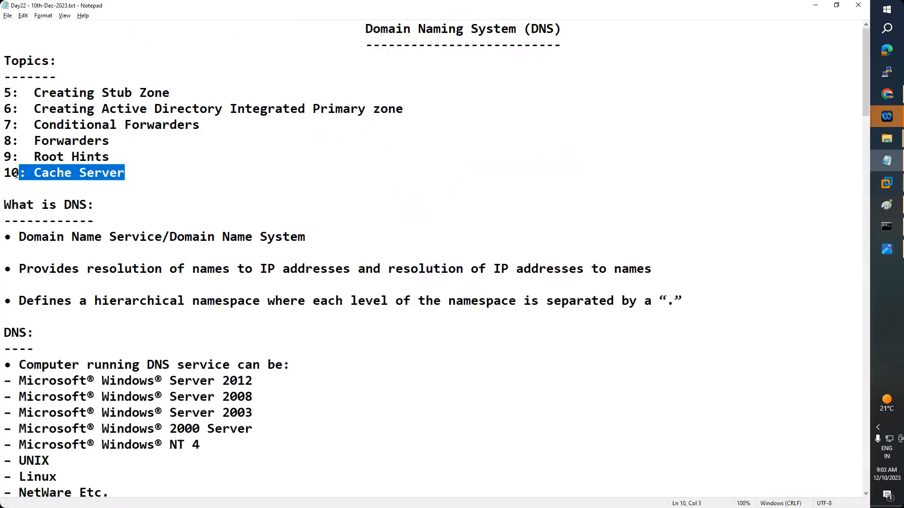
pyautogui.click(815, 6)
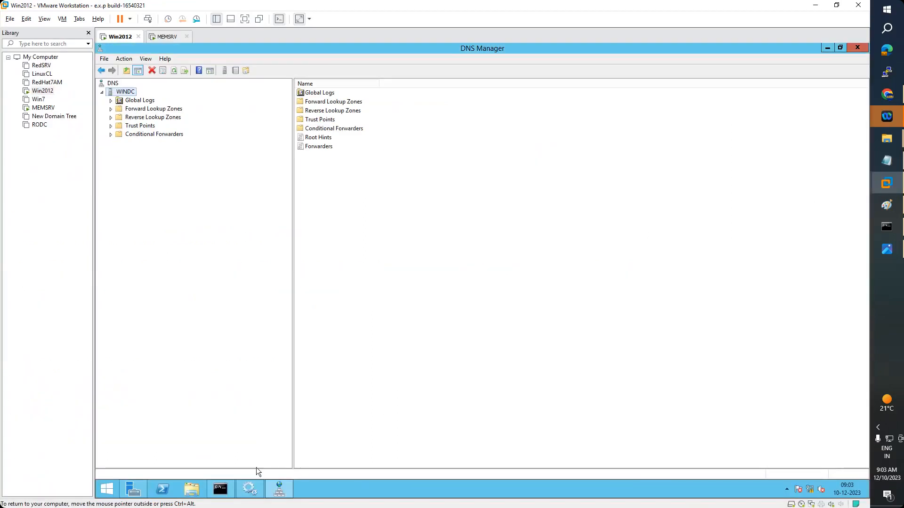
pyautogui.click(220, 492)
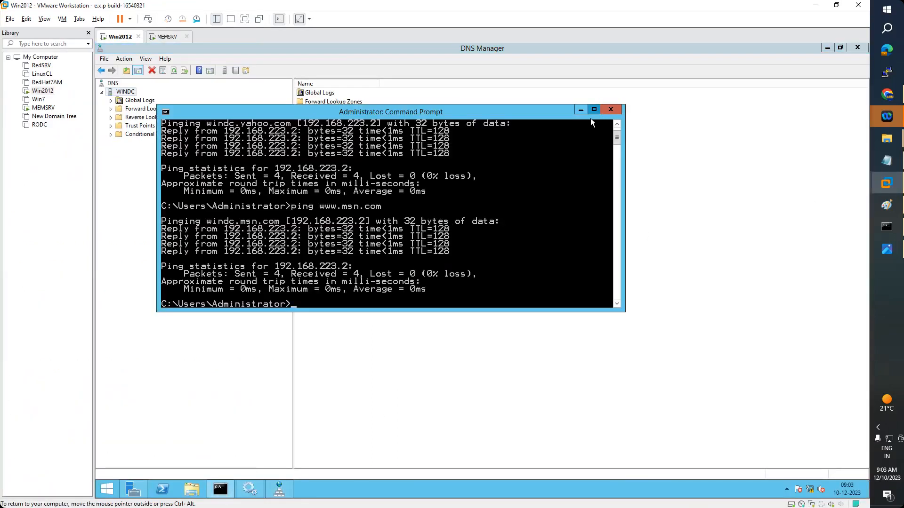
pyautogui.click(593, 110)
pyautogui.write('cls')
pyautogui.press('Return')
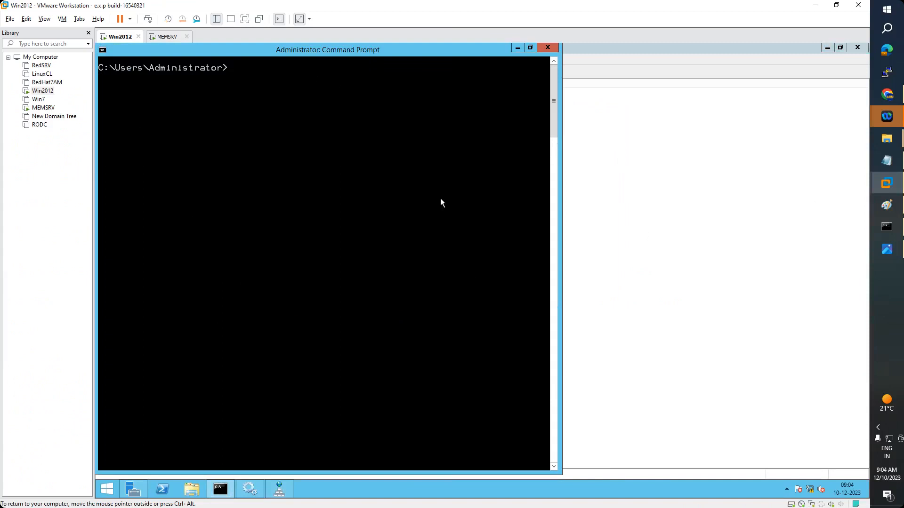
pyautogui.write('ipconfig /displaydns')
pyautogui.press('Return')
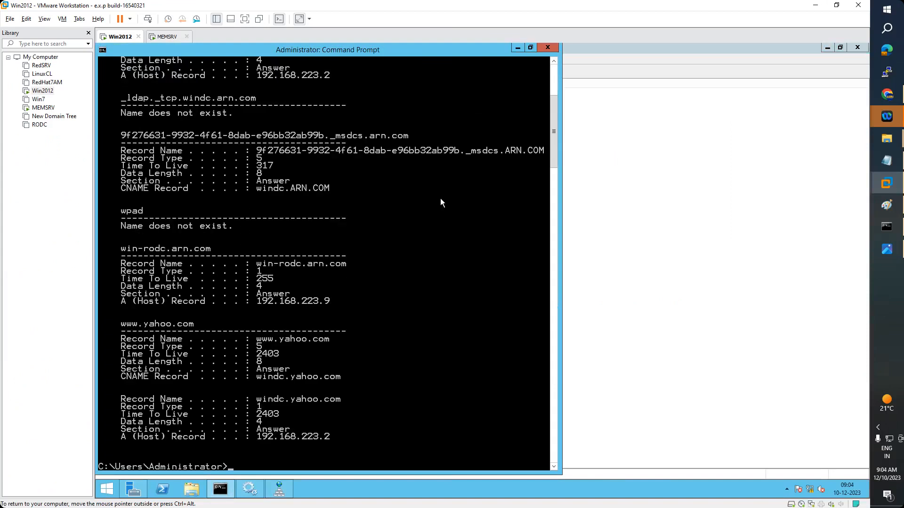
pyautogui.scroll(8, 322, 369)
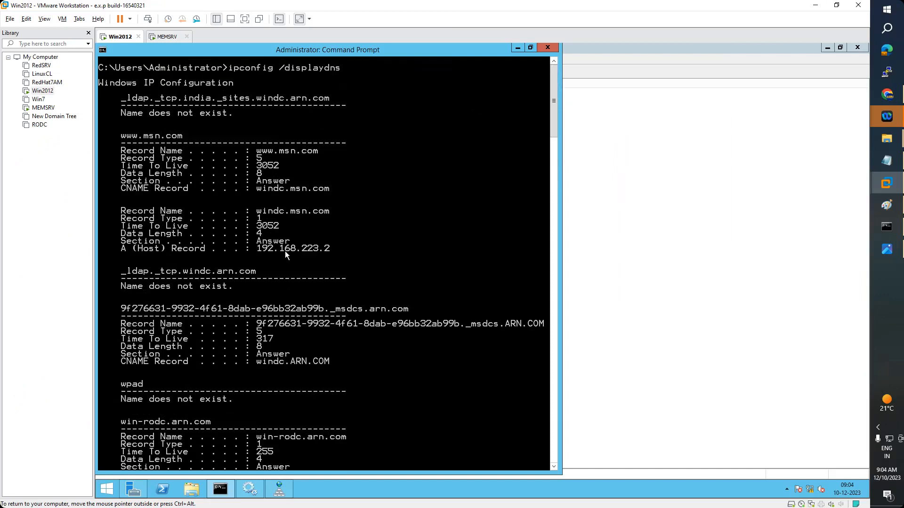
pyautogui.scroll(-4, 284, 251)
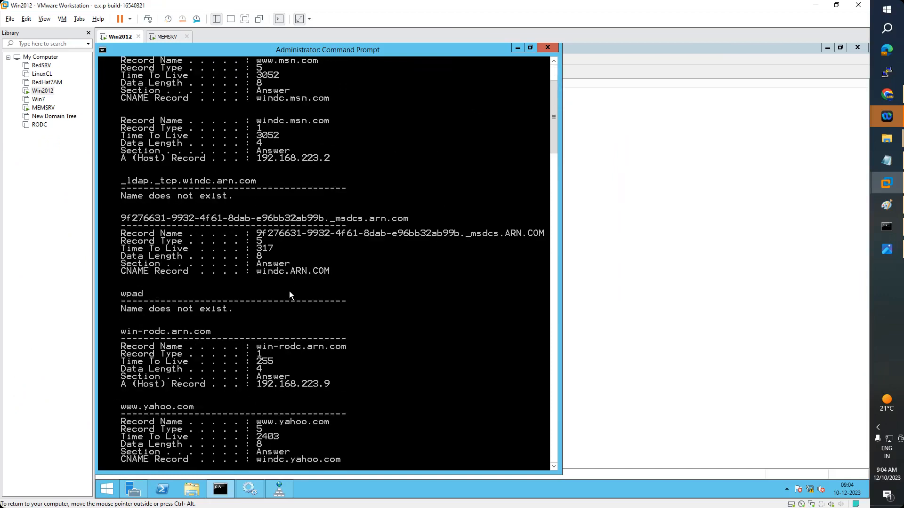
pyautogui.scroll(-5, 291, 304)
pyautogui.scroll(-2, 296, 325)
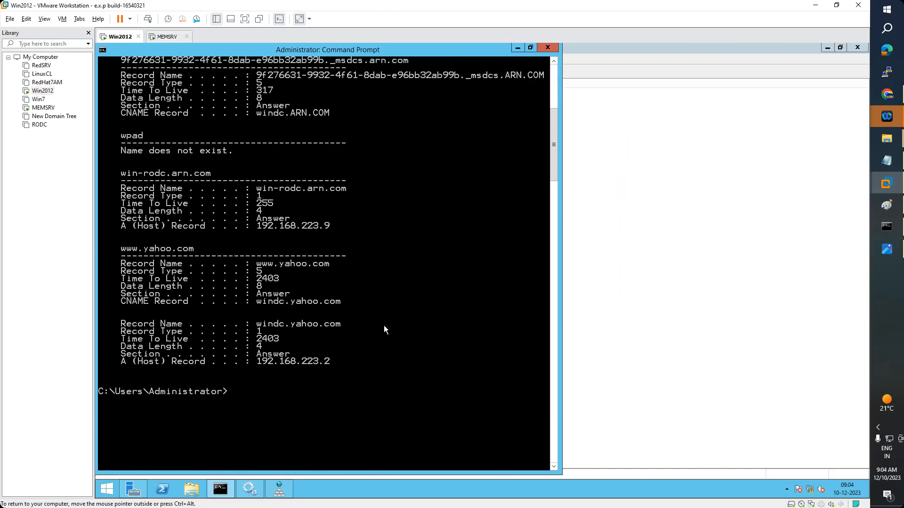
pyautogui.scroll(11, 296, 302)
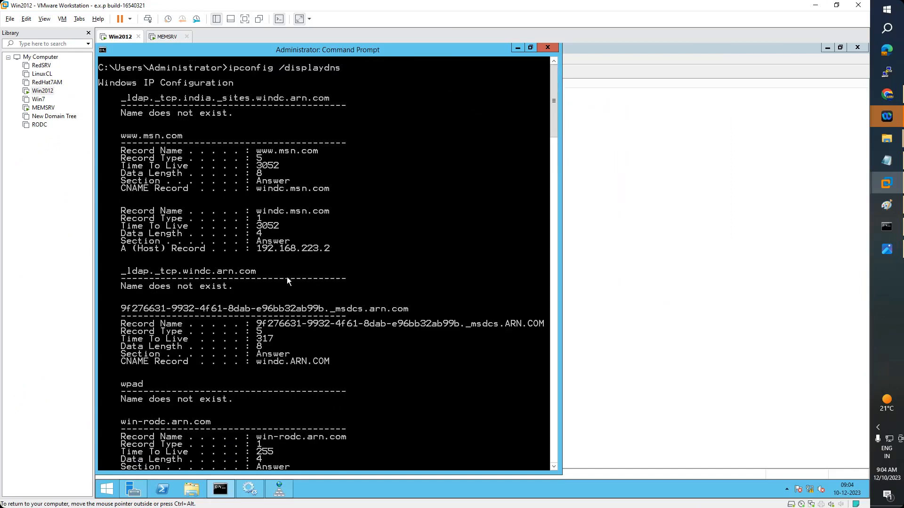
# On MEMSRV, clear the console and review its cached DNS entries with ipconfig /displaydns
pyautogui.click(167, 36)
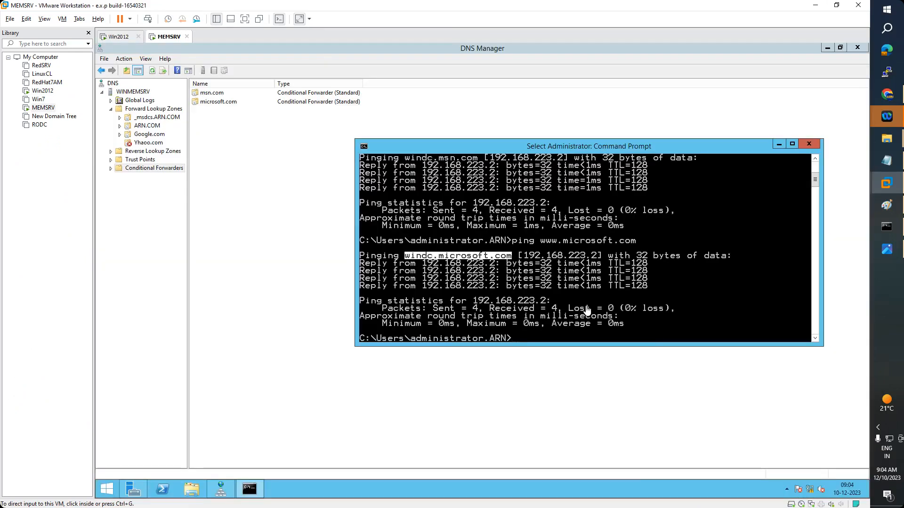
pyautogui.click(793, 144)
pyautogui.write('cls')
pyautogui.press('Return')
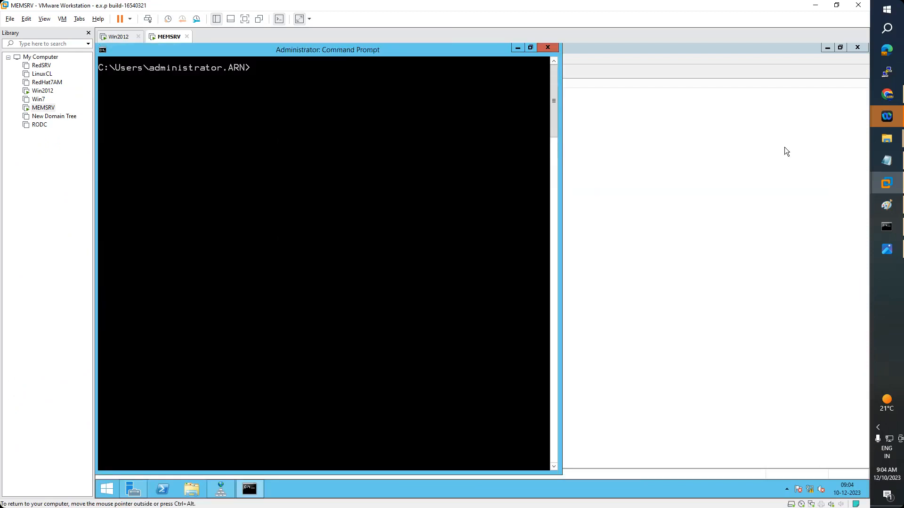
pyautogui.write('ipconfig /displaydns')
pyautogui.press('Return')
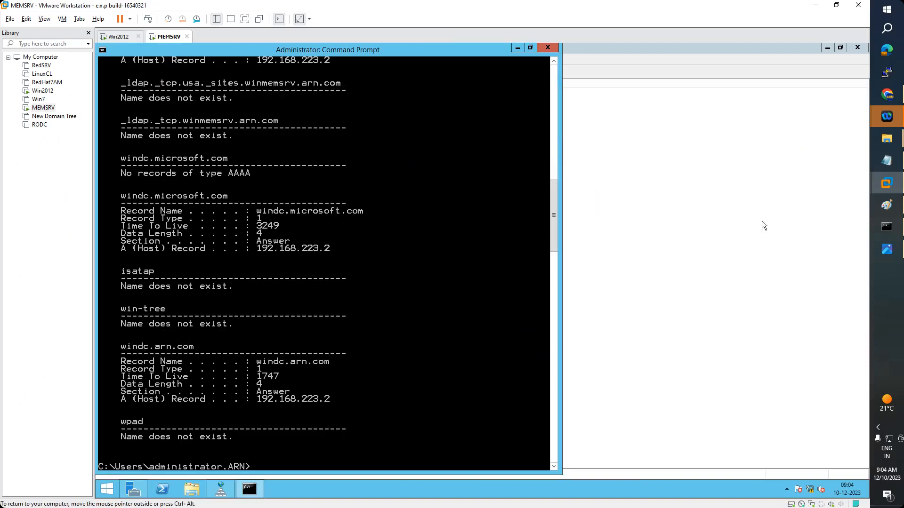
pyautogui.scroll(2, 360, 323)
pyautogui.scroll(6, 357, 316)
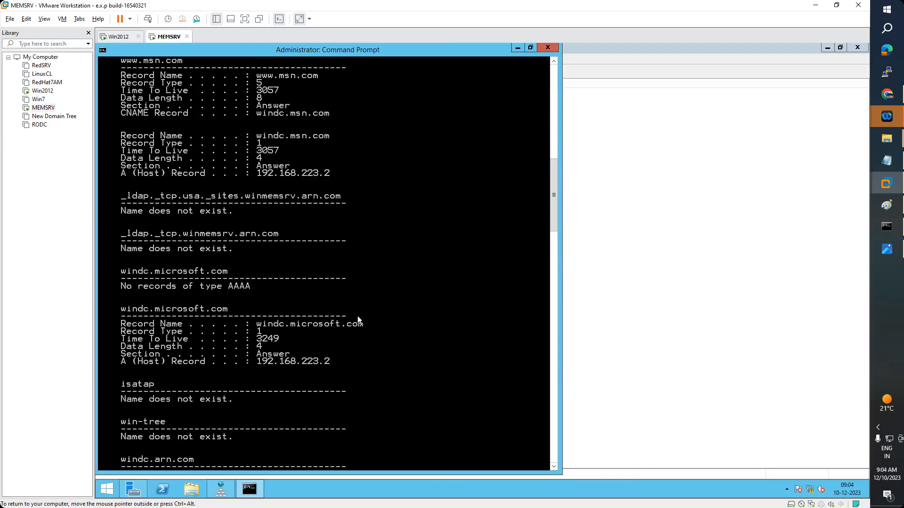
pyautogui.scroll(7, 360, 317)
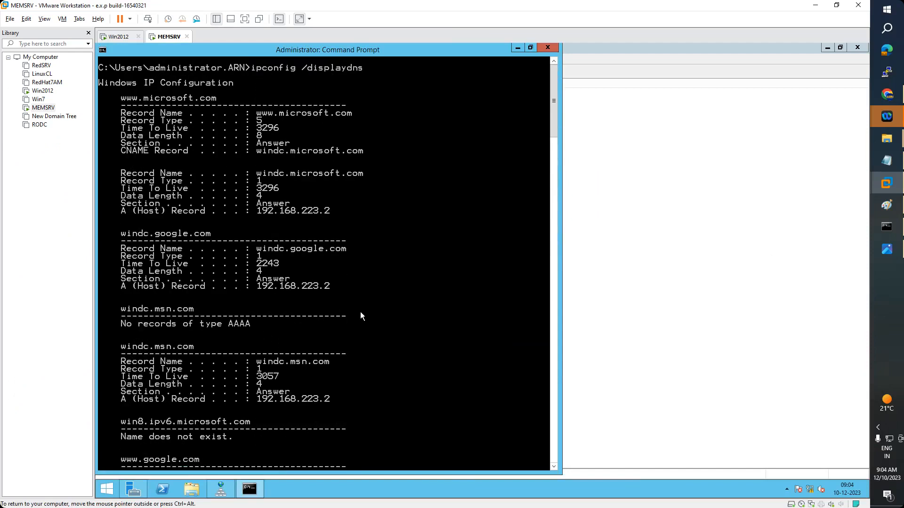
pyautogui.scroll(-18, 362, 313)
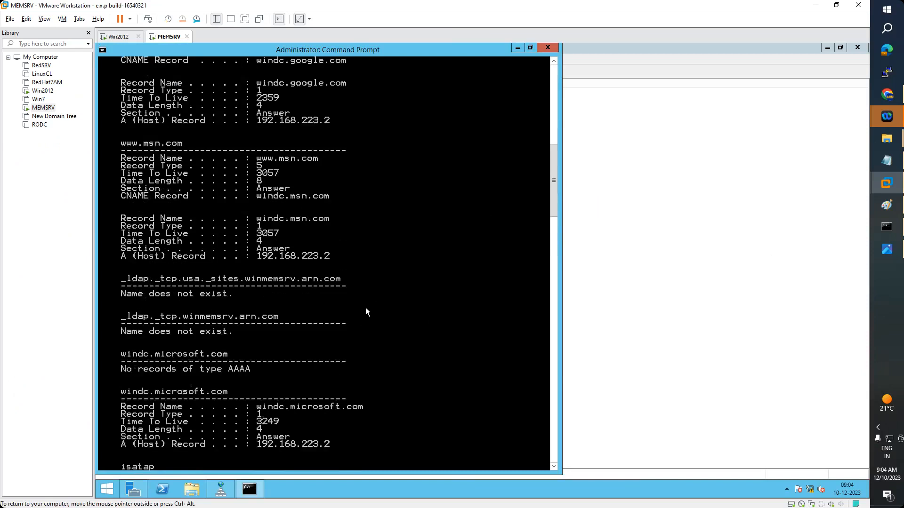
pyautogui.scroll(-7, 366, 307)
pyautogui.scroll(20, 369, 304)
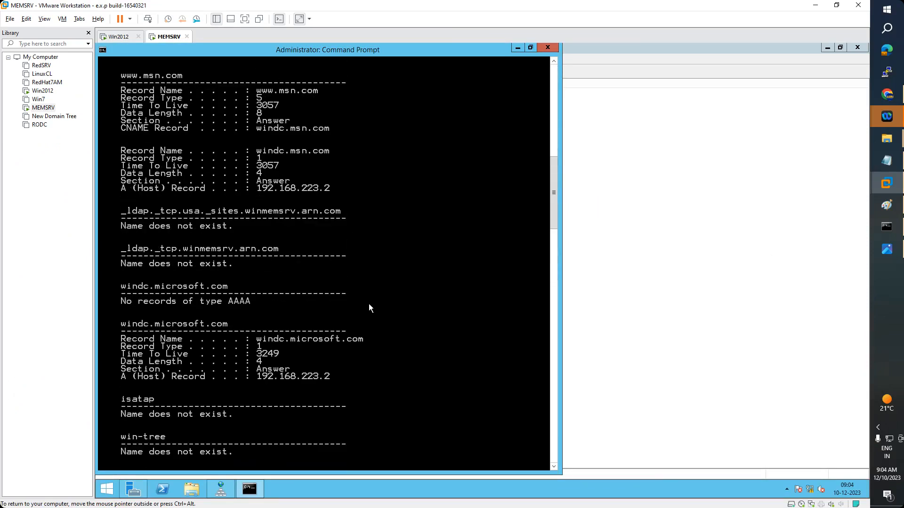
pyautogui.scroll(13, 369, 303)
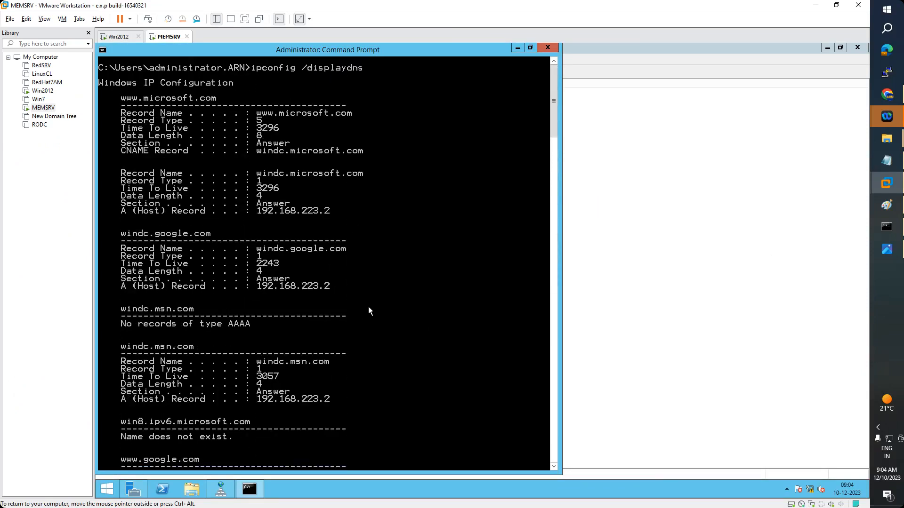
pyautogui.scroll(-20, 375, 292)
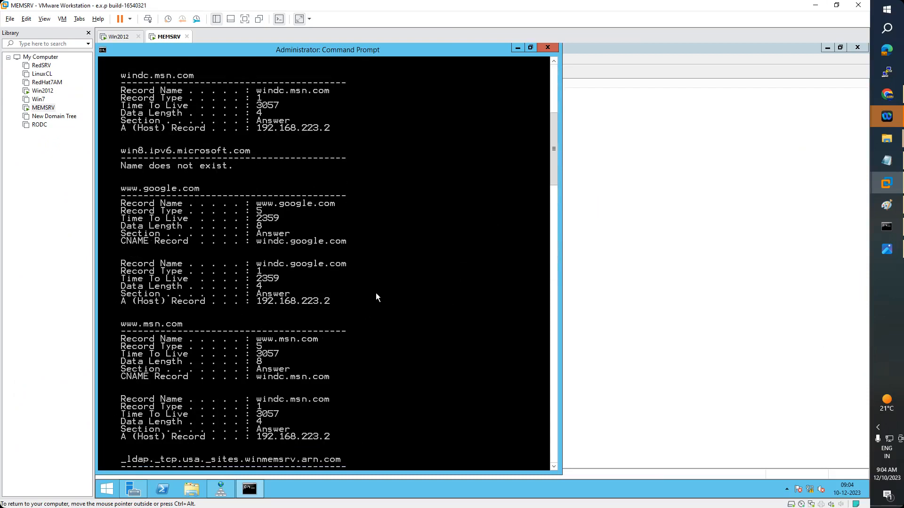
pyautogui.scroll(-12, 376, 295)
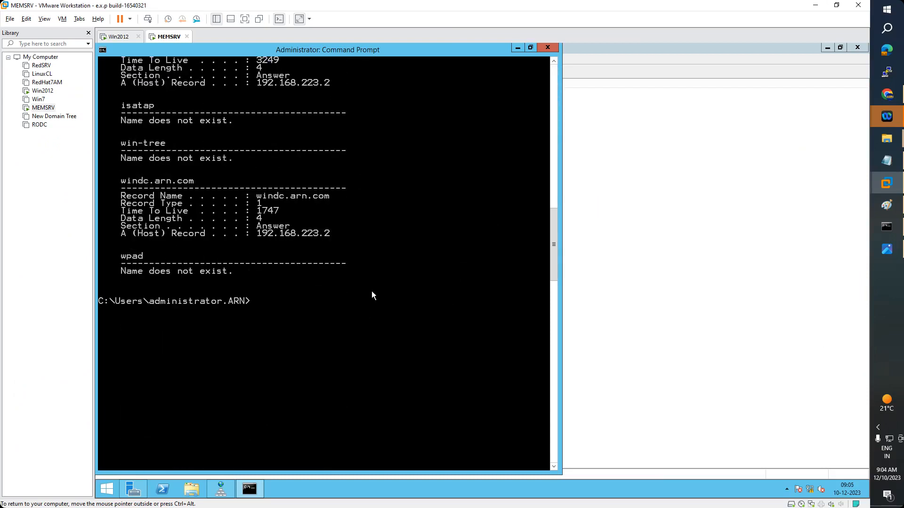
# Flush MEMSRV's resolver cache with ipconfig /flushdns and confirm it is empty
pyautogui.write('ipconfig /flushdns')
pyautogui.press('Return')
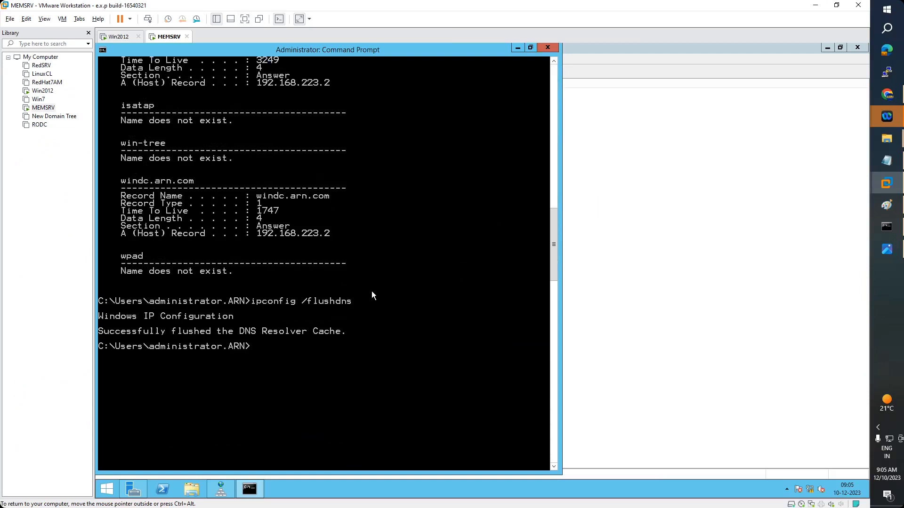
pyautogui.press('Up')
pyautogui.press('BackSpace')
pyautogui.press('BackSpace')
pyautogui.press('BackSpace')
pyautogui.press('BackSpace')
pyautogui.press('BackSpace')
pyautogui.press('BackSpace')
pyautogui.press('BackSpace')
pyautogui.press('BackSpace')
pyautogui.write('displaydns')
pyautogui.press('Return')
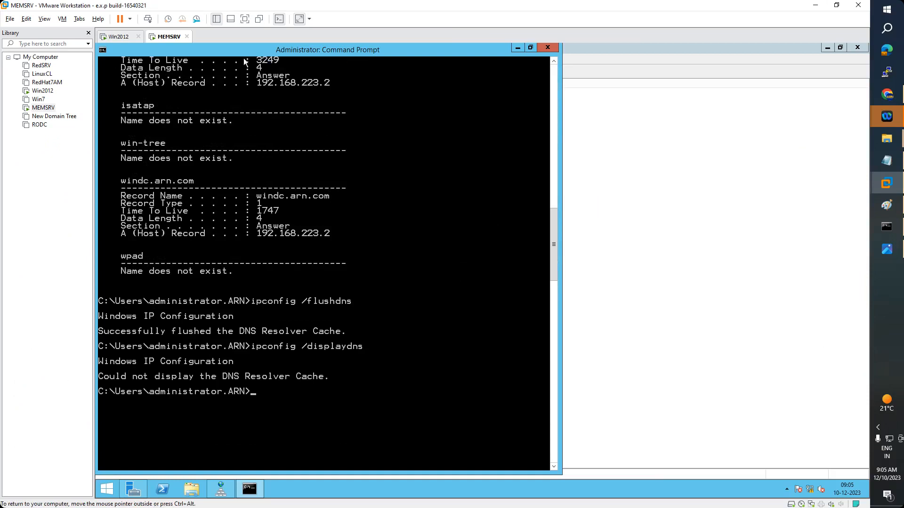
pyautogui.click(116, 38)
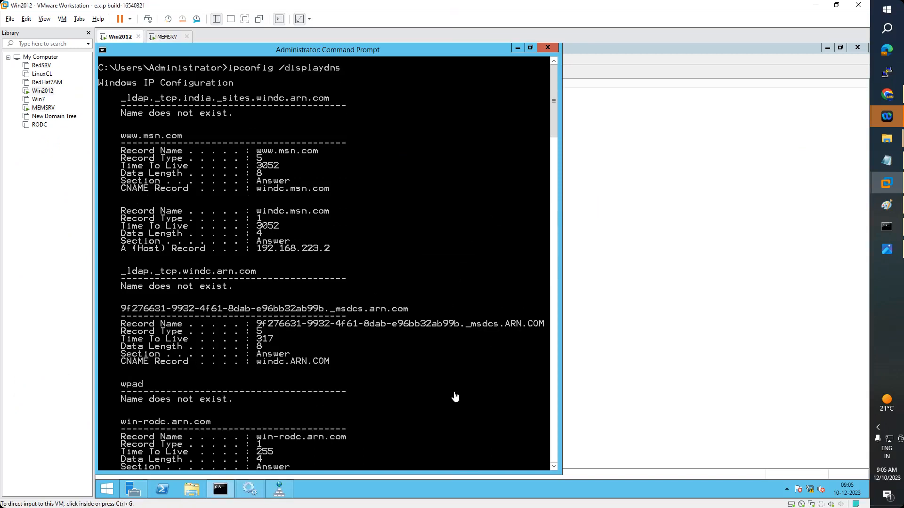
# Run ipconfig /flushdns on Win2012, confirm the cache is empty, then highlight Root Hints in the notes
pyautogui.scroll(-7, 369, 364)
pyautogui.scroll(-10, 368, 367)
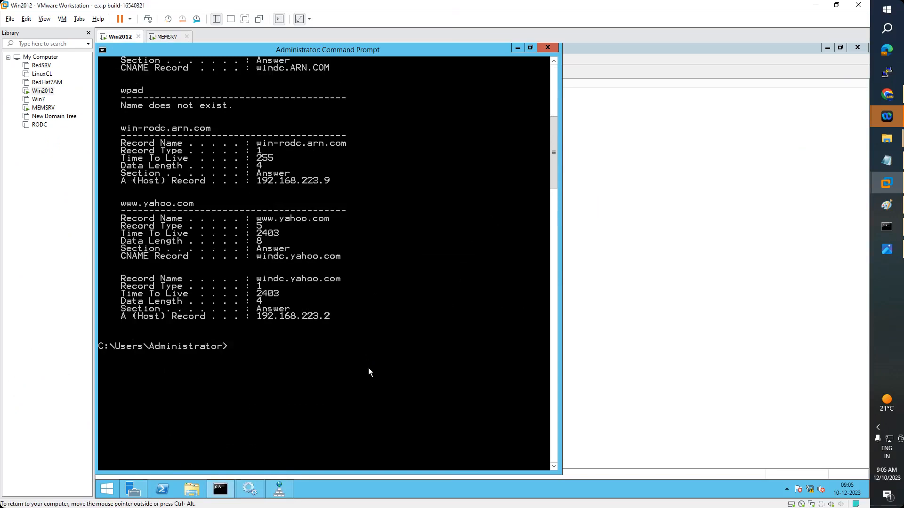
pyautogui.write('ip')
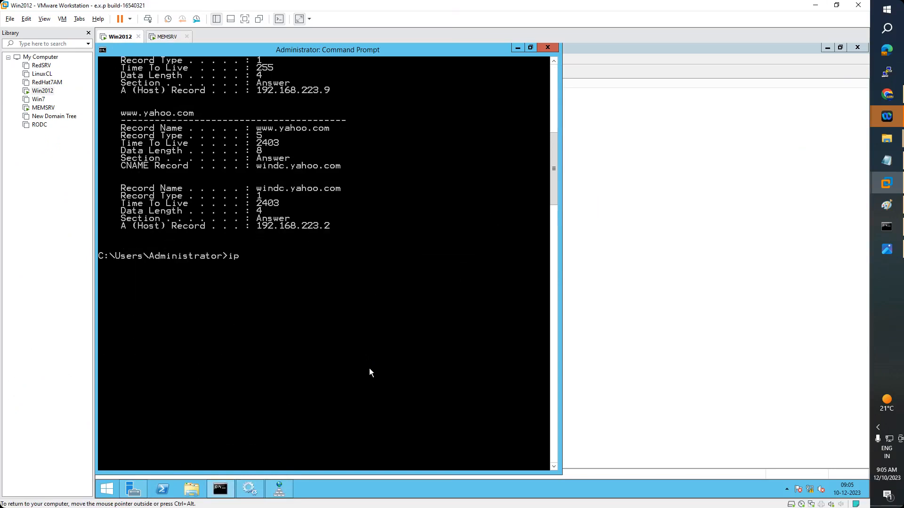
pyautogui.write('config /flushdns')
pyautogui.press('Return')
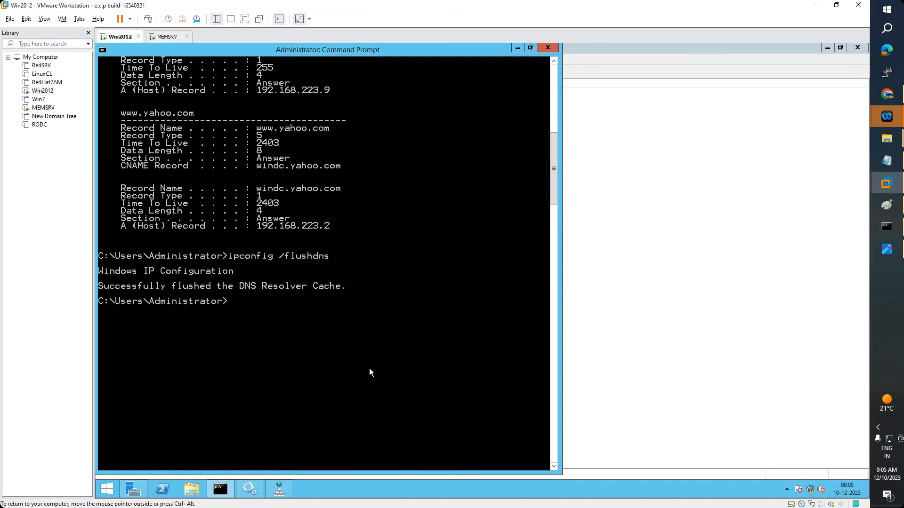
pyautogui.press('Up')
pyautogui.press('Up')
pyautogui.press('Return')
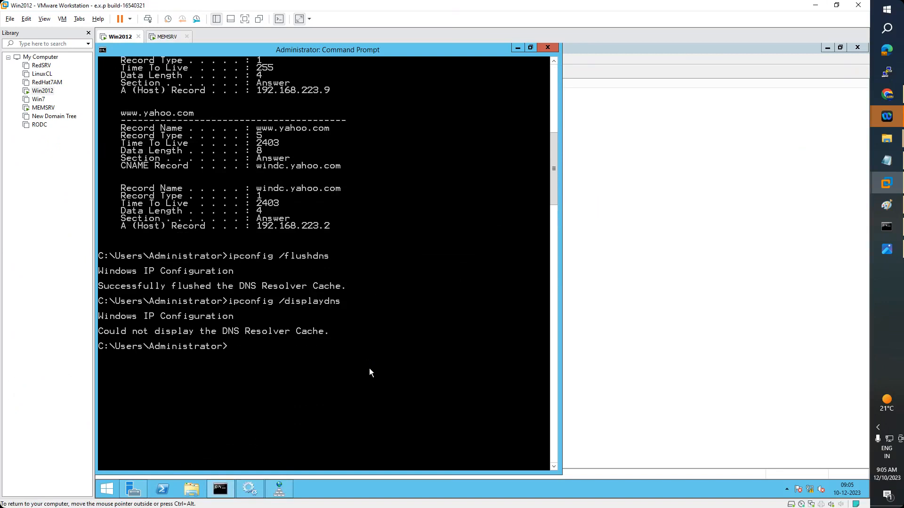
pyautogui.click(888, 164)
pyautogui.moveTo(113, 158); pyautogui.dragTo(34, 156)
pyautogui.click(134, 170)
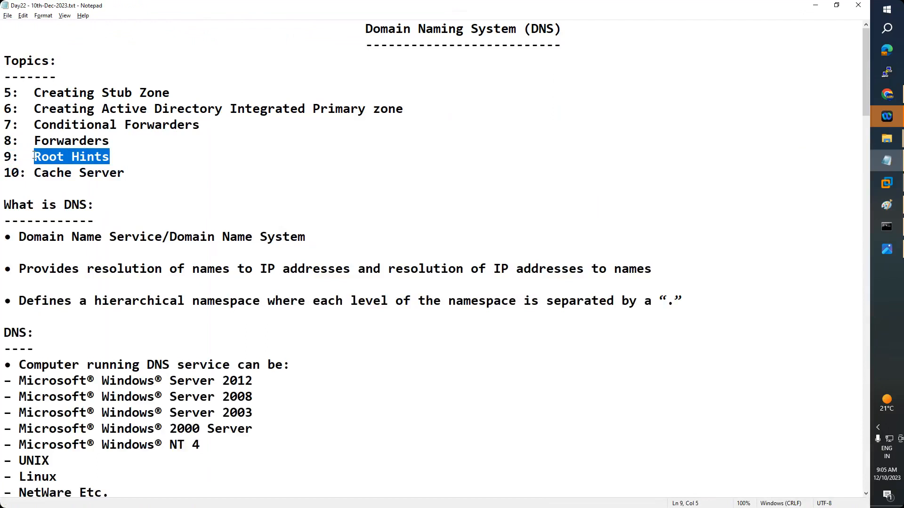
pyautogui.click(109, 140)
pyautogui.moveTo(113, 140); pyautogui.dragTo(36, 139)
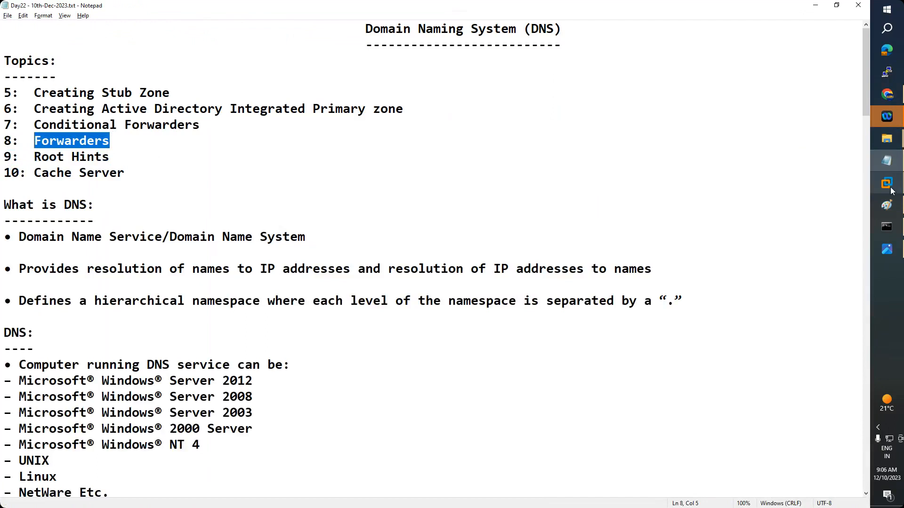
pyautogui.moveTo(891, 188)
pyautogui.click(810, 205)
pyautogui.click(121, 36)
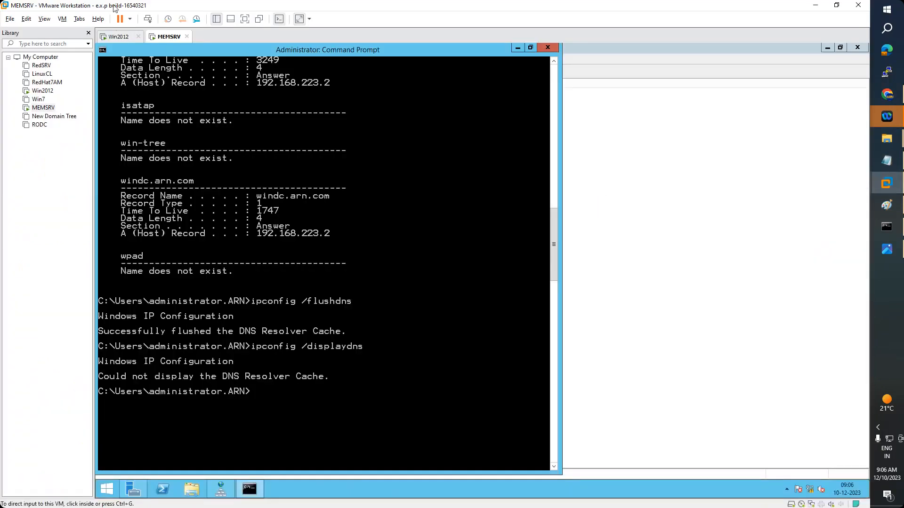
pyautogui.click(517, 47)
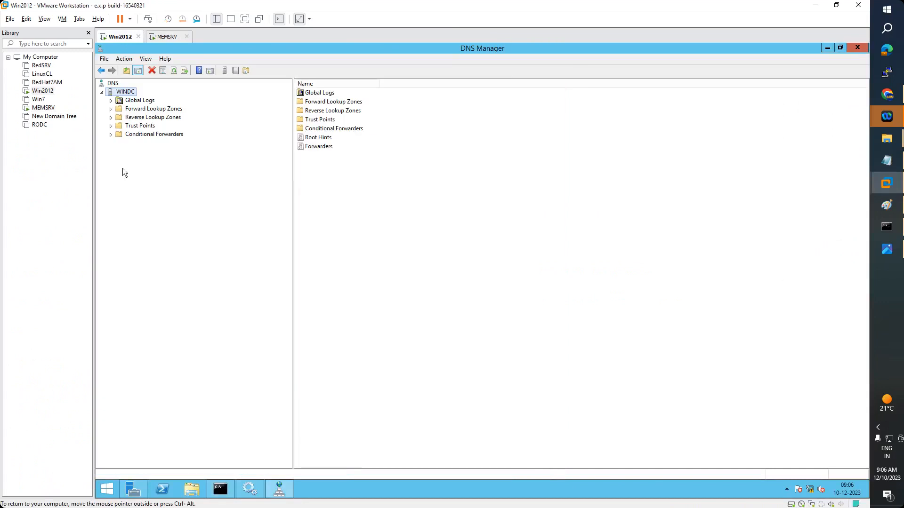
pyautogui.click(112, 110)
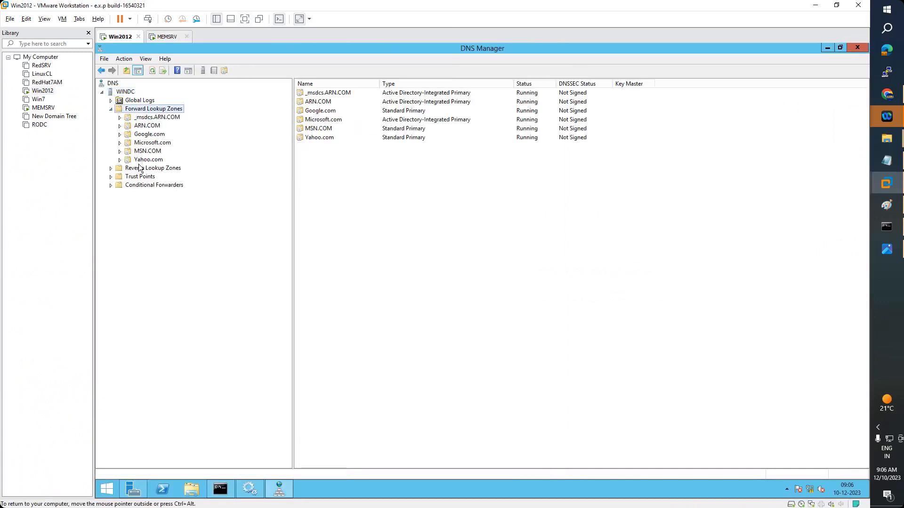
pyautogui.click(170, 36)
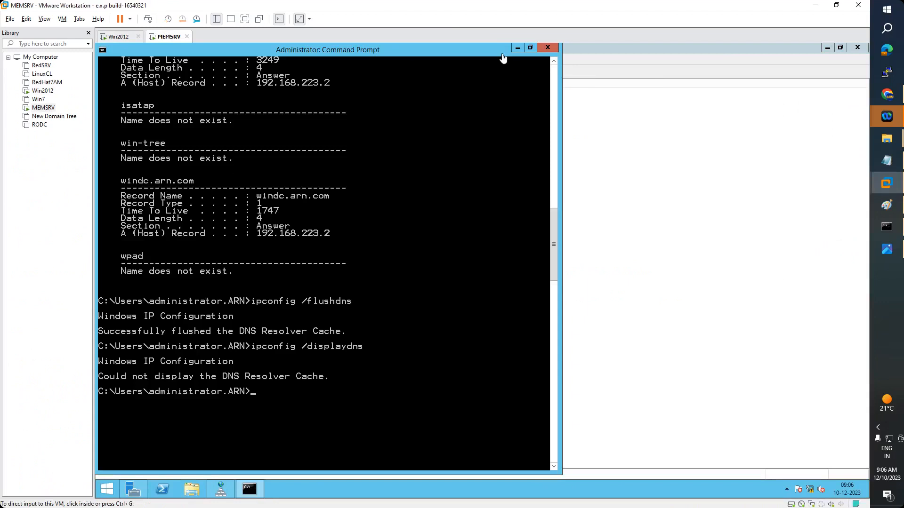
pyautogui.click(518, 48)
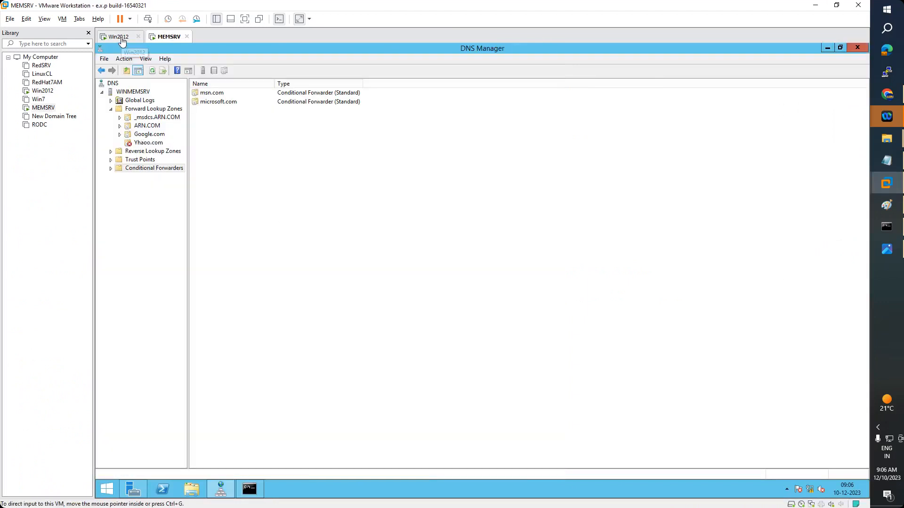
pyautogui.click(250, 490)
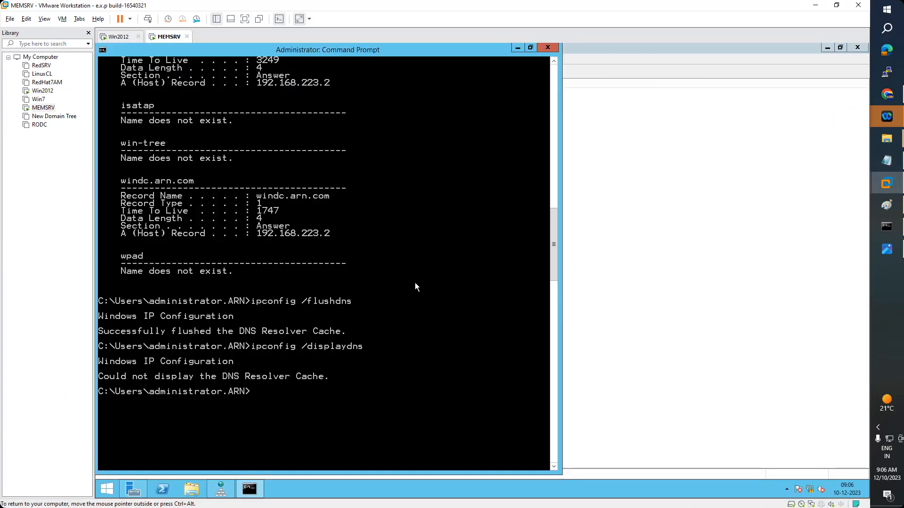
pyautogui.write('ping www.yahoo.com')
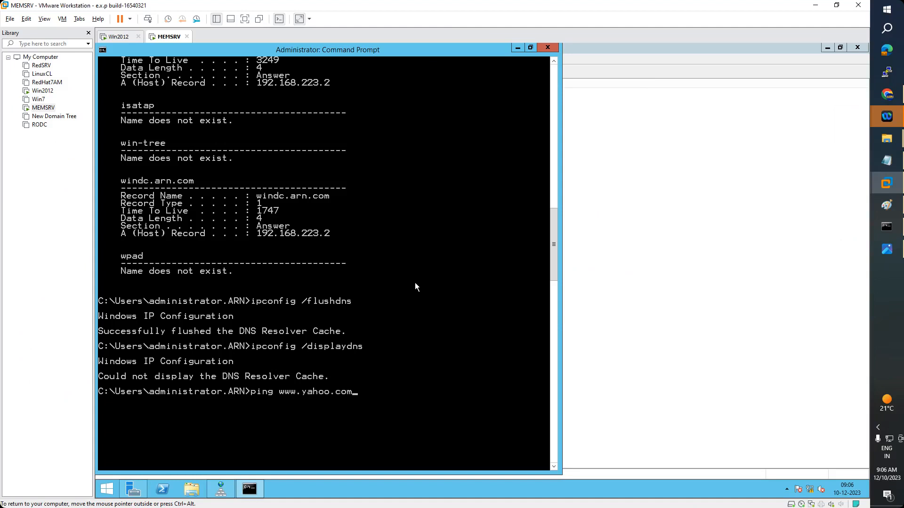
pyautogui.press('Return')
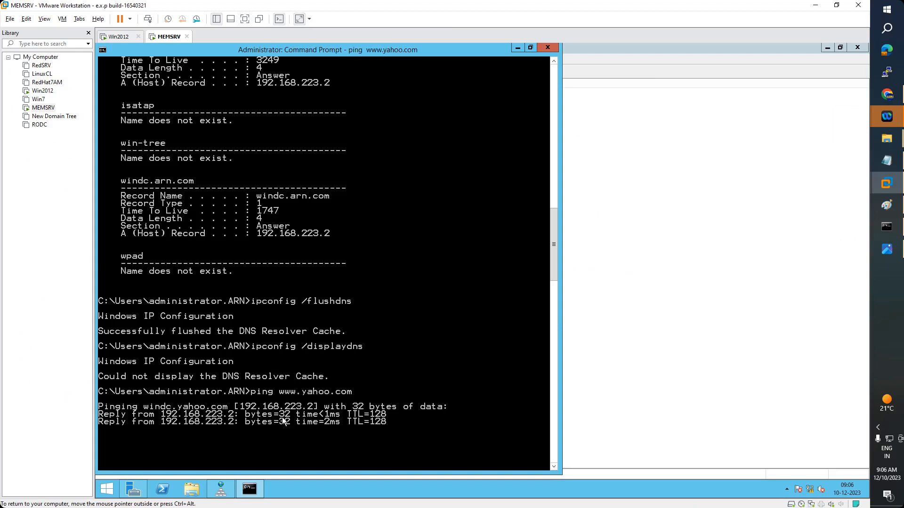
pyautogui.click(517, 48)
pyautogui.click(150, 143)
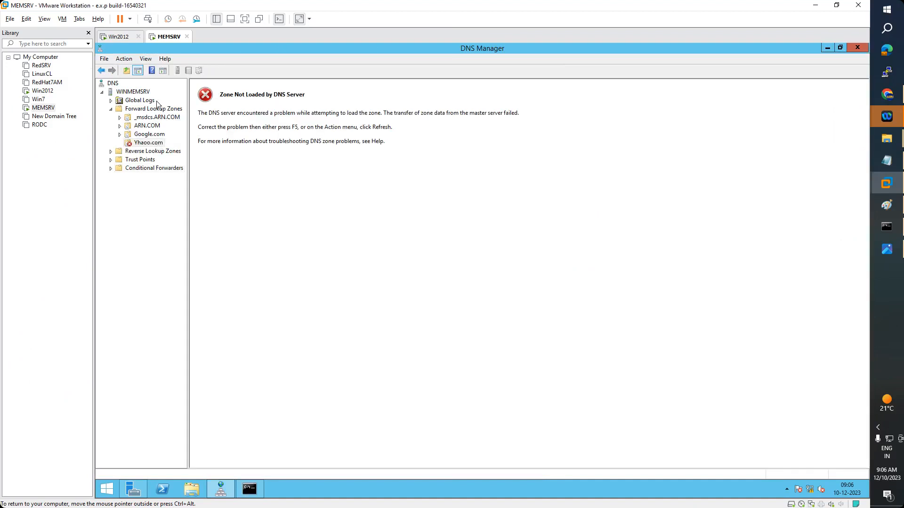
pyautogui.click(118, 37)
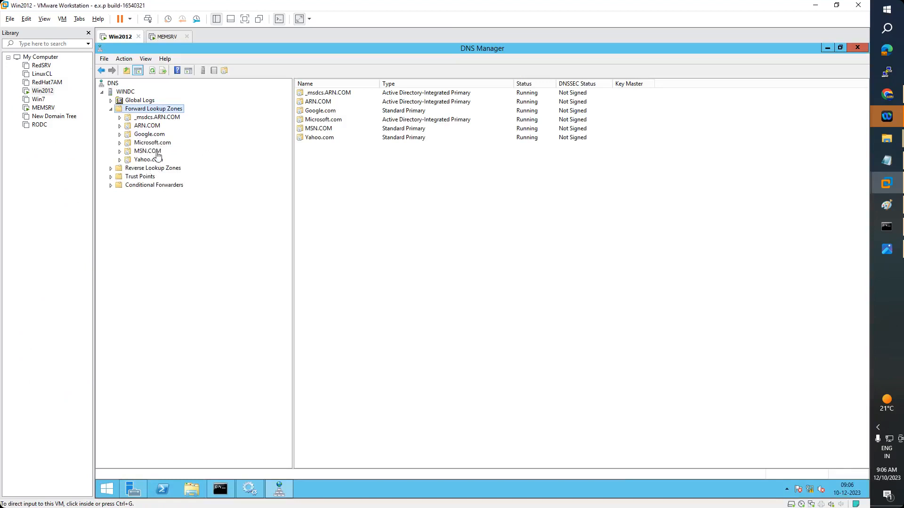
pyautogui.click(166, 36)
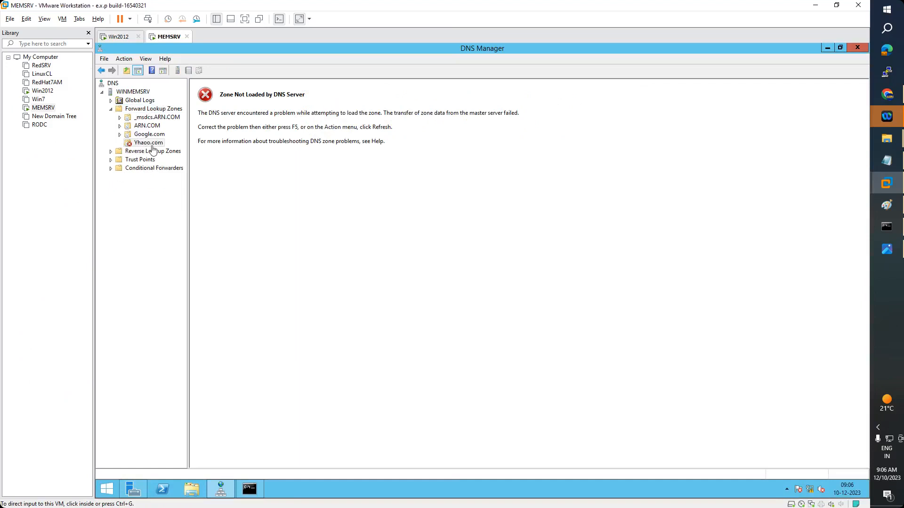
pyautogui.click(252, 490)
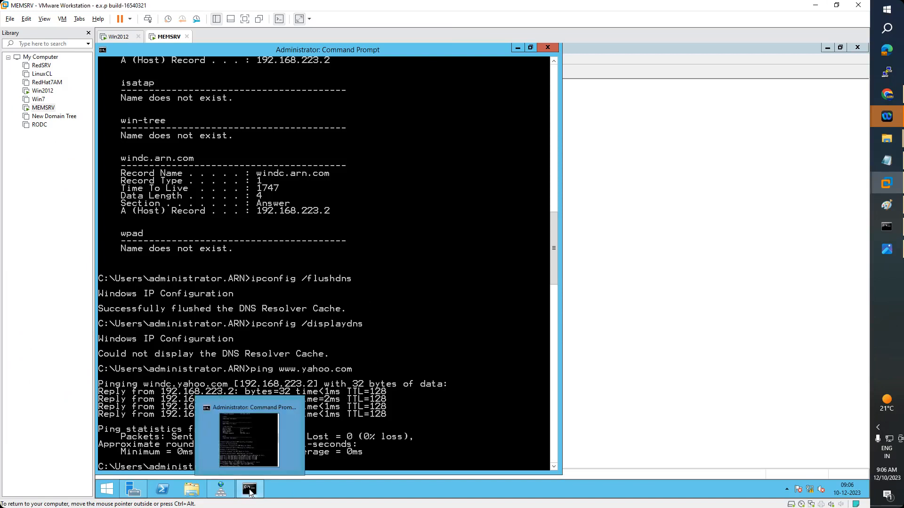
pyautogui.click(249, 490)
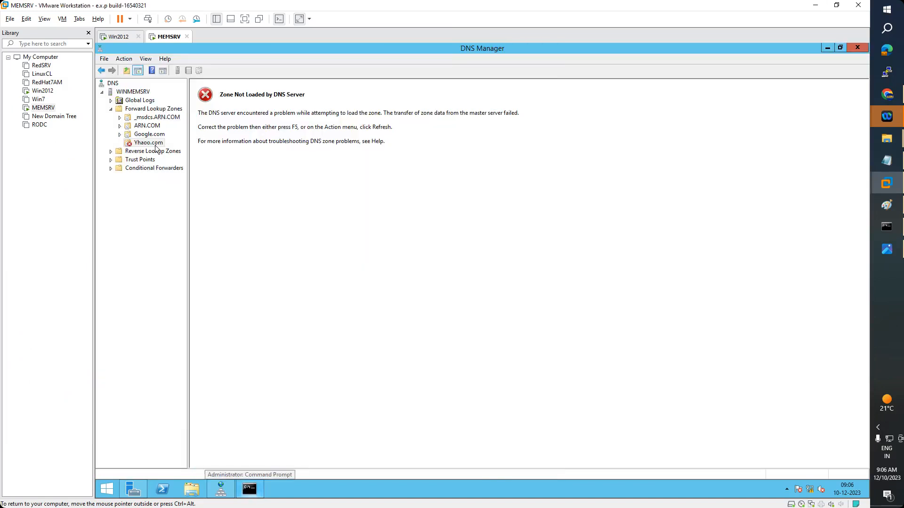
pyautogui.click(138, 168)
# Create a yahoo.com conditional forwarder on MEMSRV with master server 192.168.223.2
pyautogui.rightClick(138, 168)
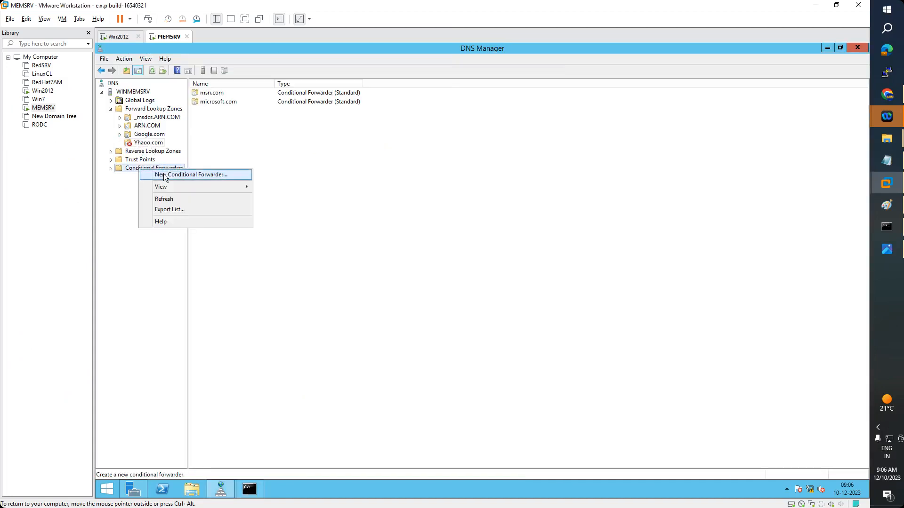
pyautogui.click(165, 175)
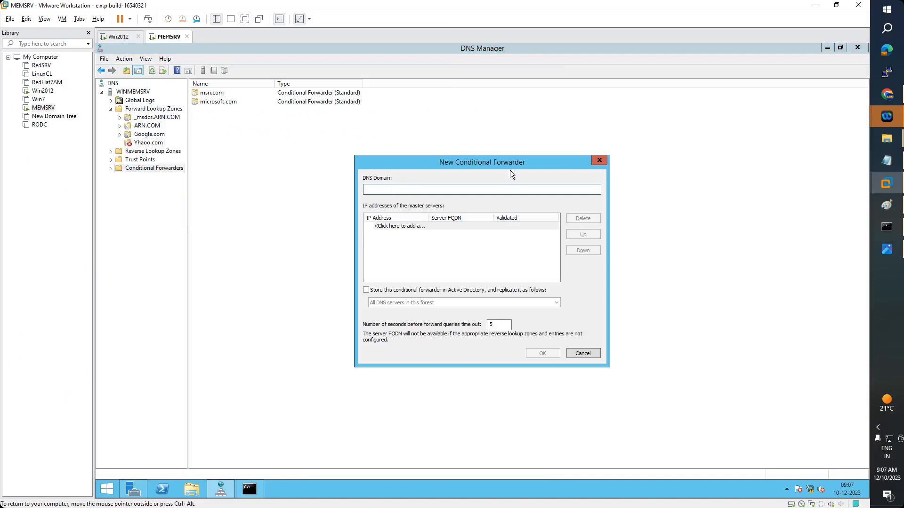
pyautogui.write('yahoo.com')
pyautogui.press('Tab')
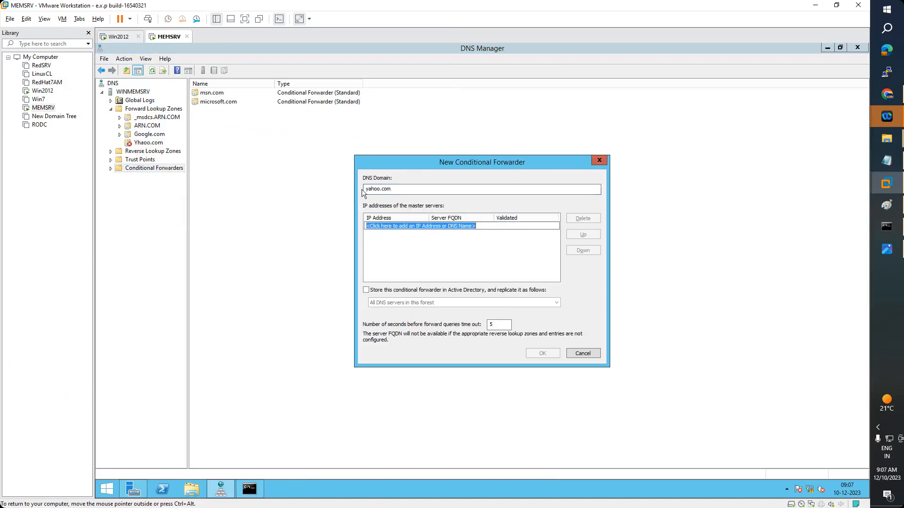
pyautogui.write('192.16')
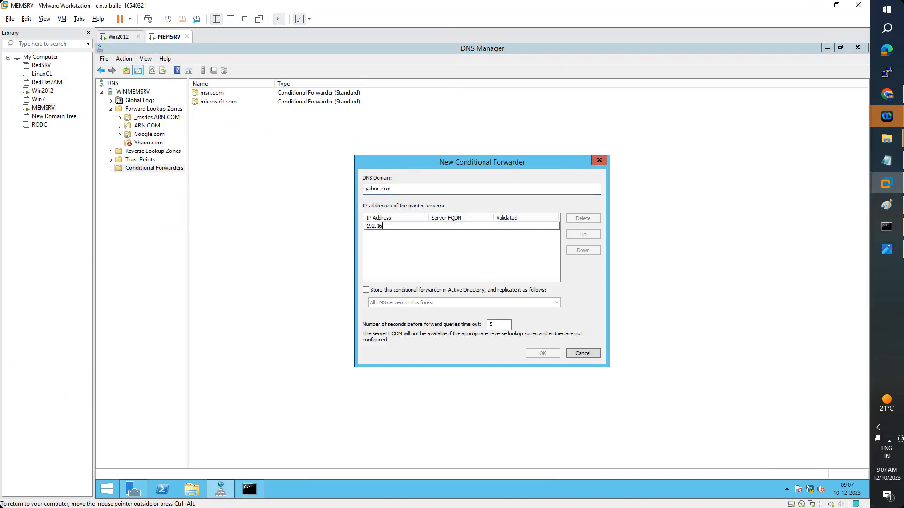
pyautogui.write('8.223.2')
pyautogui.press('Return')
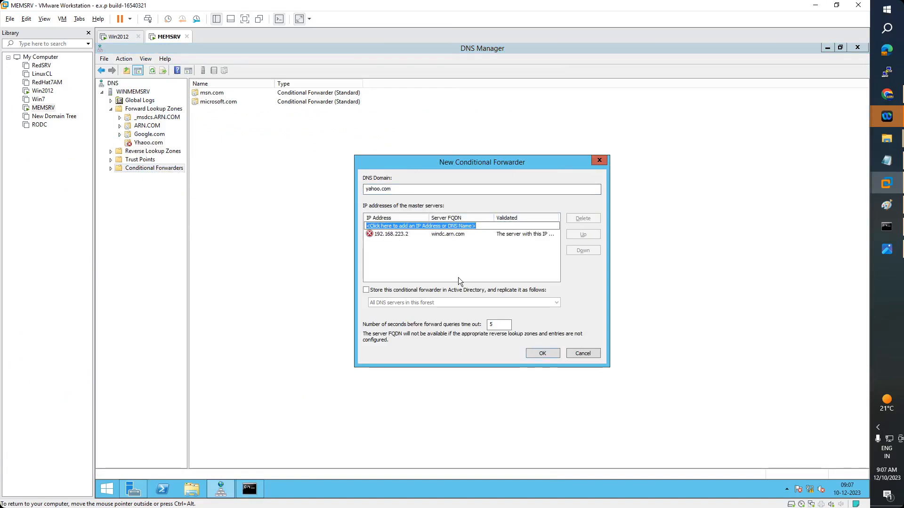
pyautogui.click(542, 353)
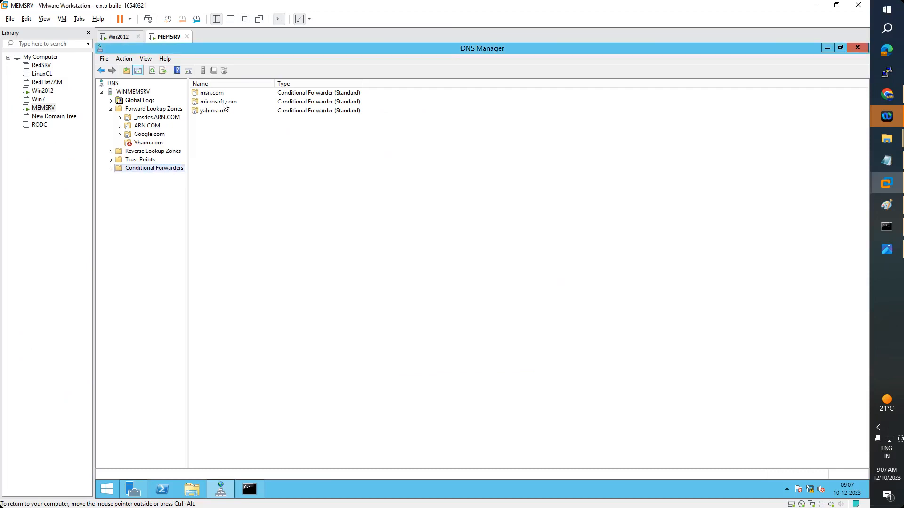
# Delete the misspelled Yhaoo.com zone from MEMSRV
pyautogui.click(221, 112)
pyautogui.click(148, 143)
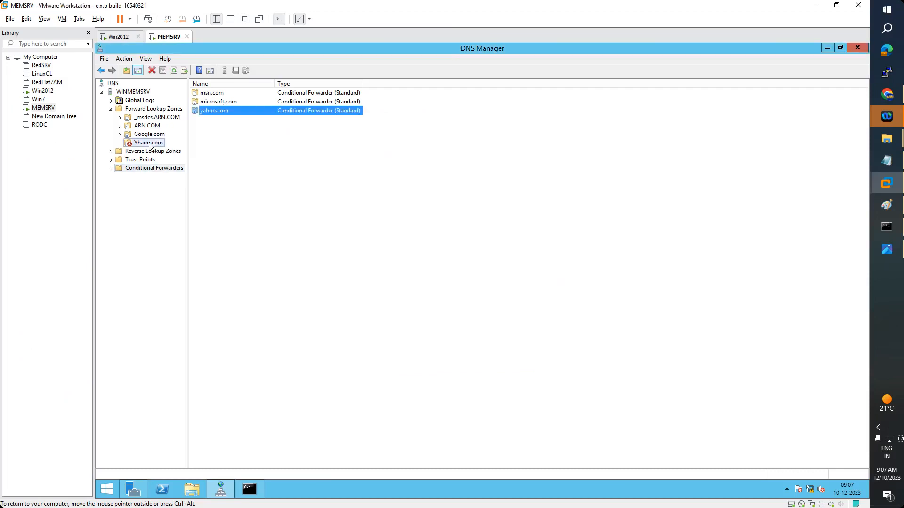
pyautogui.rightClick(149, 143)
pyautogui.click(187, 207)
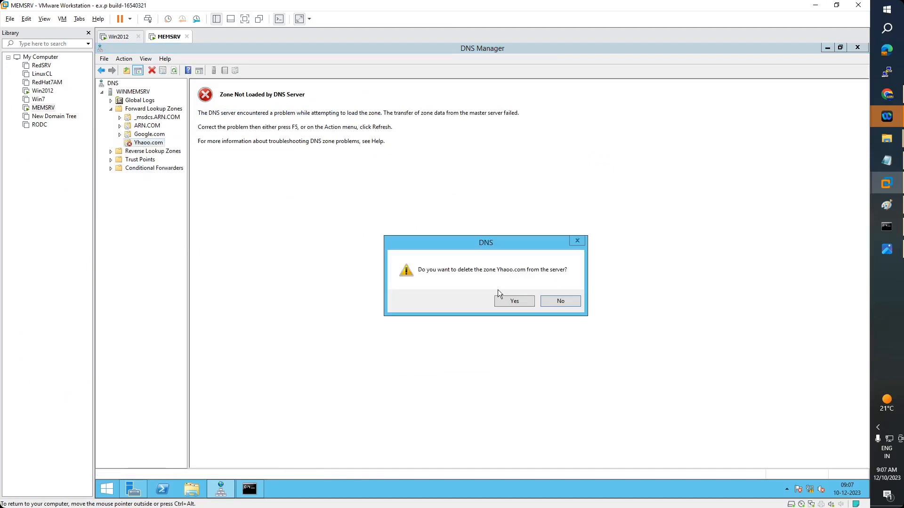
pyautogui.click(508, 302)
pyautogui.click(250, 491)
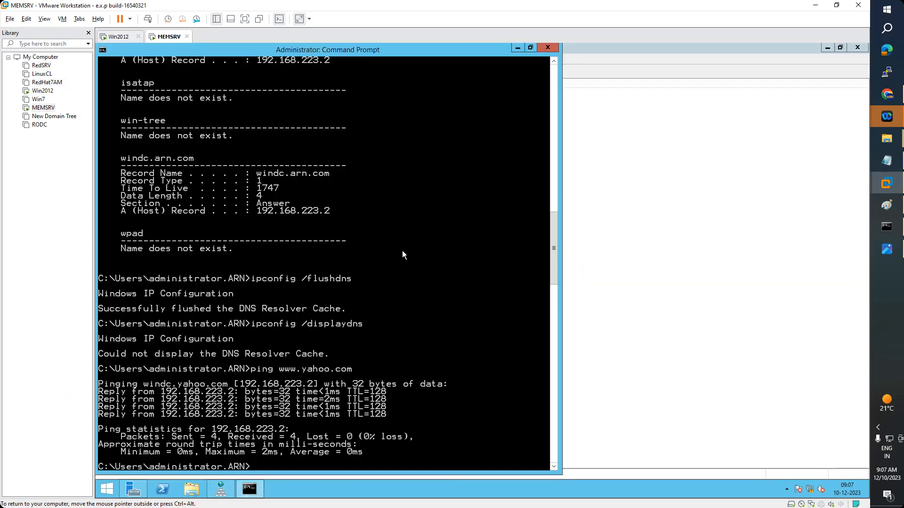
pyautogui.press('Up')
pyautogui.press('Return')
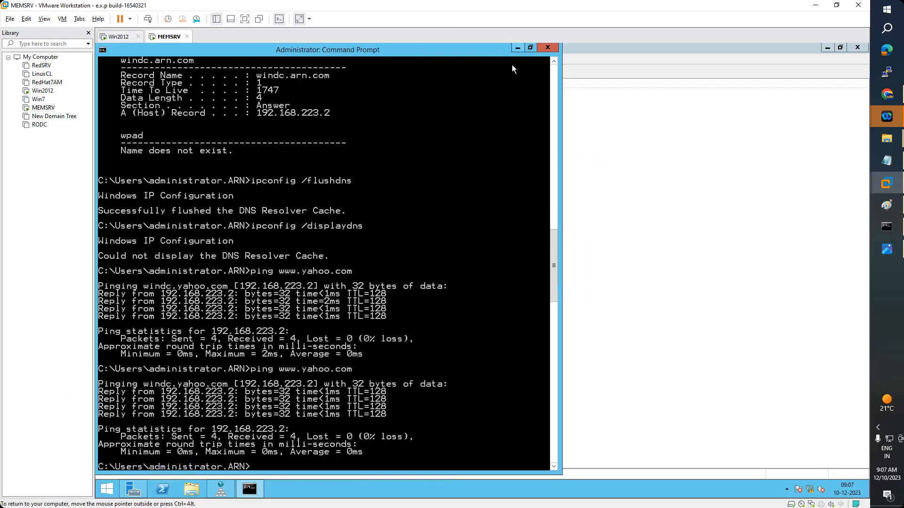
# Refresh MEMSRV's forward lookup zones, compare with windc's zones, and bring up the DNS notes
pyautogui.click(518, 47)
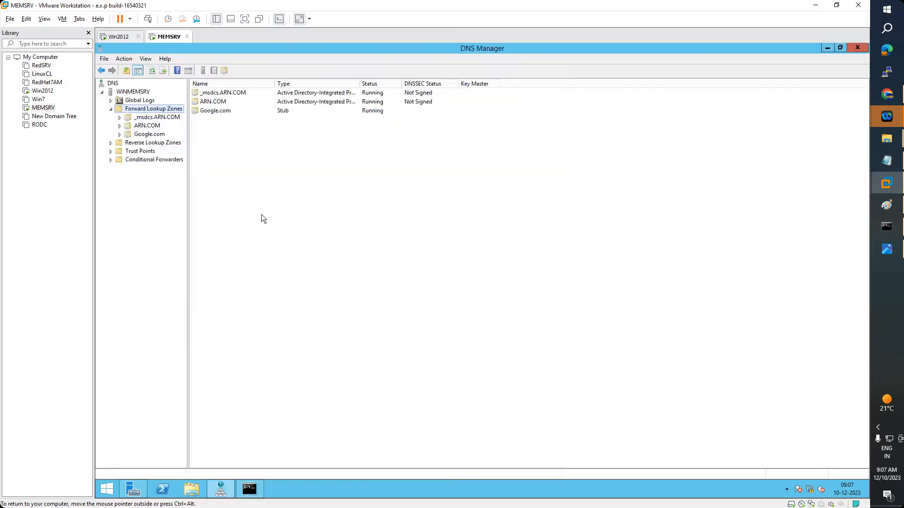
pyautogui.click(152, 70)
pyautogui.click(117, 38)
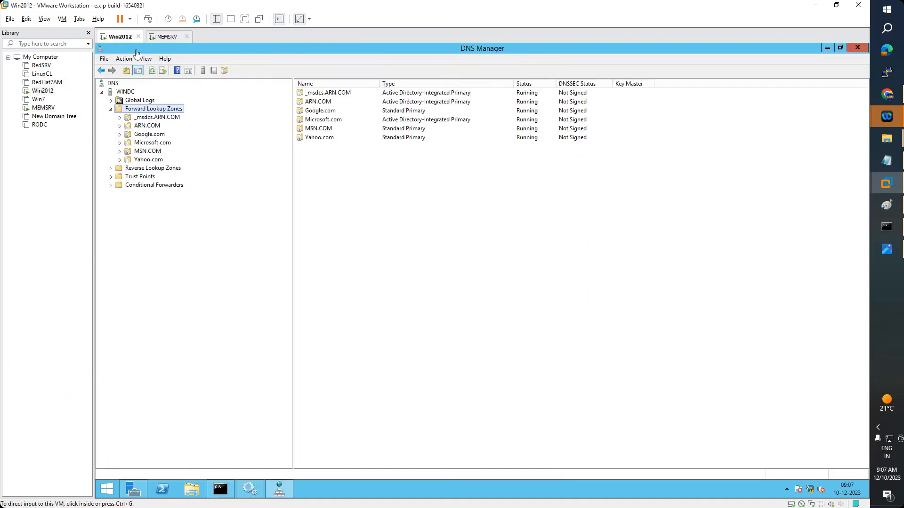
pyautogui.click(166, 38)
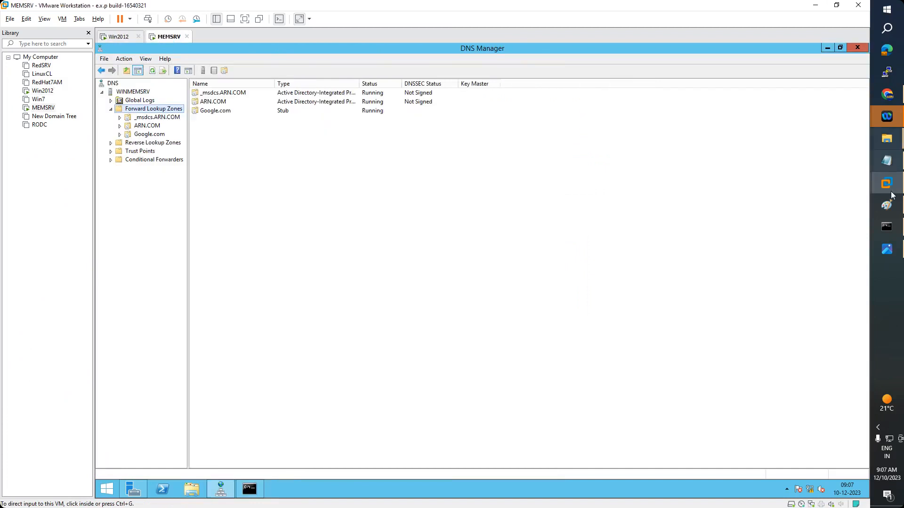
pyautogui.click(887, 161)
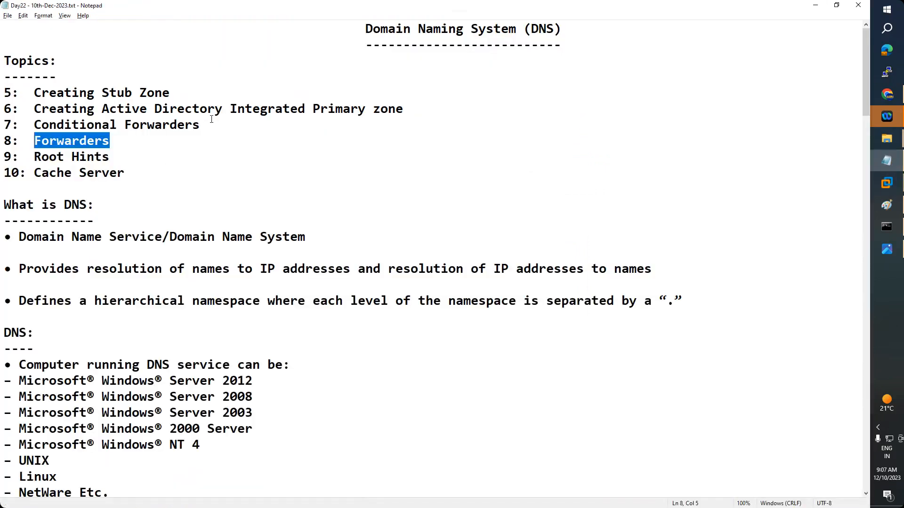
# Highlight the Conditional Forwarders, Forwarders, Integrated Primary and Creating Stub Zone topics, then return to MEMSRV
pyautogui.moveTo(209, 125); pyautogui.dragTo(33, 125)
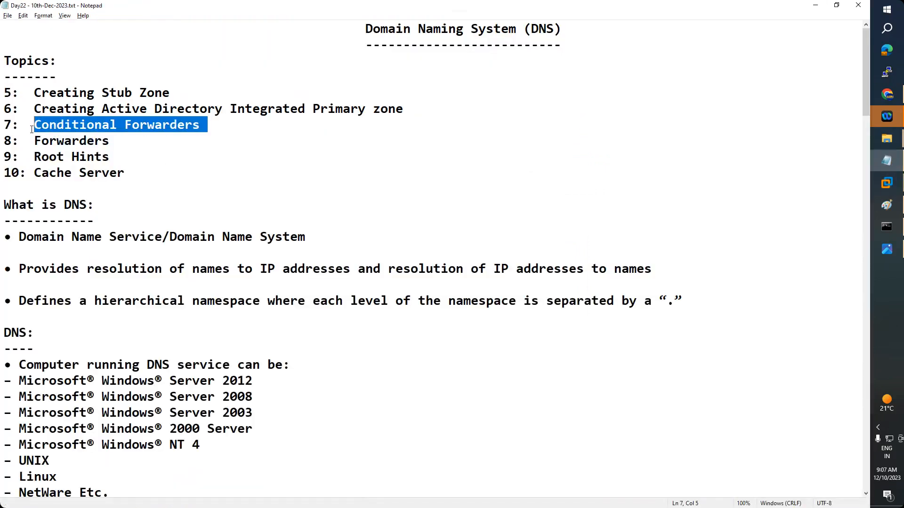
pyautogui.click(94, 150)
pyautogui.moveTo(110, 140); pyautogui.dragTo(27, 125)
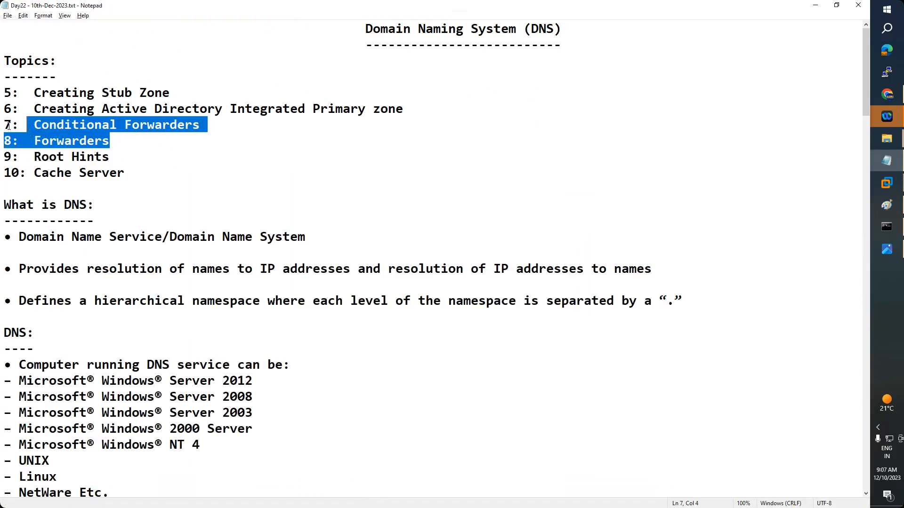
pyautogui.click(296, 129)
pyautogui.moveTo(155, 125); pyautogui.dragTo(7, 125)
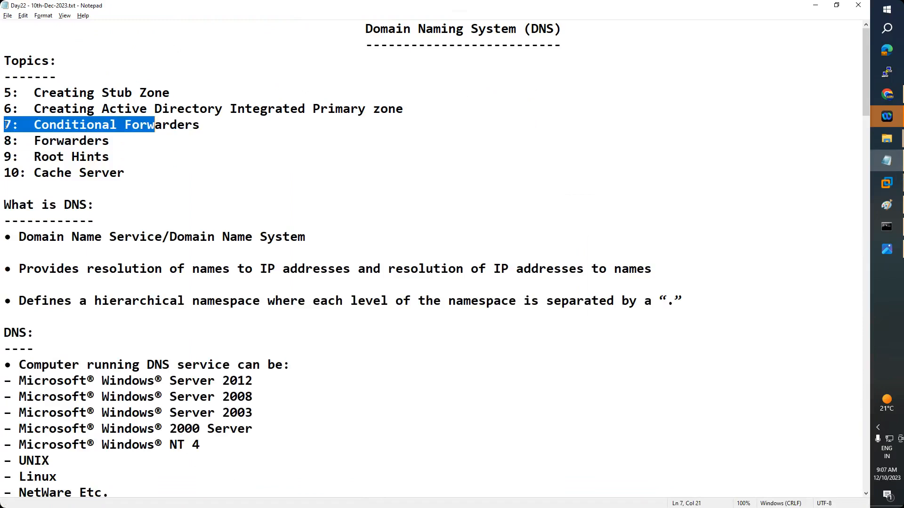
pyautogui.moveTo(403, 109); pyautogui.dragTo(5, 109)
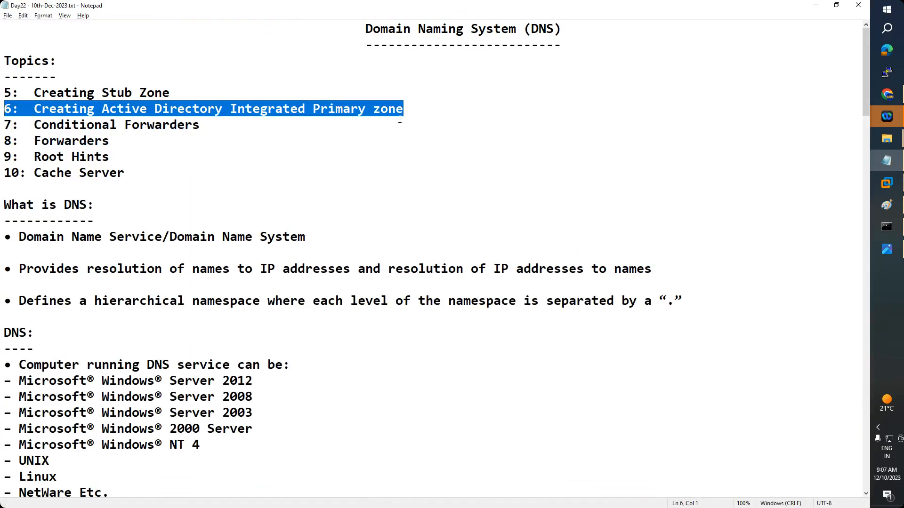
pyautogui.click(258, 125)
pyautogui.moveTo(426, 109); pyautogui.dragTo(96, 108)
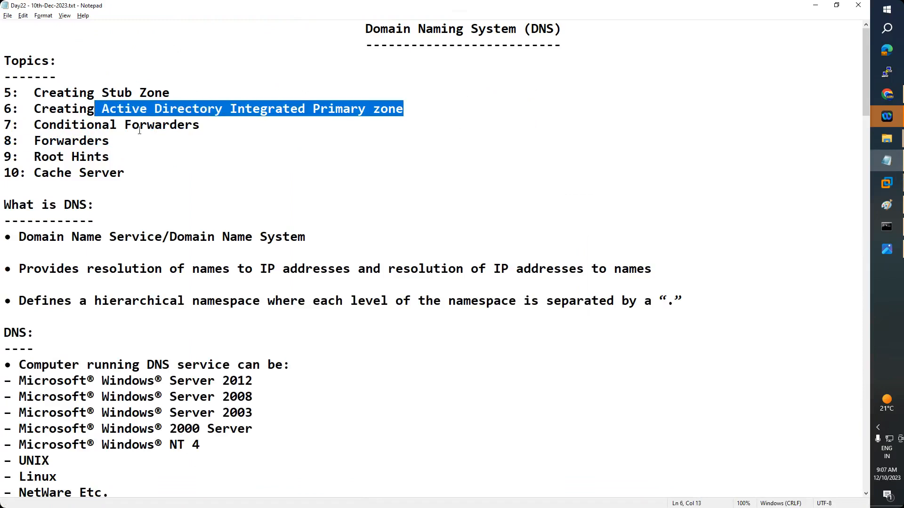
pyautogui.moveTo(185, 94); pyautogui.dragTo(22, 89)
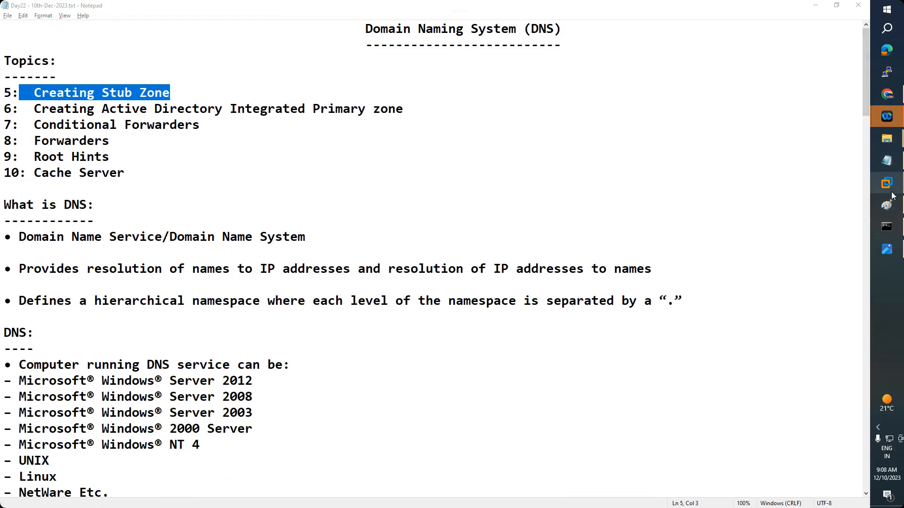
pyautogui.click(828, 216)
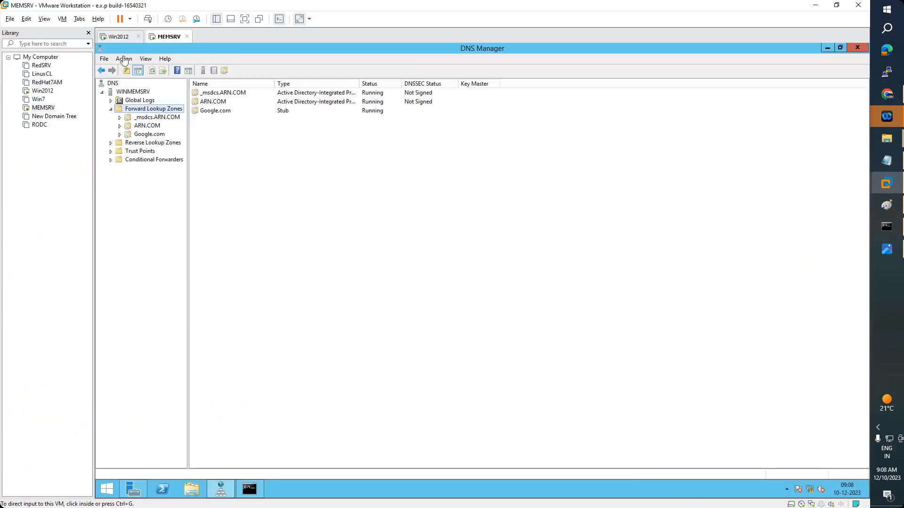
# Check the Yahoo.com zone records on the Win2012 server (windc)
pyautogui.click(121, 37)
pyautogui.click(151, 161)
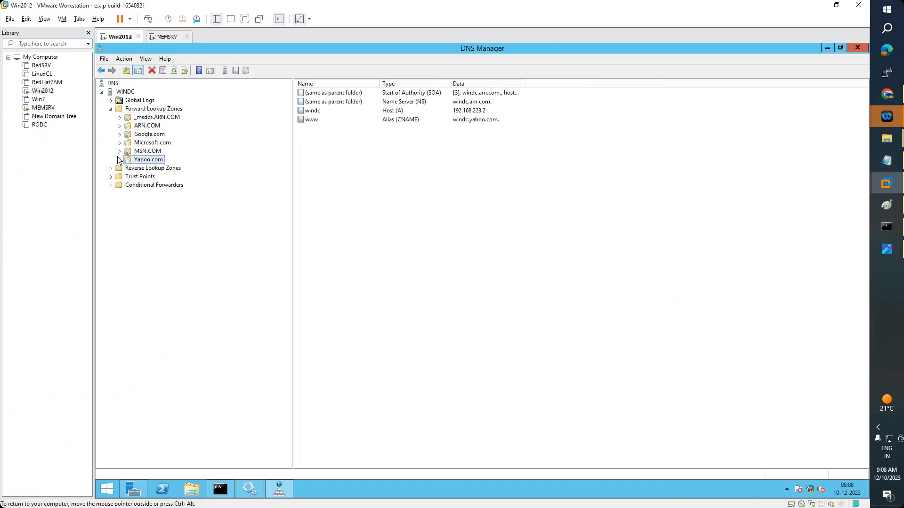
pyautogui.click(167, 36)
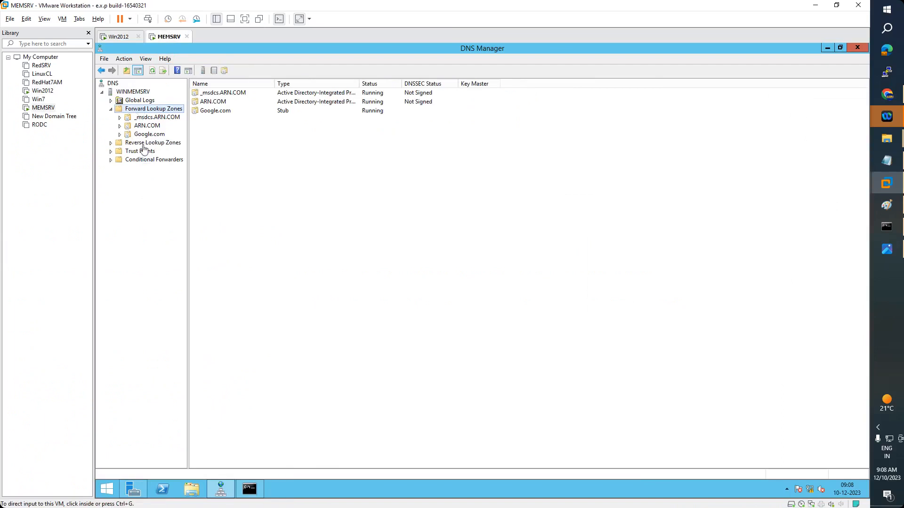
# Start a new zone on MEMSRV and choose Secondary zone, rechecking windc's Yahoo.com zone
pyautogui.rightClick(146, 110)
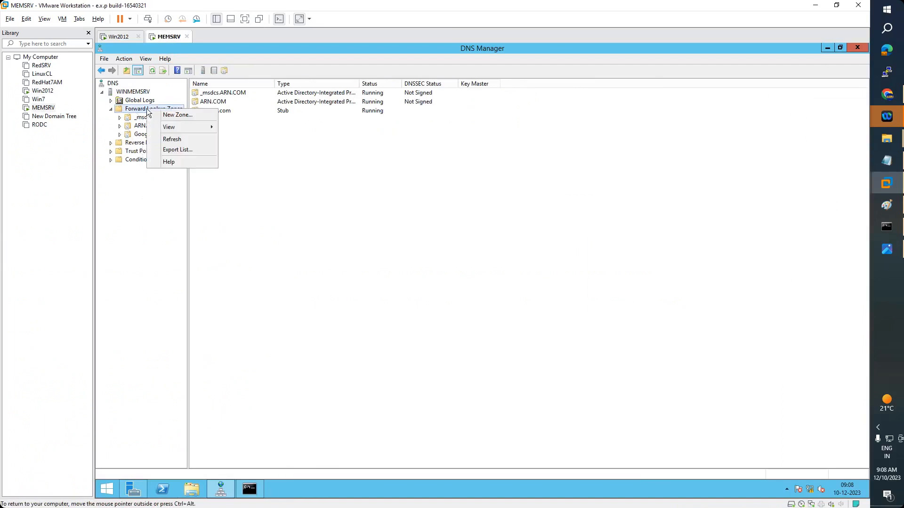
pyautogui.click(182, 116)
pyautogui.moveTo(246, 54); pyautogui.dragTo(508, 89)
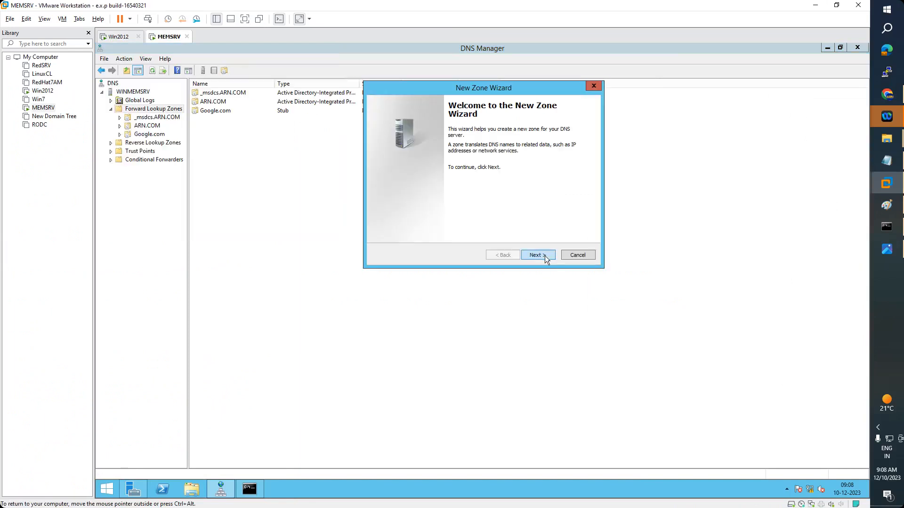
pyautogui.click(545, 256)
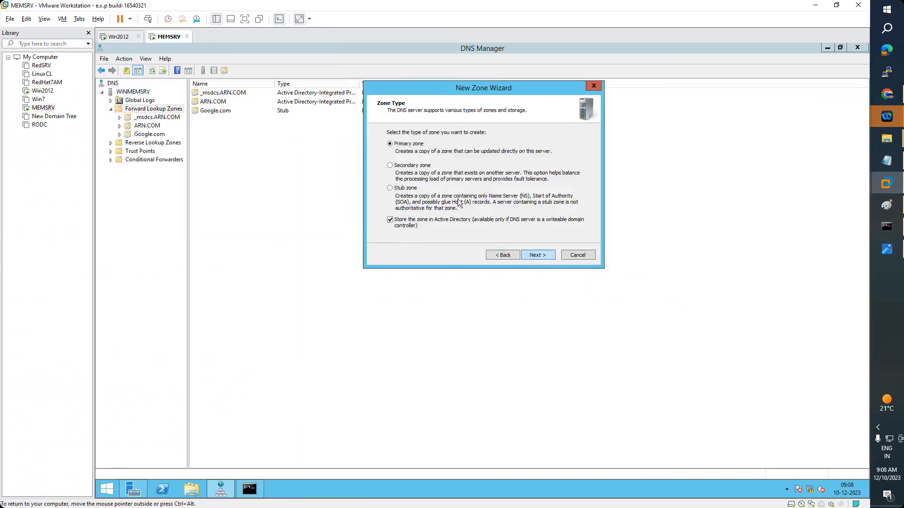
pyautogui.click(409, 166)
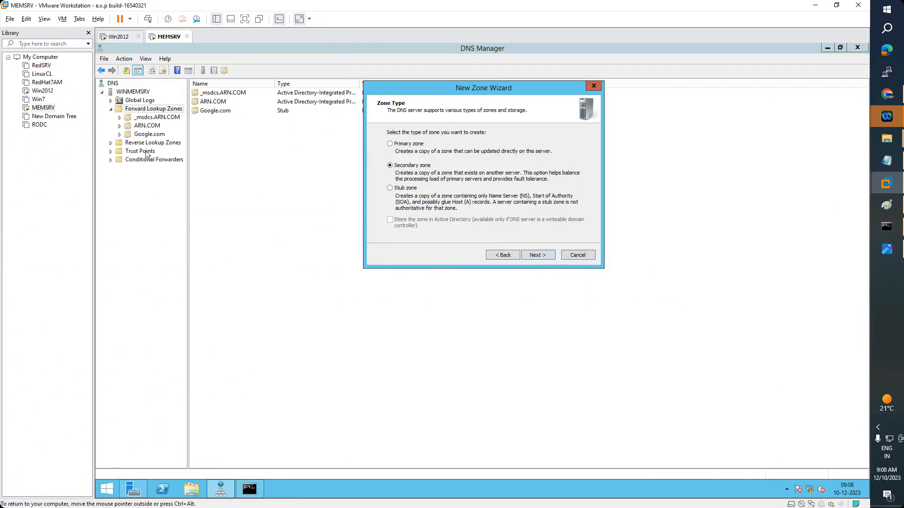
pyautogui.click(117, 36)
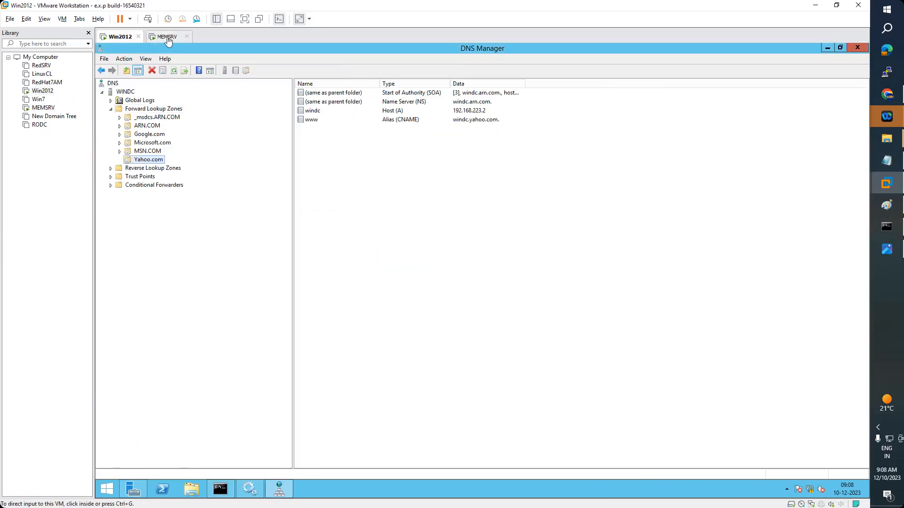
pyautogui.click(165, 38)
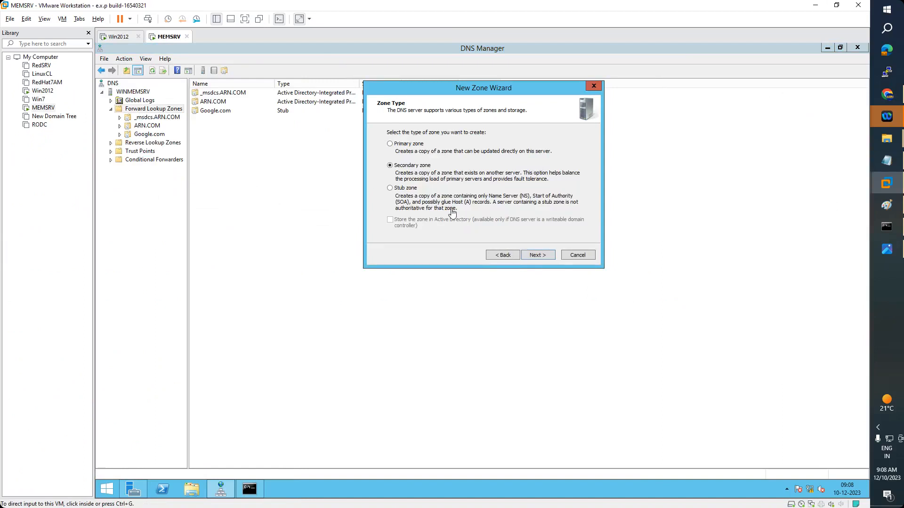
# Name the zone Yahoo.com and keep windc.yahoo.com (192.168.223.2) as its only master, removing the IPv6 row
pyautogui.click(538, 259)
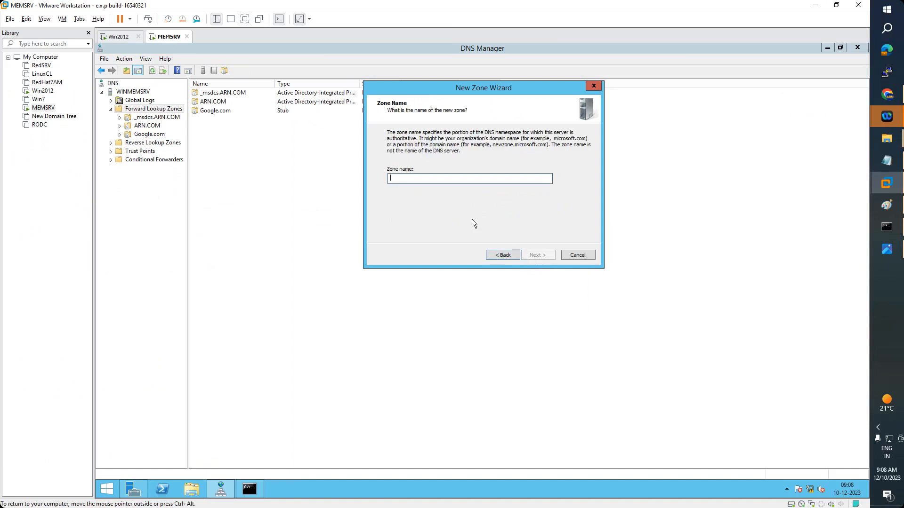
pyautogui.write('Yahoo.com')
pyautogui.click(548, 258)
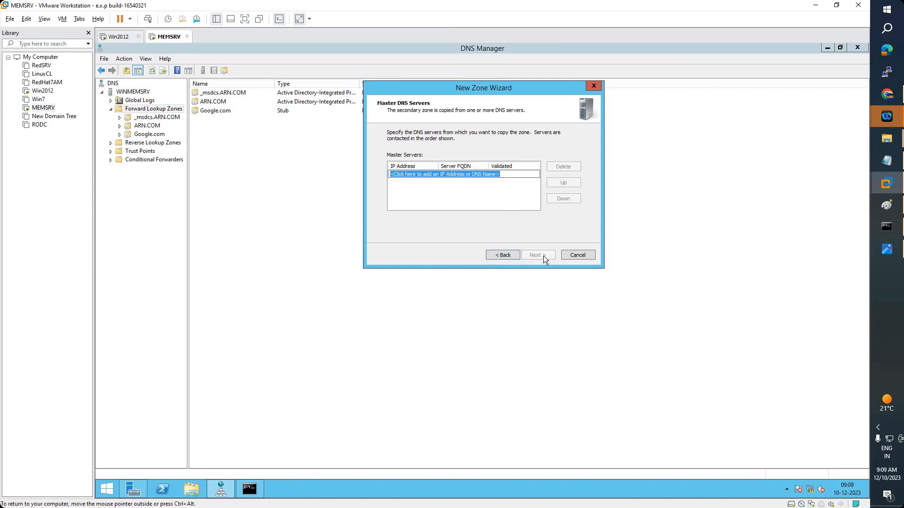
pyautogui.write('windc.y')
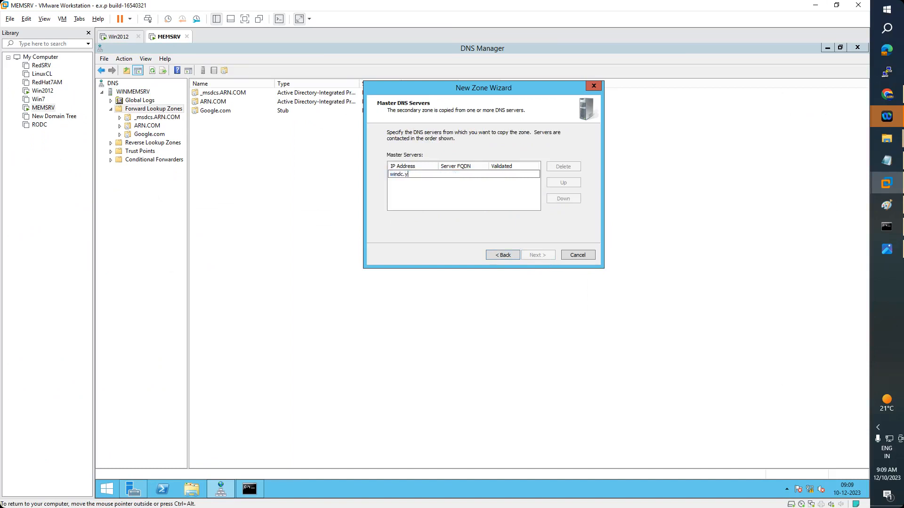
pyautogui.write('ahoo.com')
pyautogui.press('Return')
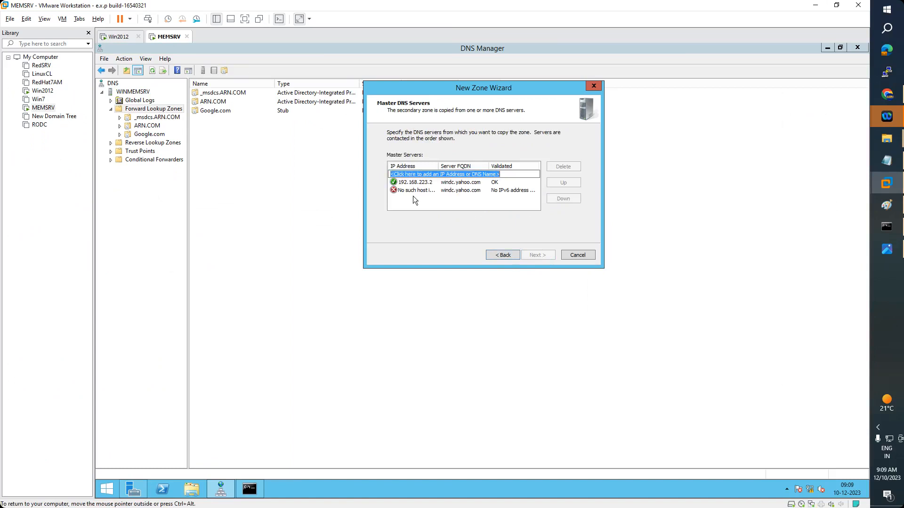
pyautogui.doubleClick(434, 182)
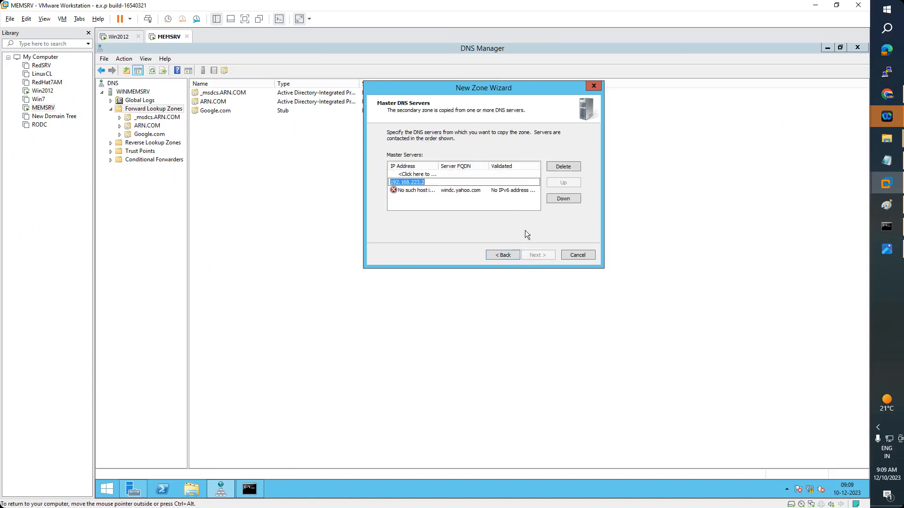
pyautogui.doubleClick(476, 191)
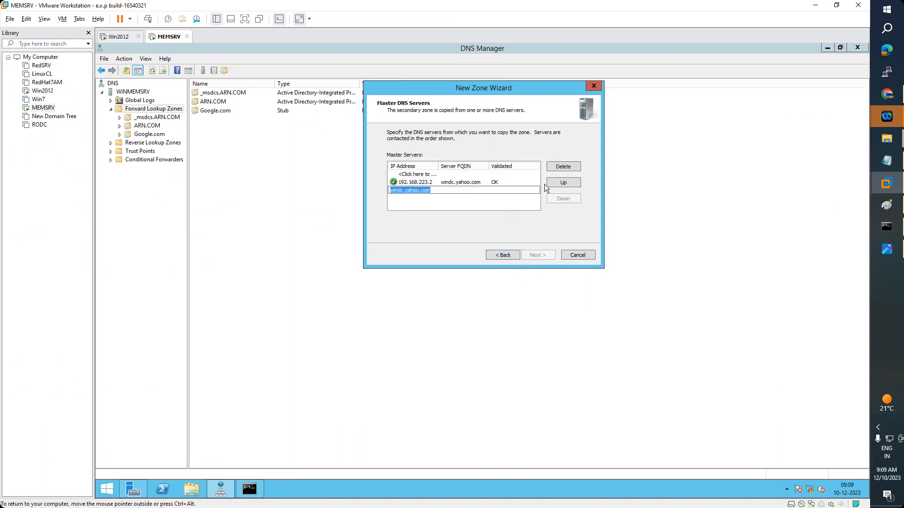
pyautogui.click(564, 168)
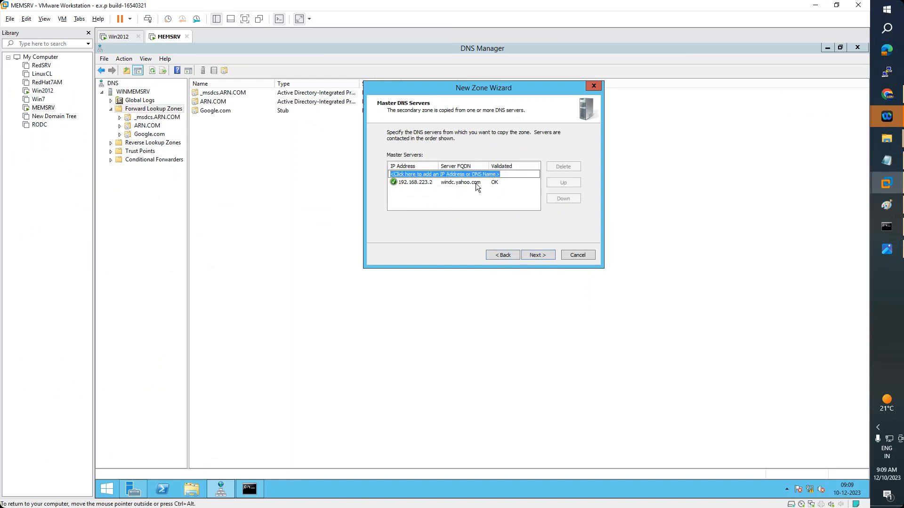
# Try to finish the Yahoo.com secondary zone, hit the conditional forwarder conflict error, and cancel
pyautogui.click(538, 255)
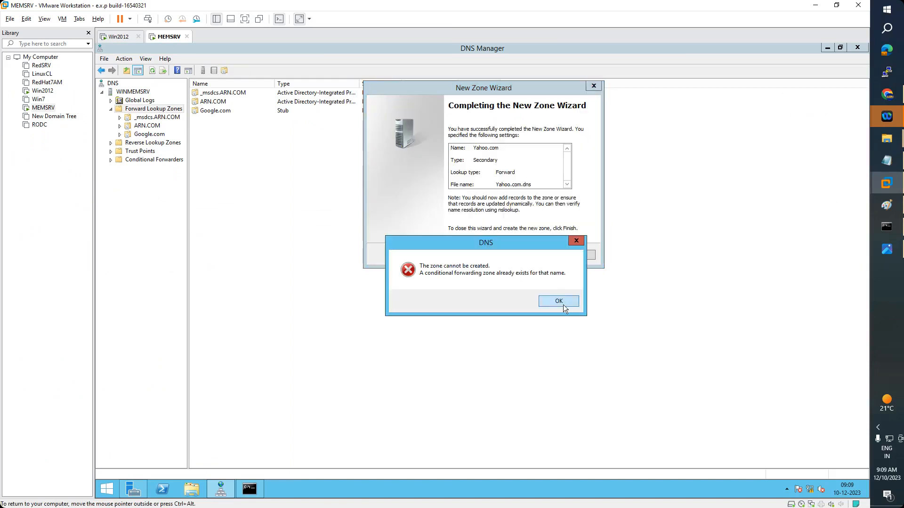
pyautogui.click(606, 302)
pyautogui.click(503, 255)
pyautogui.click(406, 182)
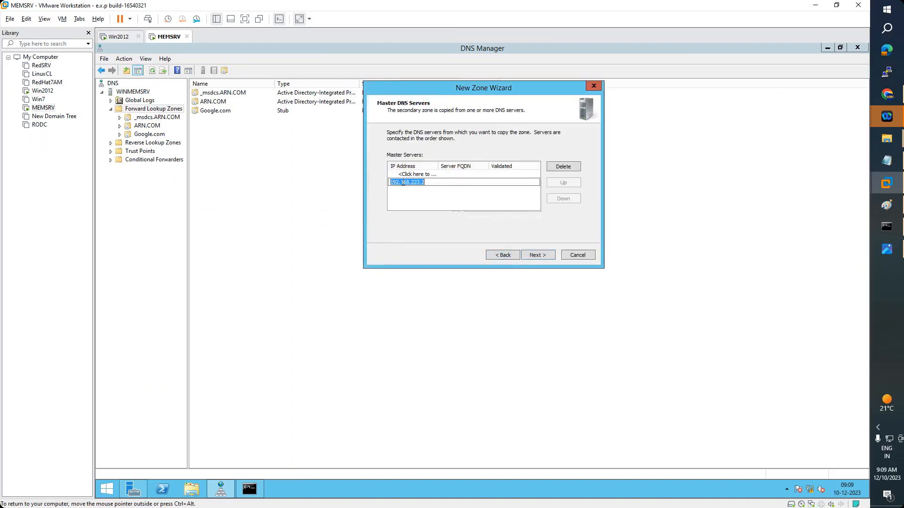
pyautogui.click(543, 255)
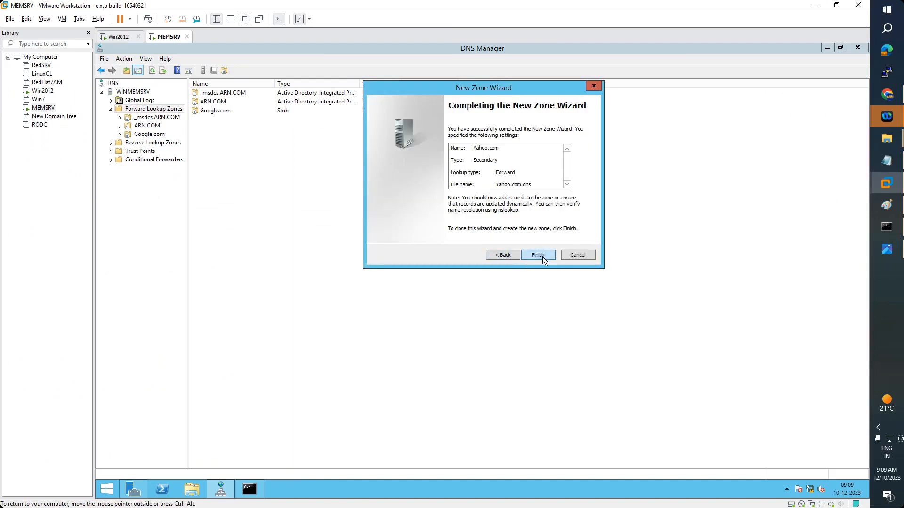
pyautogui.click(542, 257)
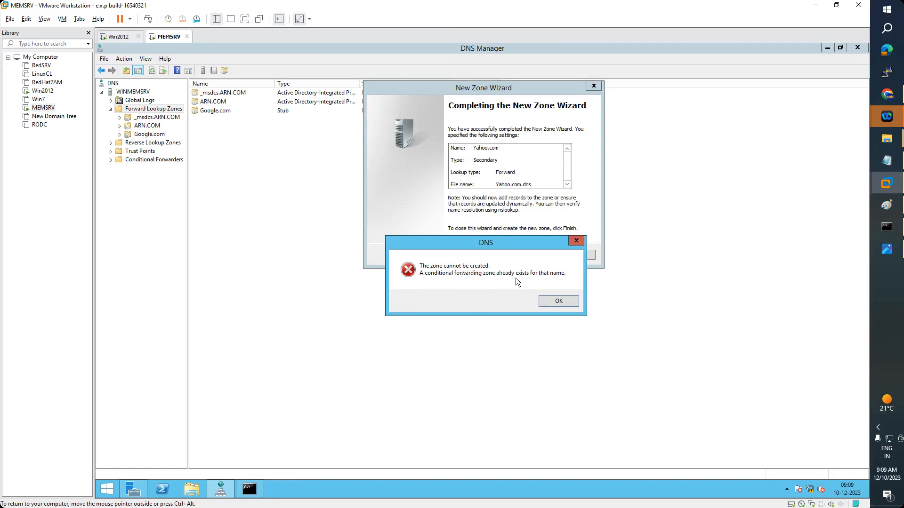
pyautogui.click(558, 303)
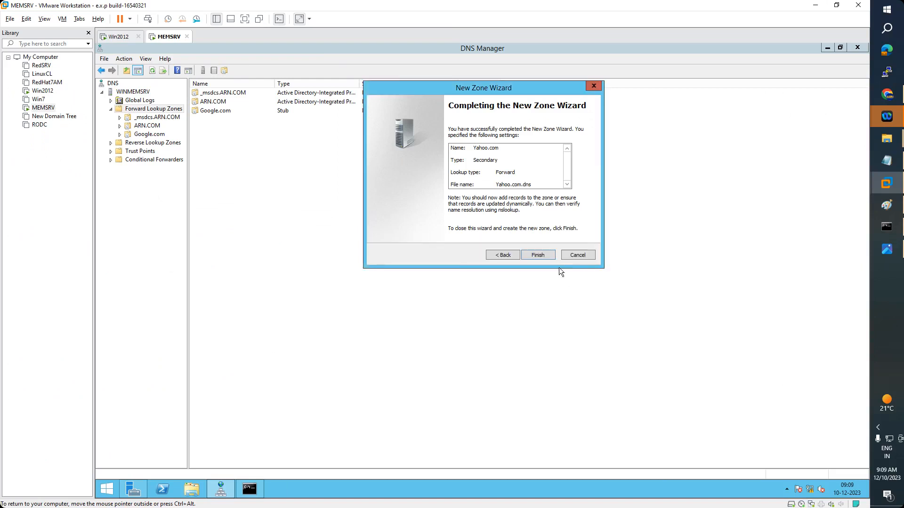
pyautogui.click(580, 255)
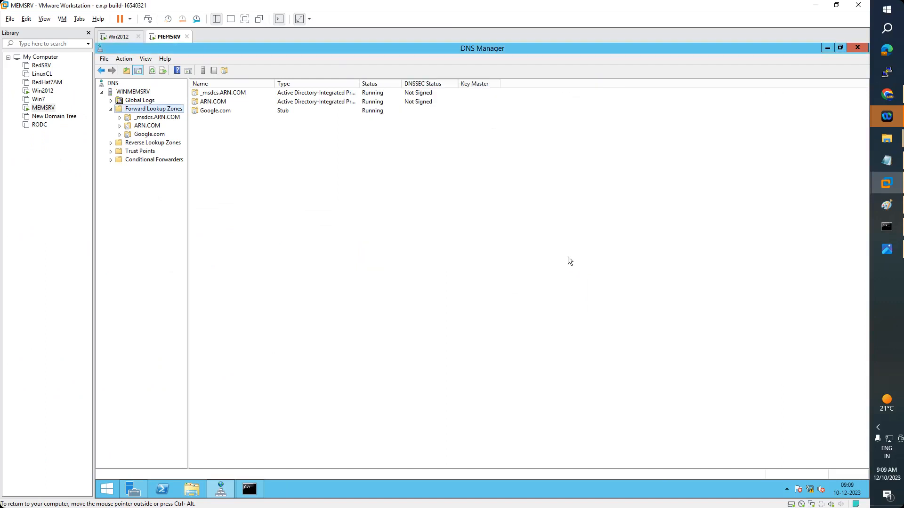
# Delete MEMSRV's yahoo.com conditional forwarder, leaving msn.com and microsoft.com
pyautogui.click(142, 162)
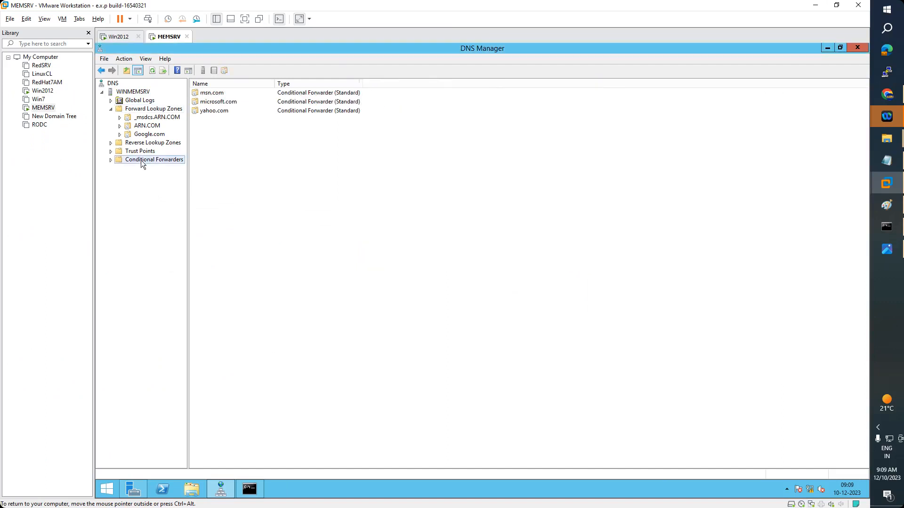
pyautogui.rightClick(207, 112)
pyautogui.click(231, 118)
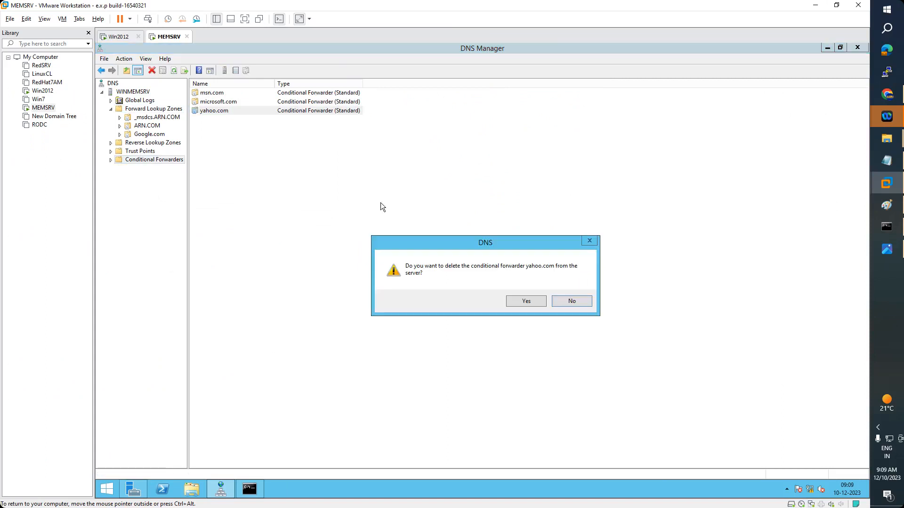
pyautogui.press('Return')
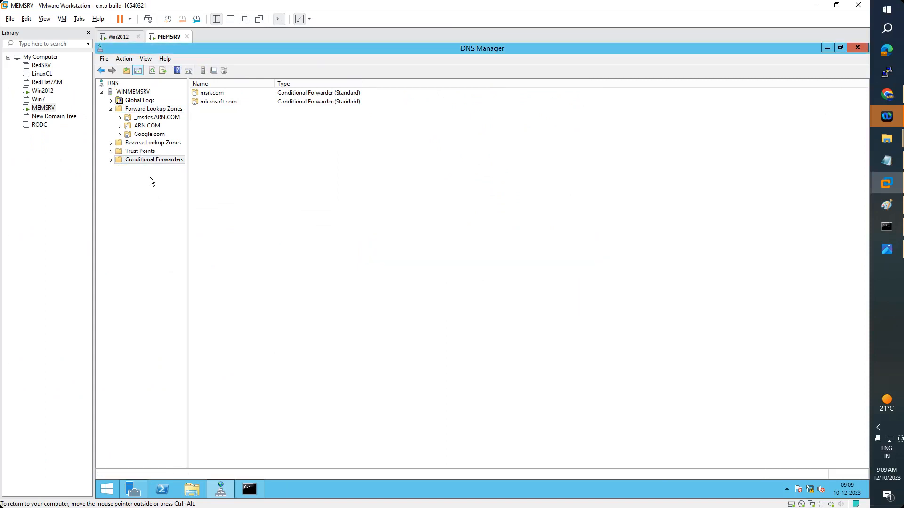
pyautogui.click(149, 134)
pyautogui.rightClick(147, 111)
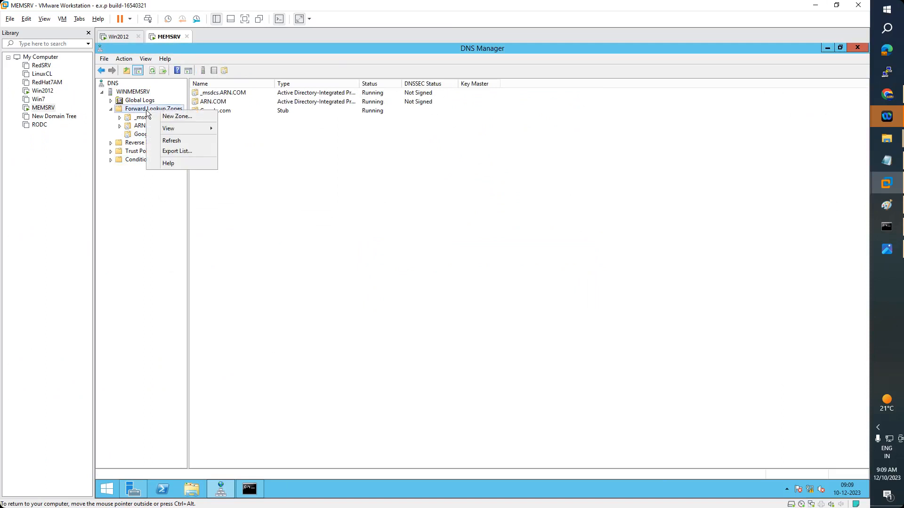
# Start a new secondary zone on MEMSRV named Yahoo.com
pyautogui.click(167, 116)
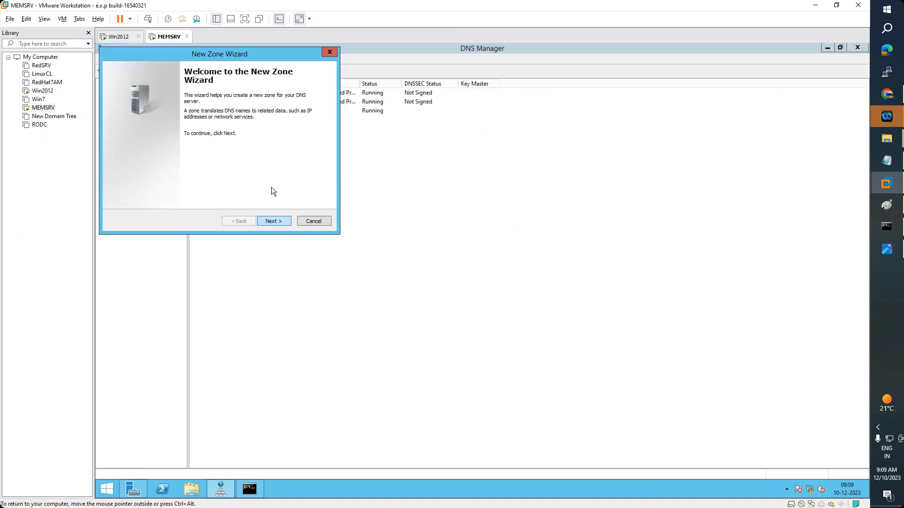
pyautogui.press('Return')
pyautogui.moveTo(252, 56); pyautogui.dragTo(535, 69)
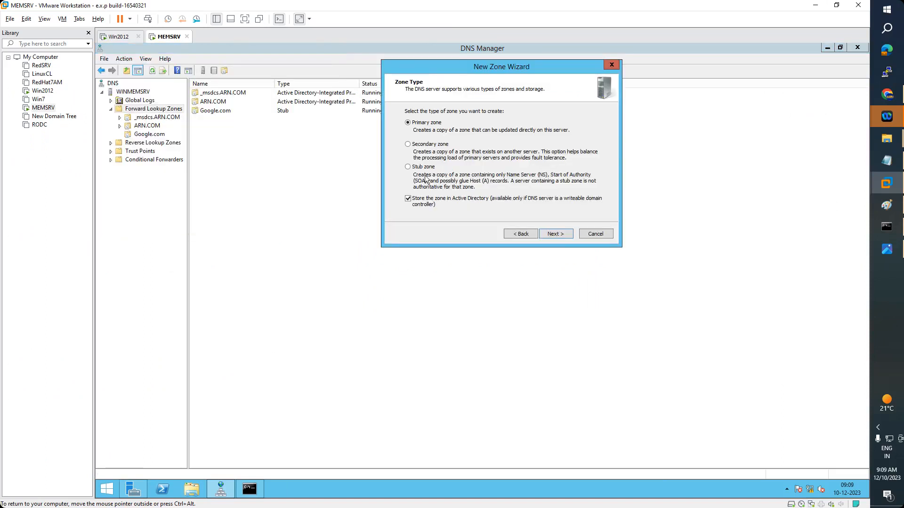
pyautogui.click(416, 145)
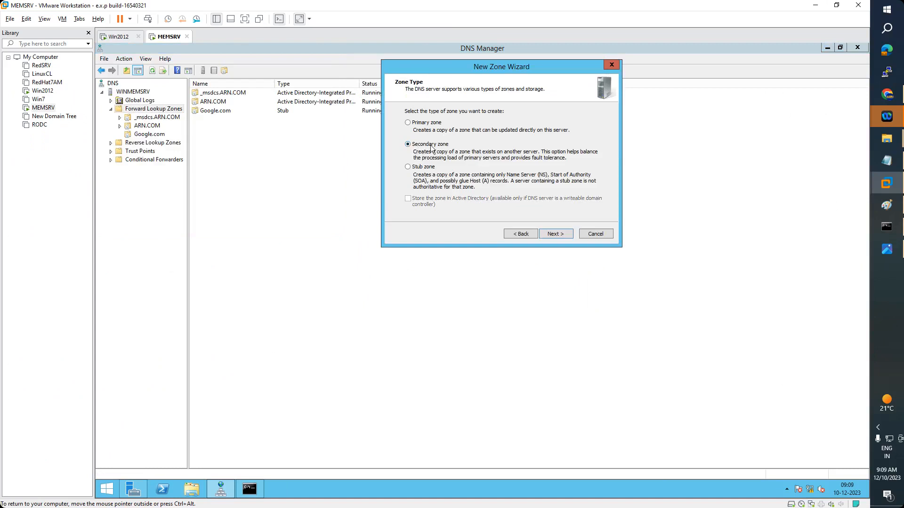
pyautogui.click(557, 234)
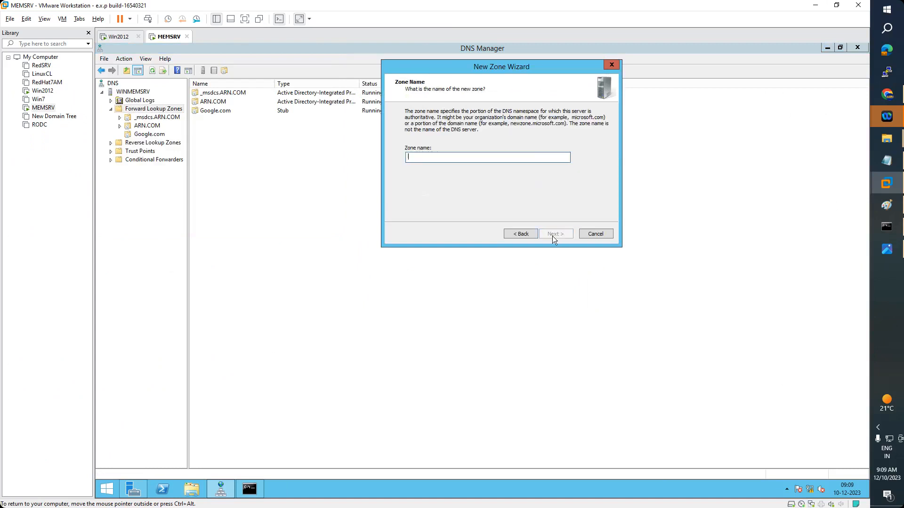
pyautogui.write('Yahoo.co')
pyautogui.click(555, 239)
# Add windc.yahoo.com as the master server, removing the extra unresolved entry
pyautogui.click(120, 36)
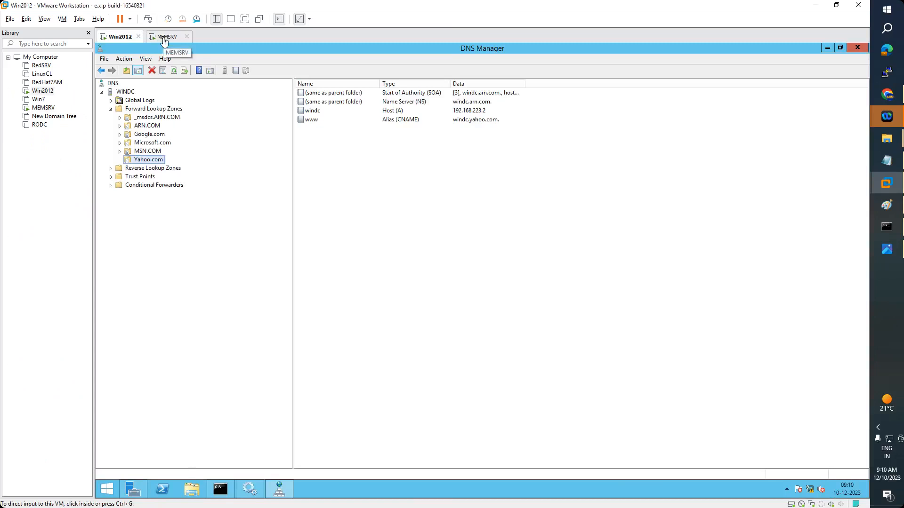
pyautogui.click(164, 41)
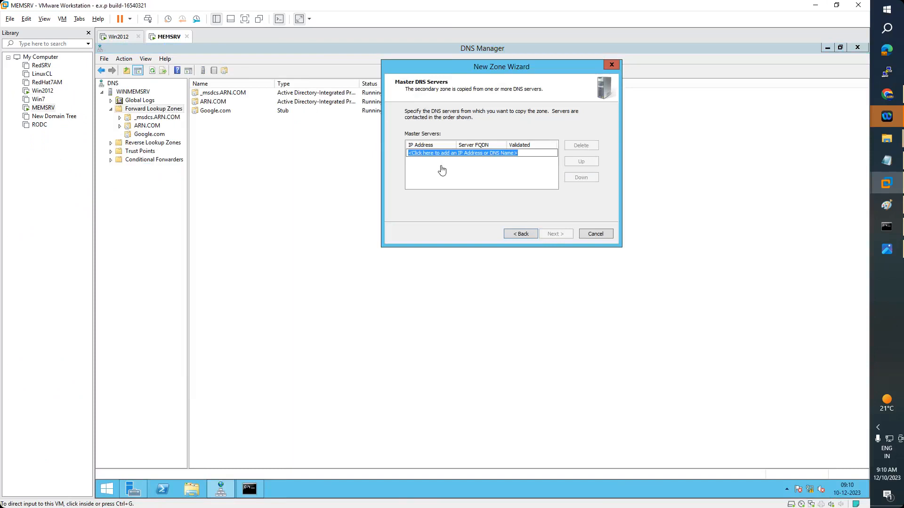
pyautogui.click(449, 154)
pyautogui.doubleClick(450, 154)
pyautogui.click(449, 154)
pyautogui.hotkey('ctrl', 'a')
pyautogui.write('win')
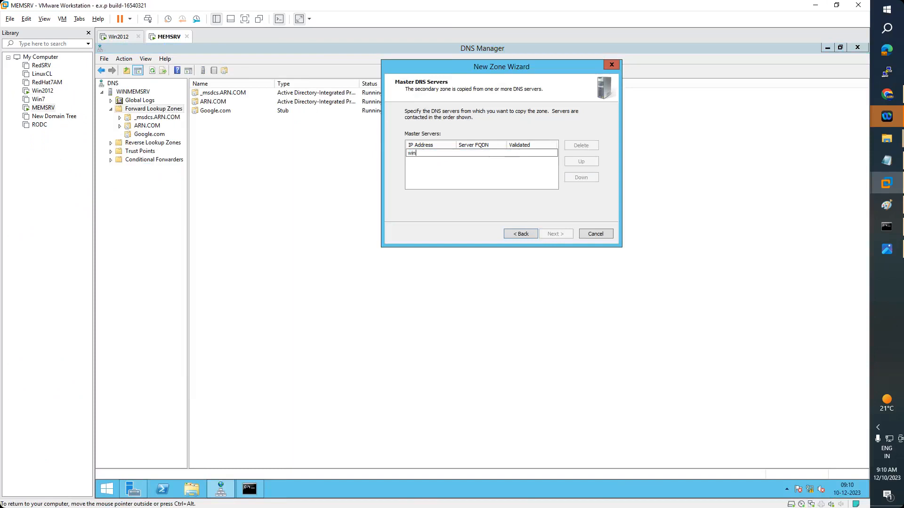
pyautogui.write('dc.yahoo.com')
pyautogui.press('Return')
pyautogui.click(477, 170)
pyautogui.click(582, 146)
# Confirm master 192.168.223.2, finish the zone, and view Yahoo.com's transferred records
pyautogui.click(447, 162)
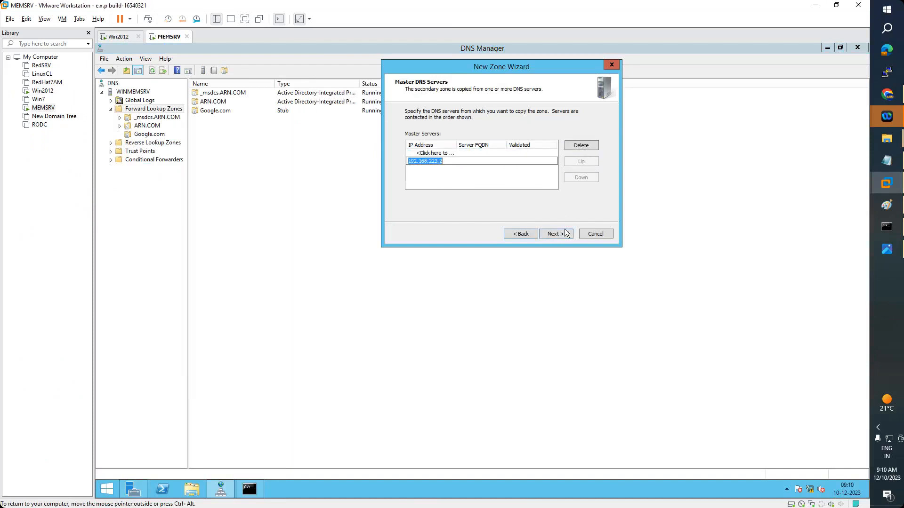
pyautogui.click(563, 232)
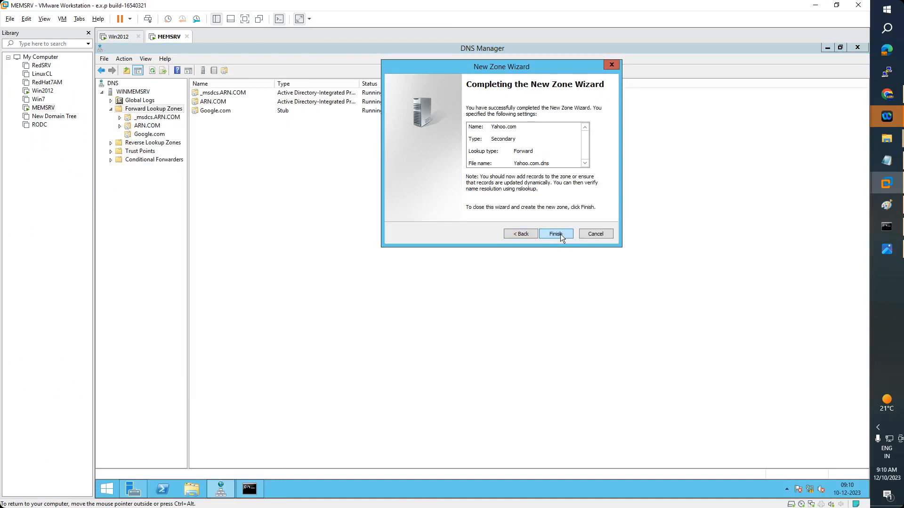
pyautogui.click(560, 233)
pyautogui.doubleClick(220, 119)
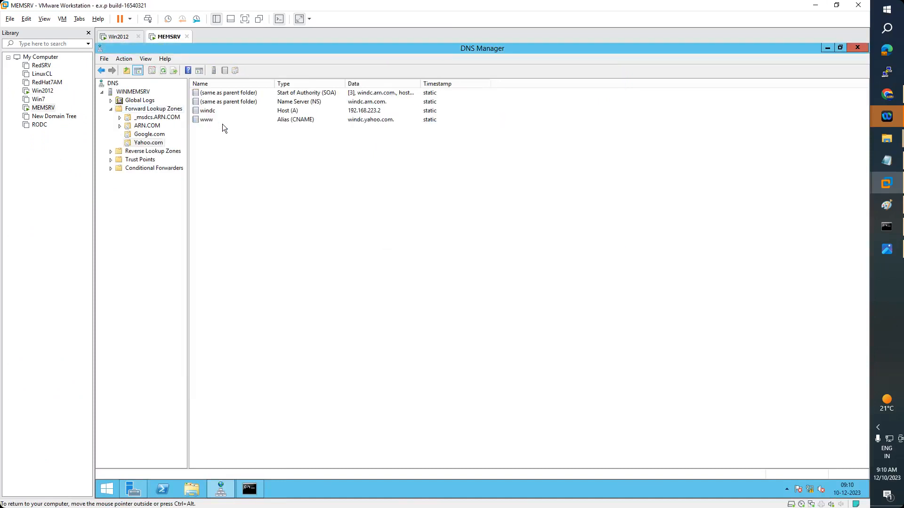
pyautogui.click(155, 118)
# Refresh MEMSRV's Yahoo.com zone and compare its SOA, NS, windc and www records with windc's
pyautogui.click(141, 143)
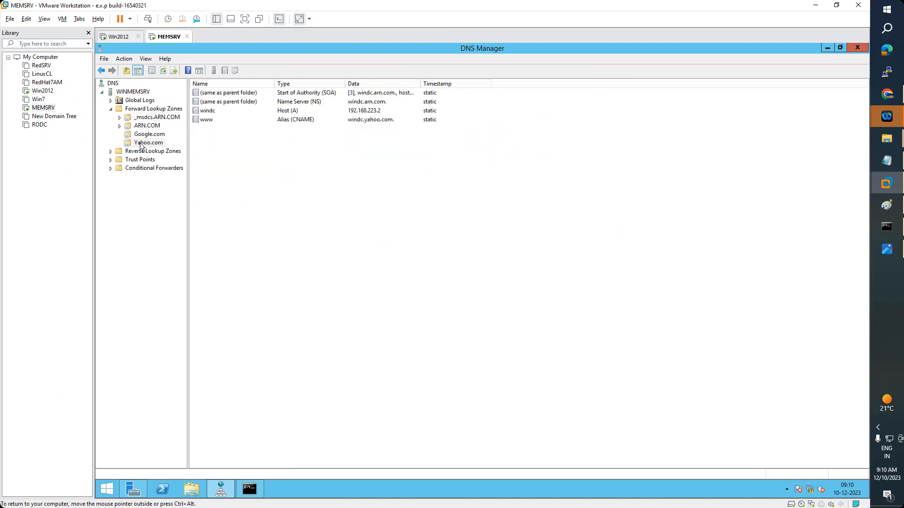
pyautogui.click(162, 72)
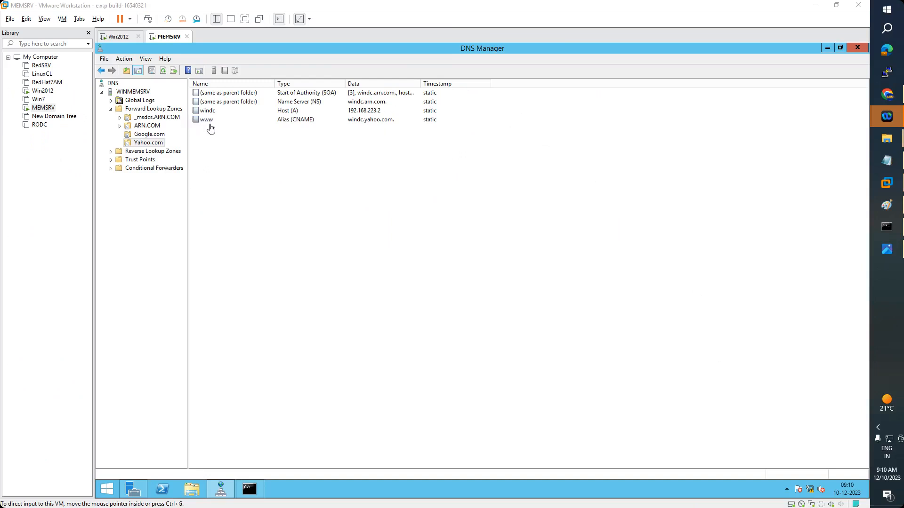
pyautogui.click(117, 36)
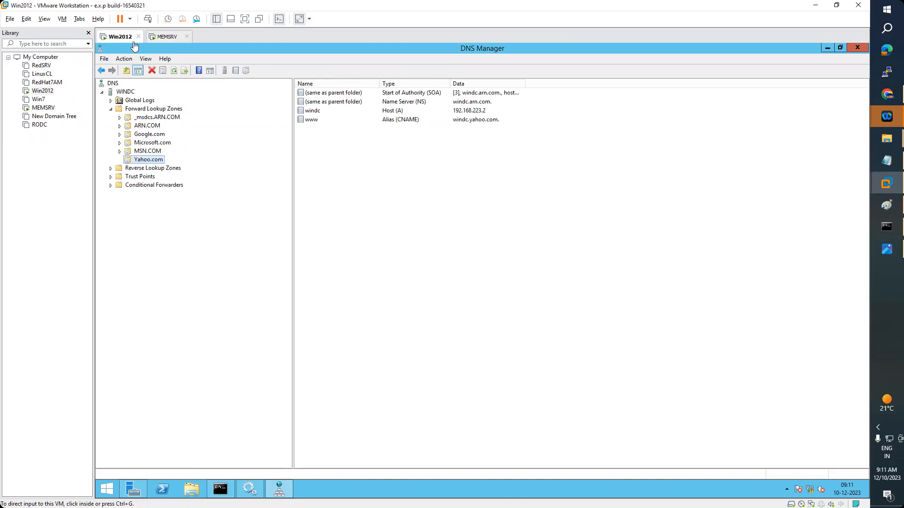
pyautogui.click(167, 37)
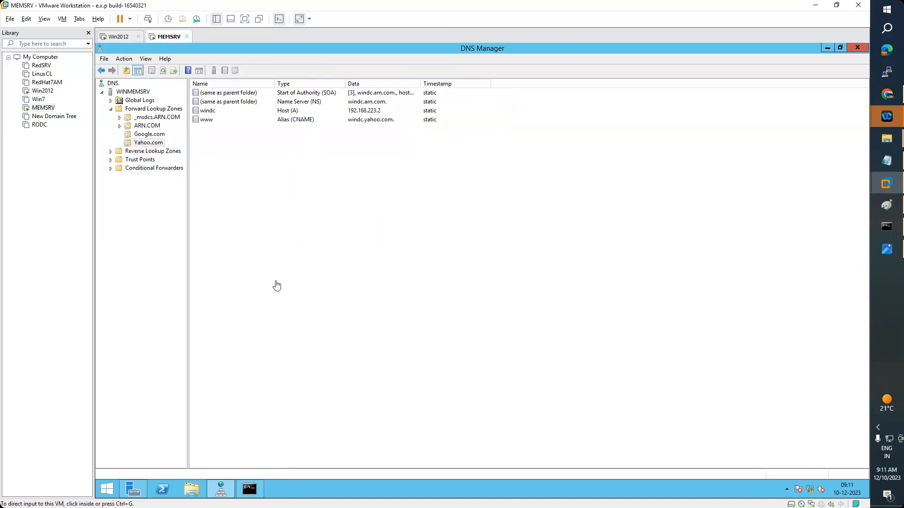
pyautogui.click(164, 72)
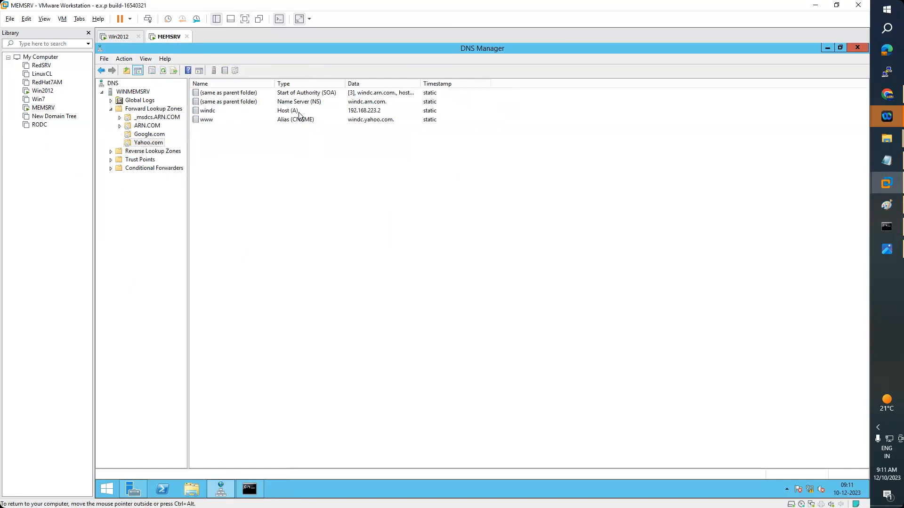
pyautogui.click(119, 36)
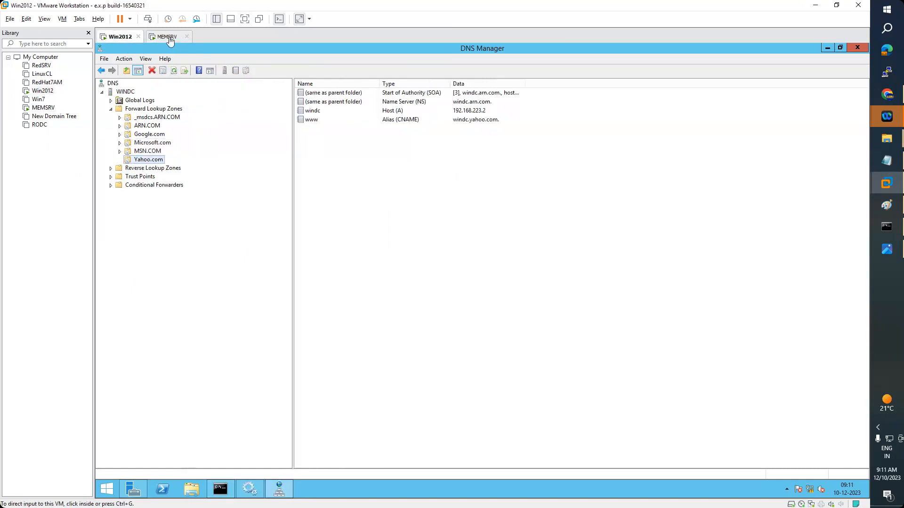
pyautogui.click(168, 37)
pyautogui.click(115, 39)
pyautogui.click(163, 43)
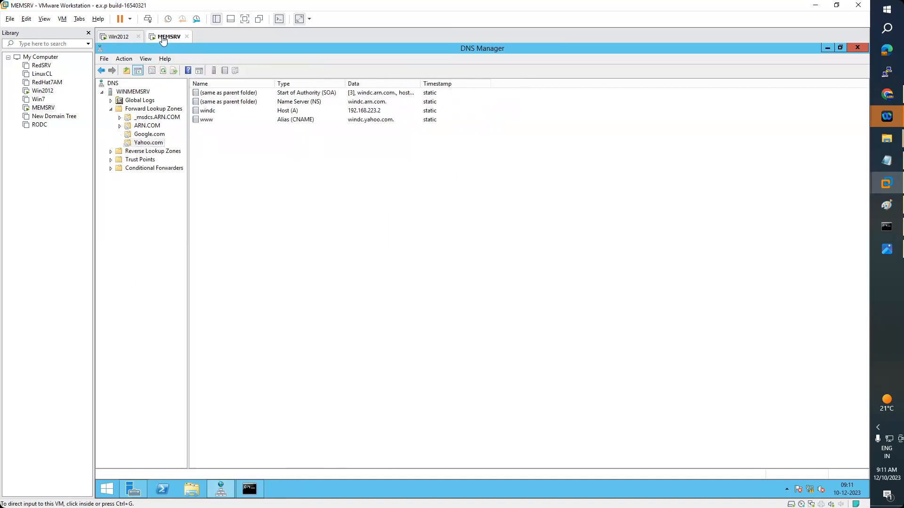
# Start a new secondary zone on MEMSRV named microsoft.com
pyautogui.rightClick(142, 111)
pyautogui.click(162, 118)
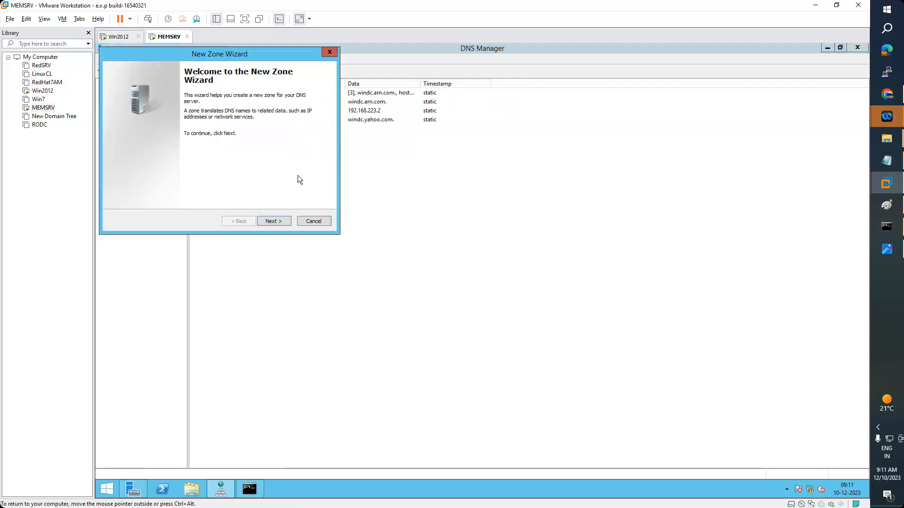
pyautogui.click(275, 221)
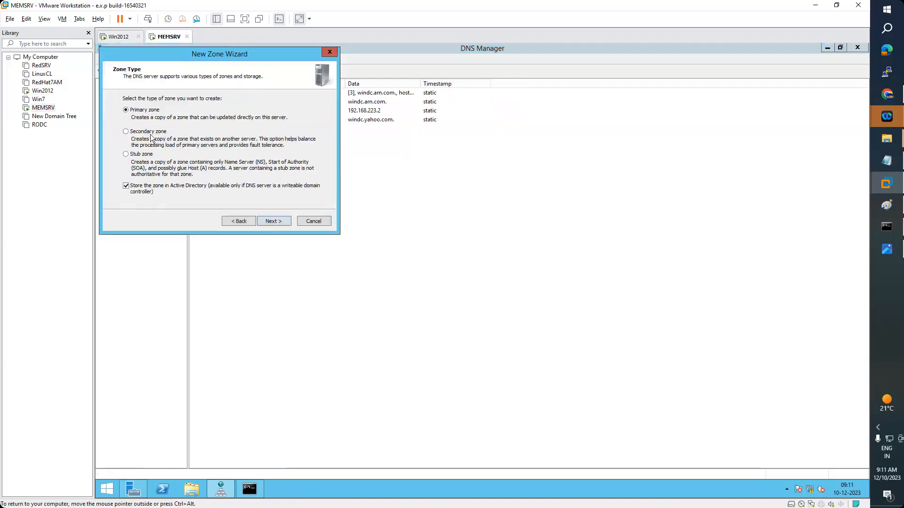
pyautogui.click(150, 132)
pyautogui.click(272, 224)
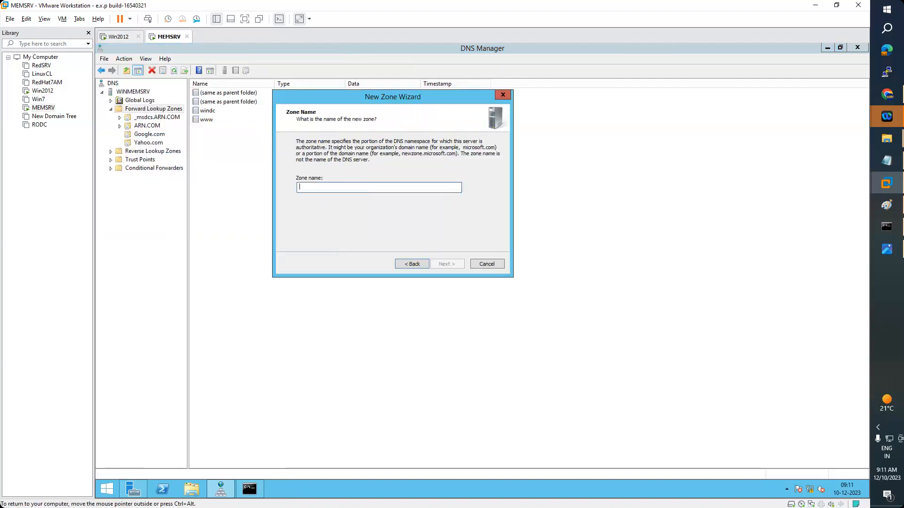
pyautogui.write('micro')
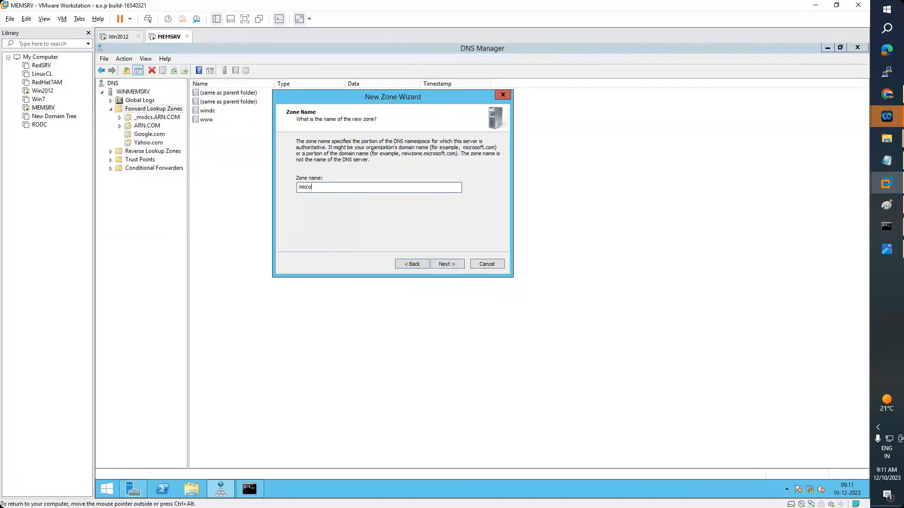
pyautogui.write('soft.com')
pyautogui.click(451, 265)
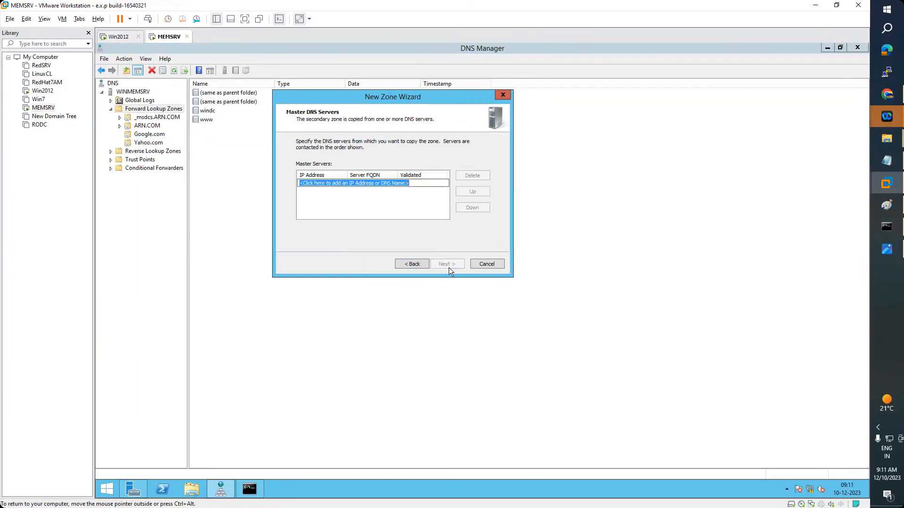
# Discard the mistyped master entry, cancel the wizard, and show the conditional forwarders
pyautogui.write('windc.')
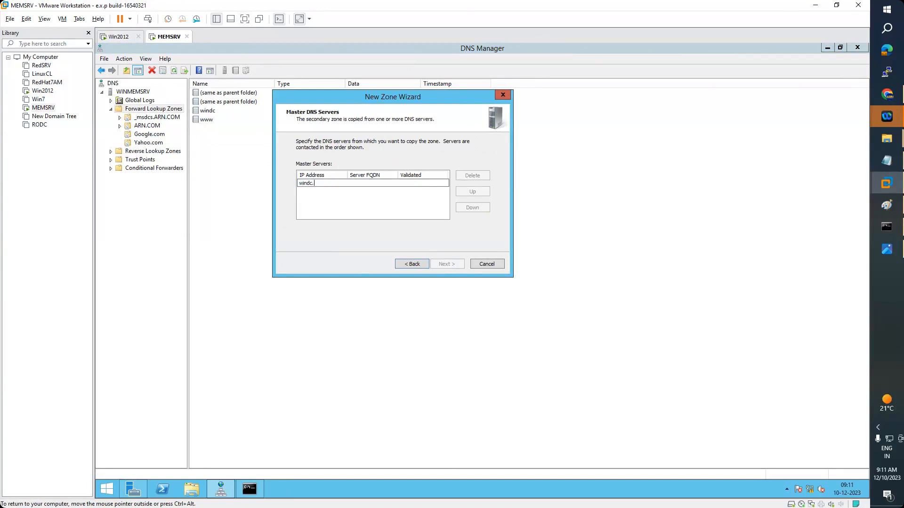
pyautogui.write('micor')
pyautogui.press('Escape')
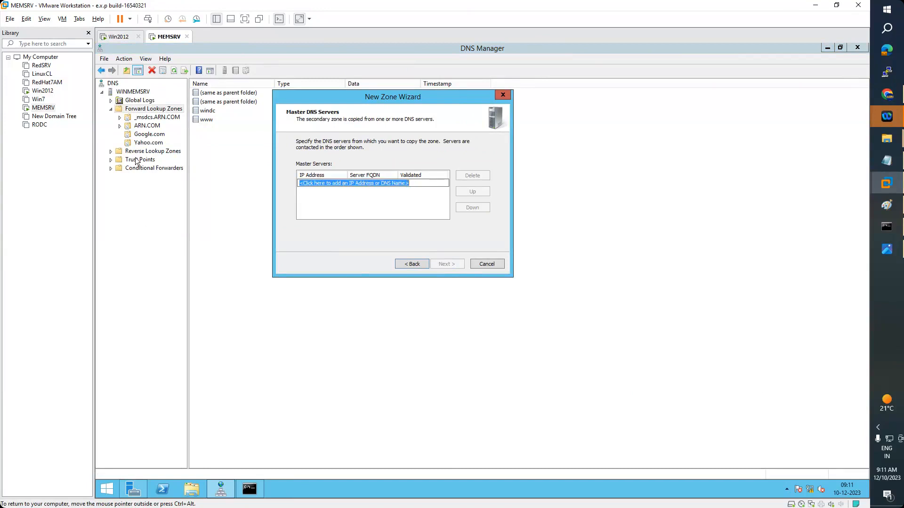
pyautogui.click(493, 267)
pyautogui.click(160, 168)
# Compare MEMSRV's Google.com zone records against Win2012's, switching between the two virtual machines
pyautogui.click(223, 102)
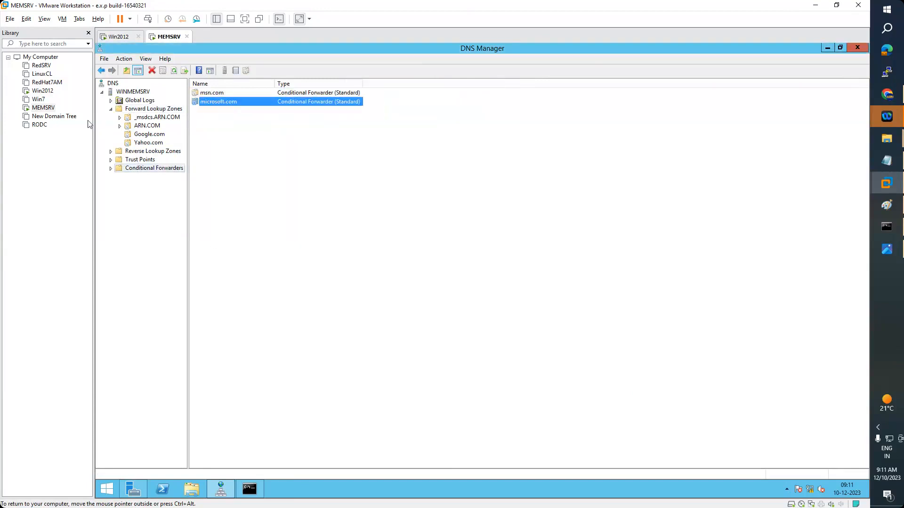
pyautogui.click(121, 38)
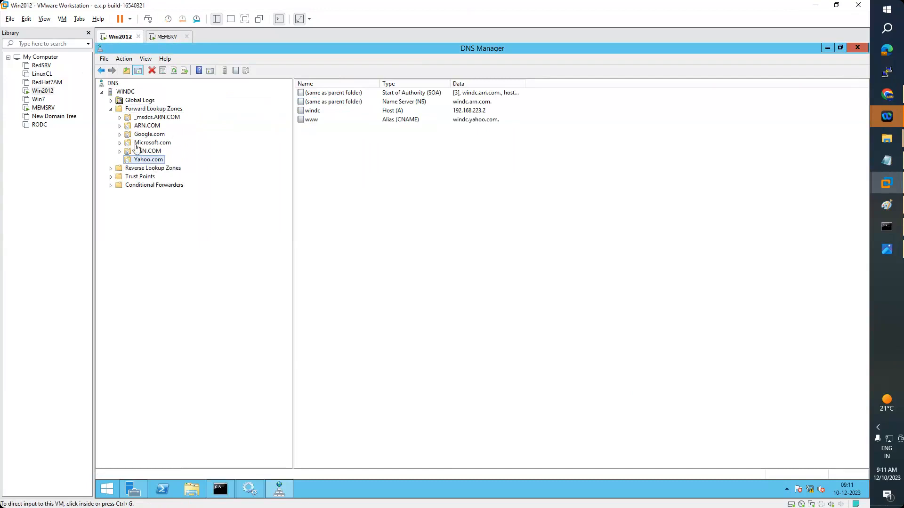
pyautogui.click(165, 37)
pyautogui.click(148, 137)
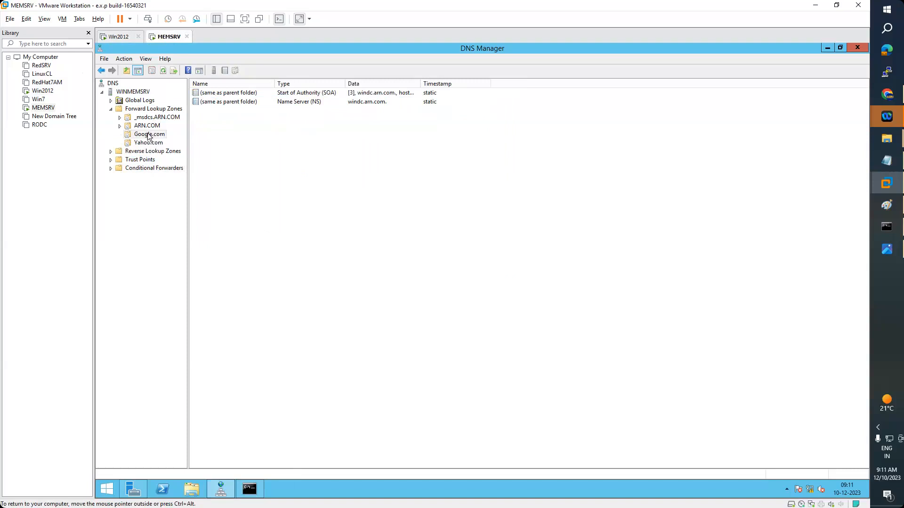
pyautogui.click(118, 36)
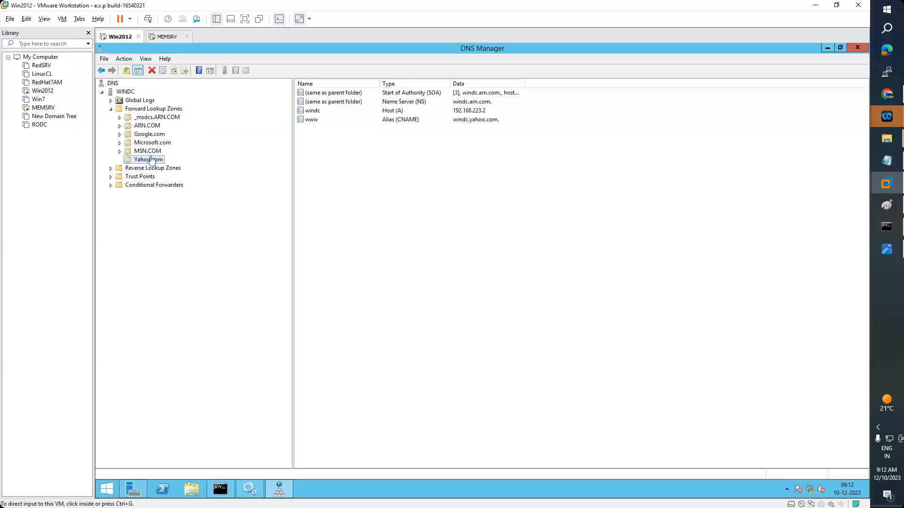
pyautogui.click(168, 37)
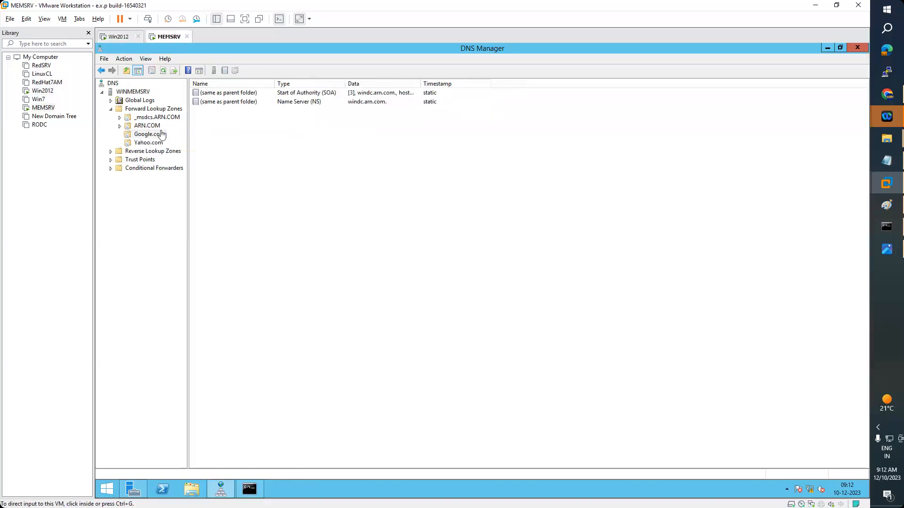
# Review MEMSRV's conditional forwarders, then the ARN.COM, Google.com and Yahoo.com zone records
pyautogui.click(140, 168)
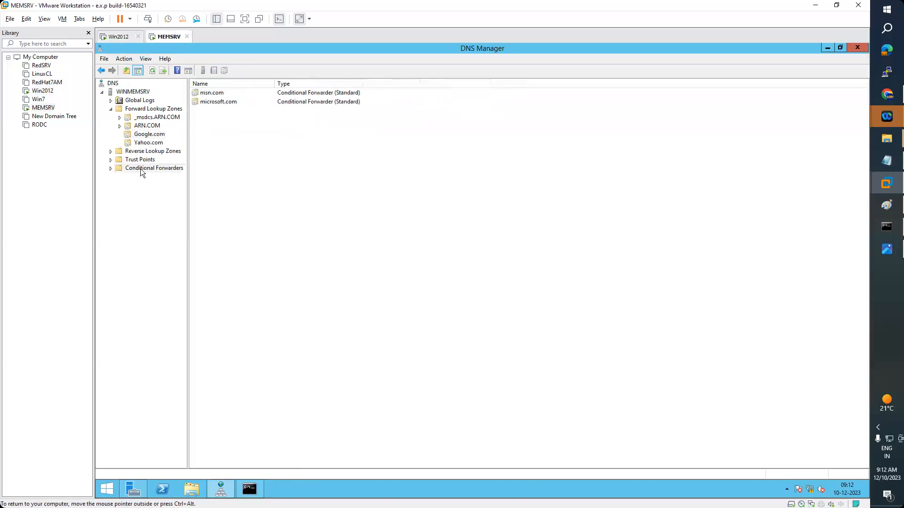
pyautogui.click(227, 101)
pyautogui.hotkey('ctrl', 'a')
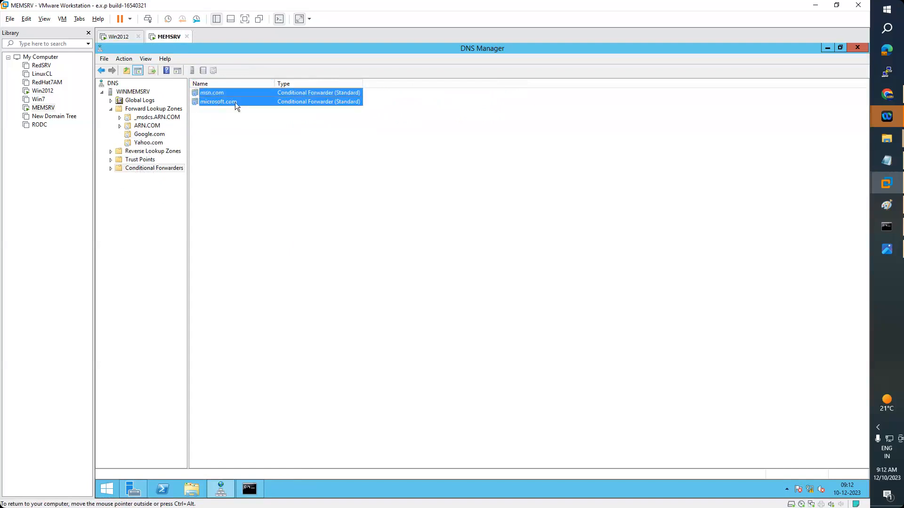
pyautogui.click(154, 128)
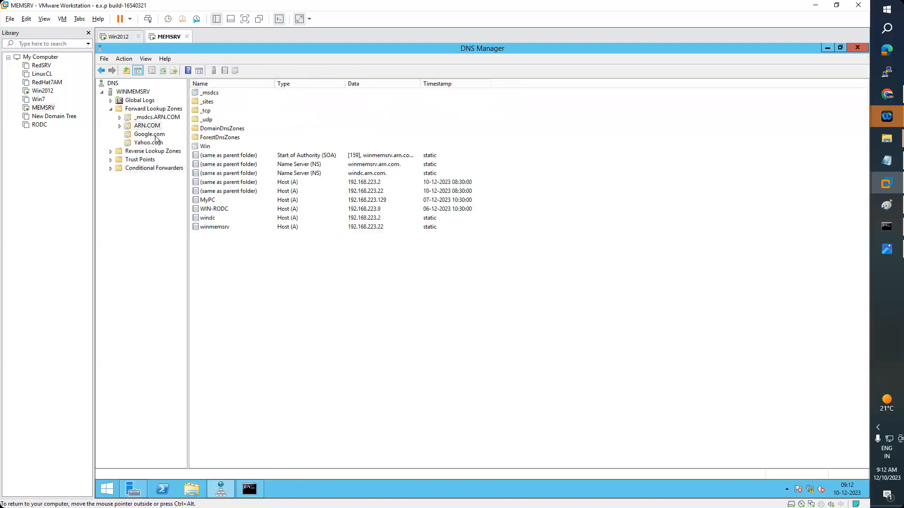
pyautogui.click(154, 136)
pyautogui.click(151, 144)
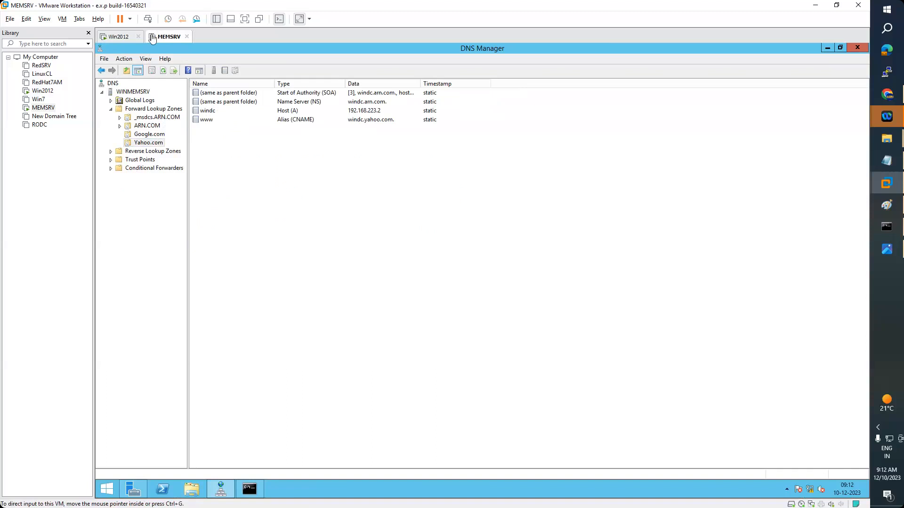
# On Win2012, view _msdcs.ARN.COM, then list all six forward lookup zones
pyautogui.click(124, 36)
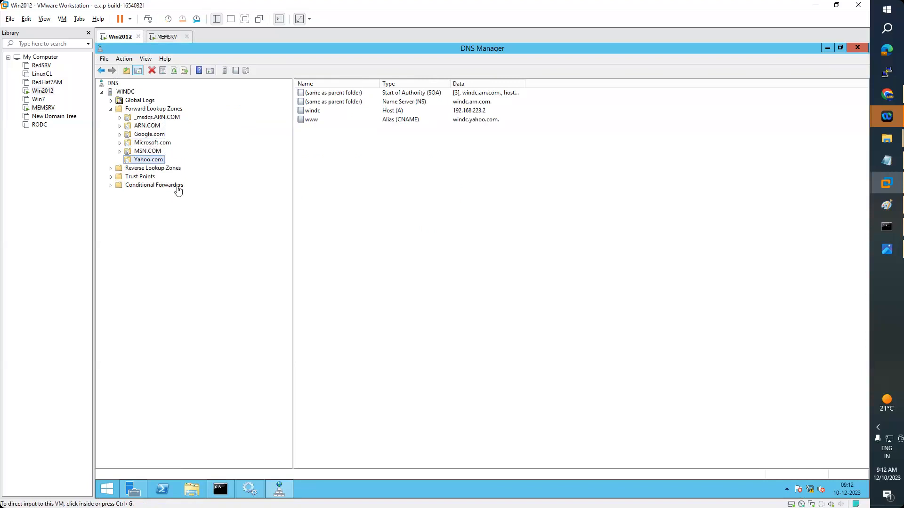
pyautogui.click(169, 121)
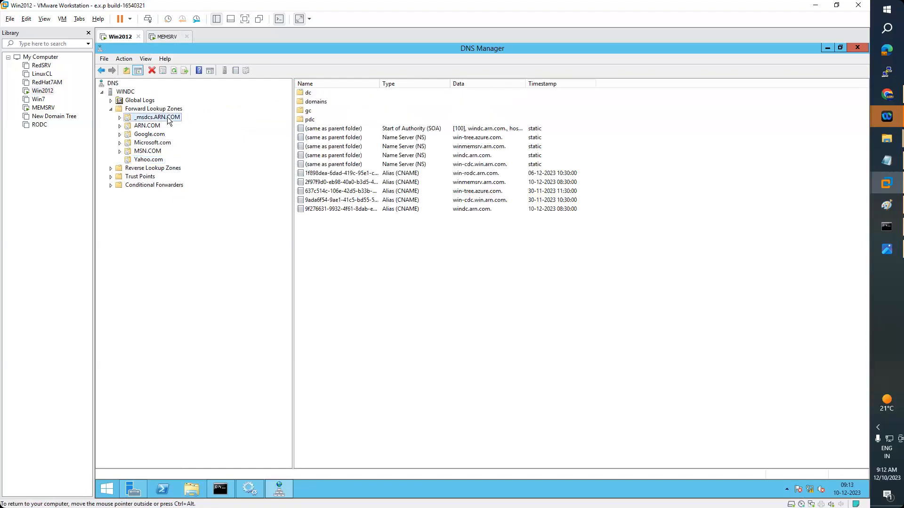
pyautogui.click(142, 110)
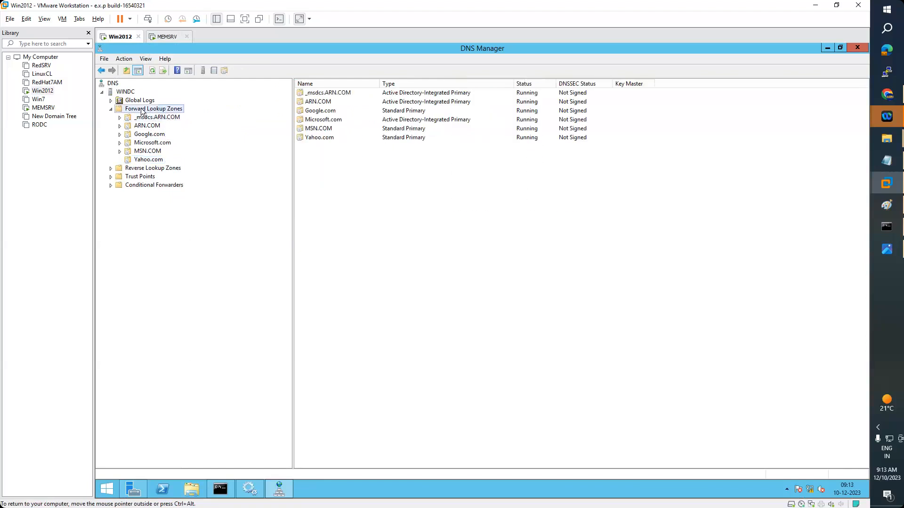